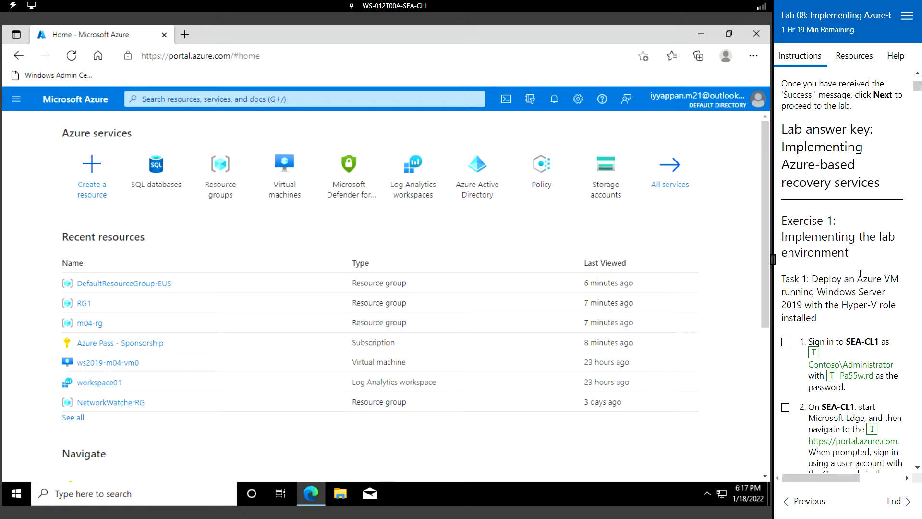
Step: Open the Resource groups page of the Azure portal through the resource search
scroll(856, 231, down, 1)
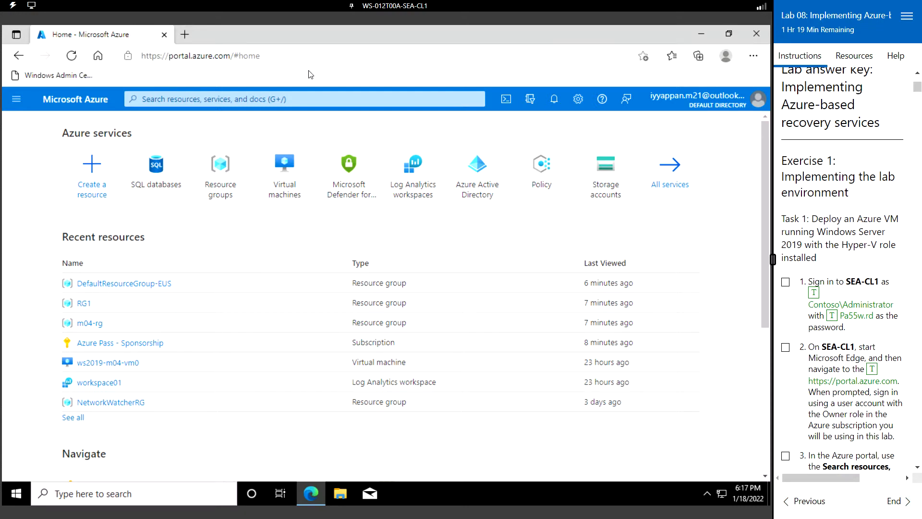
scroll(834, 259, down, 4)
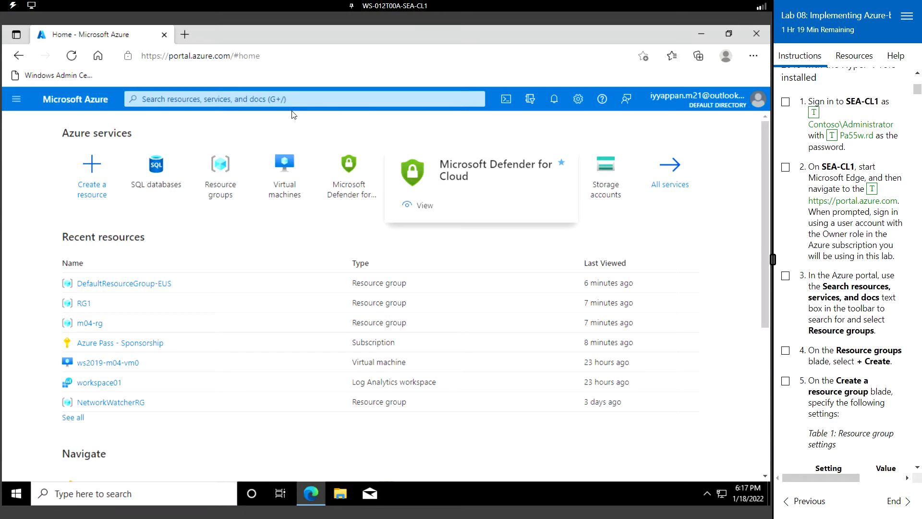
click(297, 97)
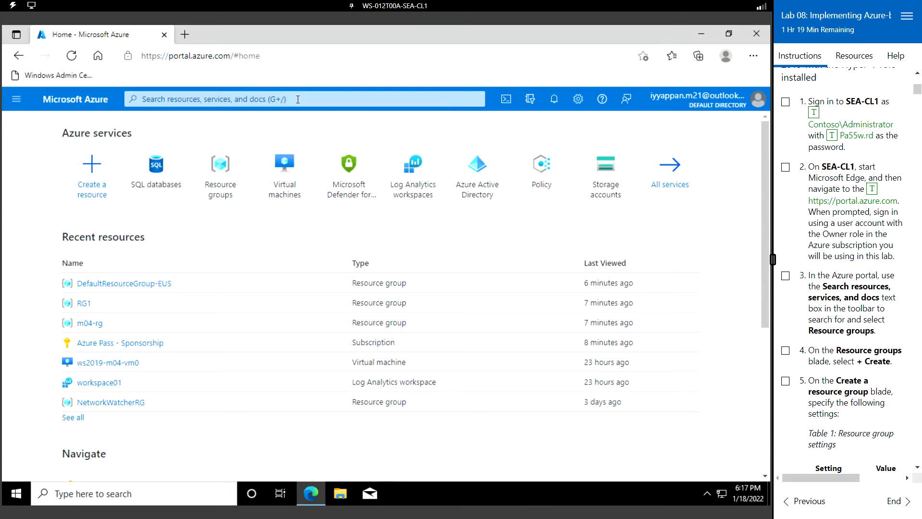
click(263, 100)
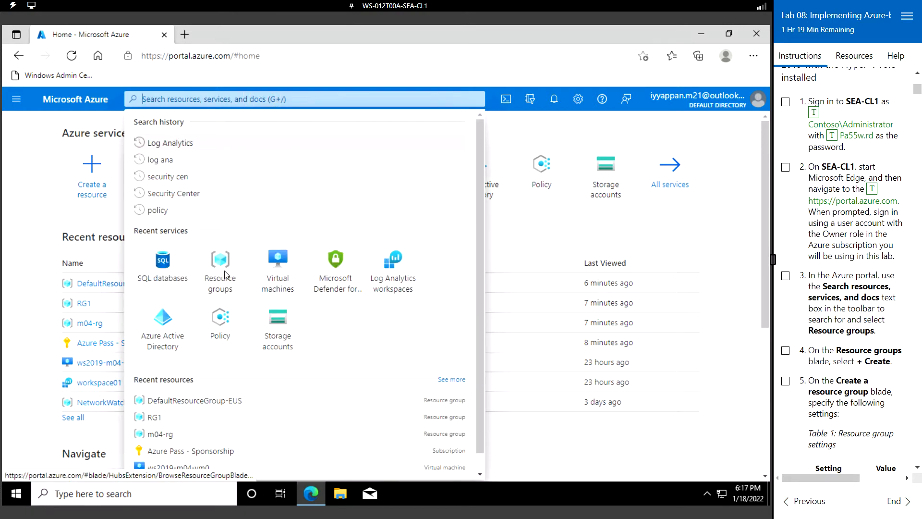
click(221, 272)
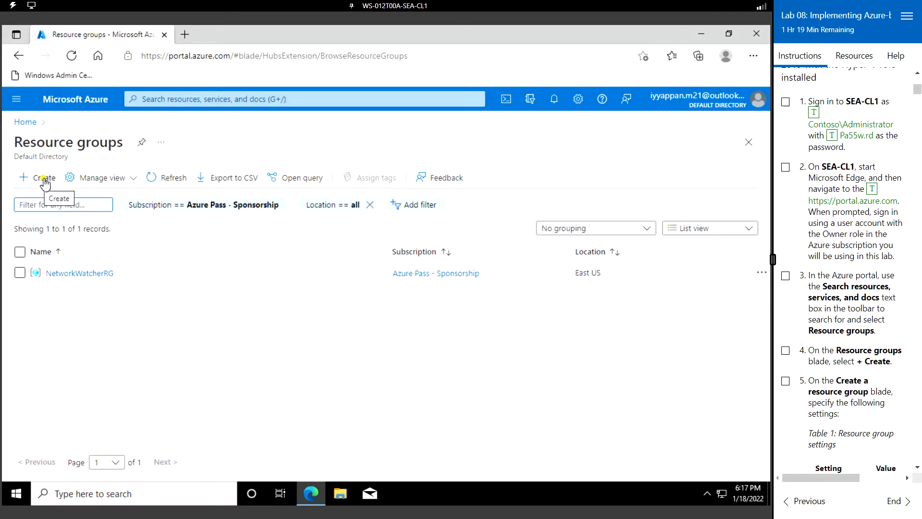
Step: Create a resource group named ws2019-08-rg1 in the Azure Pass - Sponsorship subscription, region East US, and dismiss the notification
scroll(837, 283, down, 6)
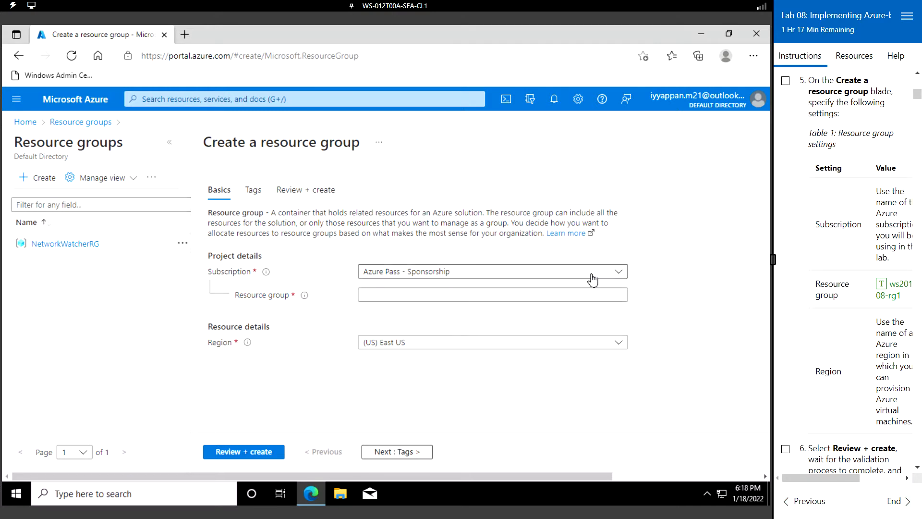
click(510, 295)
click(882, 287)
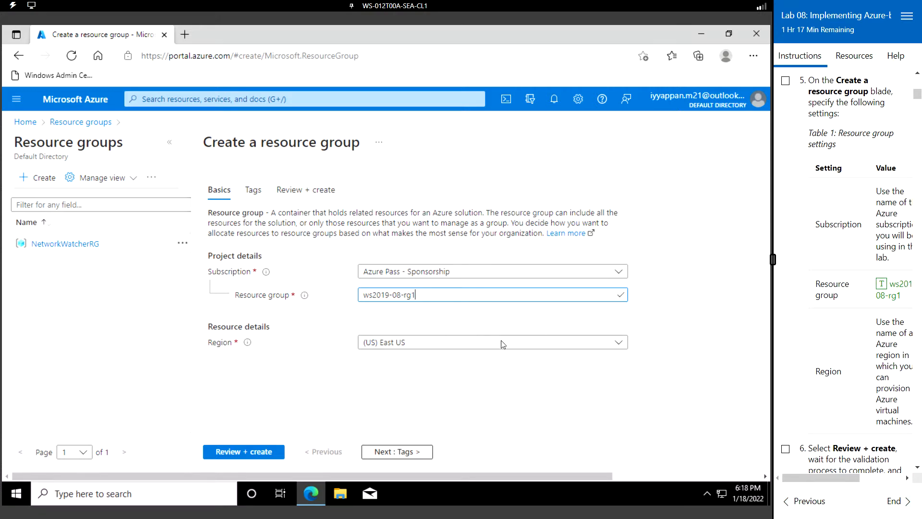
click(243, 450)
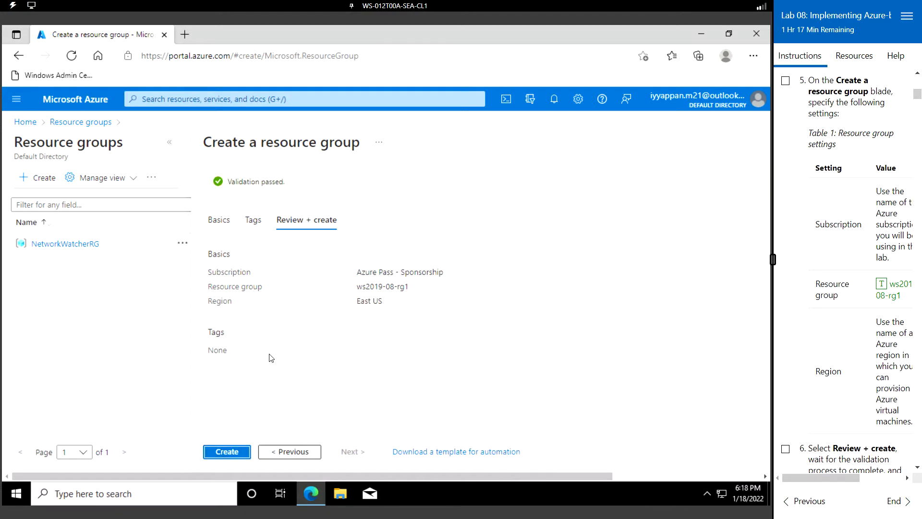
click(230, 452)
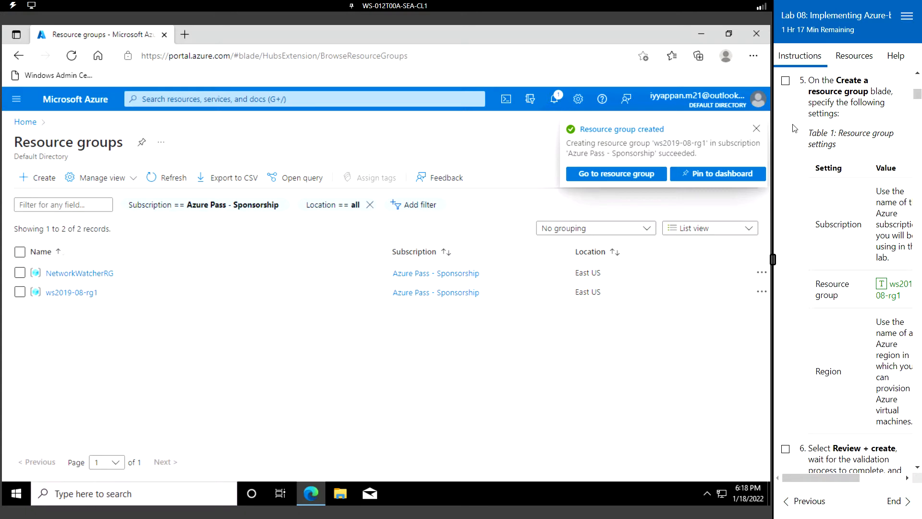
click(756, 129)
scroll(873, 241, down, 2)
scroll(872, 242, down, 4)
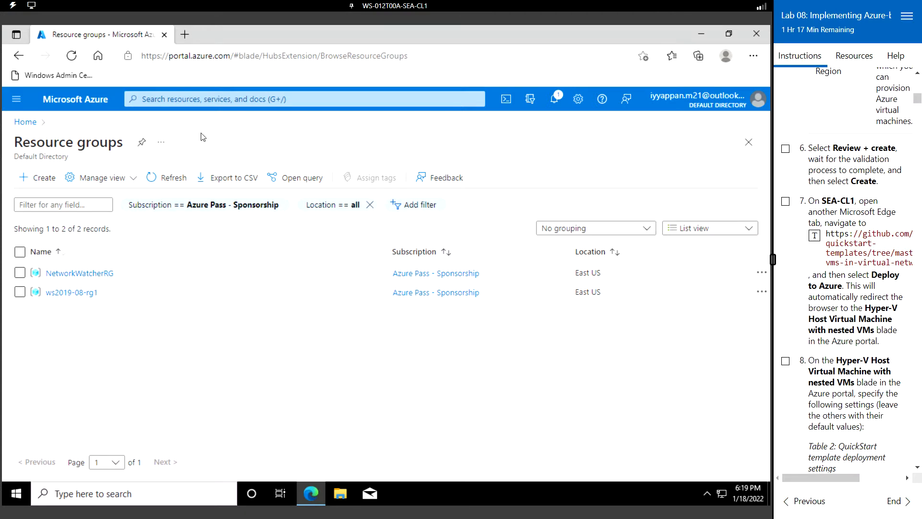
click(184, 34)
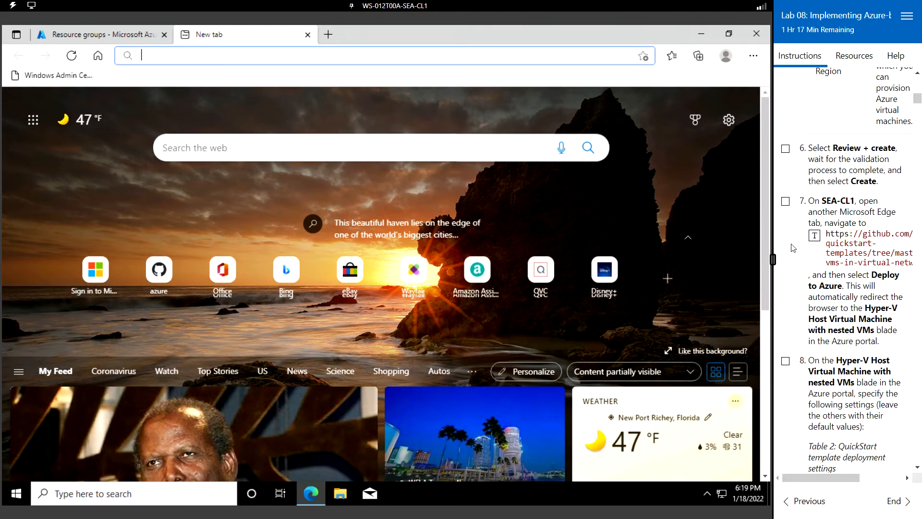
click(812, 238)
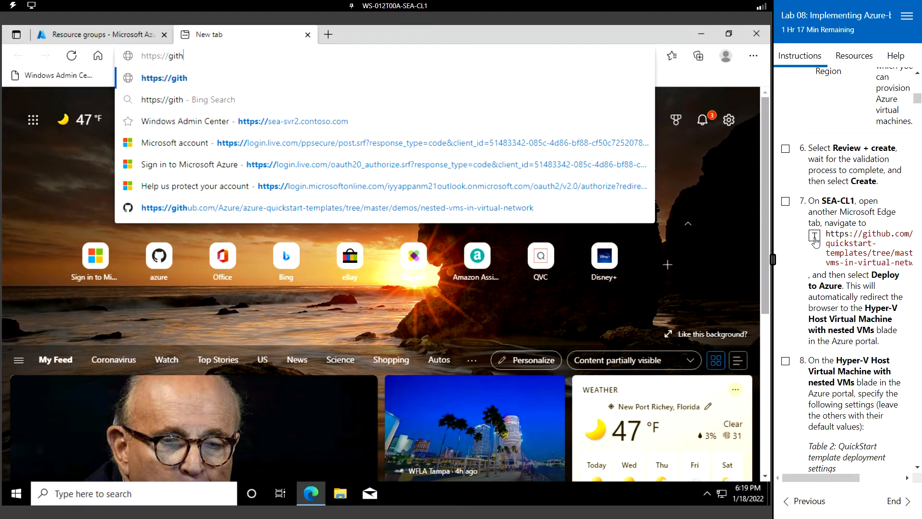
text(ub.com/Azure)
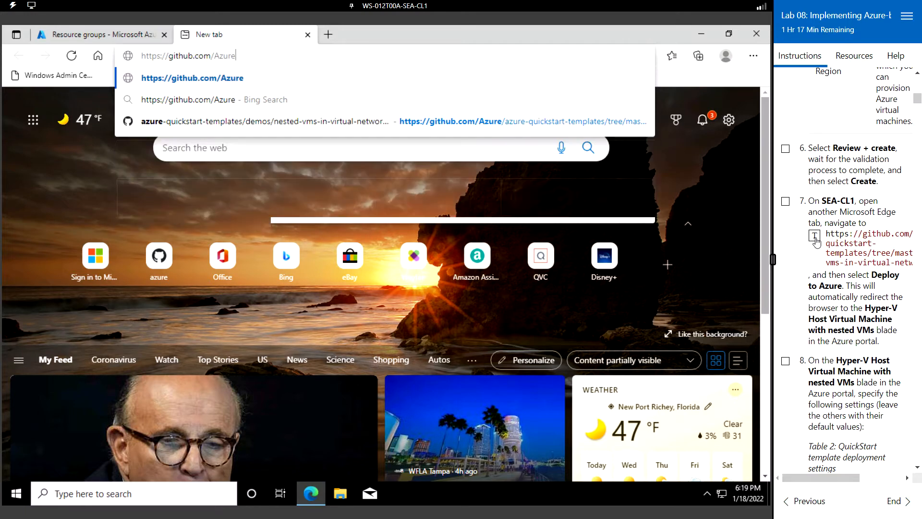
text(/azure-quickstart-templates/tree/master/demos/nested-vms-in-virtual-network)
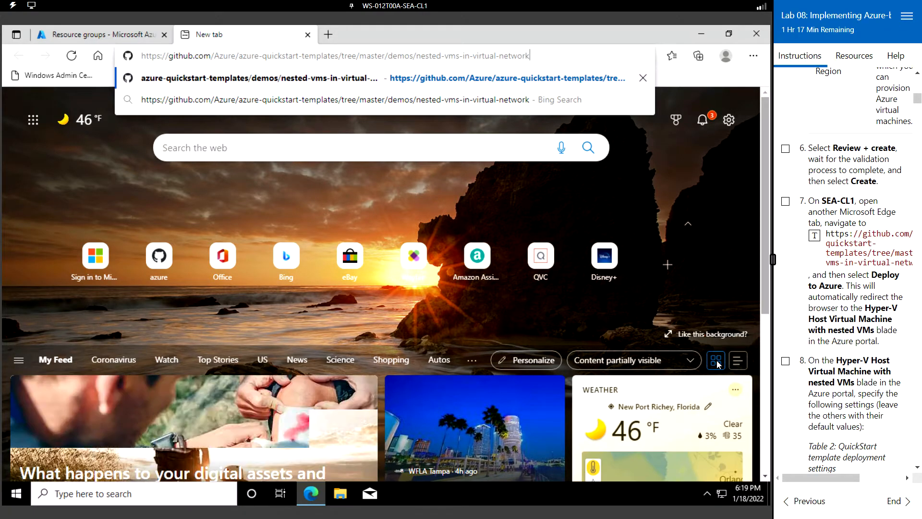
key(Return)
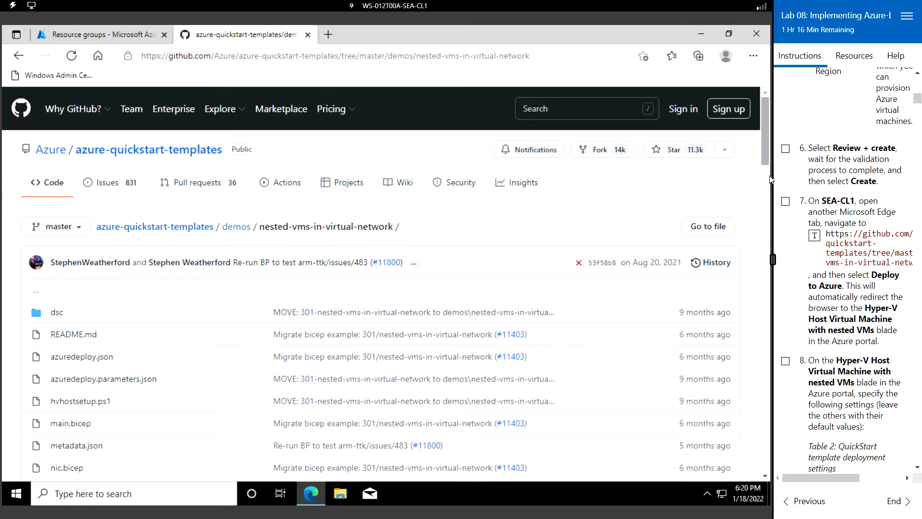
Step: Start the README's Deploy to Azure deployment and choose ws2019-08-rg1 as its resource group
drag(766, 148, 772, 270)
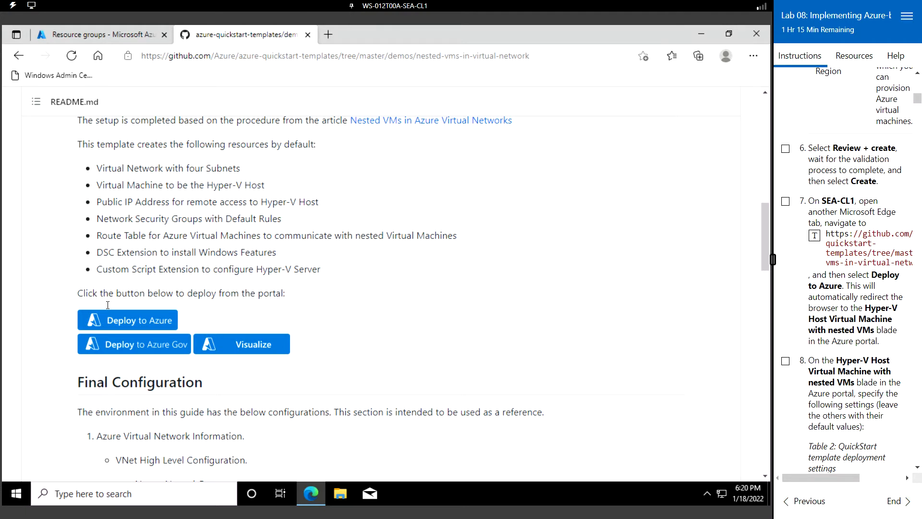
click(139, 321)
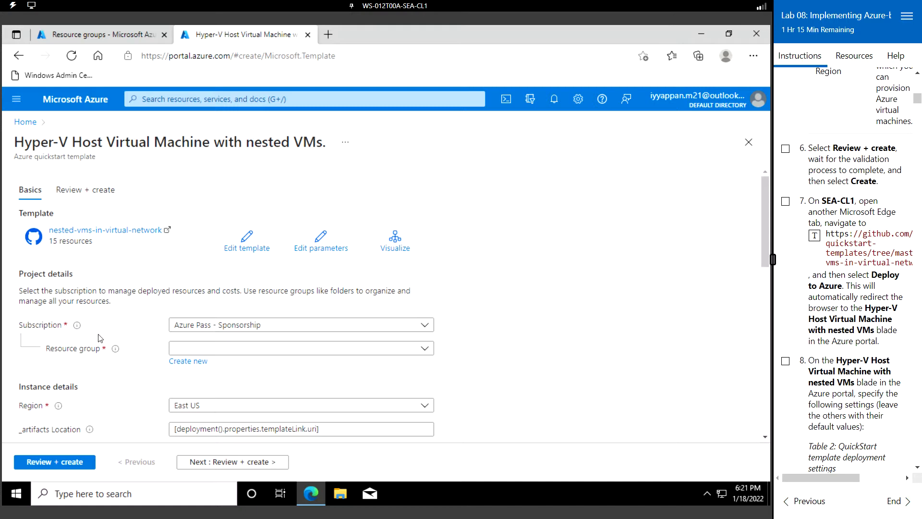
click(426, 351)
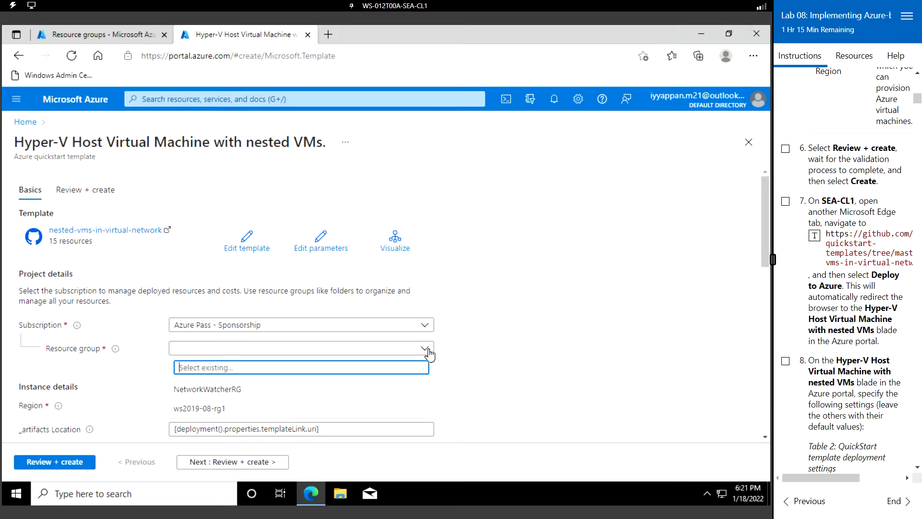
click(238, 410)
Step: Set the Host Public IP Address Name to ws2019-08-hvm0-pip and the Virtual Network Name to ws2019-08-hv-vnet
scroll(857, 331, down, 5)
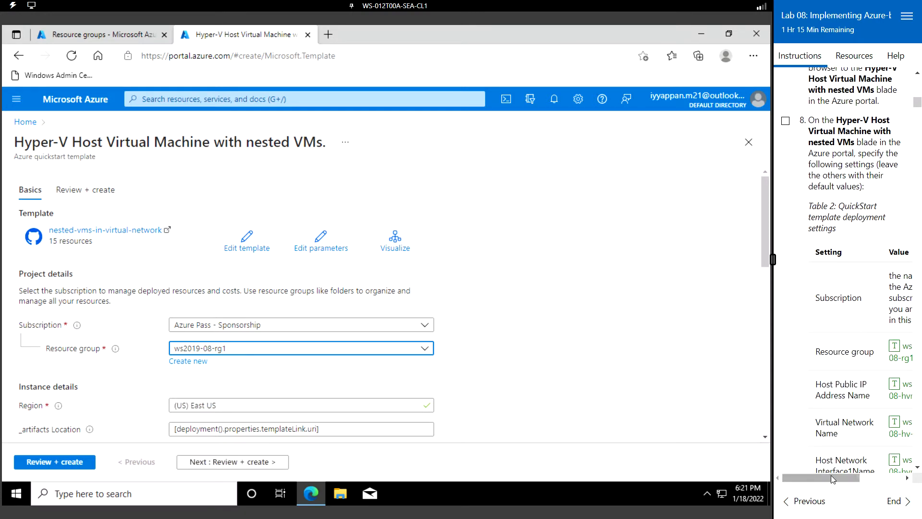
drag(830, 477, 847, 480)
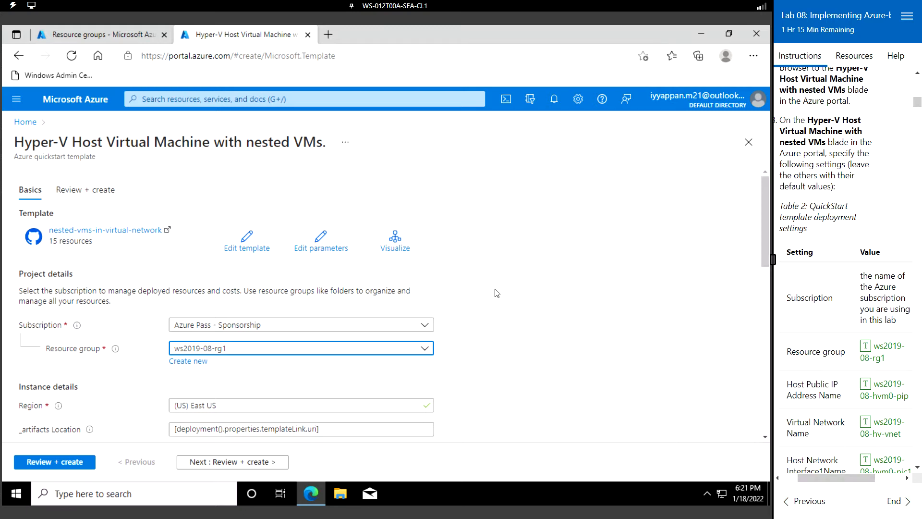
scroll(496, 293, down, 3)
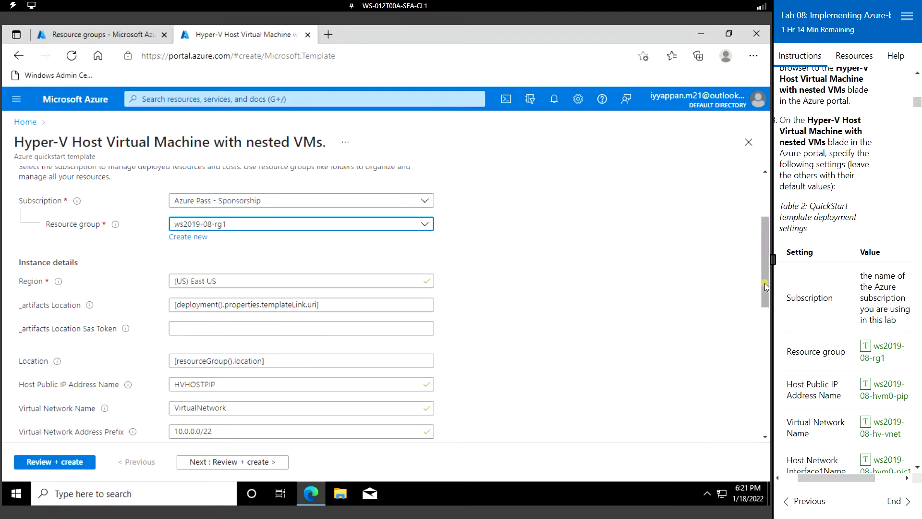
drag(765, 290, 764, 315)
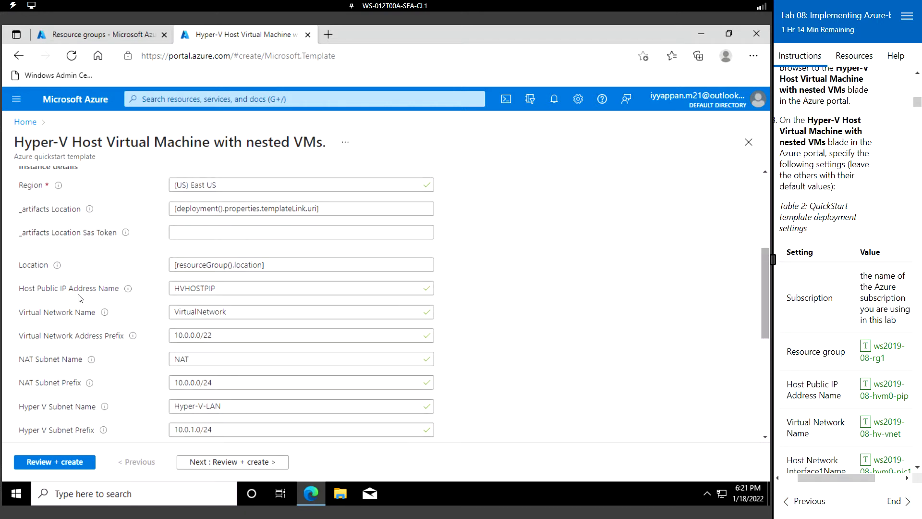
click(222, 288)
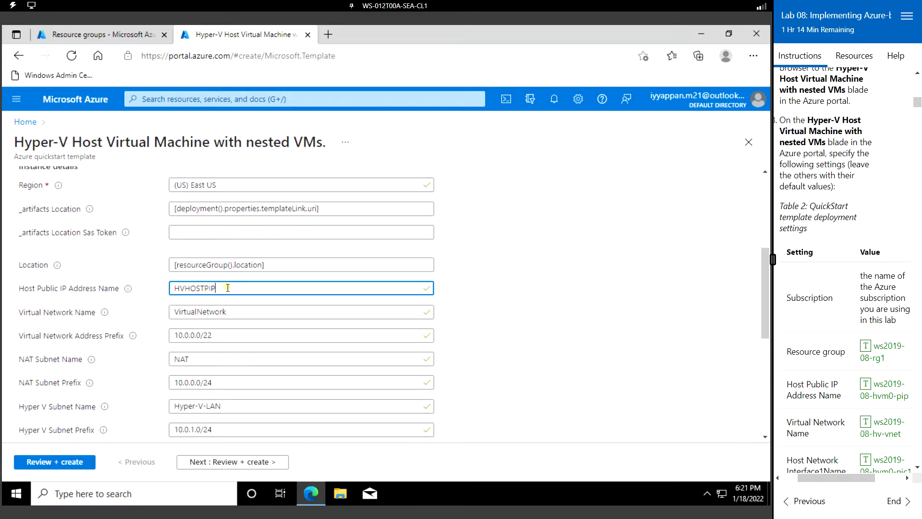
drag(227, 288, 147, 291)
click(864, 384)
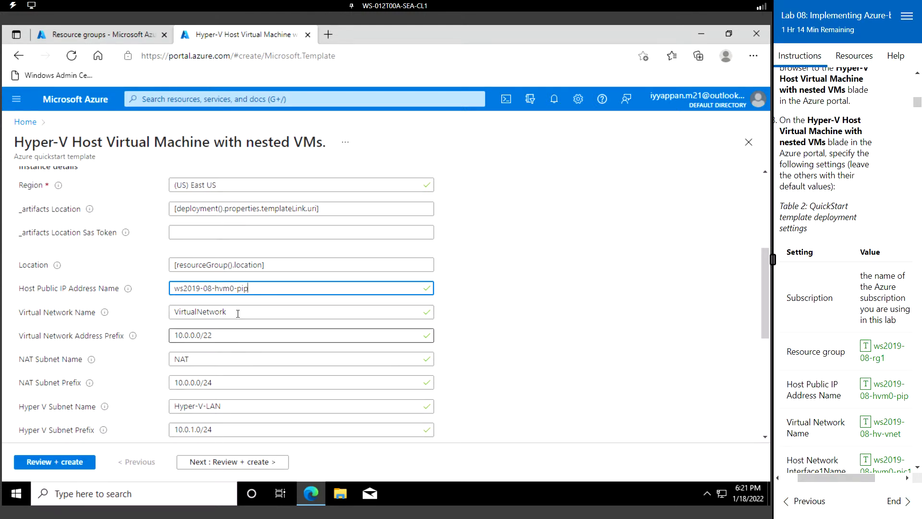
drag(255, 313, 160, 320)
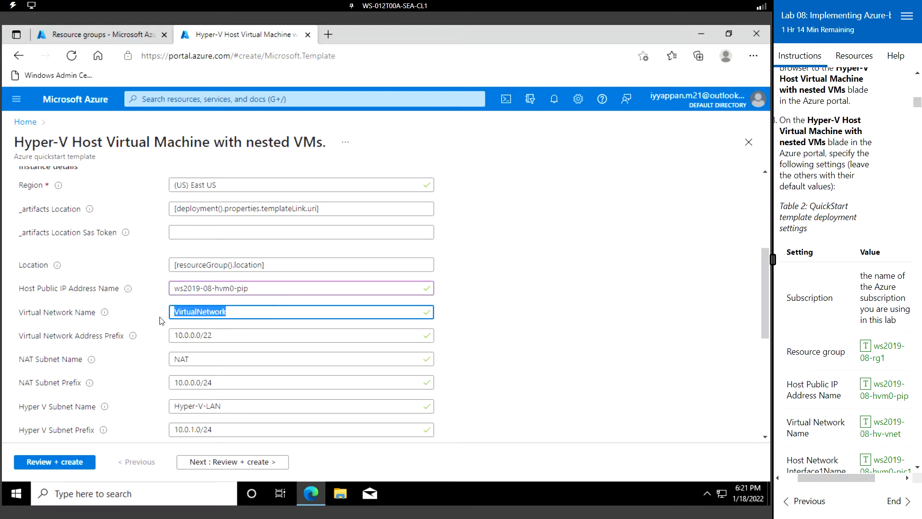
click(865, 421)
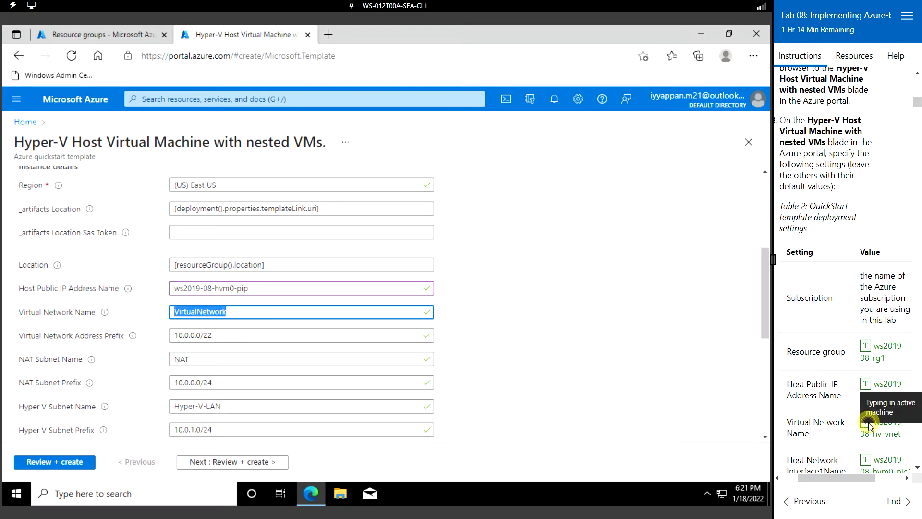
Step: Name the host network interfaces ws2019-08-hvm0-nic1 and ws2019-08-hvm0-nic2 in the template's instance details
scroll(840, 395, down, 2)
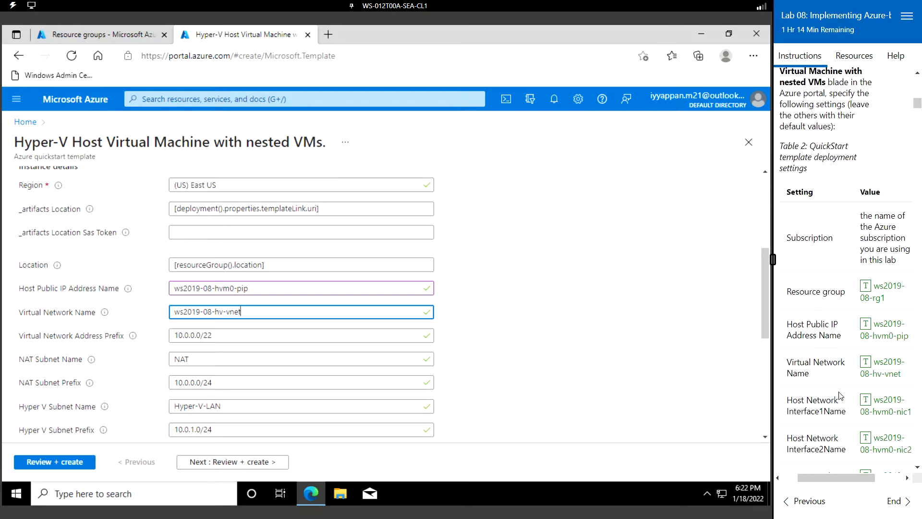
scroll(840, 395, down, 2)
scroll(839, 392, down, 2)
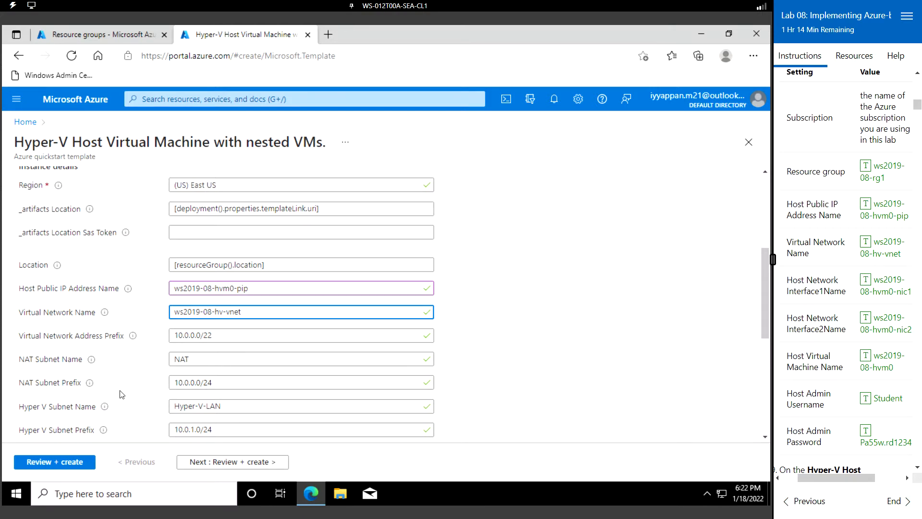
scroll(121, 394, down, 6)
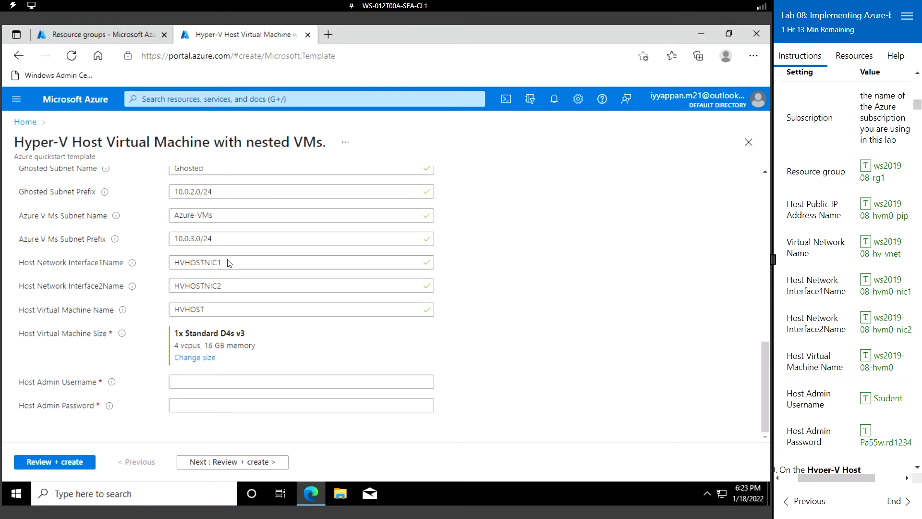
click(212, 262)
drag(226, 262, 165, 270)
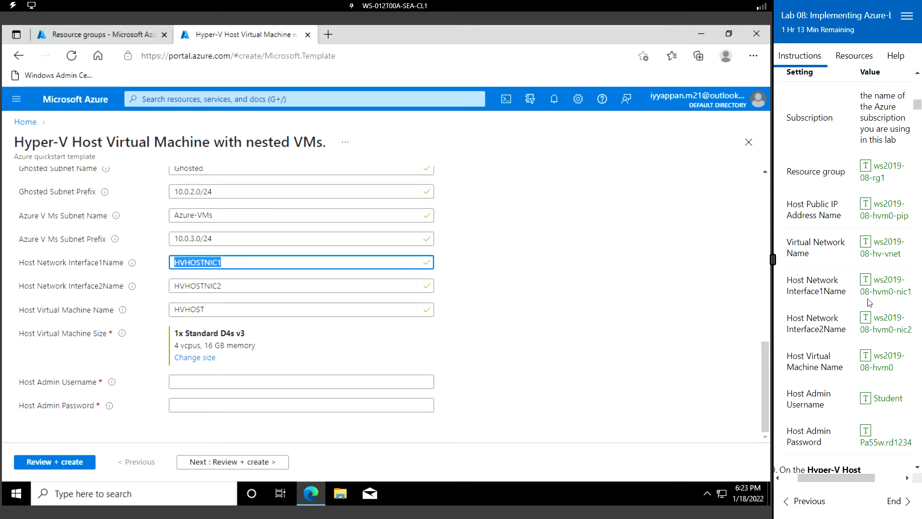
click(867, 282)
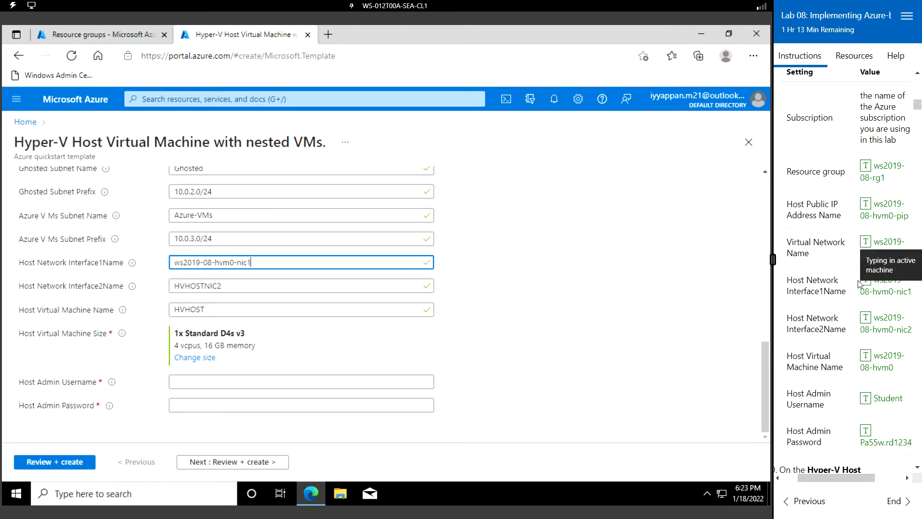
click(232, 286)
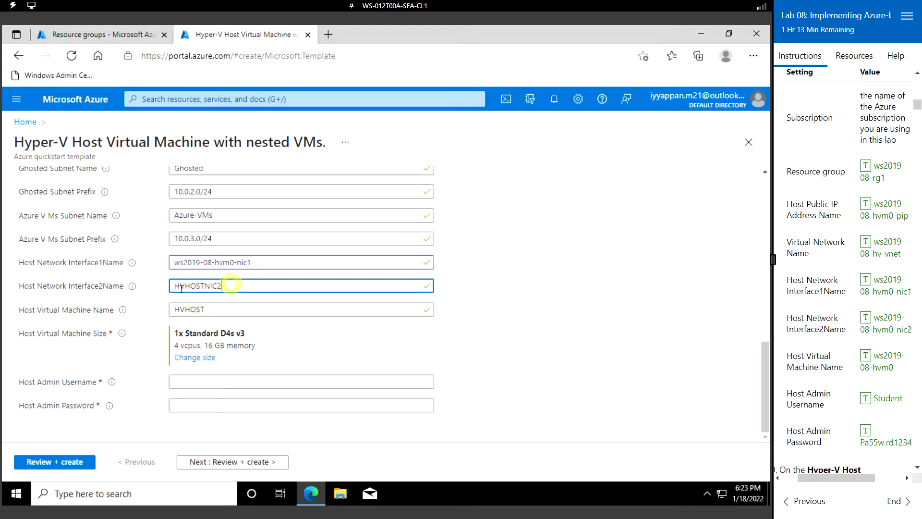
double_click(190, 288)
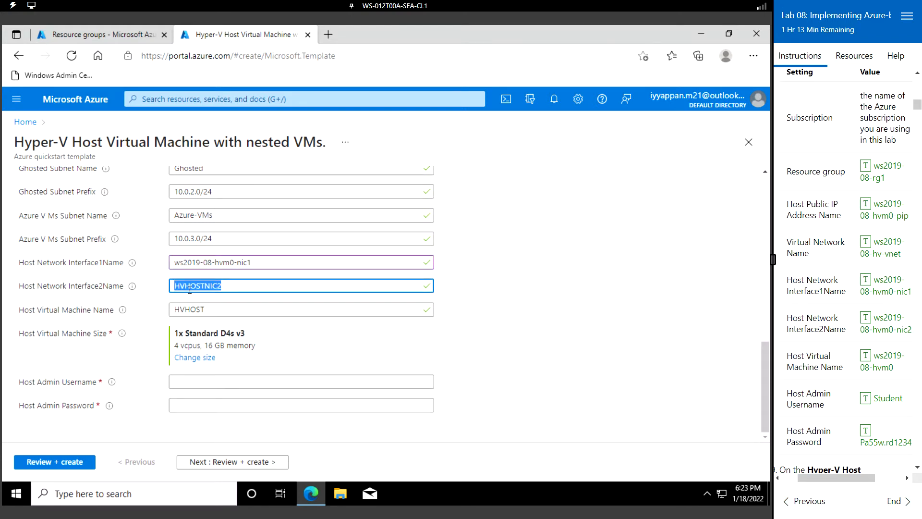
click(869, 321)
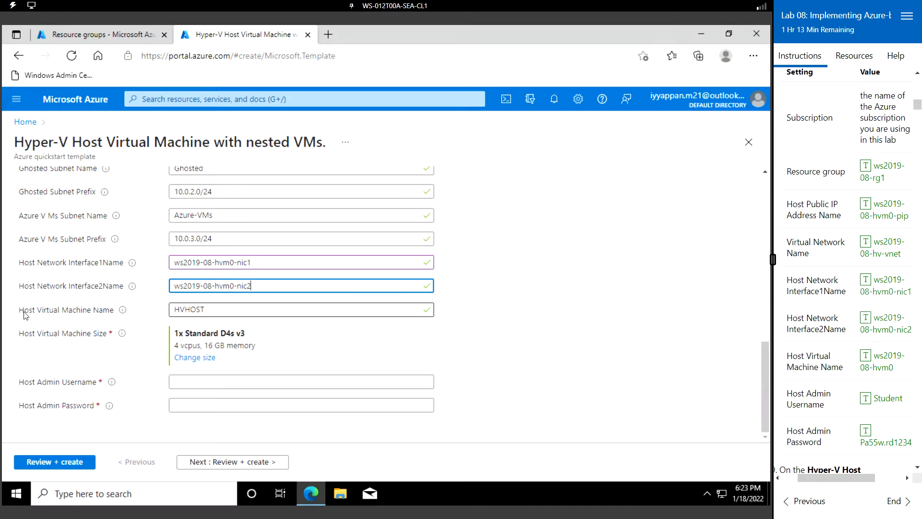
Step: Name the host virtual machine ws2019-08-hvm0, set the Host Admin Username to Student and enter the Host Admin Password
double_click(191, 309)
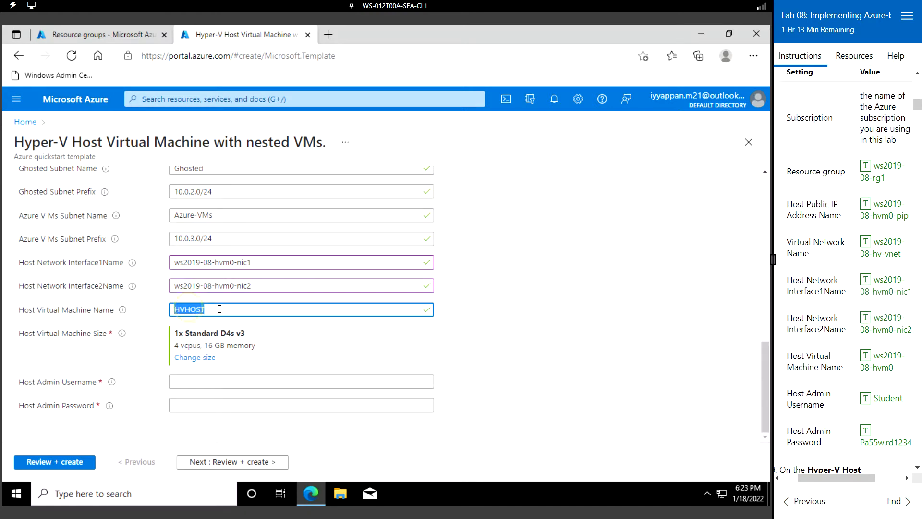
click(867, 358)
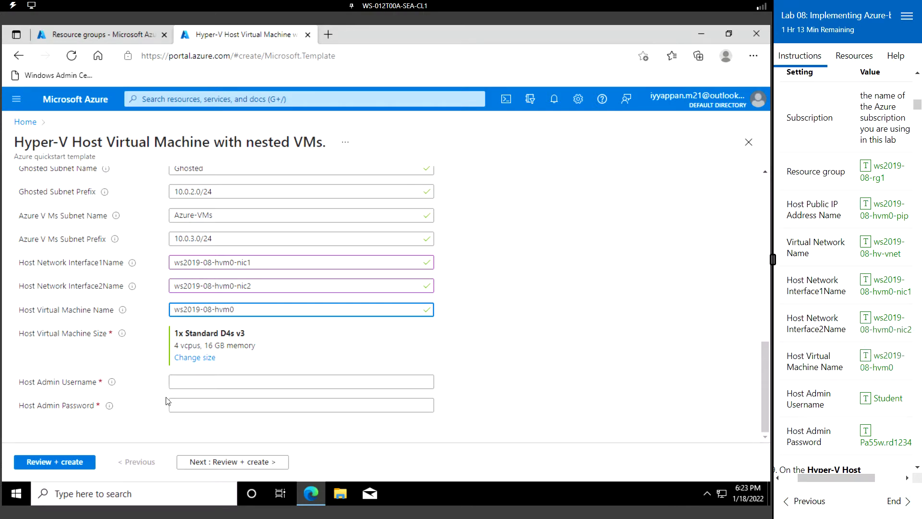
click(207, 383)
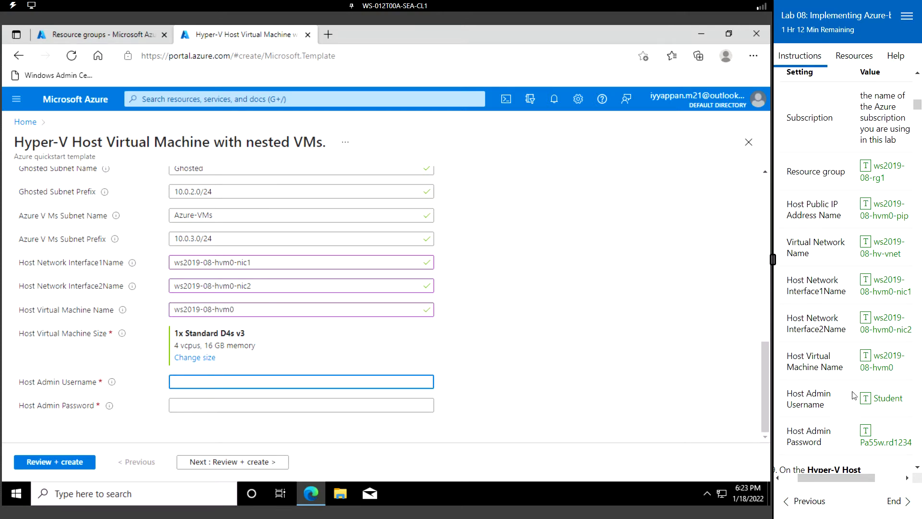
click(865, 398)
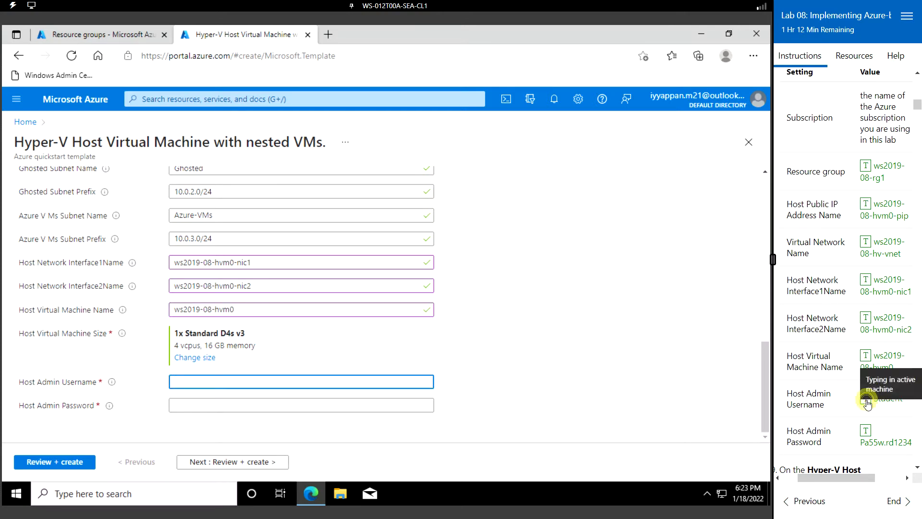
click(199, 405)
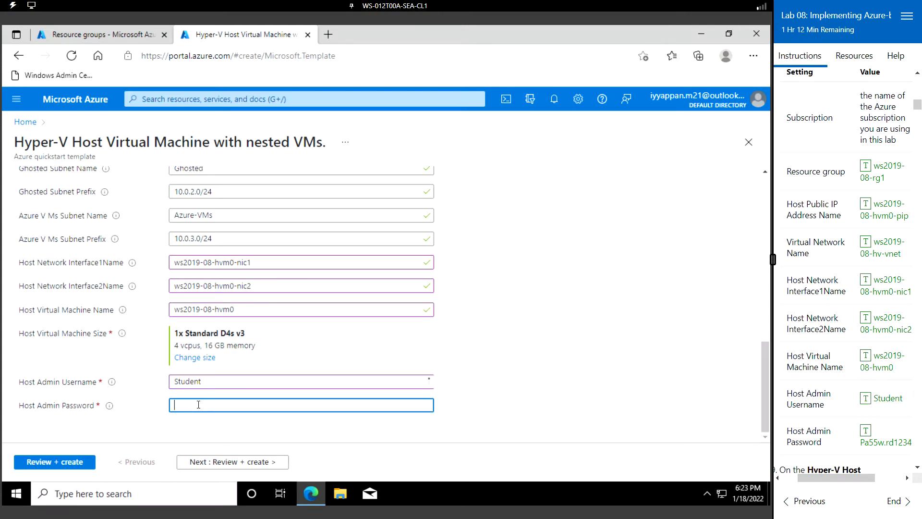
click(866, 431)
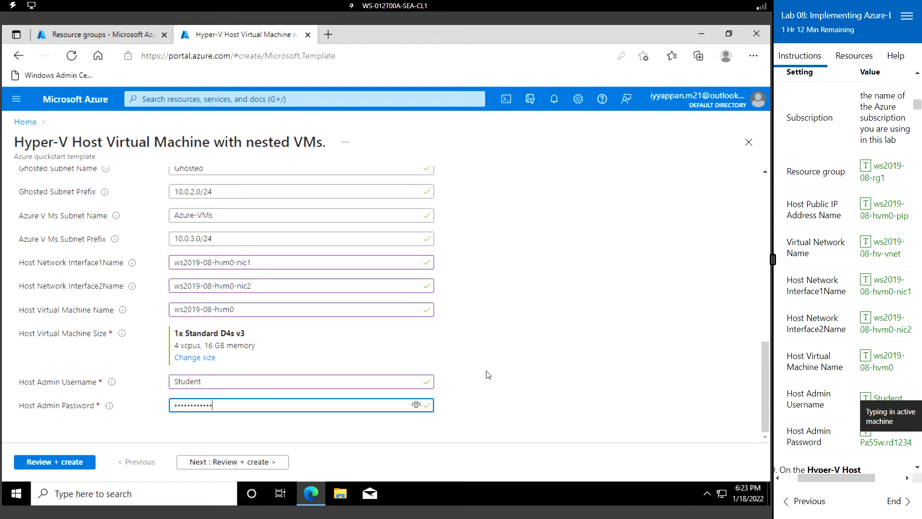
Step: Validate the template settings, decline saving the password in the browser and create the deployment
scroll(842, 322, down, 3)
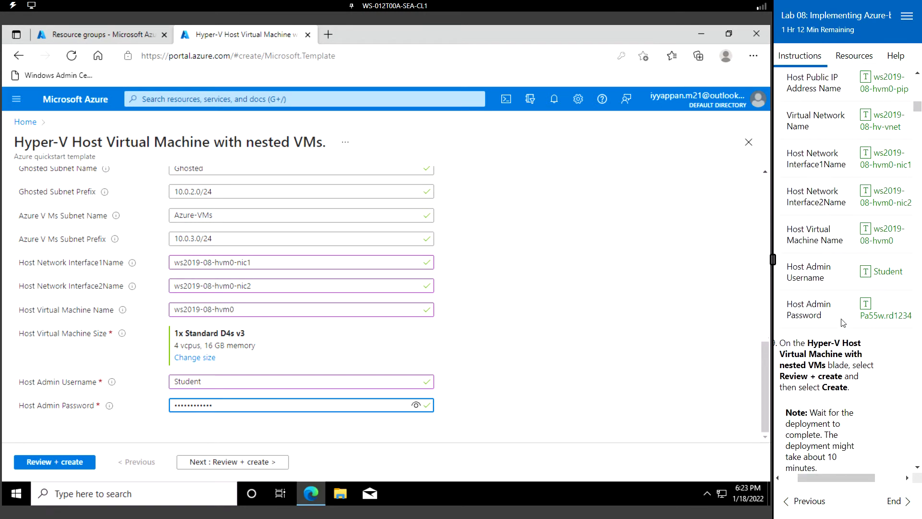
scroll(842, 322, down, 3)
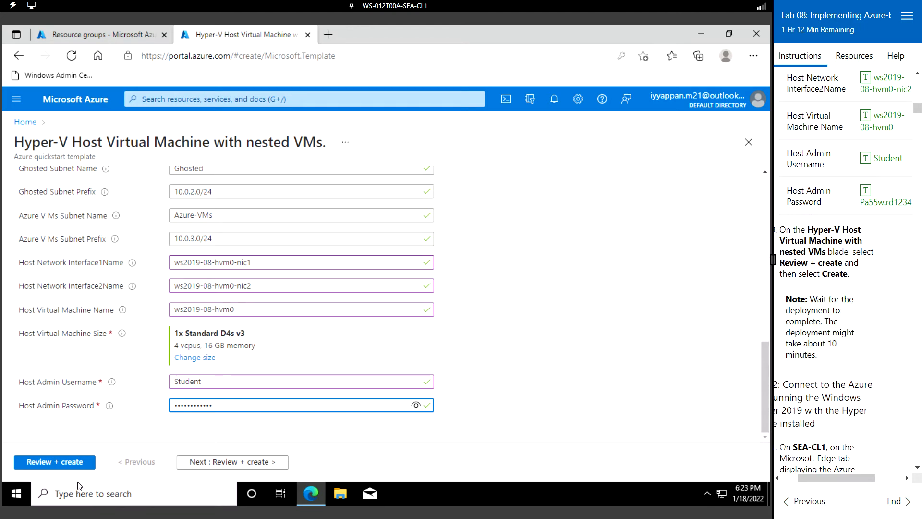
click(66, 465)
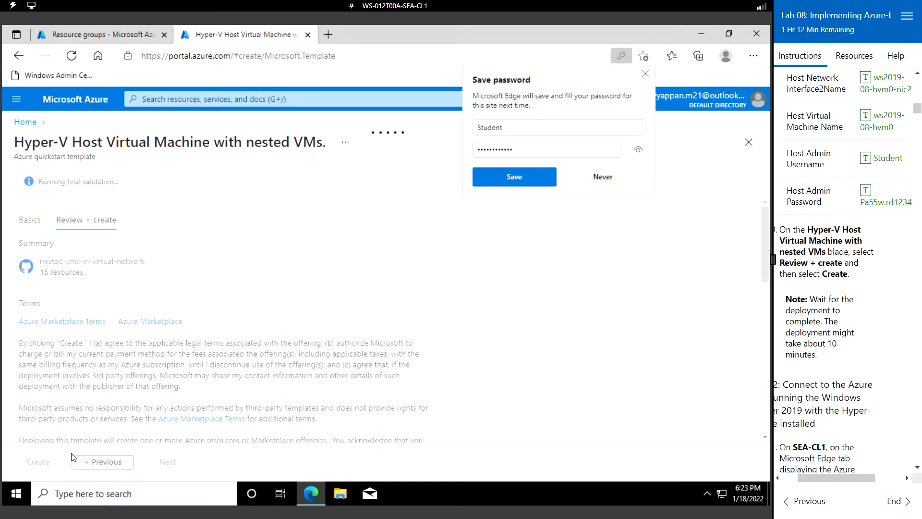
click(645, 74)
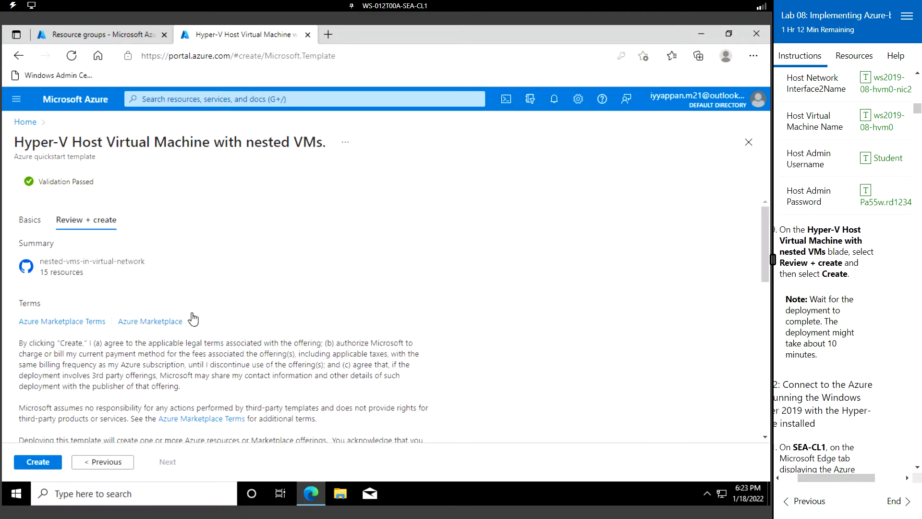
click(42, 462)
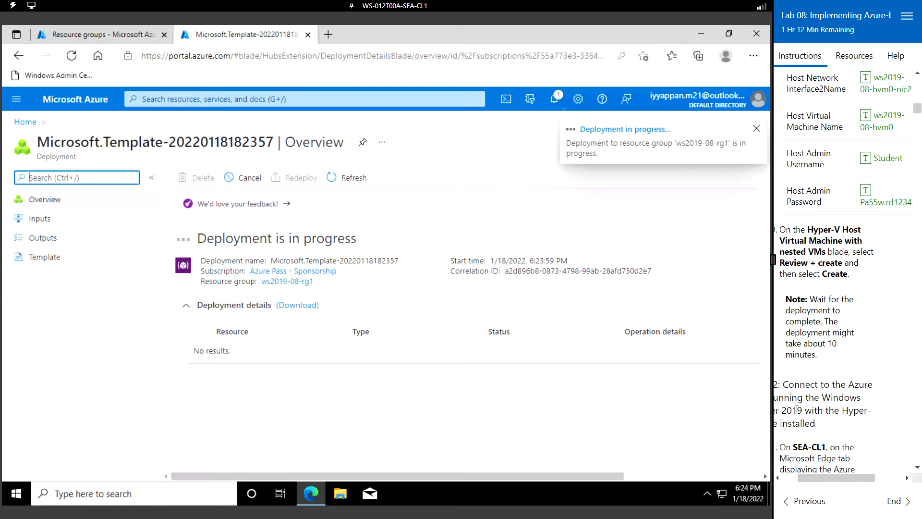
Step: Go to the Virtual machines service and open the ws2019-08-hvm0 virtual machine
click(792, 481)
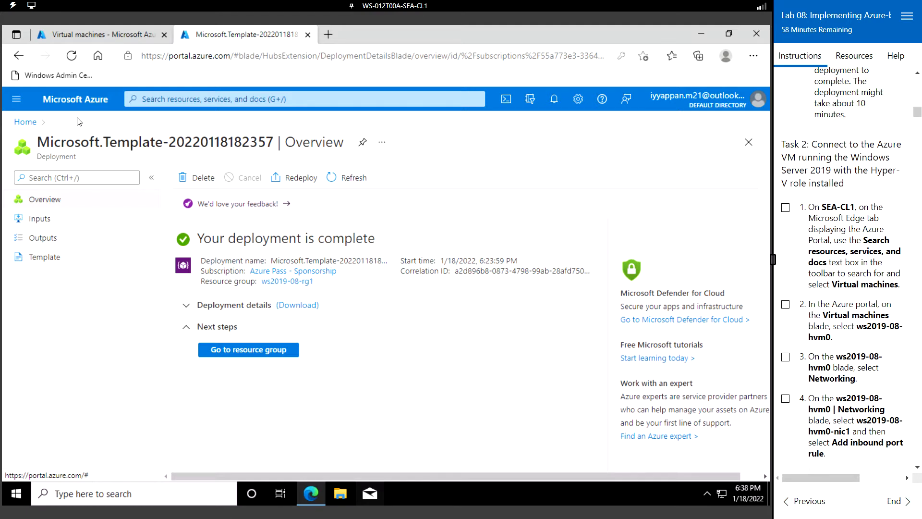
click(207, 98)
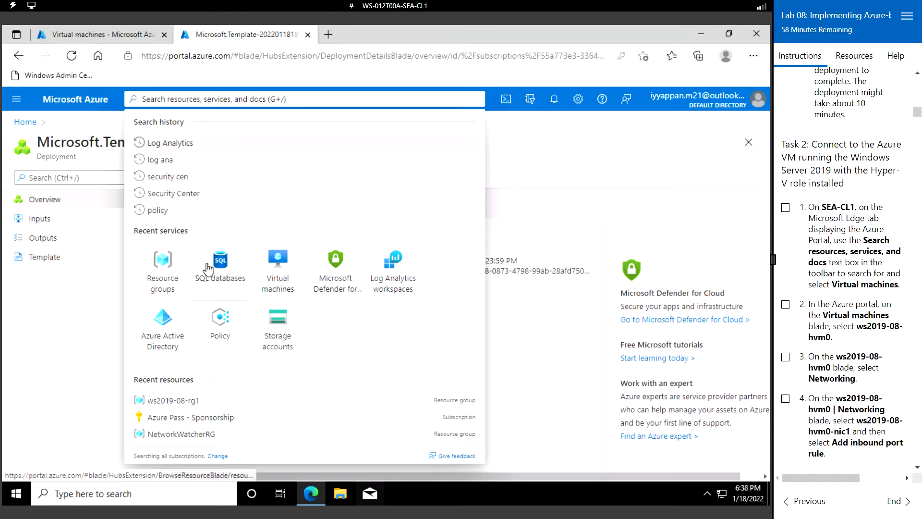
click(283, 268)
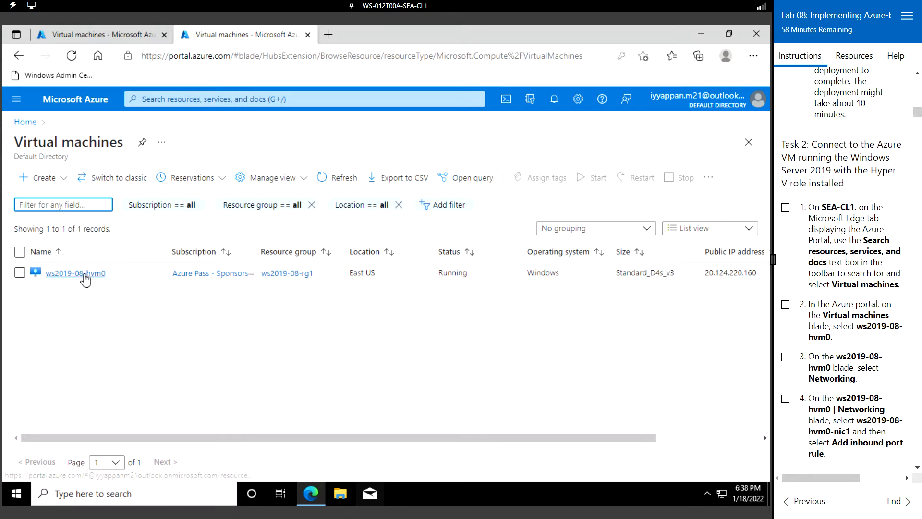
mouse_move(86, 278)
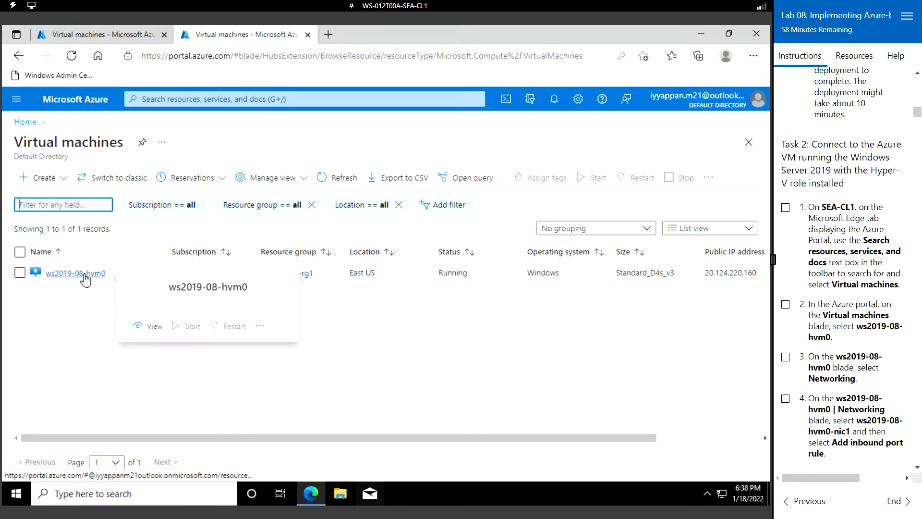
click(387, 339)
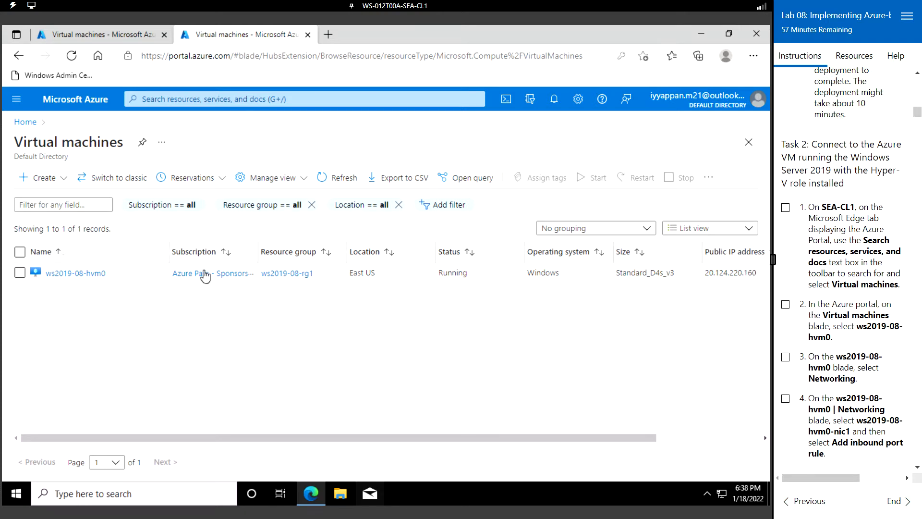
click(84, 274)
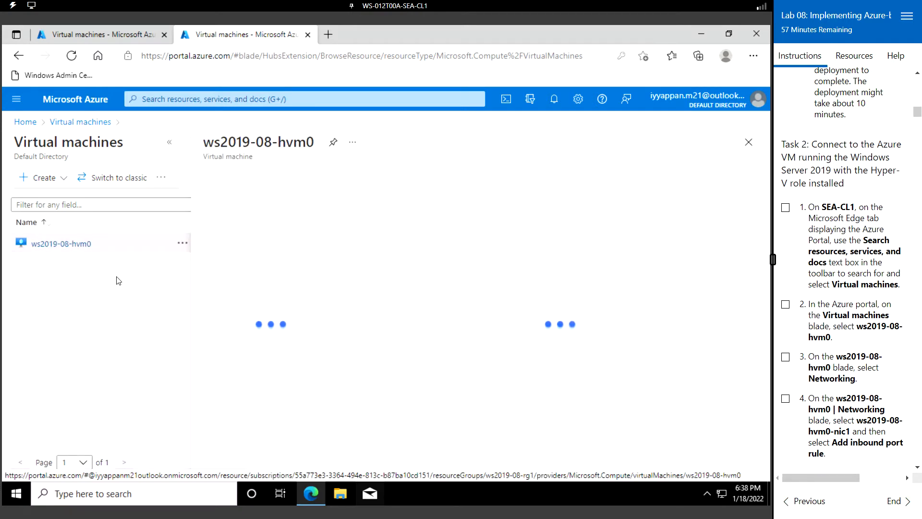
Step: Open the virtual machine's Networking settings, view the ws2019-08-hvm0-nic1 network interface and return to Networking
scroll(824, 263, down, 3)
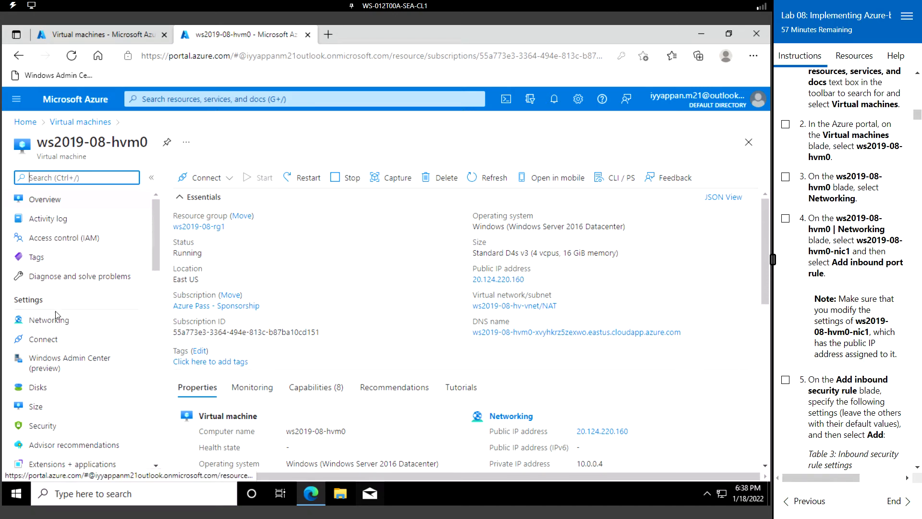
click(49, 327)
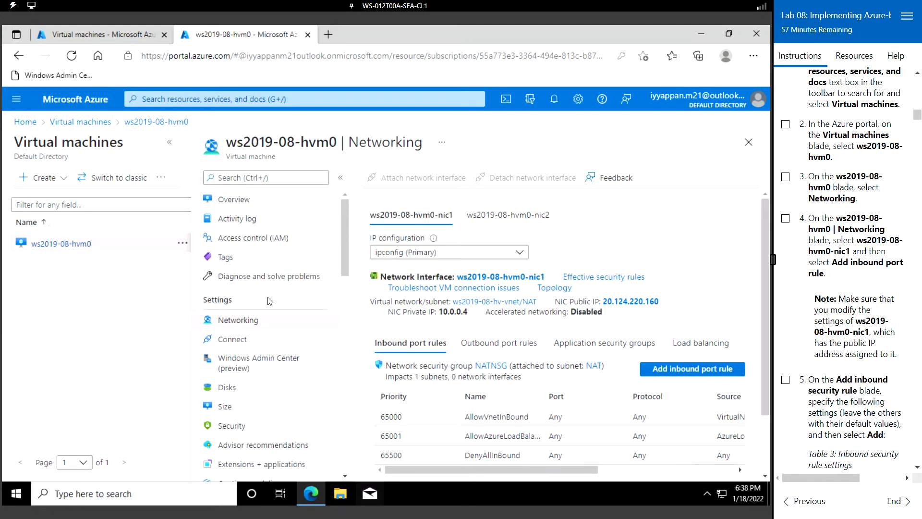
click(493, 278)
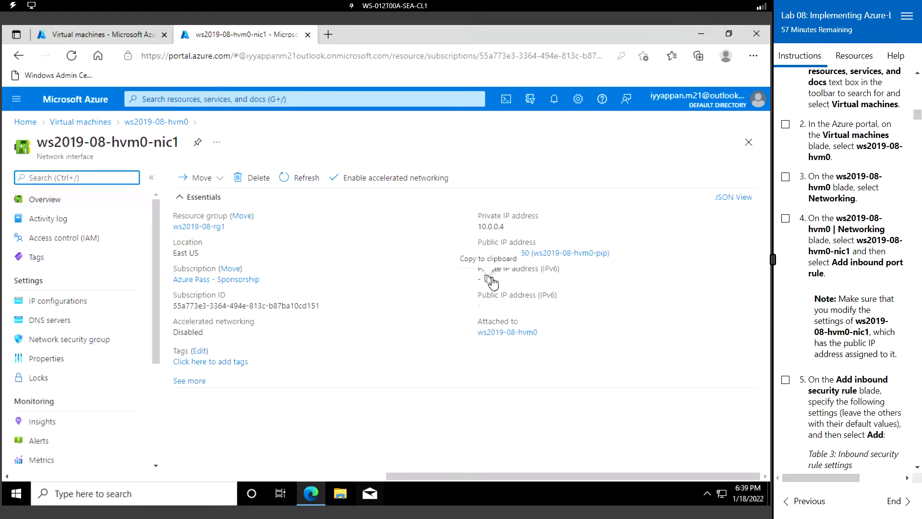
click(18, 56)
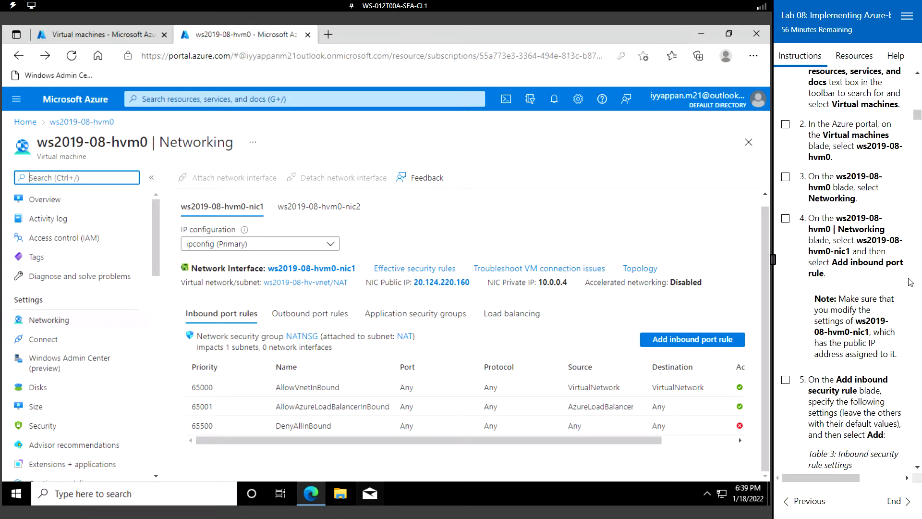
Step: Start a new inbound port rule for ws2019-08-hvm0-nic1 and set its destination port range to 3389
scroll(908, 282, down, 3)
scroll(840, 301, down, 1)
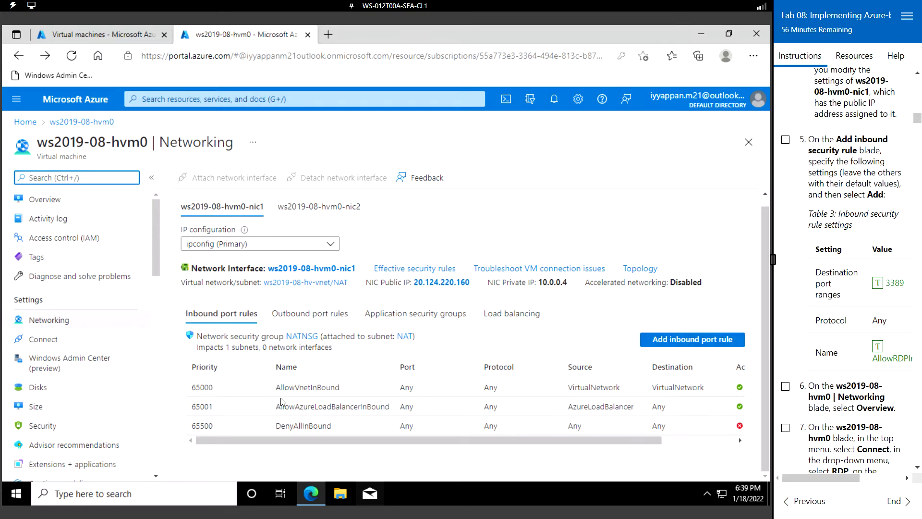
click(690, 341)
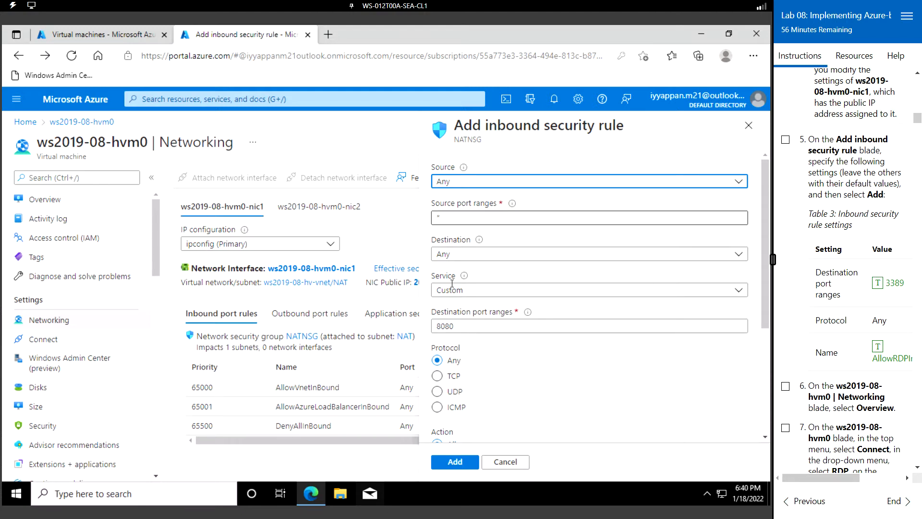
click(453, 326)
key(ctrl+a)
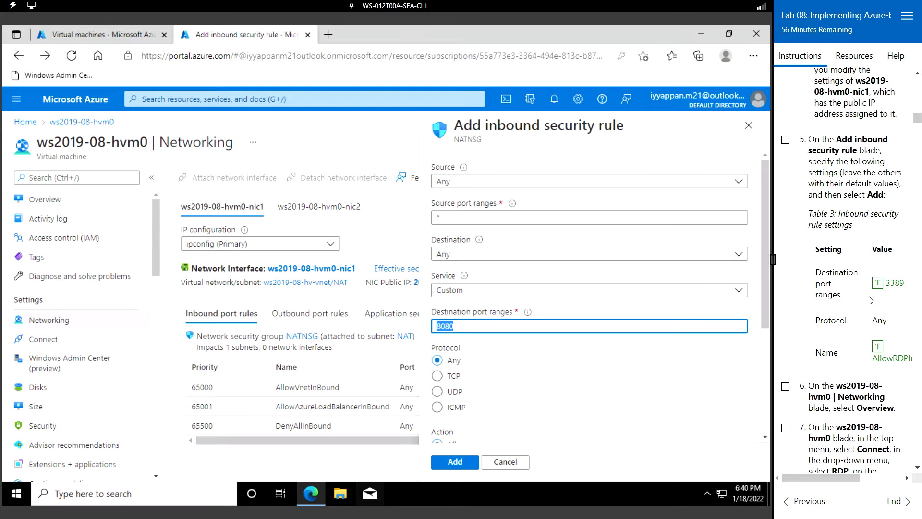
click(880, 283)
drag(764, 290, 762, 345)
scroll(764, 373, down, 2)
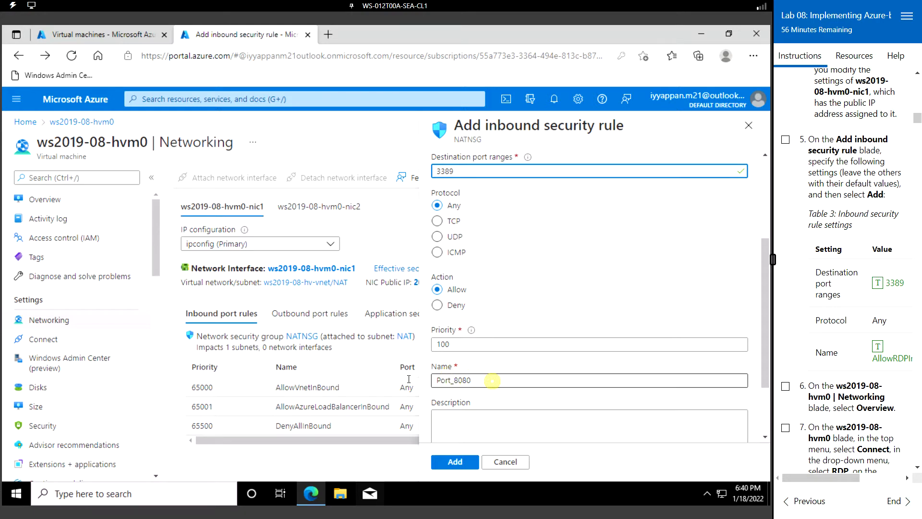
Step: Name the inbound security rule AllowRDPInBound and add it to the network security group
click(453, 380)
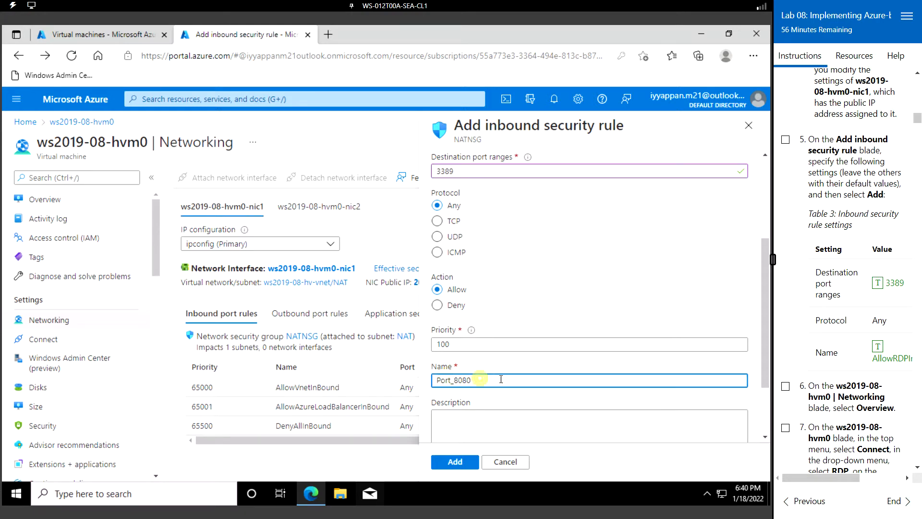
drag(500, 379, 425, 379)
double_click(458, 384)
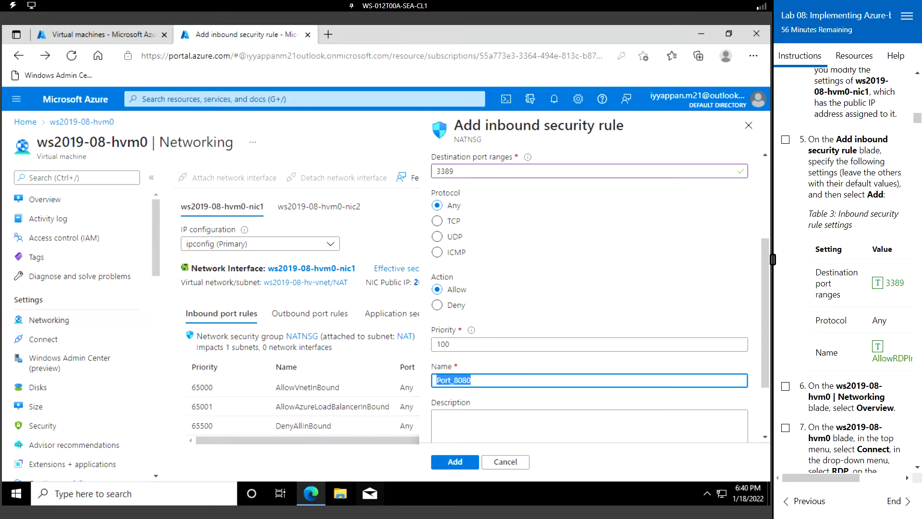
click(877, 349)
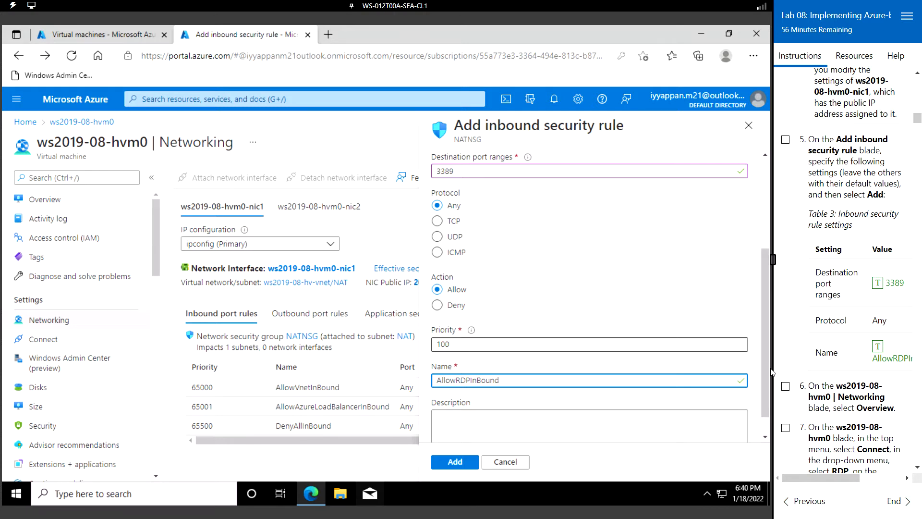
click(765, 434)
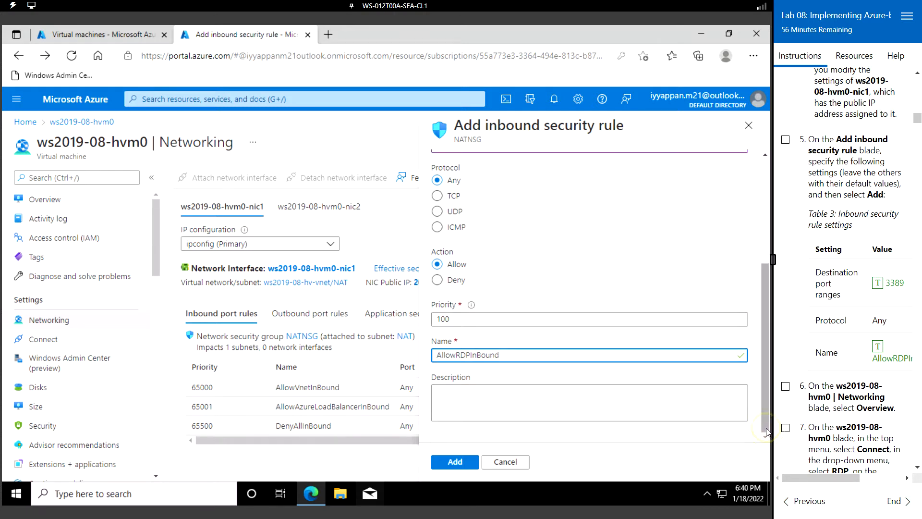
click(464, 469)
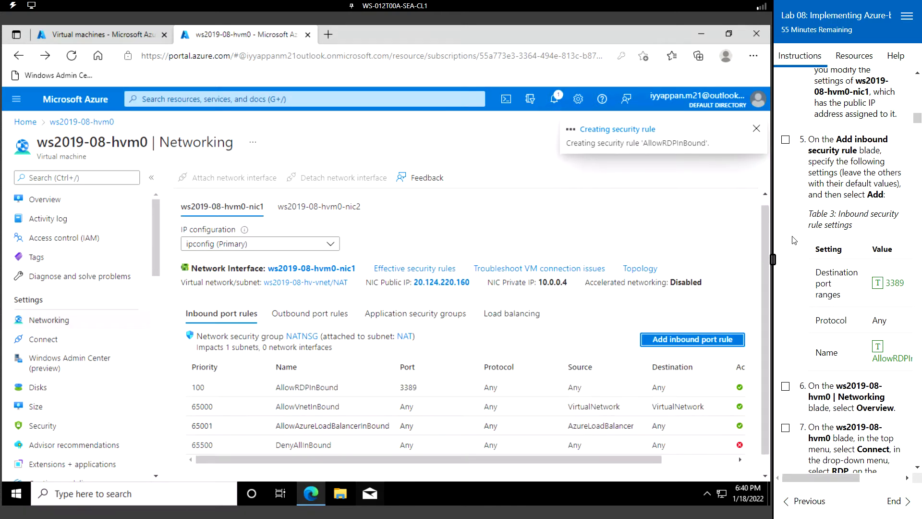
Step: From the ws2019-08-hvm0 overview, choose an RDP connection and download the virtual machine's RDP file
scroll(827, 229, down, 5)
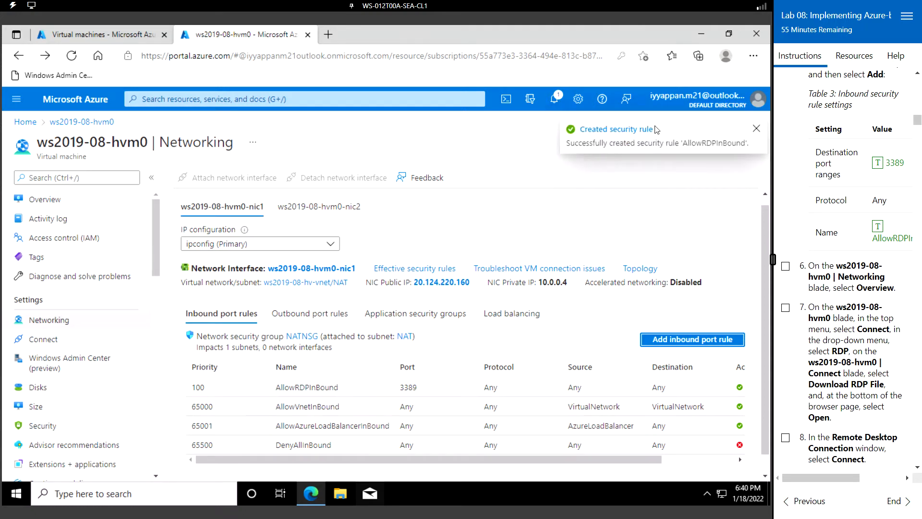
click(58, 204)
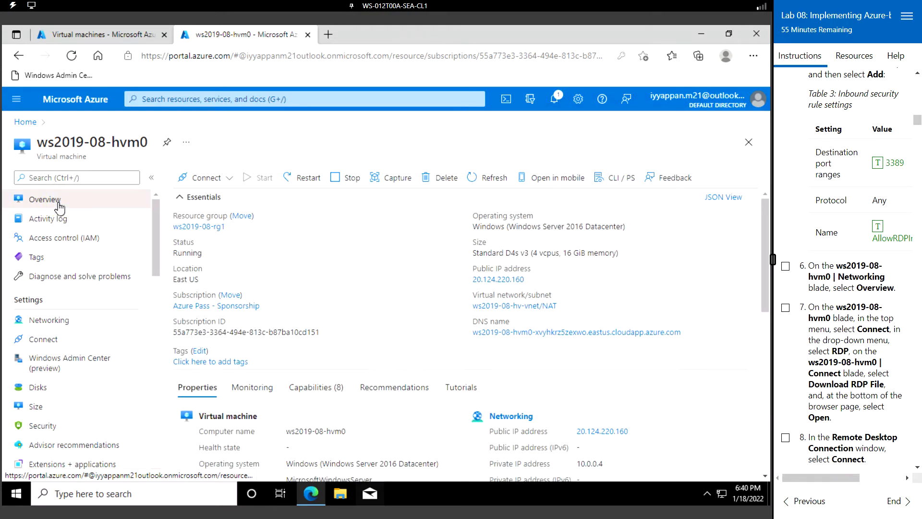
click(205, 181)
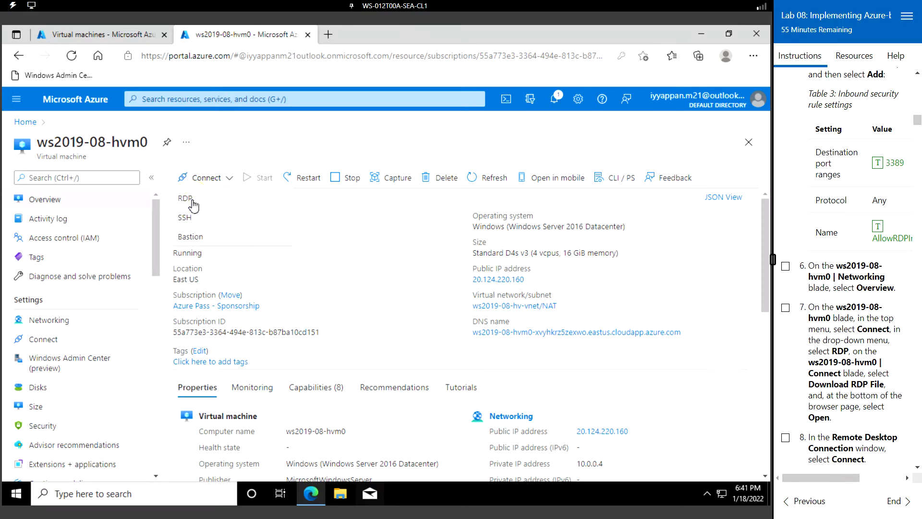
click(193, 202)
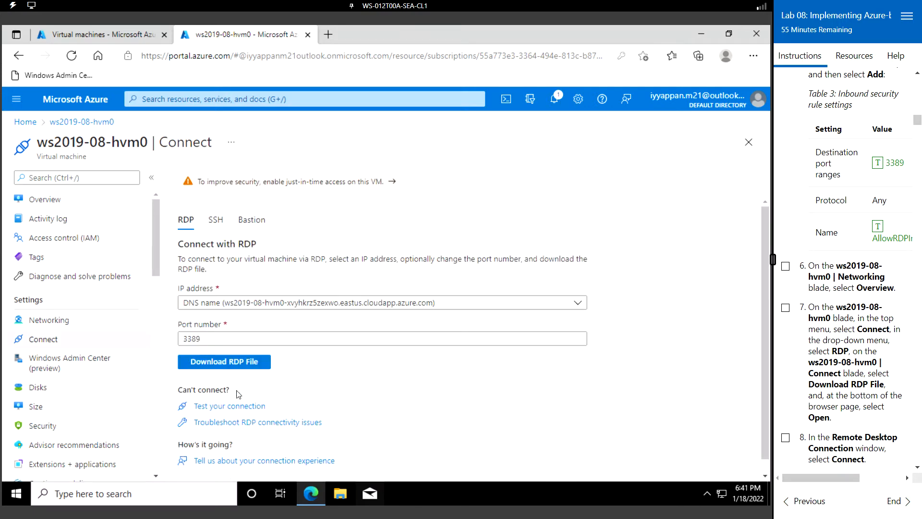
click(249, 366)
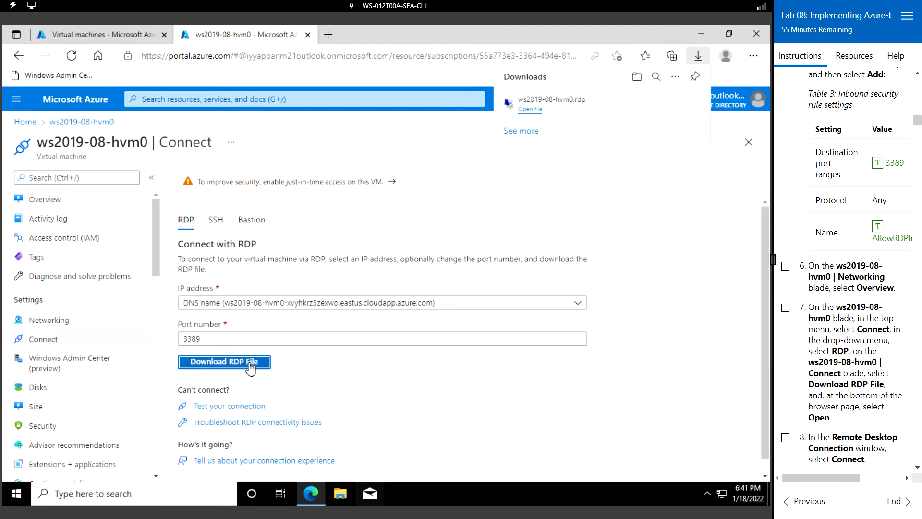
Step: Try to connect to the ws2019-08-hvm0 virtual machine through the downloaded RDP file, accepting the unknown publisher
click(534, 111)
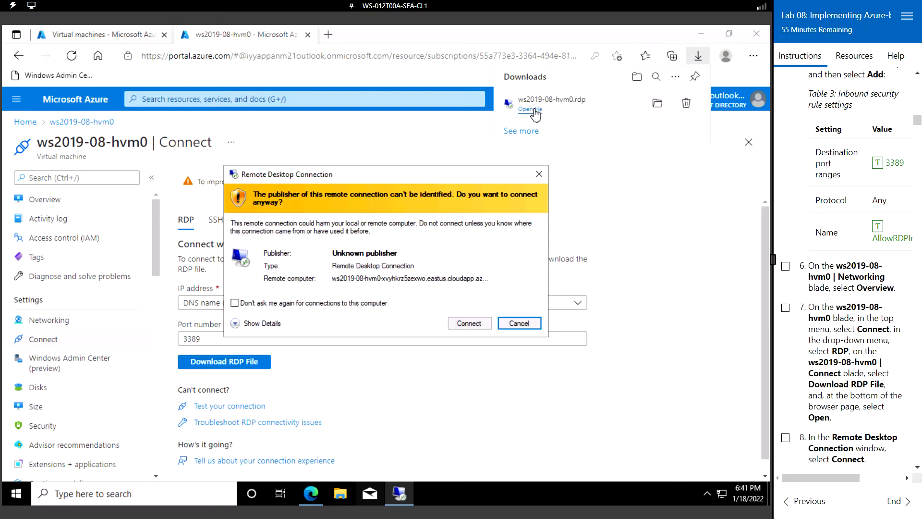
click(475, 324)
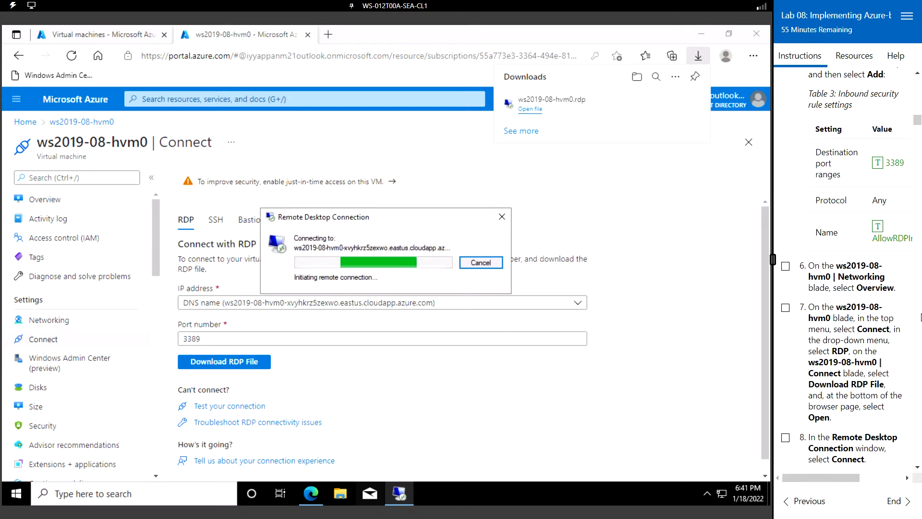
scroll(847, 311, down, 5)
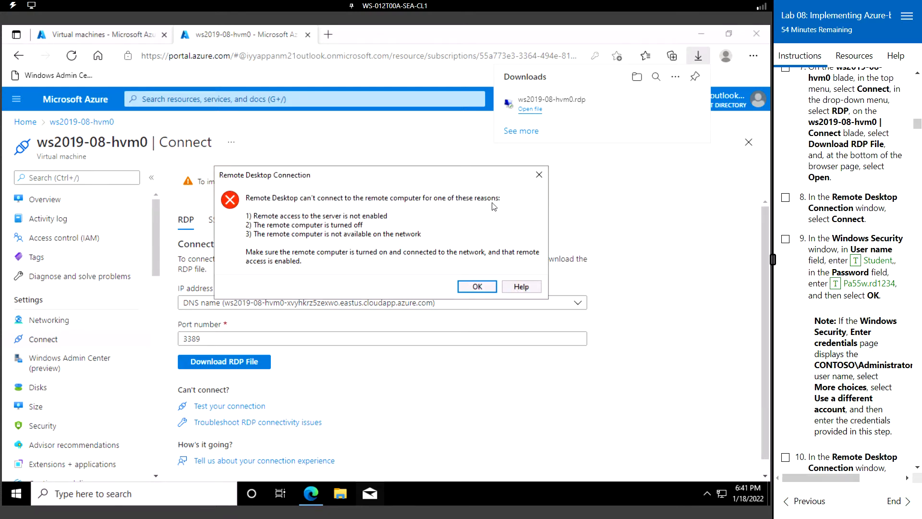
click(477, 287)
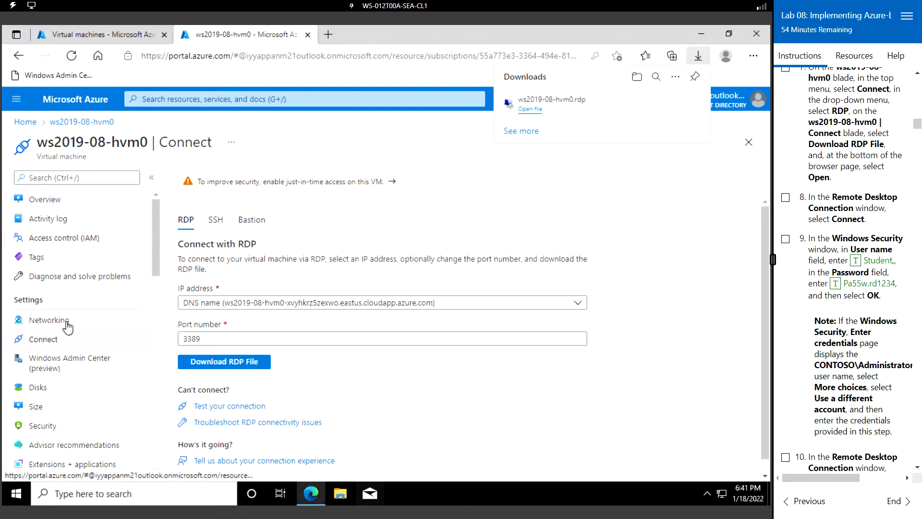
Step: Examine the inbound port rules of ws2019-08-hvm0-nic1 and ws2019-08-hvm0-nic2 in the virtual machine's Networking settings
click(76, 317)
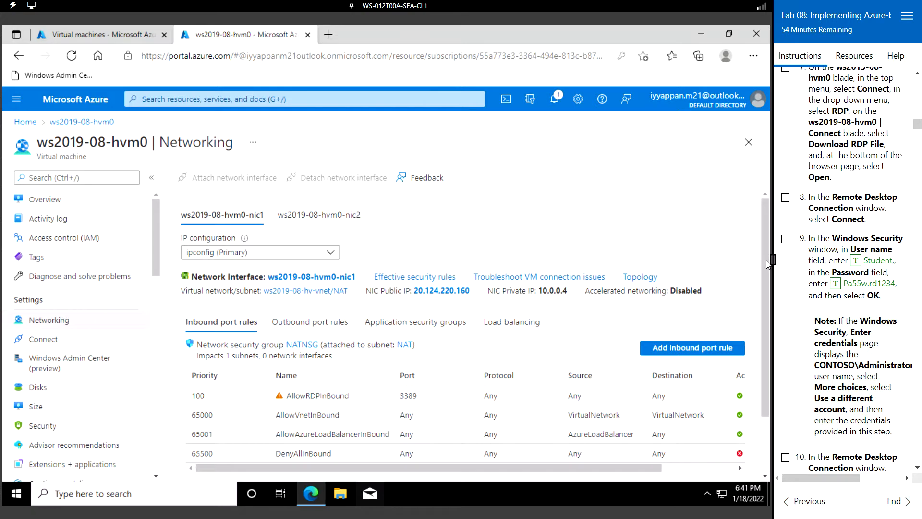
drag(767, 263, 766, 315)
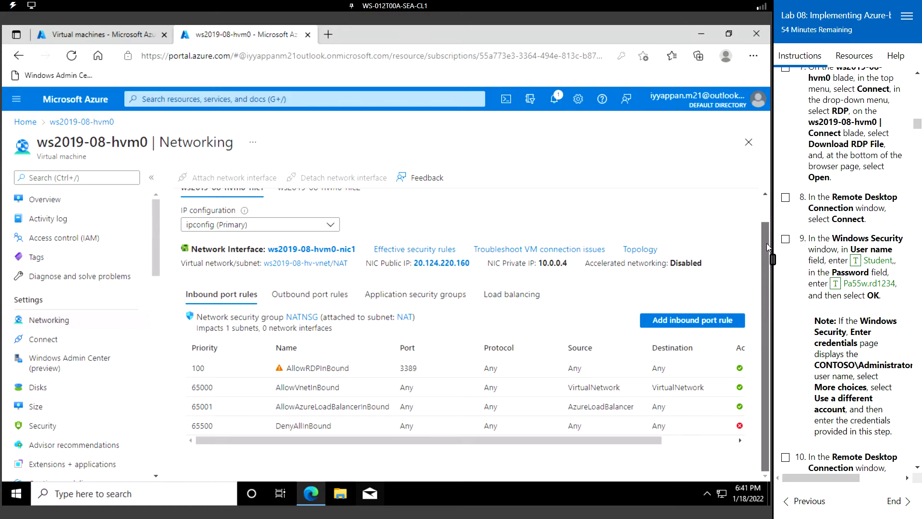
click(765, 196)
click(765, 195)
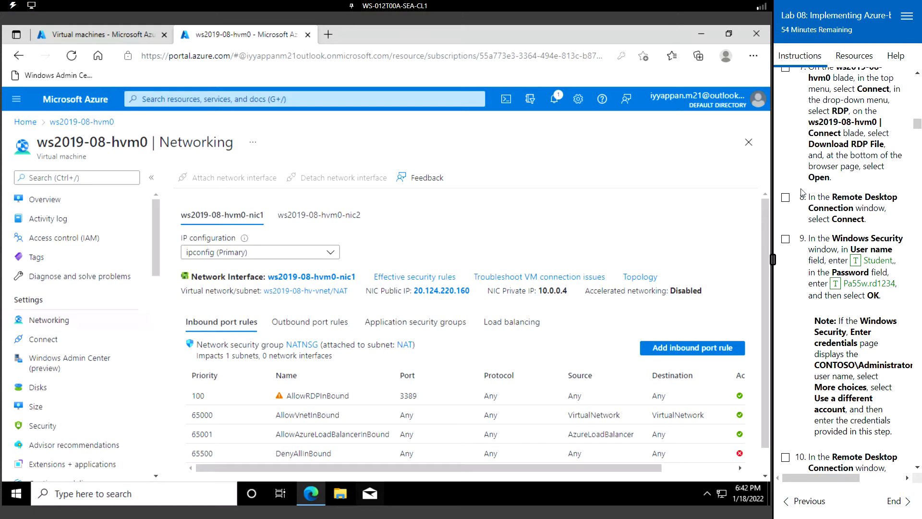
click(330, 219)
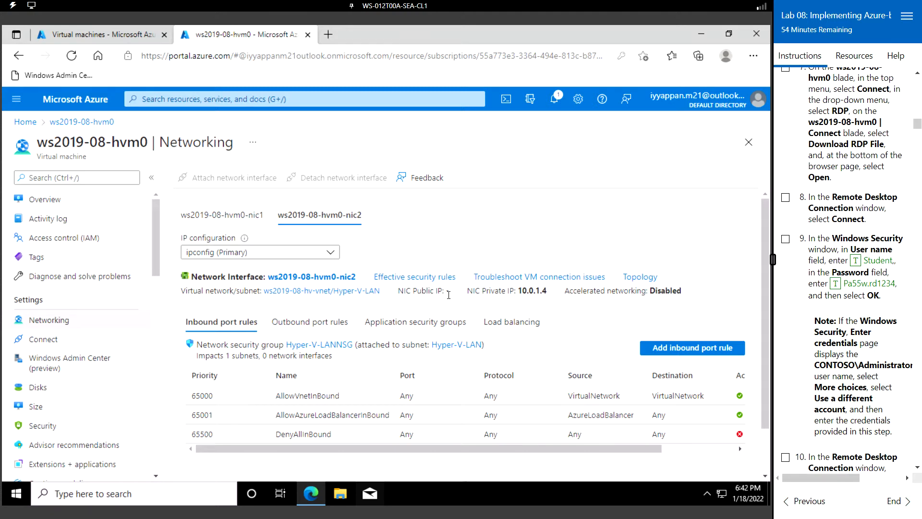
click(230, 216)
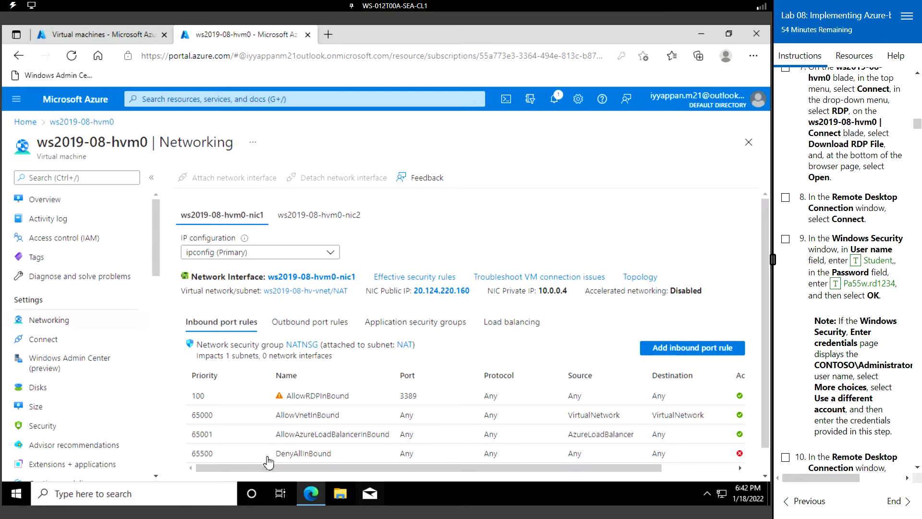
Step: Launch ws2019-08-hvm0.rdp from the Downloads folder, connect despite the unknown publisher and close File Explorer
click(340, 494)
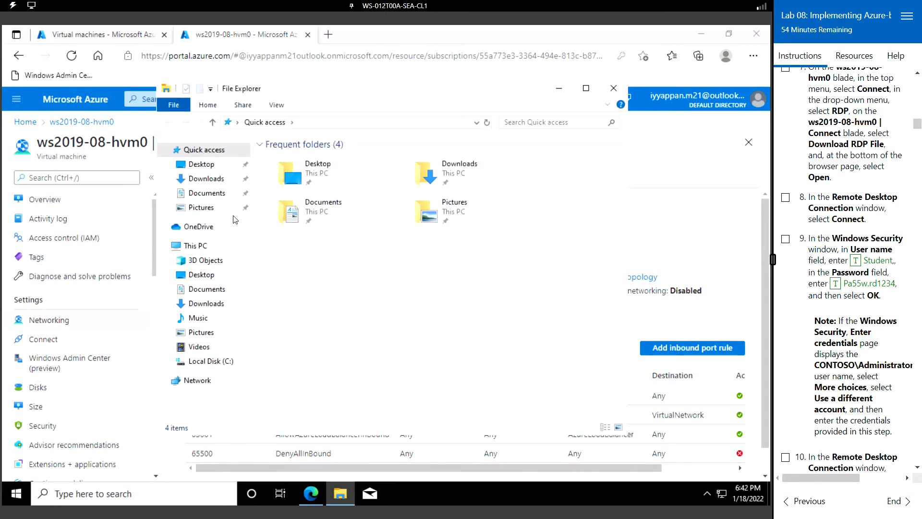
click(205, 178)
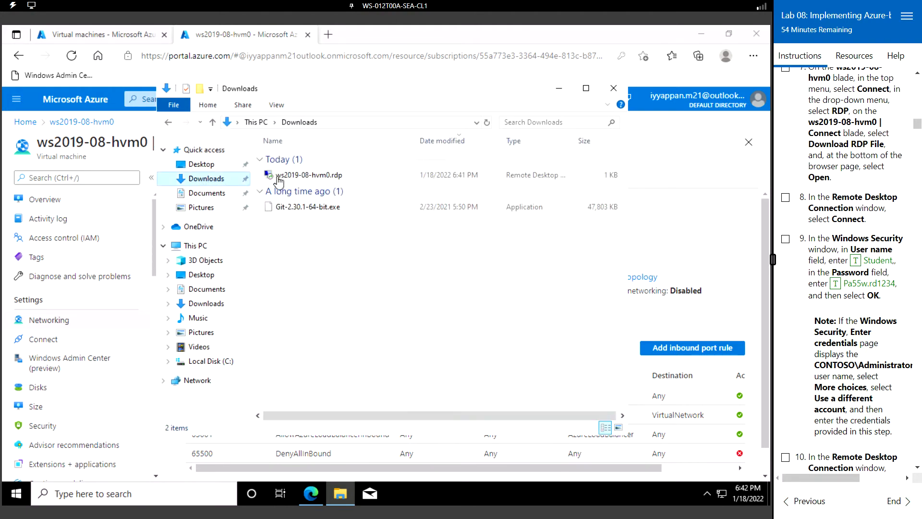
double_click(303, 175)
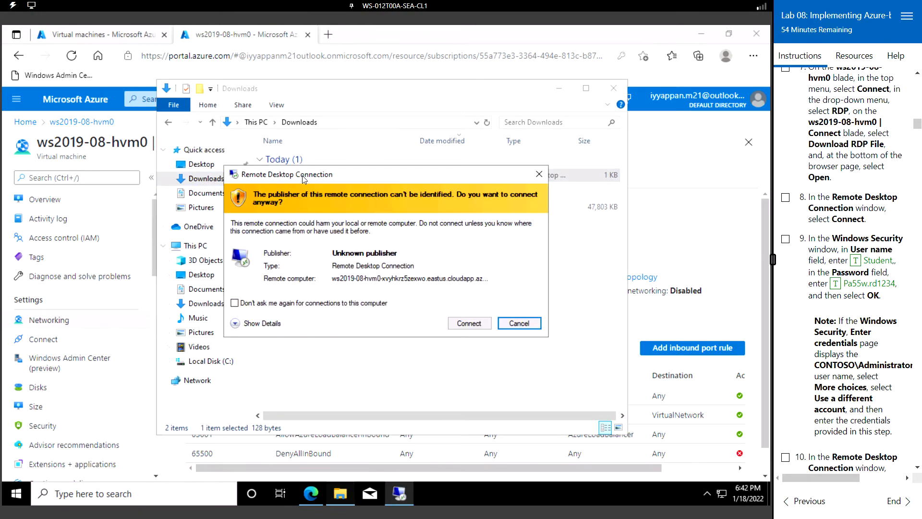
click(470, 323)
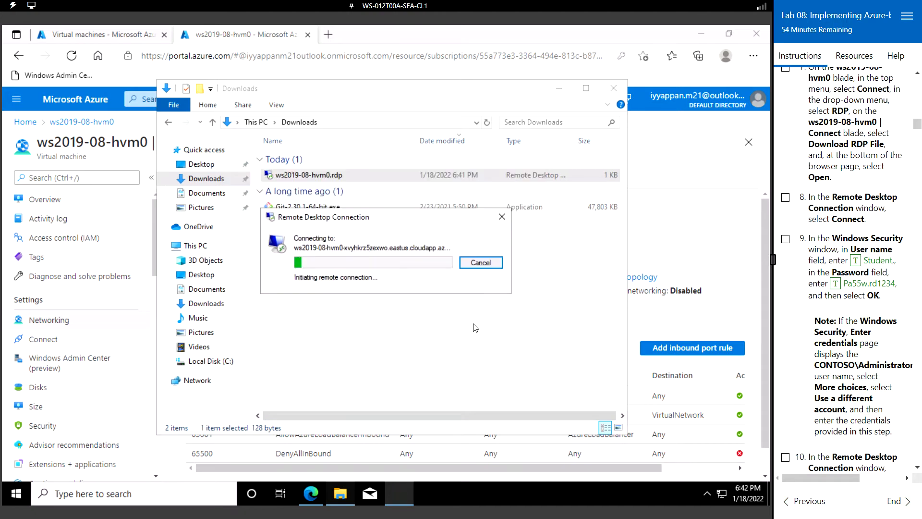
click(569, 124)
click(612, 89)
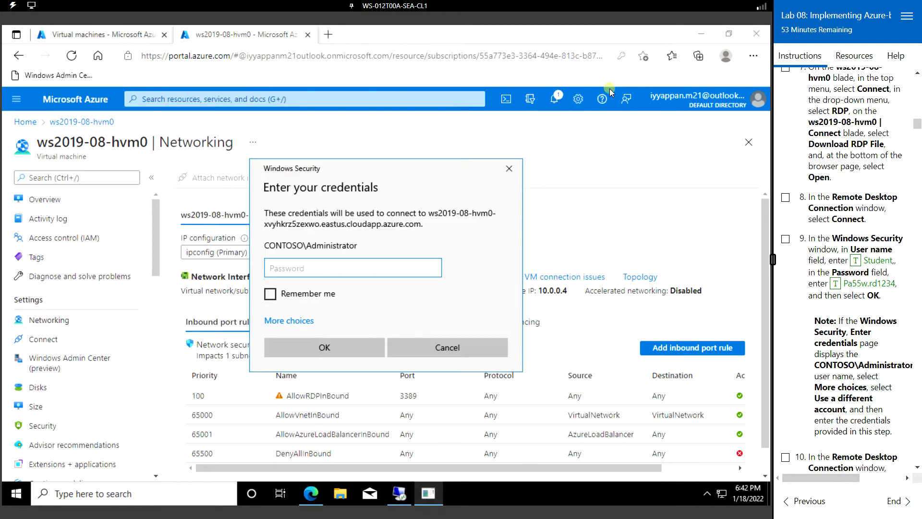
click(609, 95)
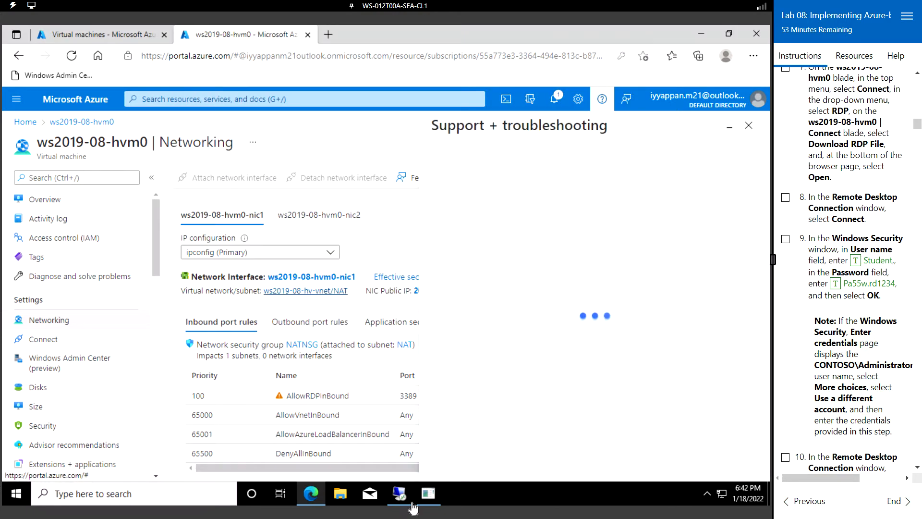
Step: Sign in to the remote desktop connection with a different account, using the user name Student and the account password
click(429, 494)
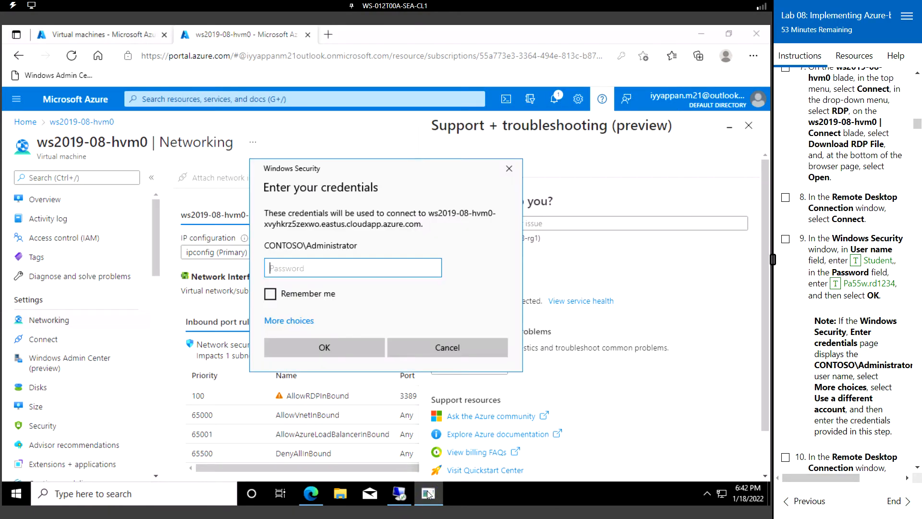
click(298, 321)
click(363, 380)
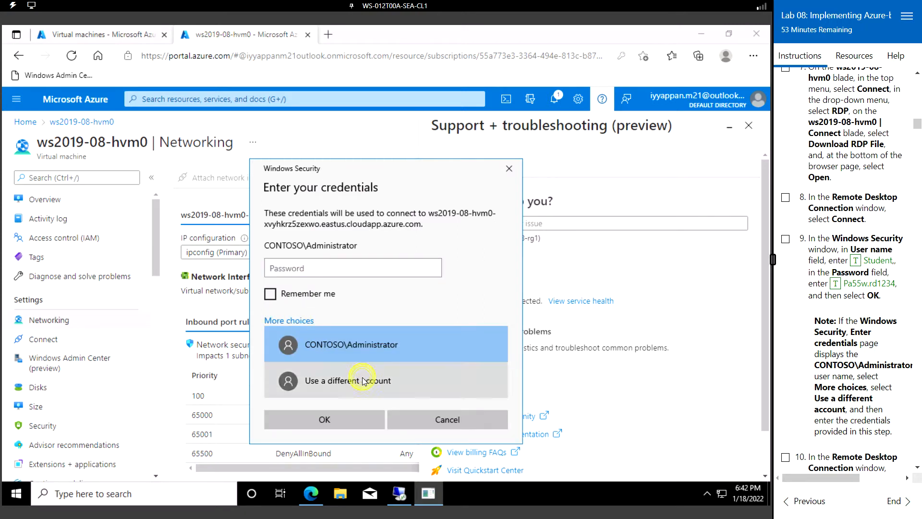
click(856, 260)
click(310, 276)
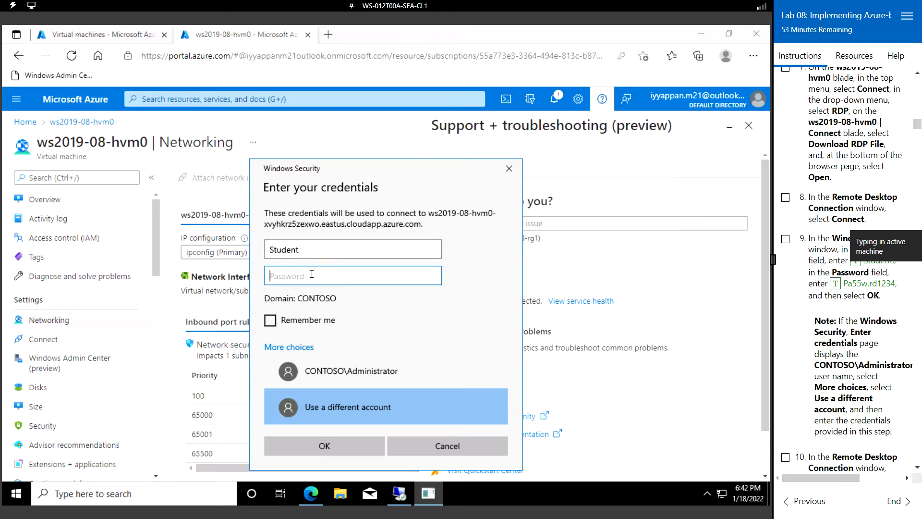
click(836, 284)
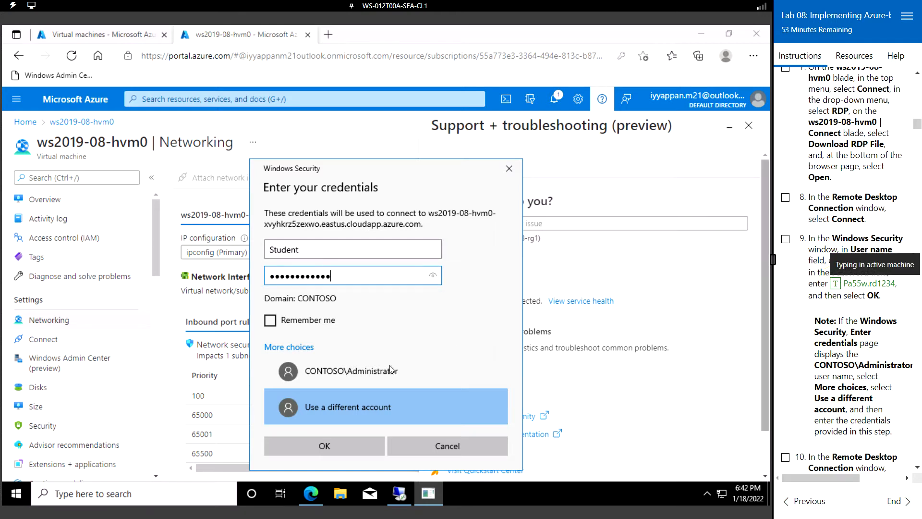
click(351, 445)
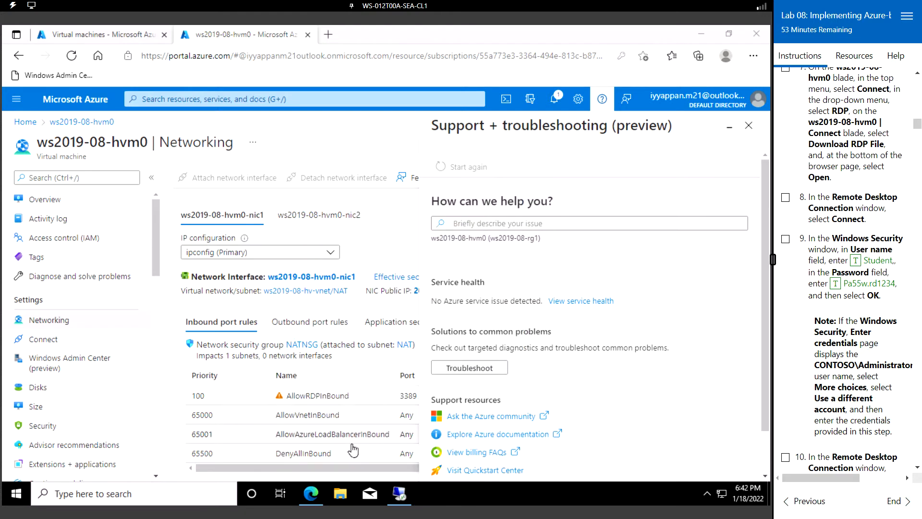
Step: Accept the remote computer's untrusted certificate and decline network discoverability inside the ws2019-08-hvm0 session
click(748, 127)
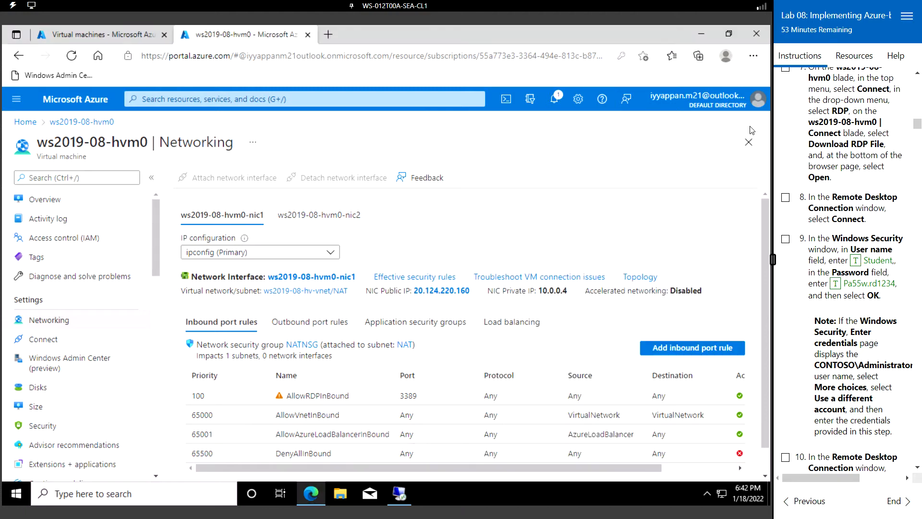
click(403, 496)
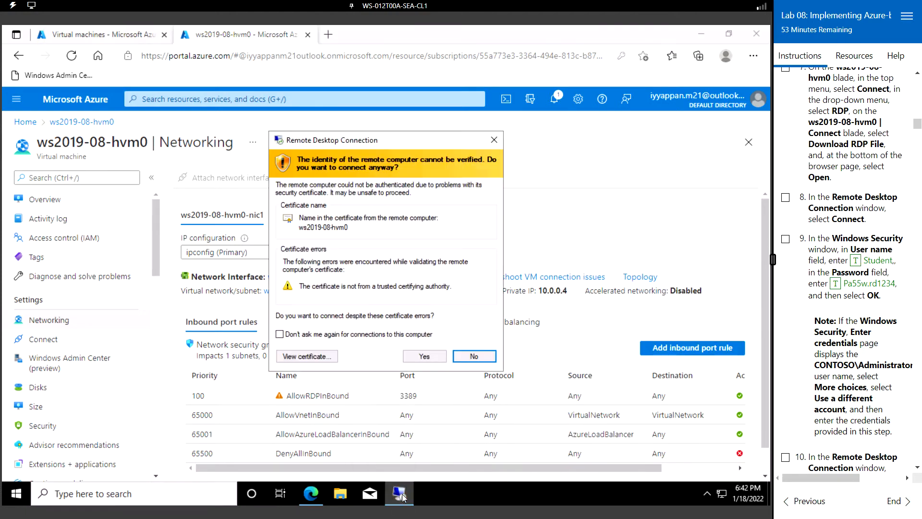
click(424, 356)
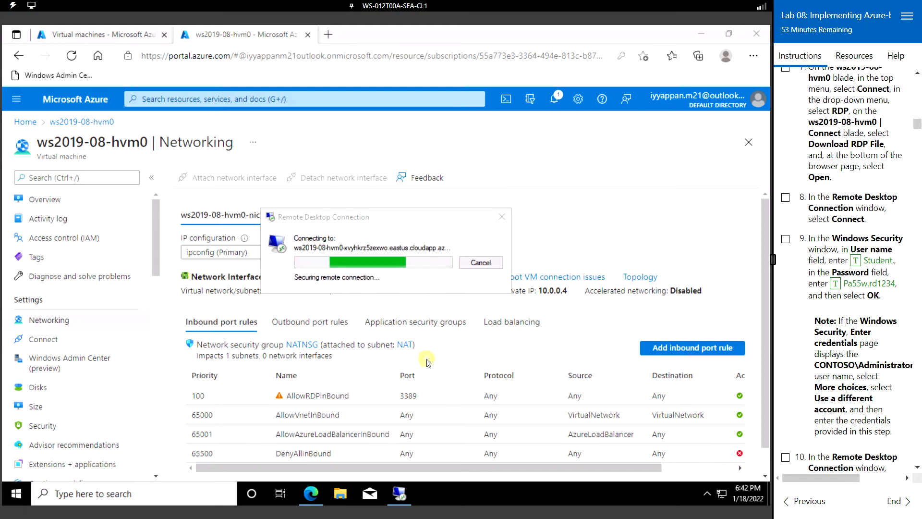
click(403, 497)
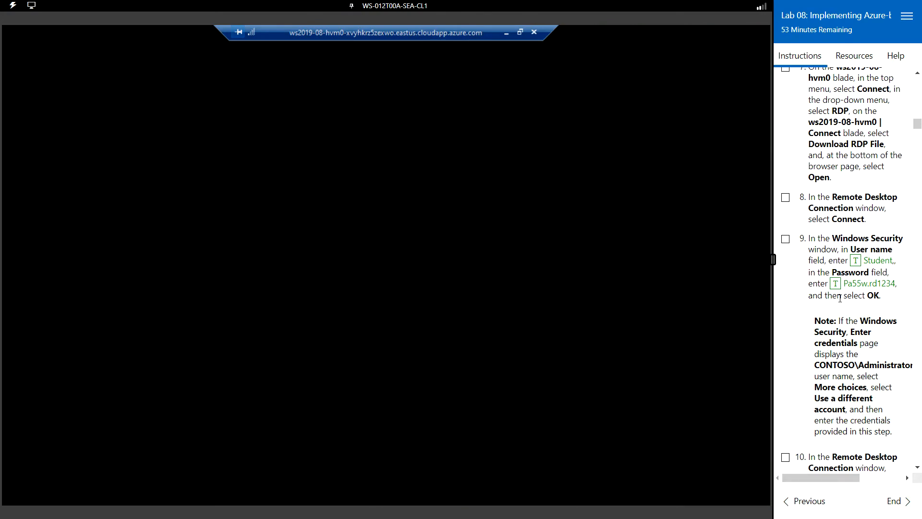
scroll(839, 298, down, 5)
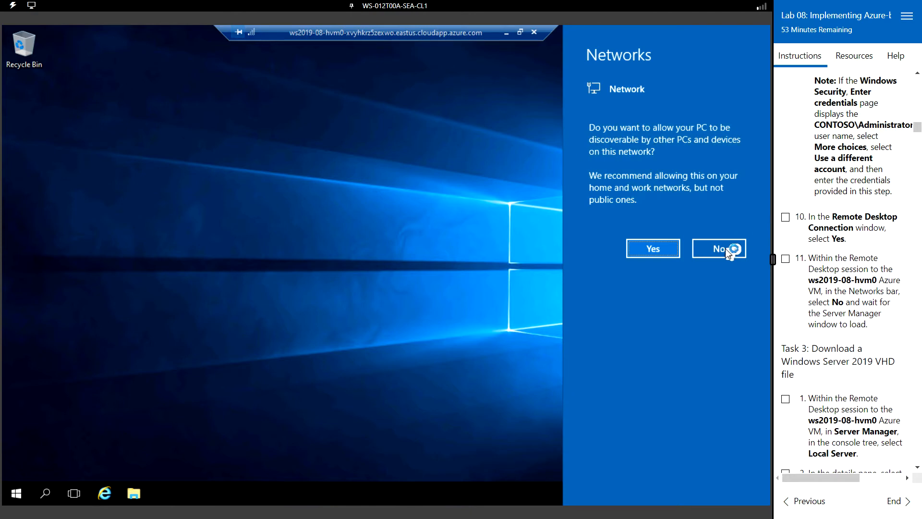
click(725, 249)
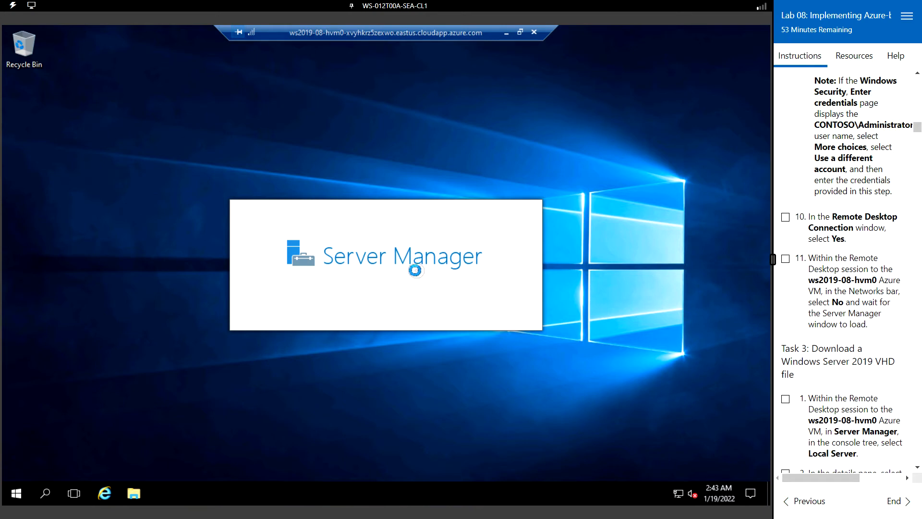
Step: Turn off IE Enhanced Security Configuration for Administrators in Server Manager's Local Server properties
scroll(836, 315, down, 1)
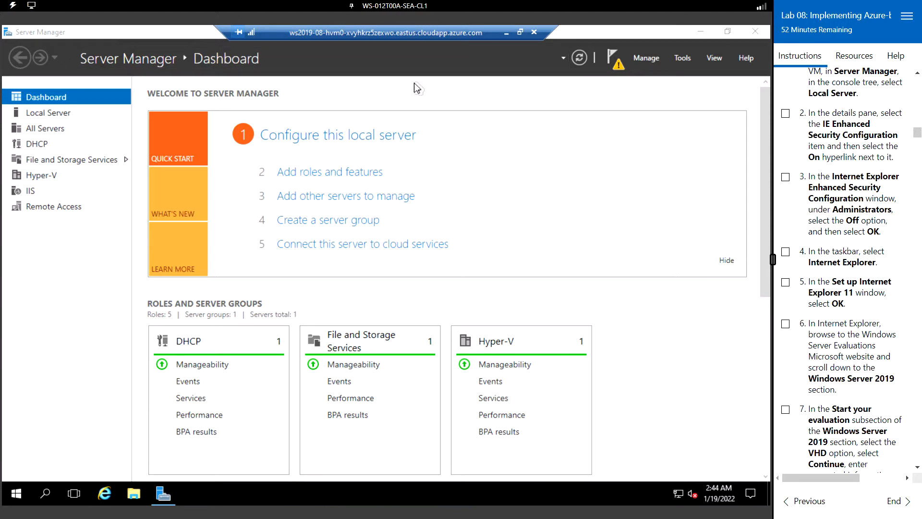
click(49, 115)
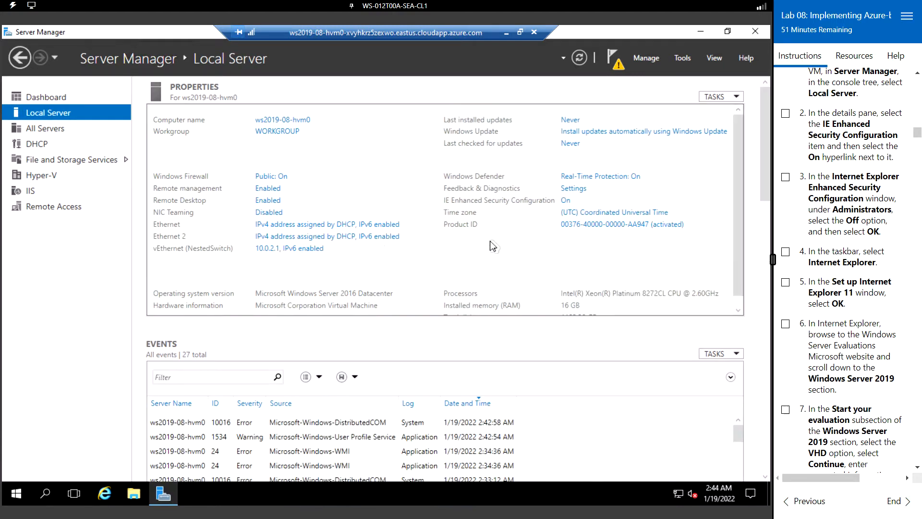
click(565, 202)
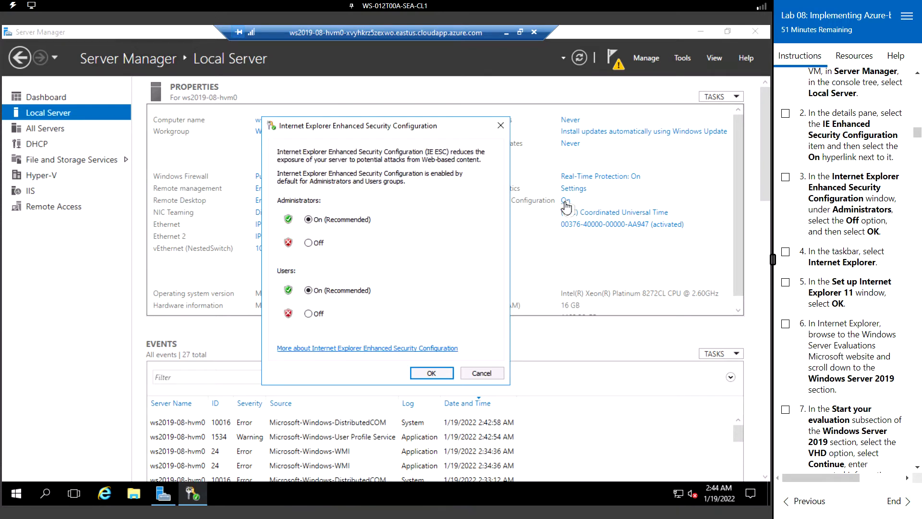
click(308, 243)
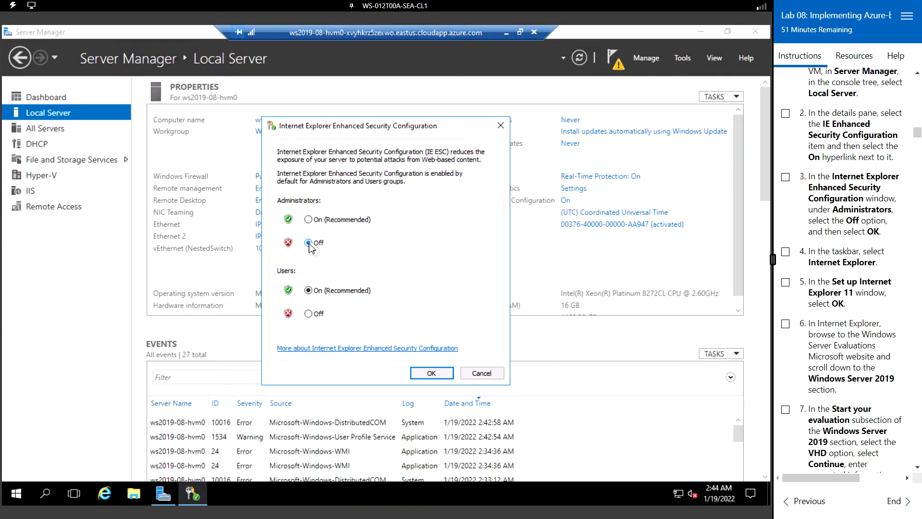
click(429, 373)
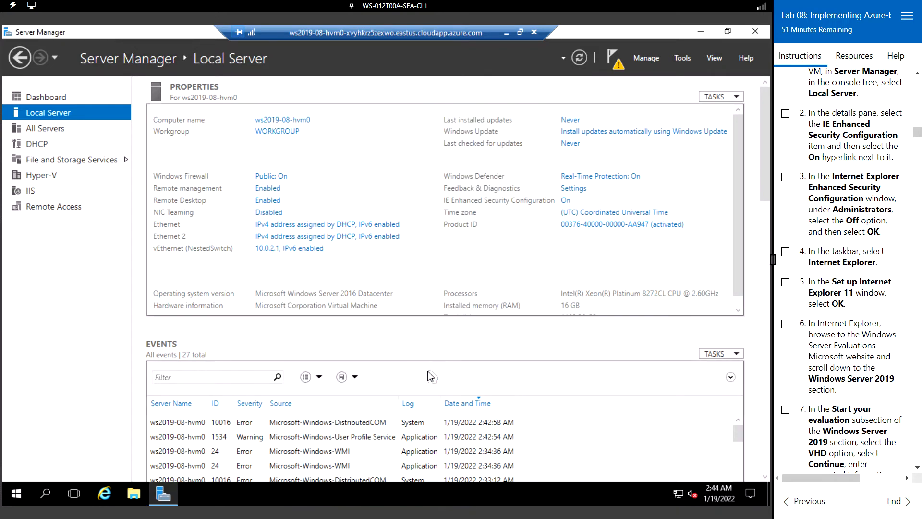
Step: Set up Internet Explorer 11 with the recommended security, privacy and compatibility settings and maximize its window
click(105, 494)
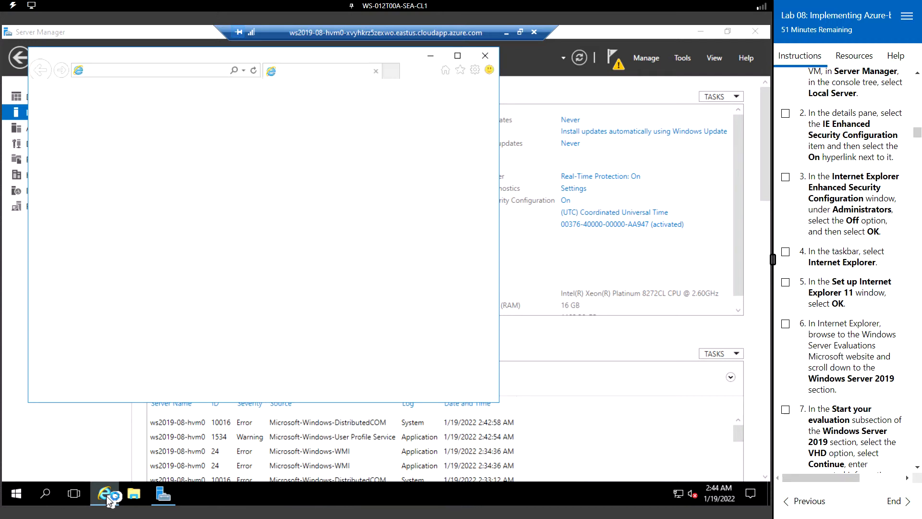
click(458, 56)
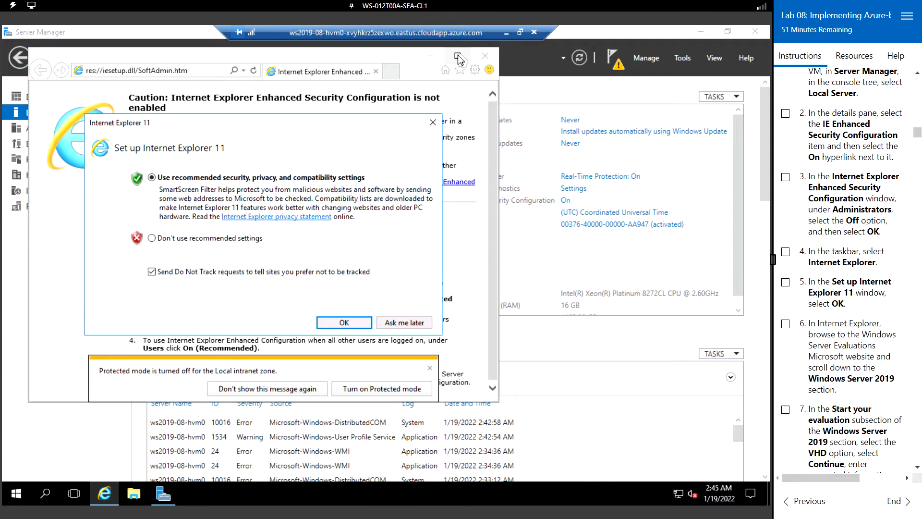
click(344, 322)
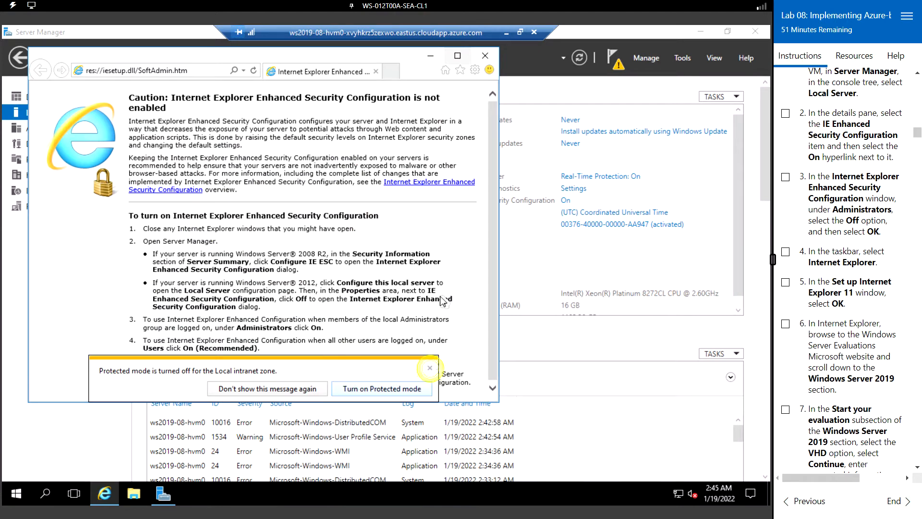
click(458, 56)
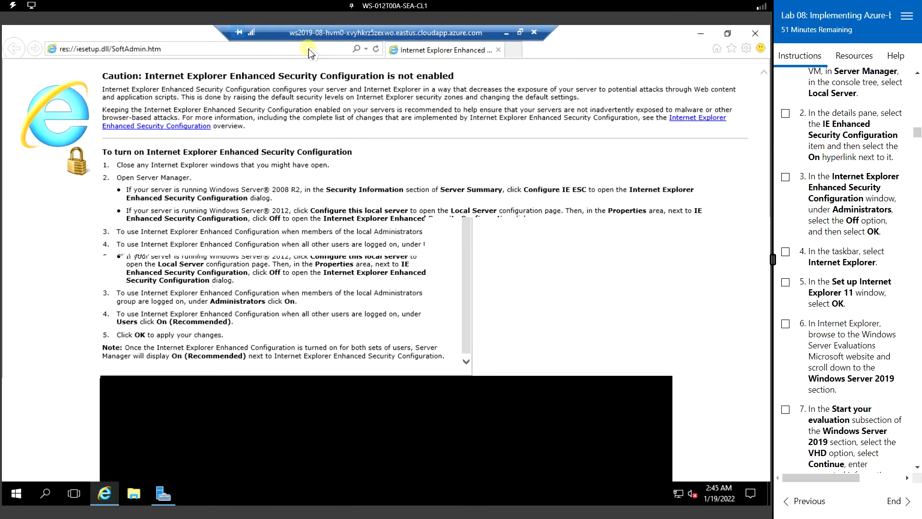
Step: Search the web in Internet Explorer for "windows server evaluations microsoft website"
click(308, 48)
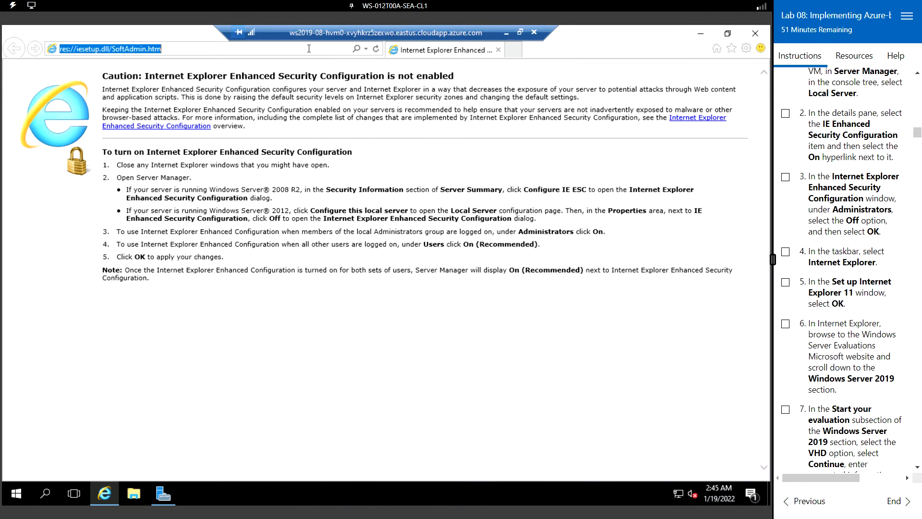
text(win)
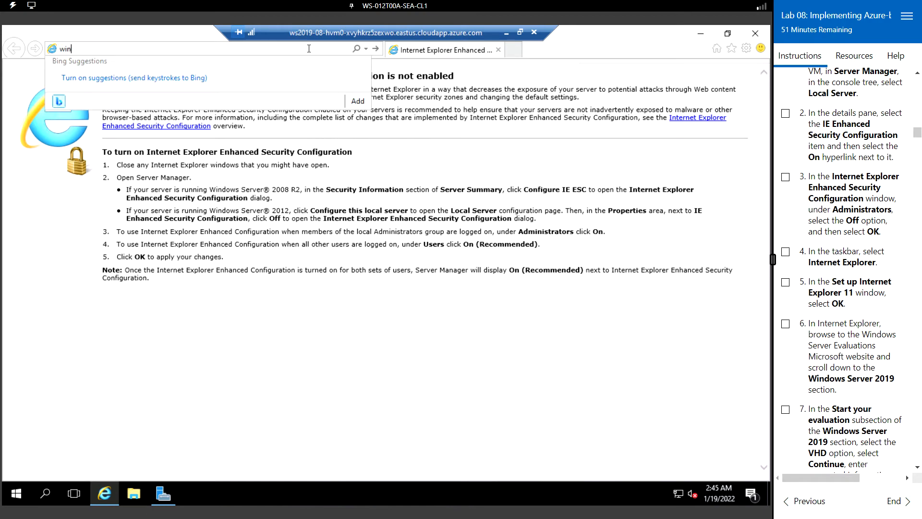
text(dows server evaluations microsoft)
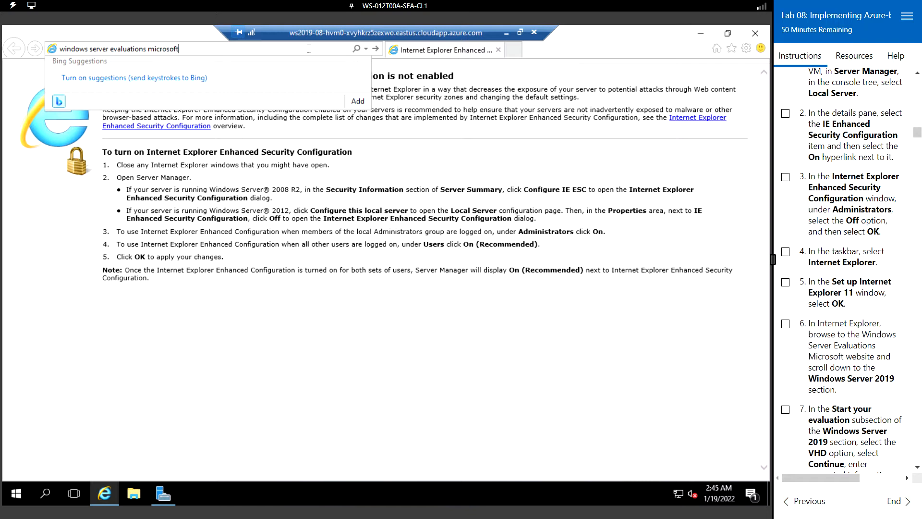
text( website)
key(Return)
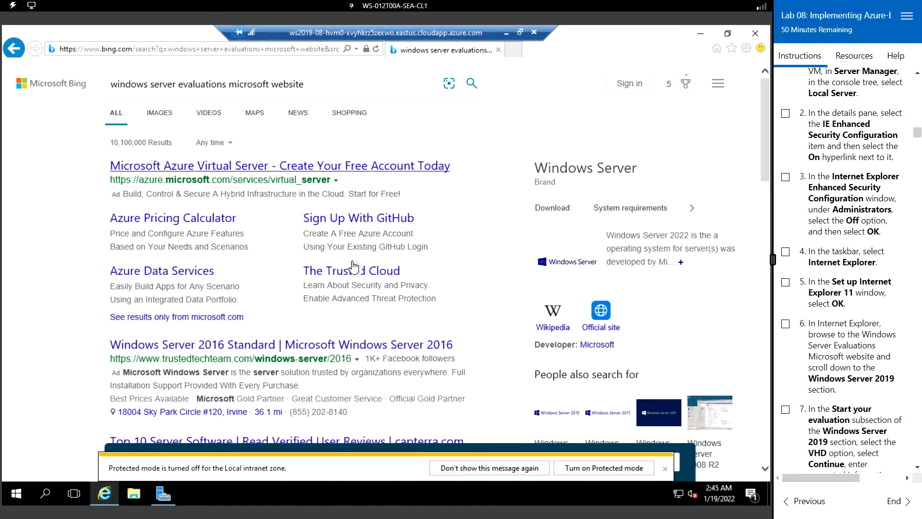
Step: Open the search result "Try Windows Server 2019 on Microsoft Evaluation Center"
scroll(354, 267, down, 3)
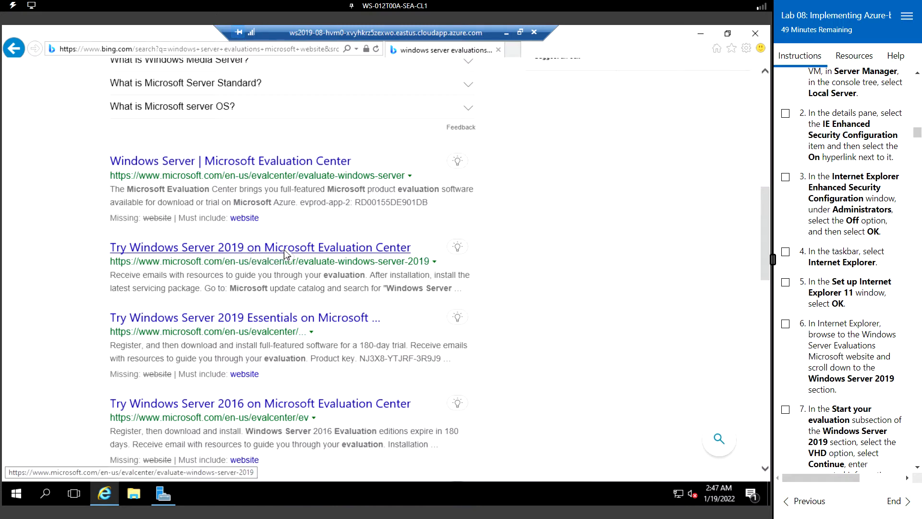
right_click(300, 253)
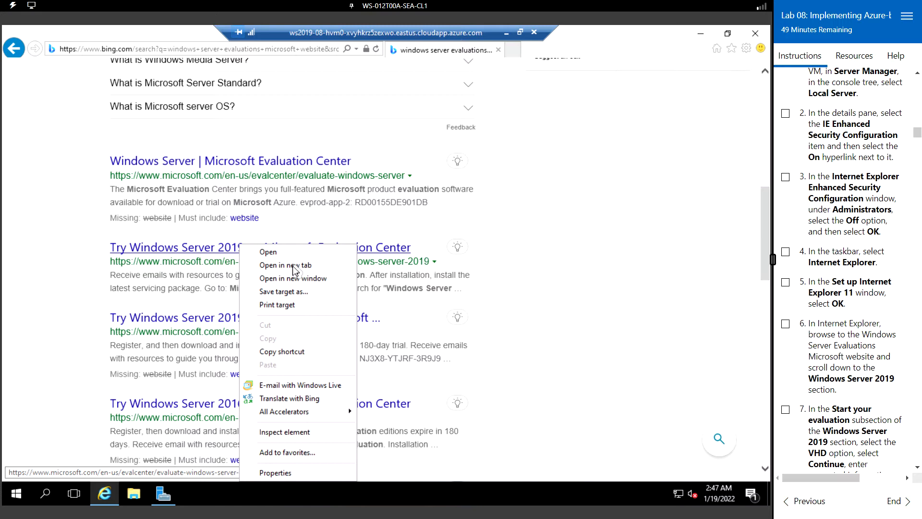
click(294, 265)
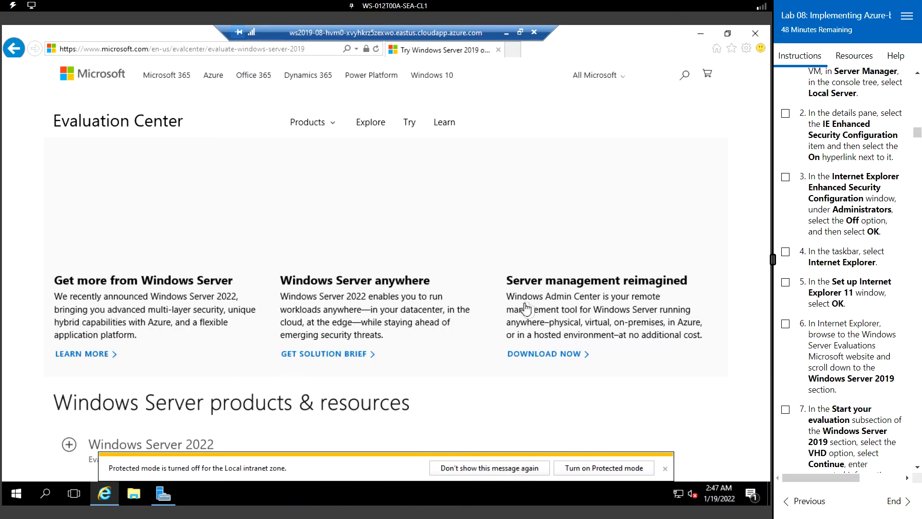
Step: Choose the VHD experience in the Windows Server 2019 evaluation section, continue to the download and save the file
scroll(525, 468, down, 4)
scroll(525, 468, down, 5)
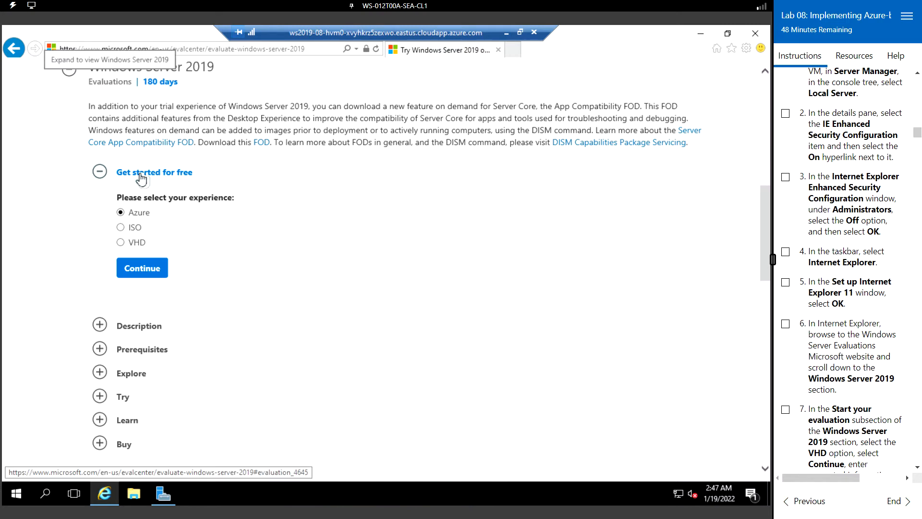
click(121, 245)
scroll(822, 275, down, 5)
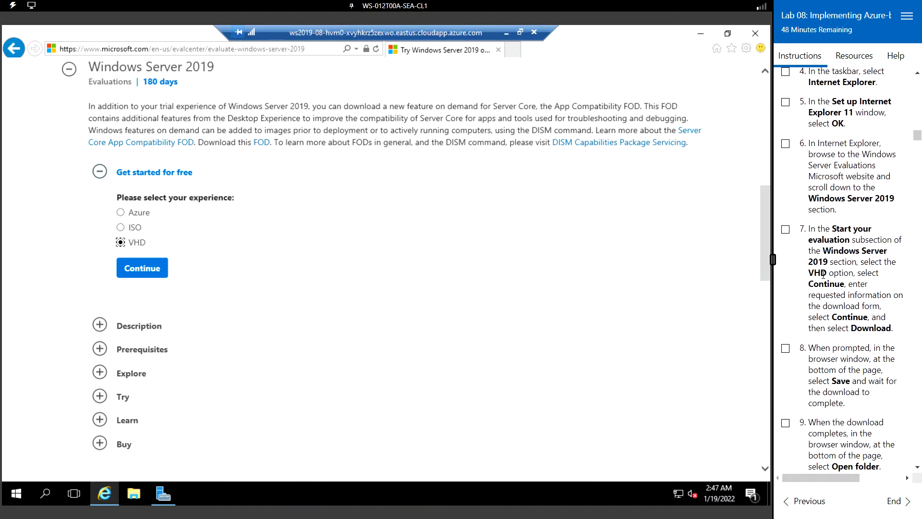
click(143, 269)
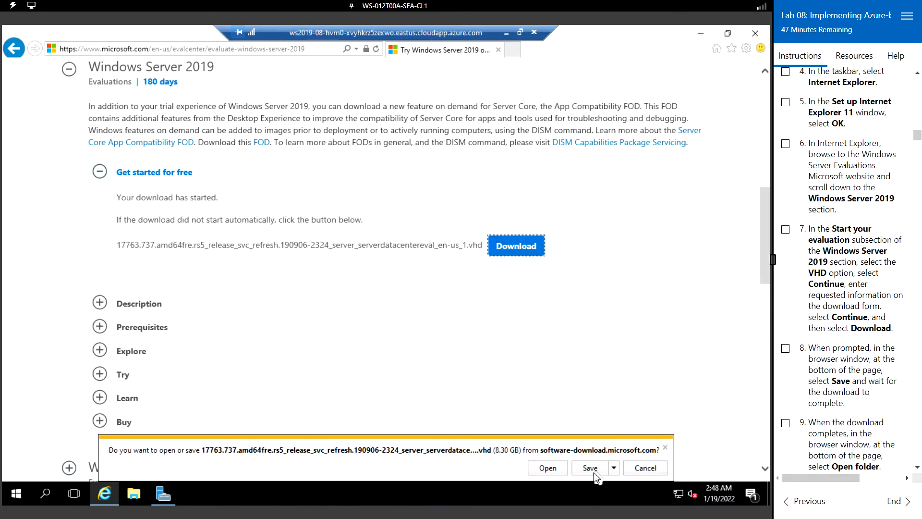
click(594, 472)
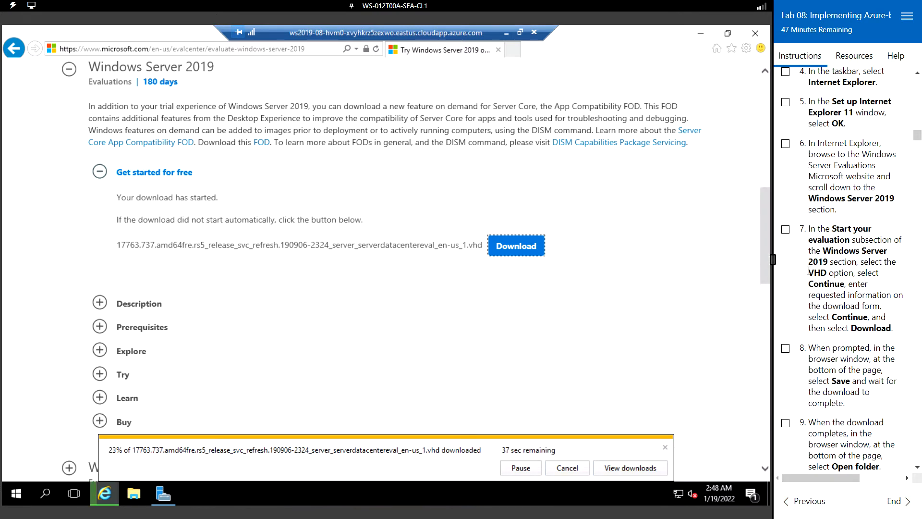
Step: Open the folder containing the completed download and cut the Windows Server 2019 VHD file
scroll(811, 267, down, 5)
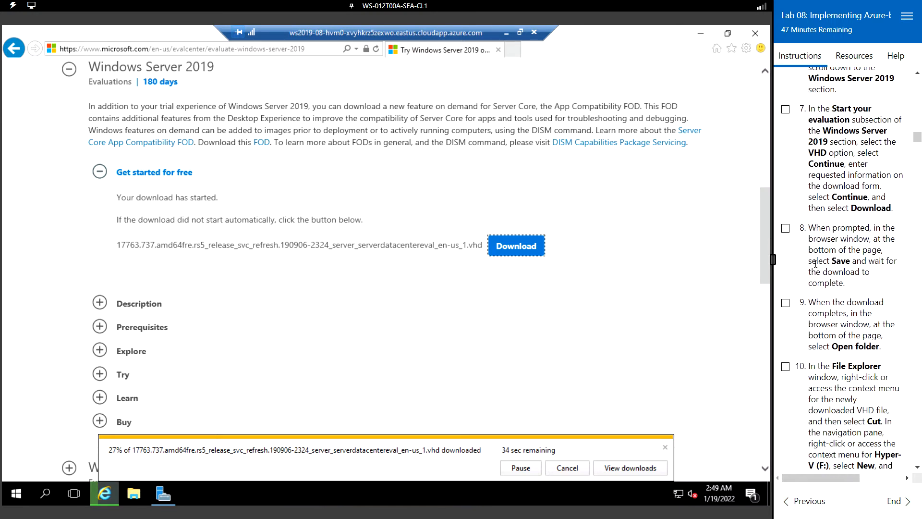
scroll(815, 263, down, 3)
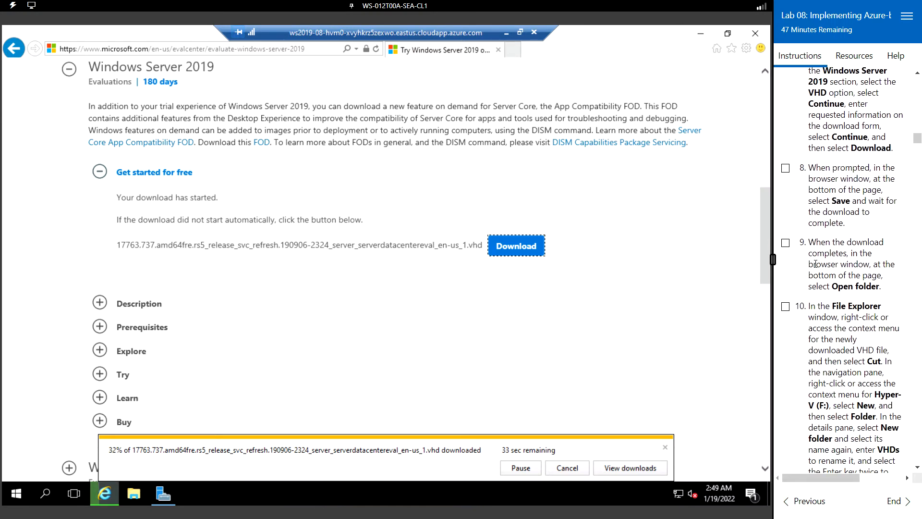
scroll(815, 264, down, 5)
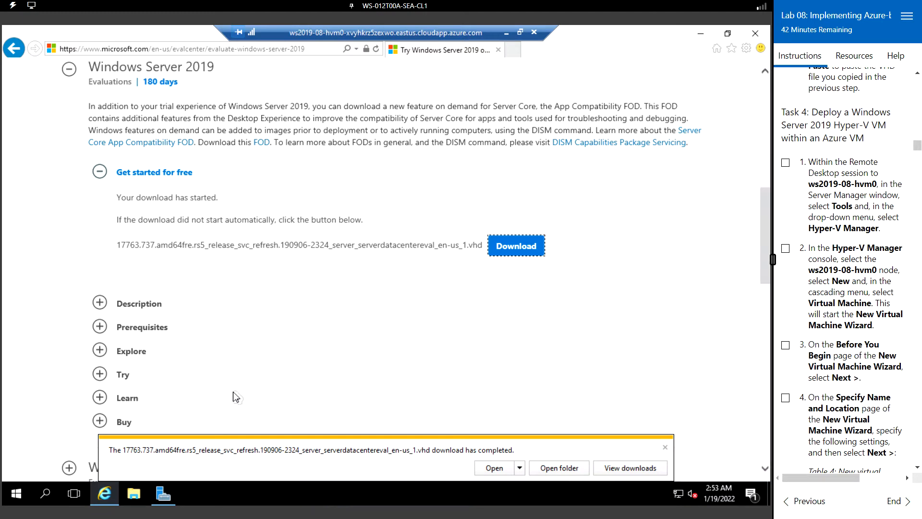
click(565, 470)
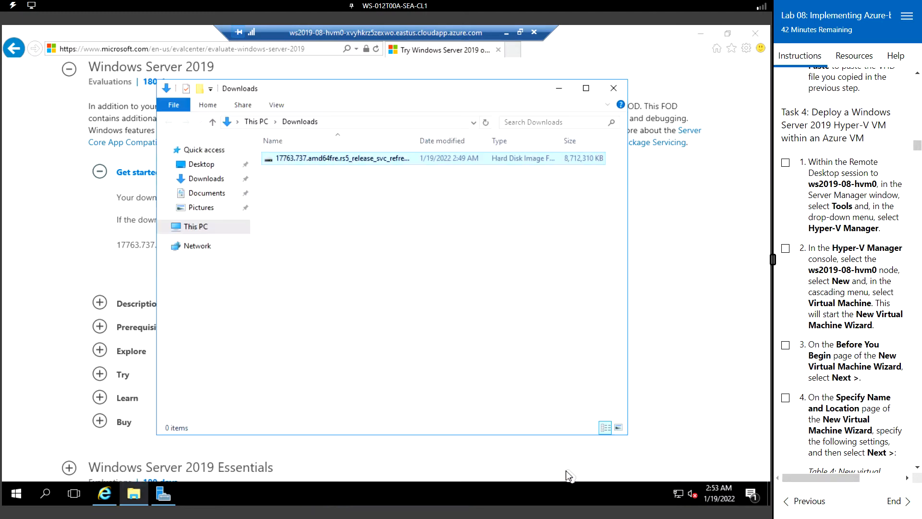
right_click(330, 160)
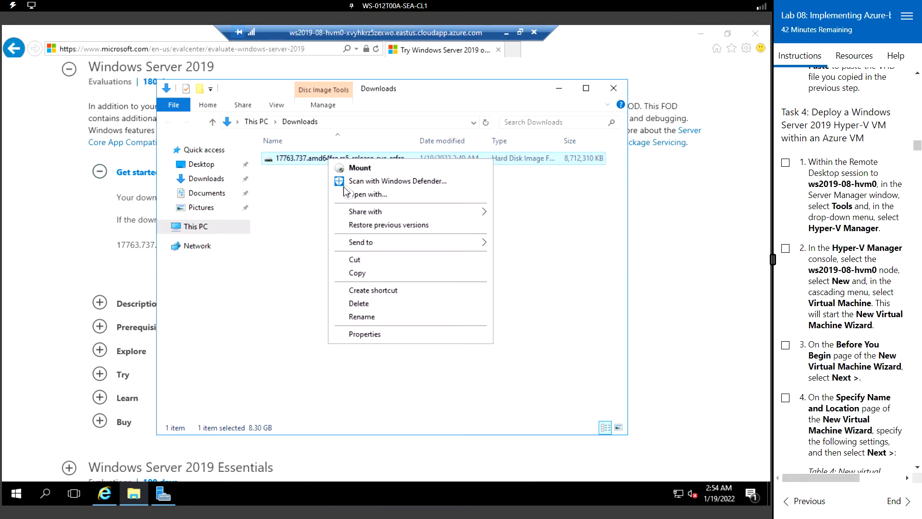
click(358, 259)
Step: Create a folder named VHD on the Hyper-V (F:) drive and open it
click(206, 226)
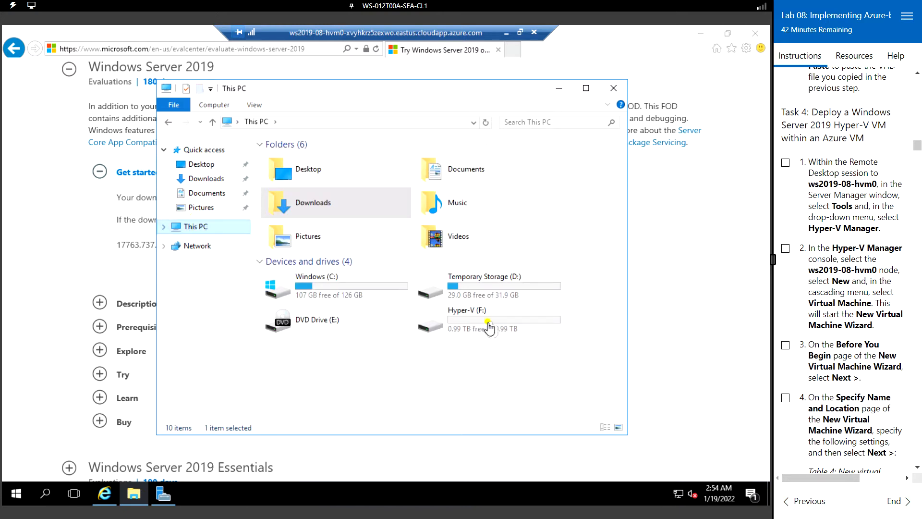
click(488, 326)
double_click(488, 323)
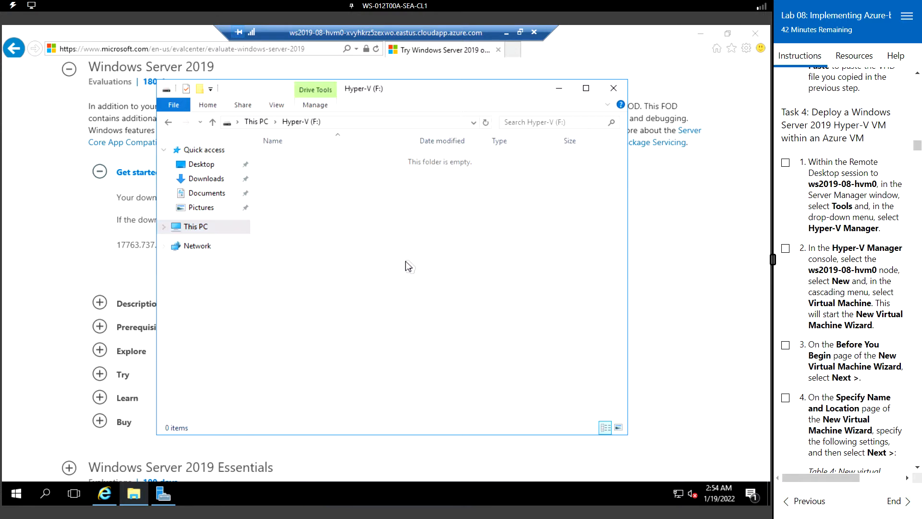
right_click(364, 232)
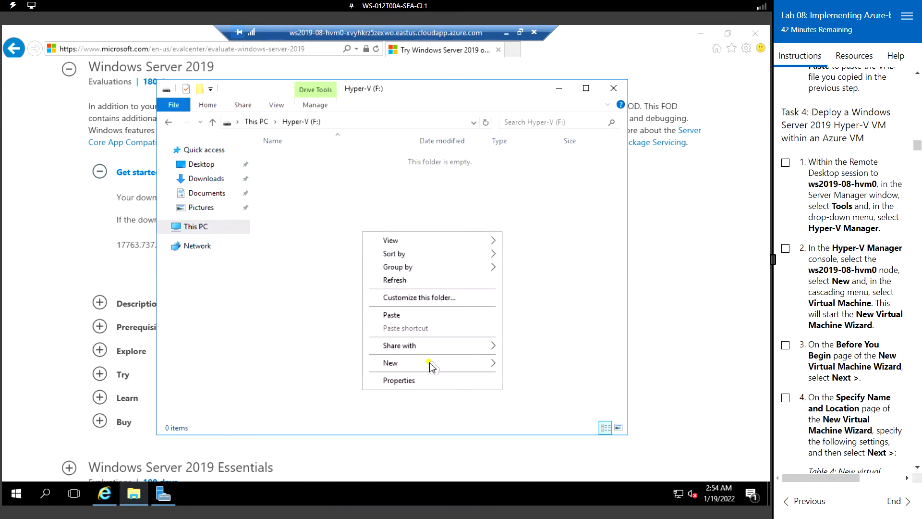
mouse_move(443, 363)
click(524, 365)
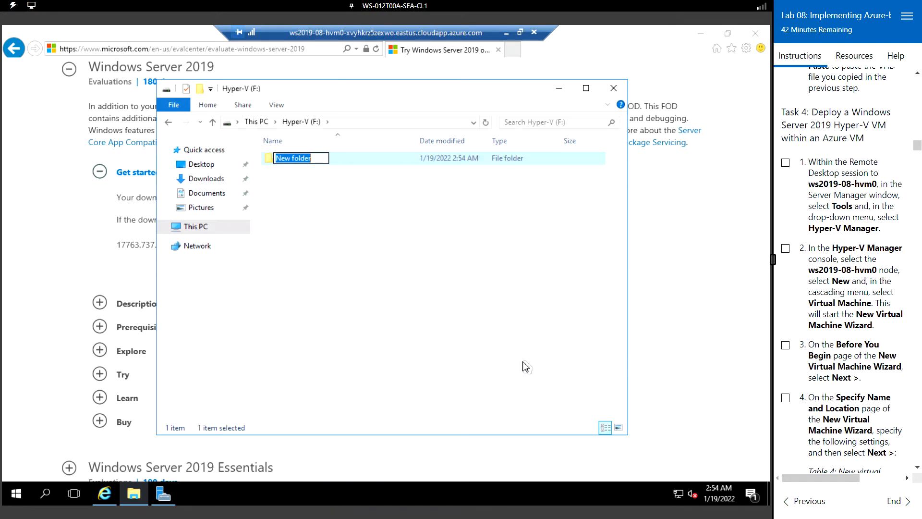
text(HD)
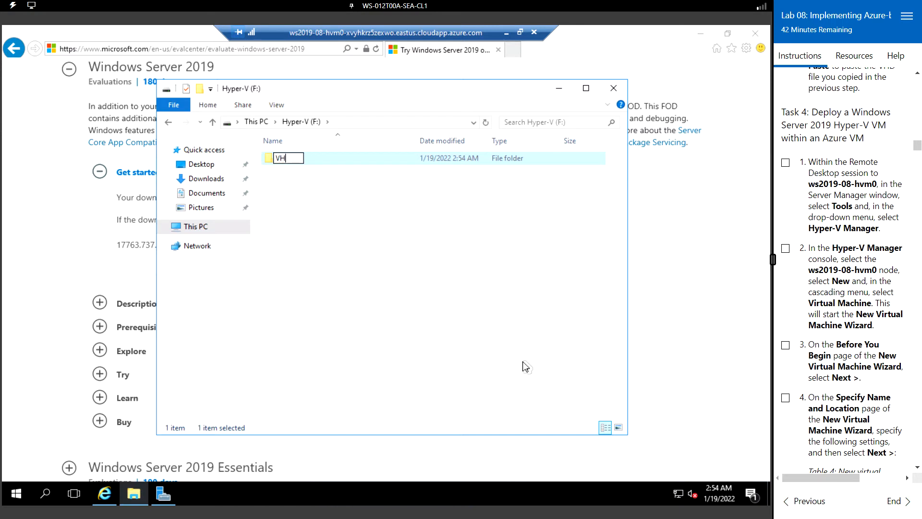
key(Return)
key(Return)
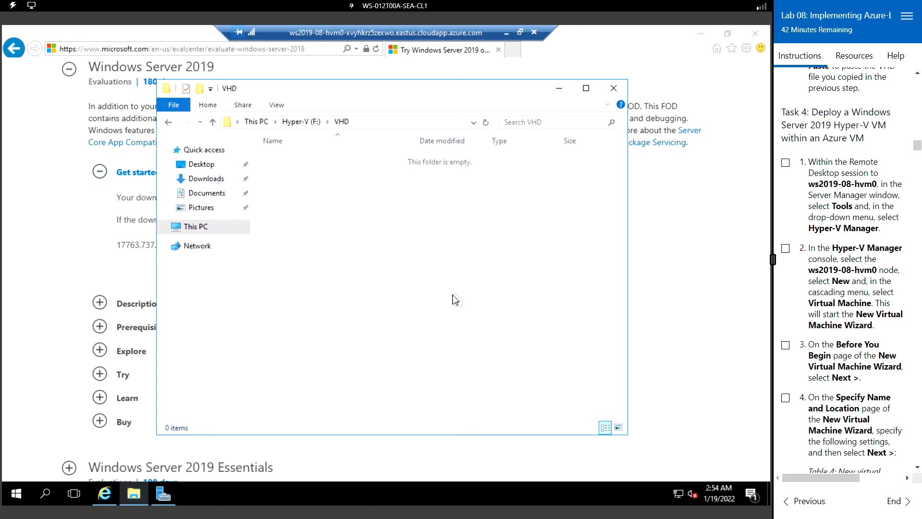
Step: Paste the cut VHD file into the F: drive's VHD folder and close File Explorer once the move finishes
right_click(423, 251)
click(456, 335)
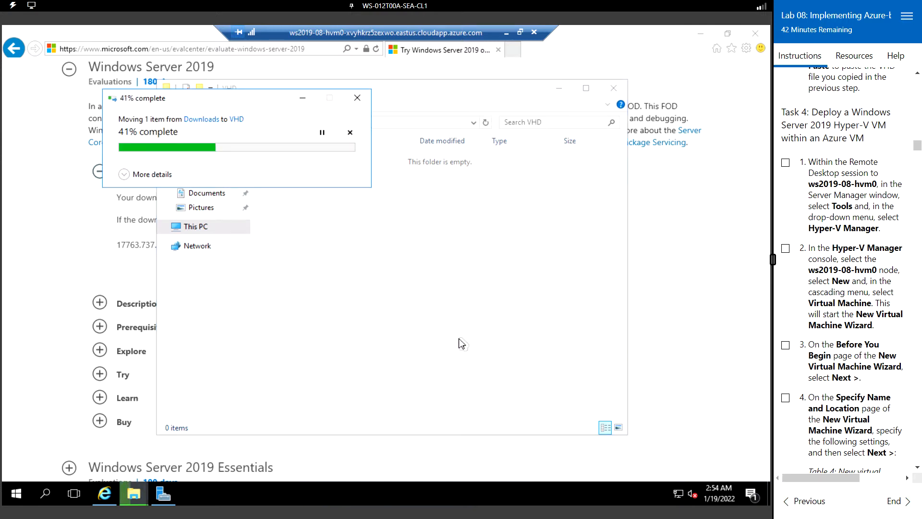
scroll(829, 312, down, 3)
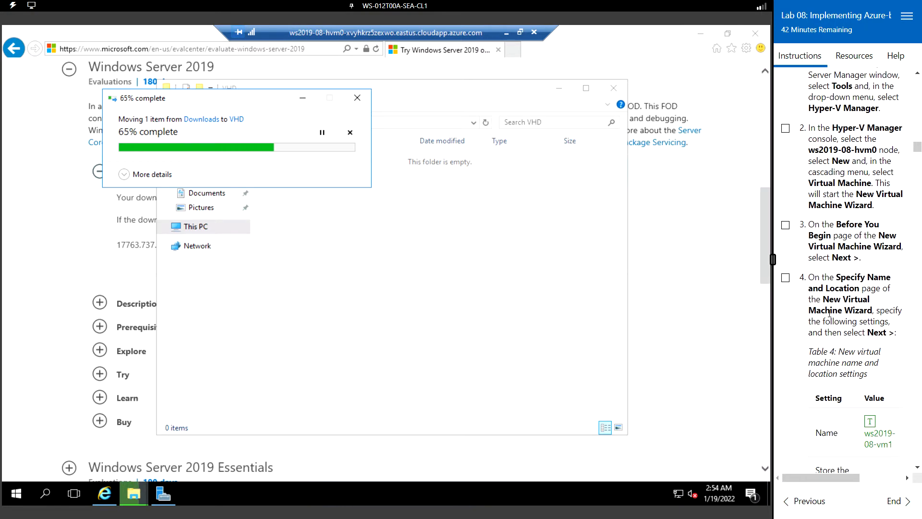
scroll(829, 312, up, 6)
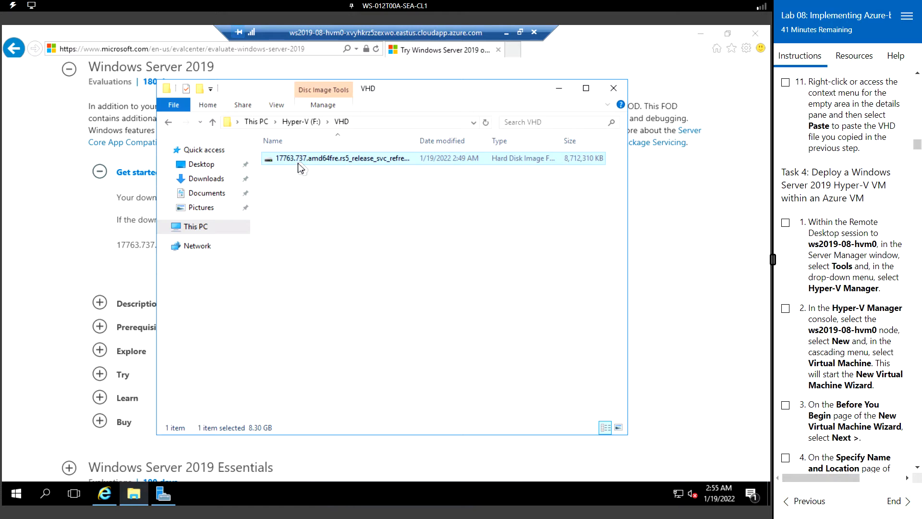
click(614, 89)
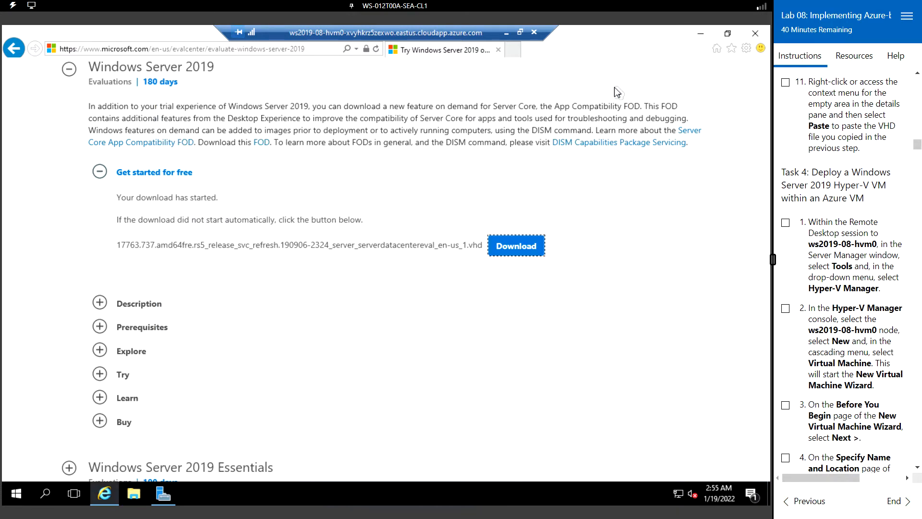
Step: Switch to Server Manager, view the Hyper-V server page and open Hyper-V Manager
click(169, 495)
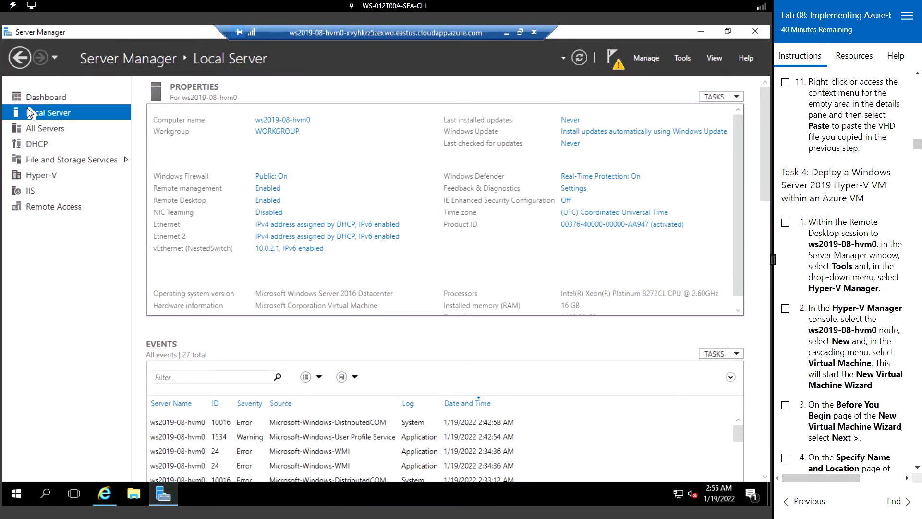
click(46, 177)
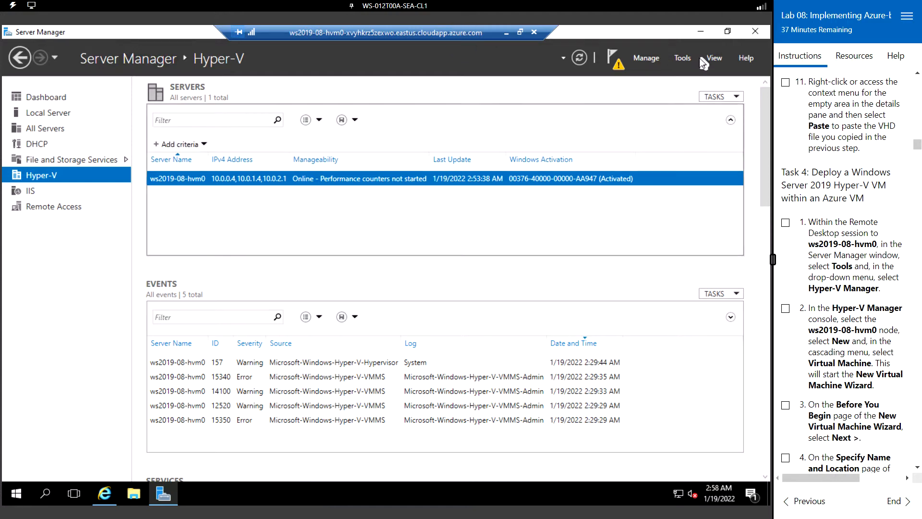
click(682, 59)
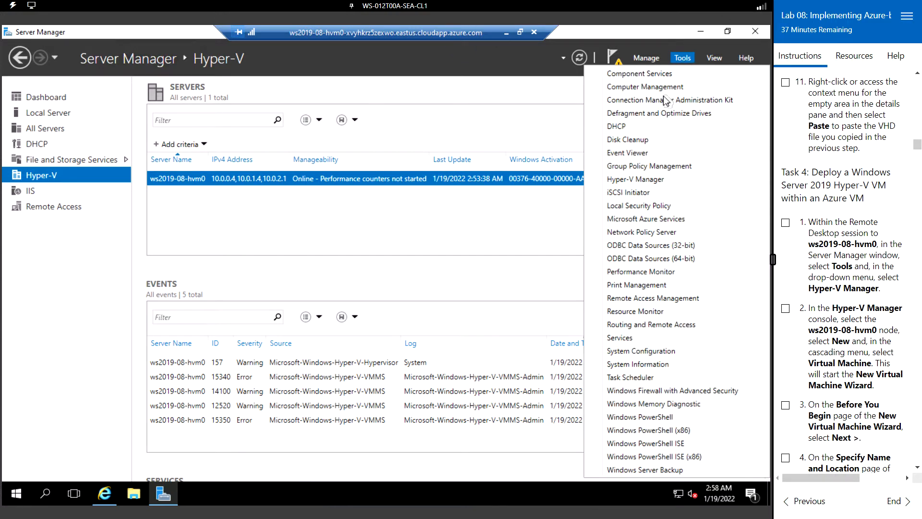
click(646, 179)
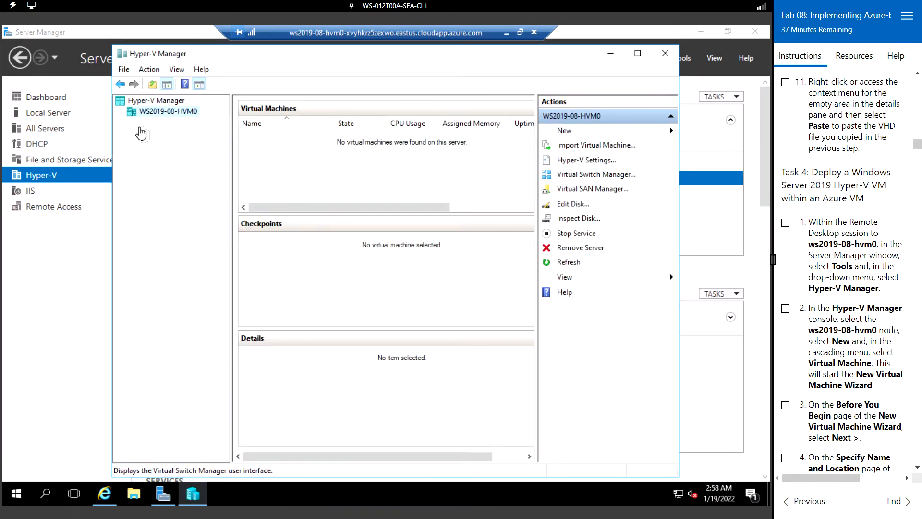
Step: Select the WS2019-08-HVM0 node in a maximized Hyper-V Manager window and start the New Virtual Machine Wizard
click(150, 112)
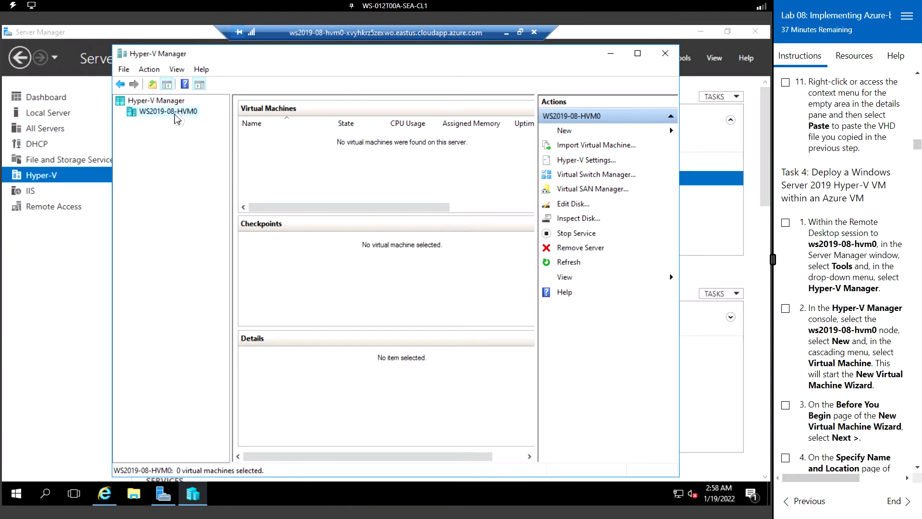
click(638, 54)
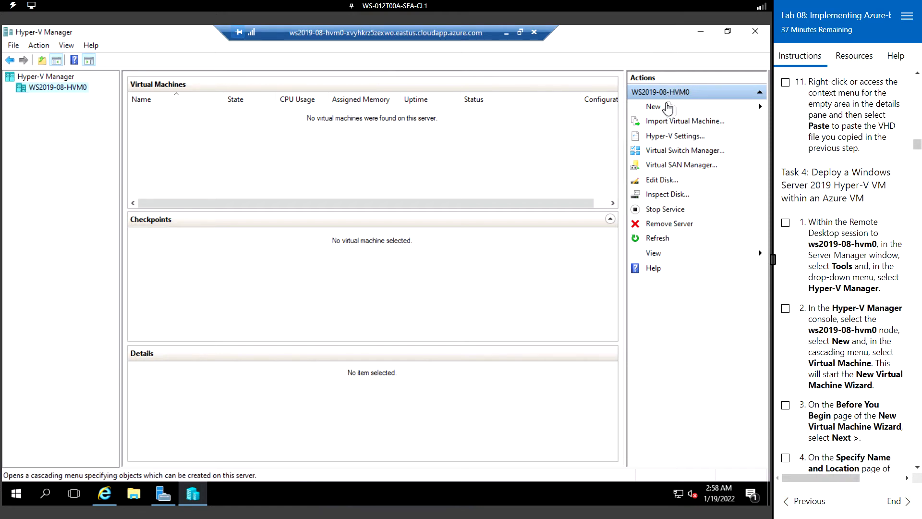
click(684, 107)
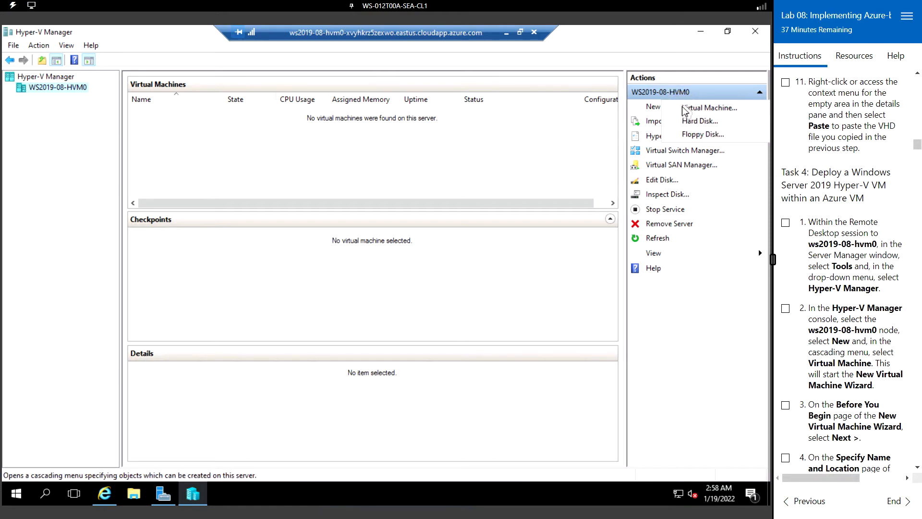
click(720, 111)
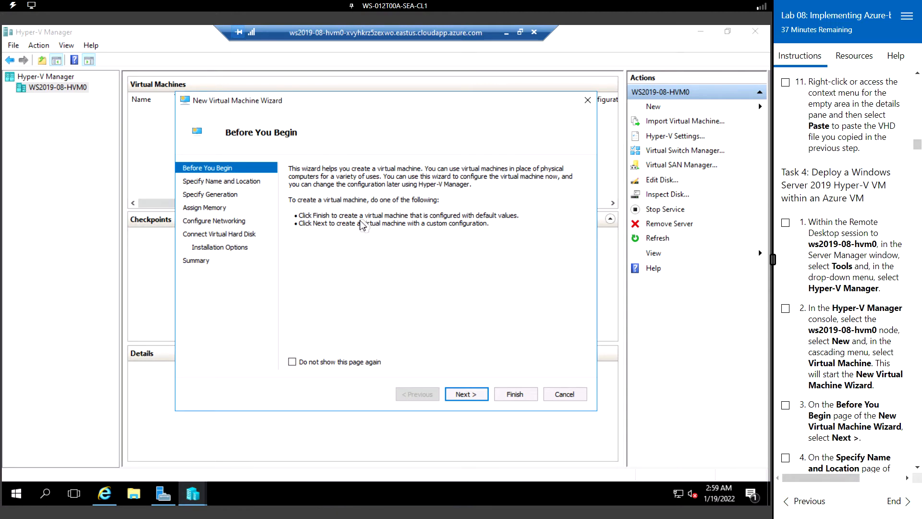
scroll(834, 237, down, 3)
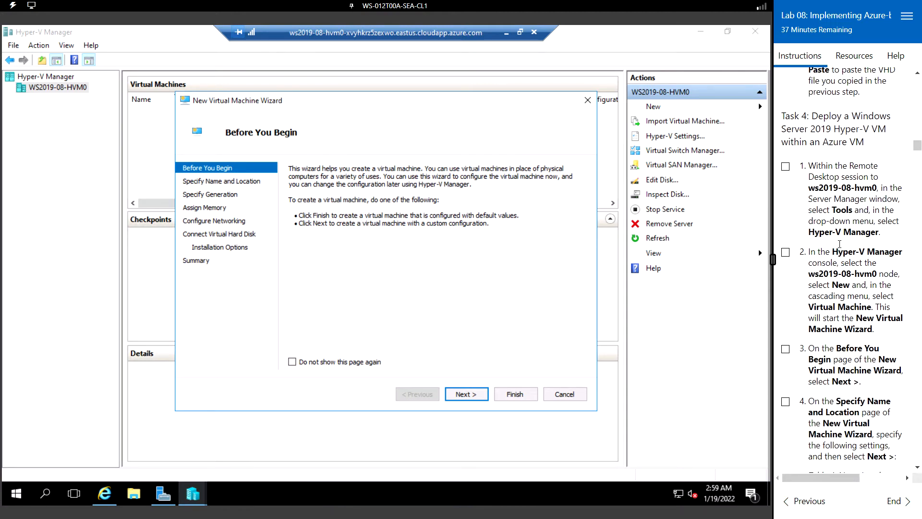
Step: Name the new virtual machine ws2019-08-vm1 and store it in the different location F:\VMs
click(470, 394)
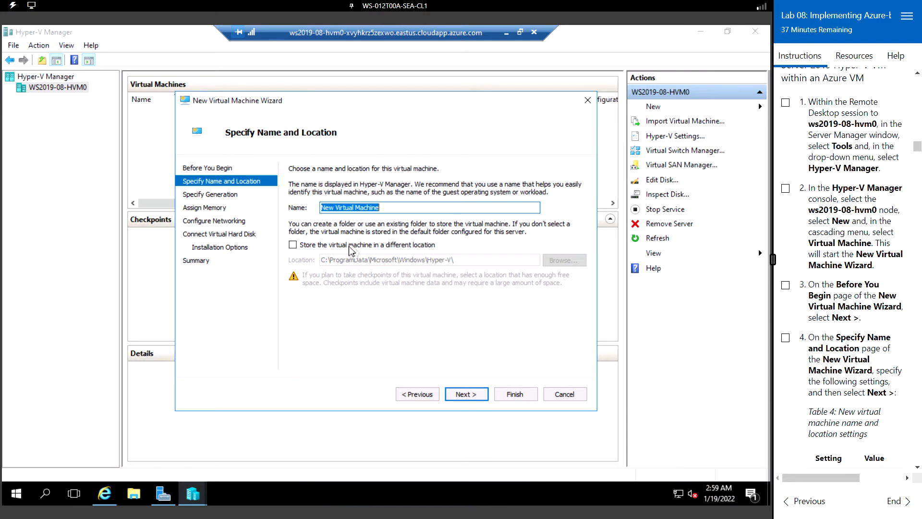
click(293, 246)
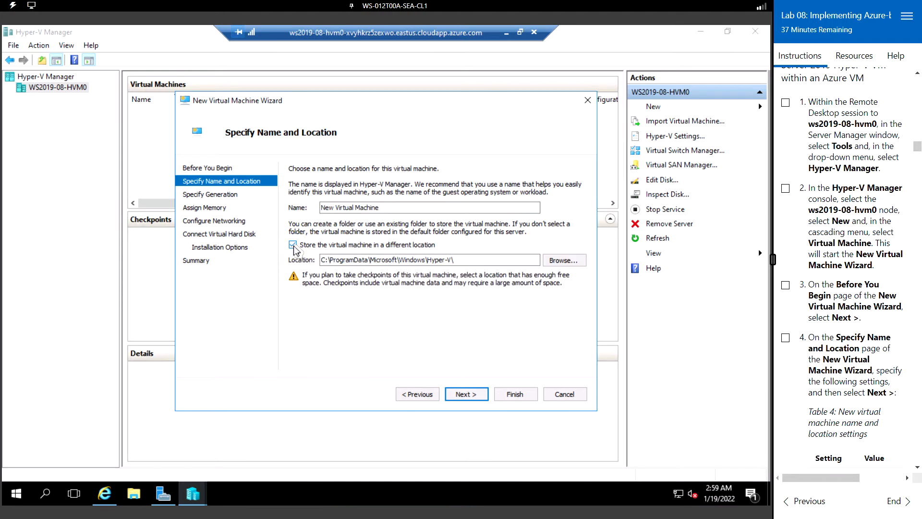
click(393, 211)
scroll(845, 268, down, 6)
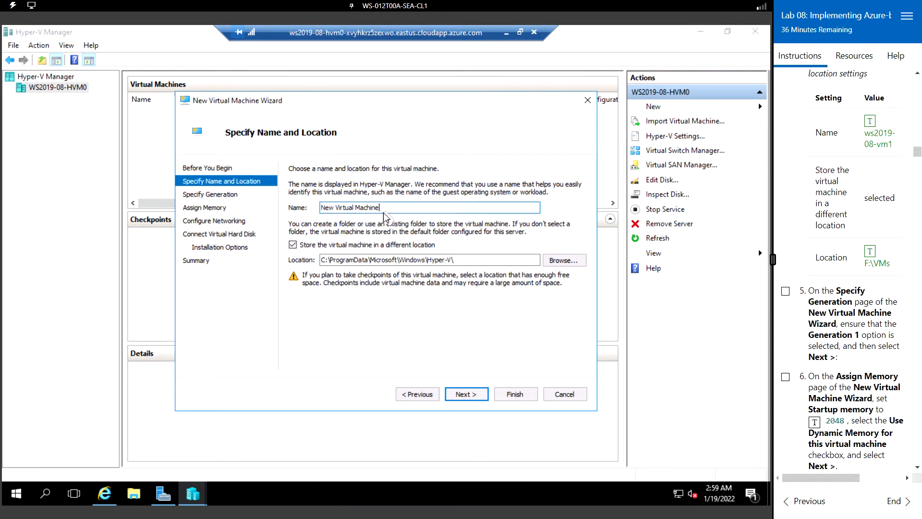
drag(381, 208, 320, 208)
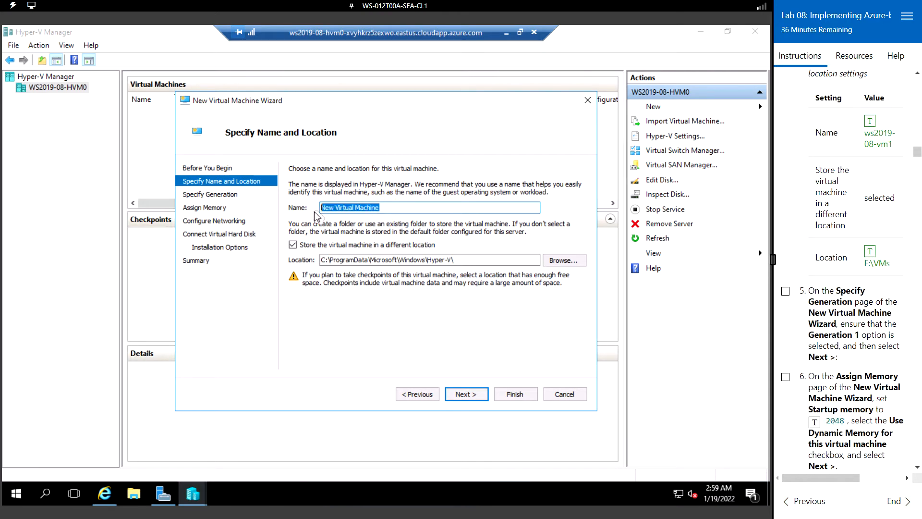
click(874, 133)
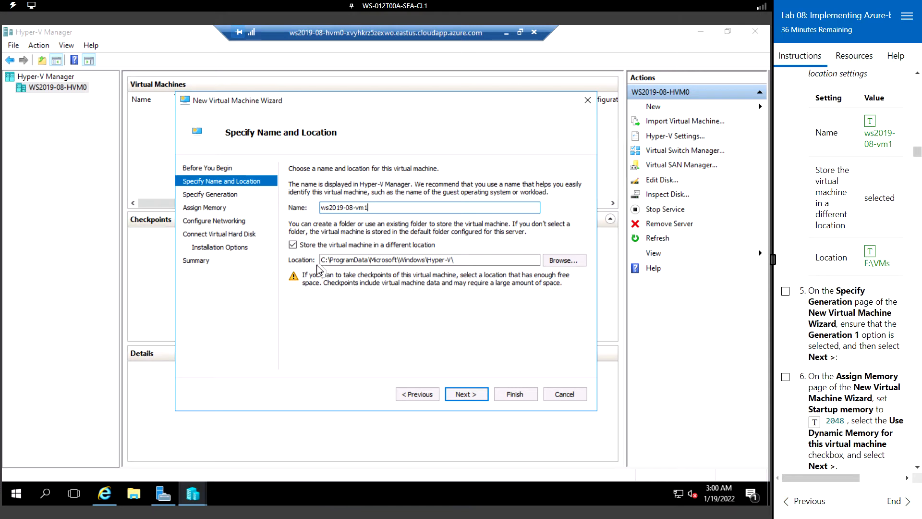
double_click(470, 258)
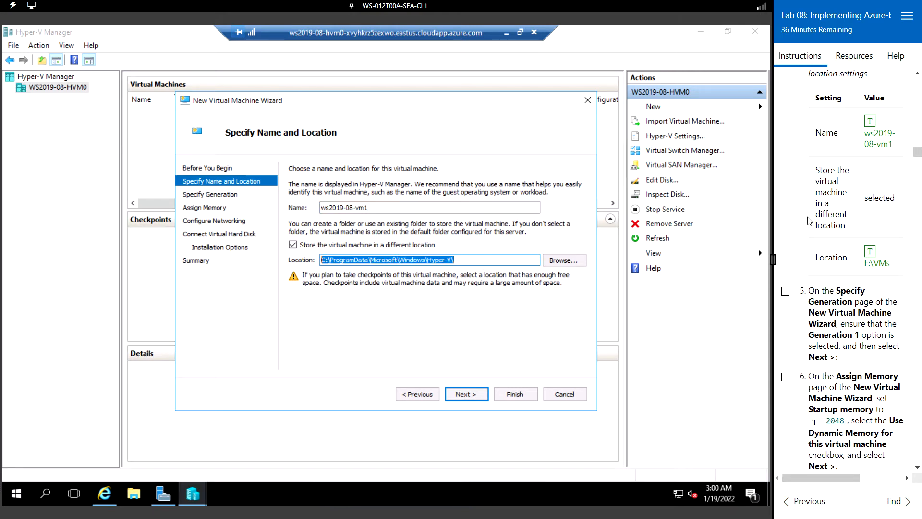
click(871, 251)
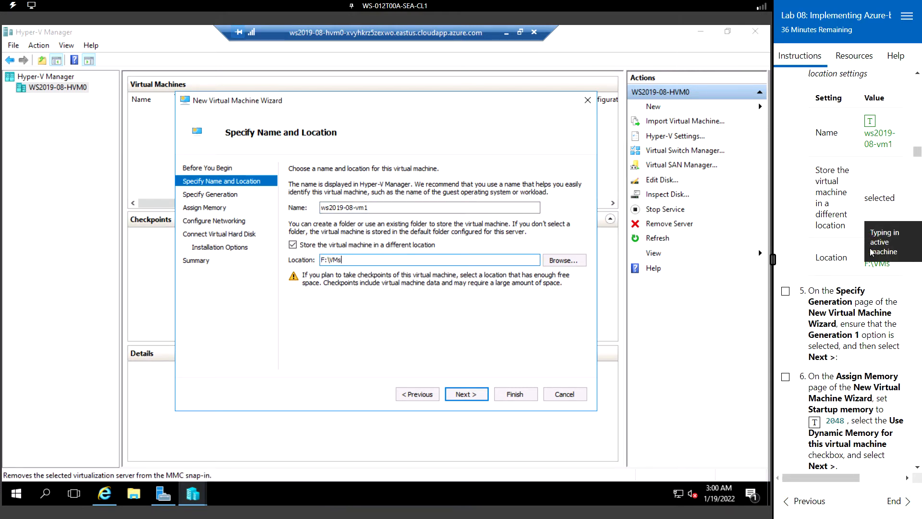
click(466, 394)
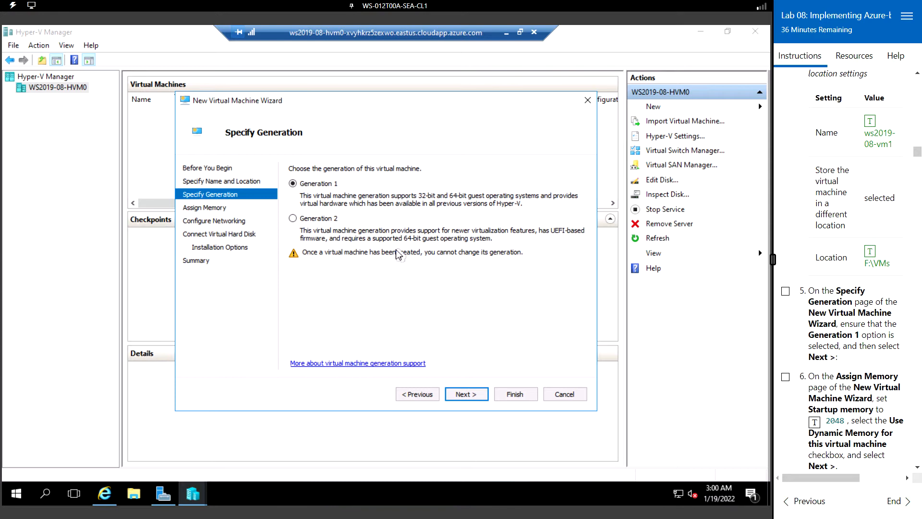
Step: Keep Generation 1 and assign 2048 MB of startup memory with Dynamic Memory enabled
click(475, 399)
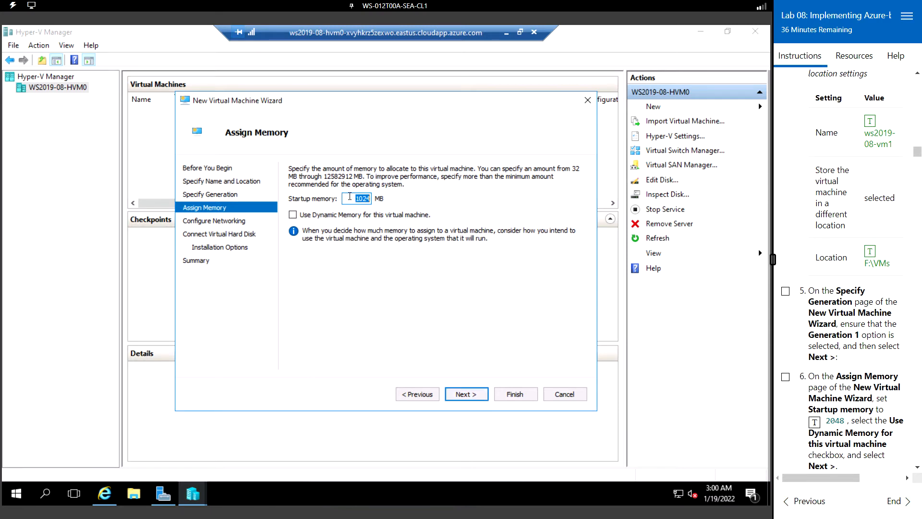
text(2048)
click(293, 215)
click(465, 395)
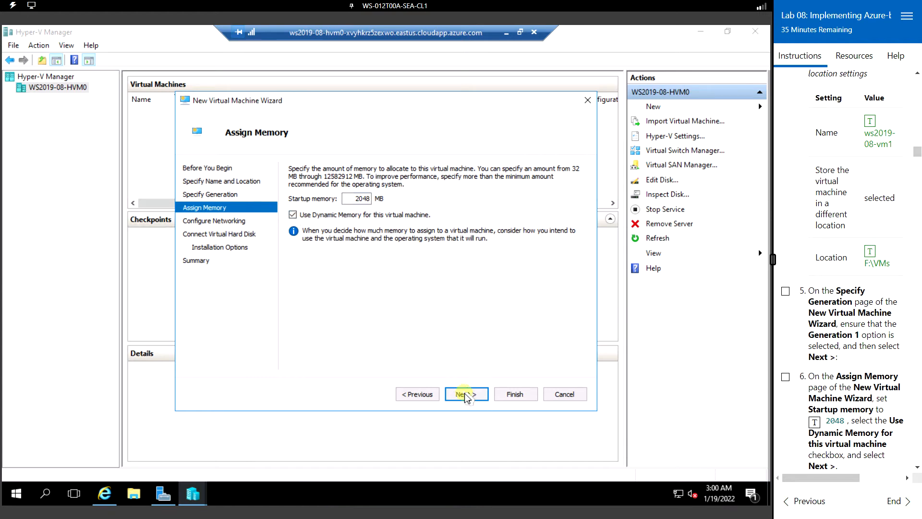
Step: Connect the virtual machine's network adapter to NestedSwitch and continue to the virtual hard disk settings
scroll(850, 263, down, 5)
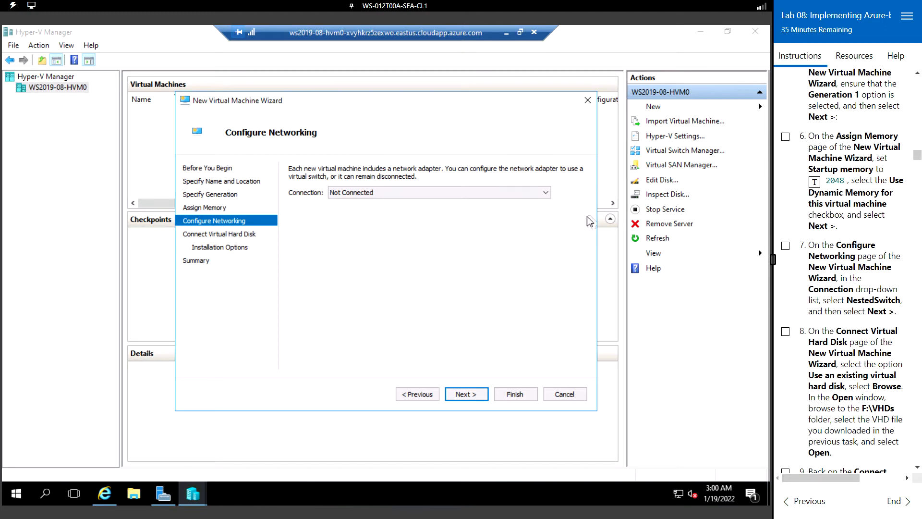
click(405, 196)
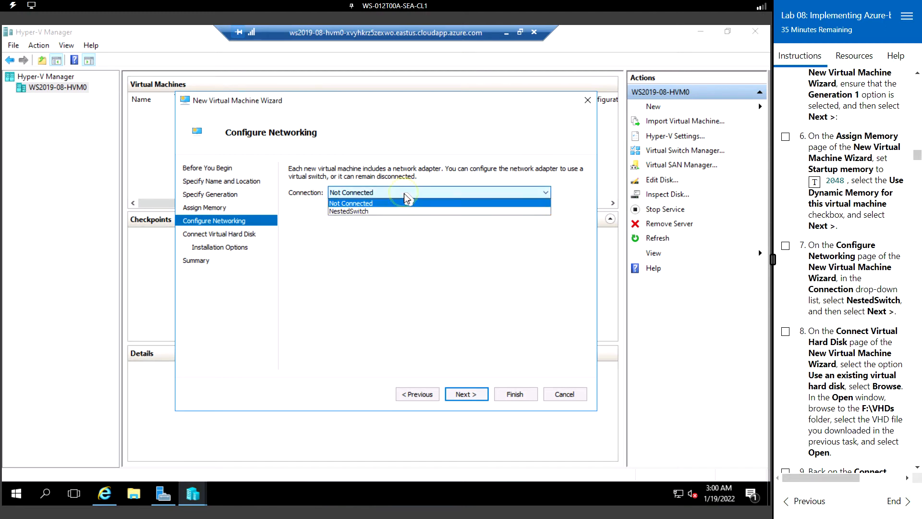
click(372, 211)
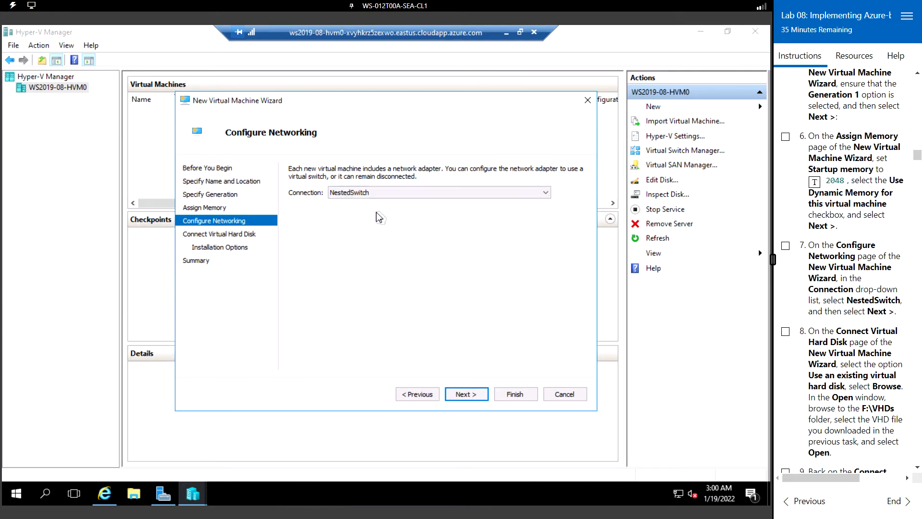
click(474, 395)
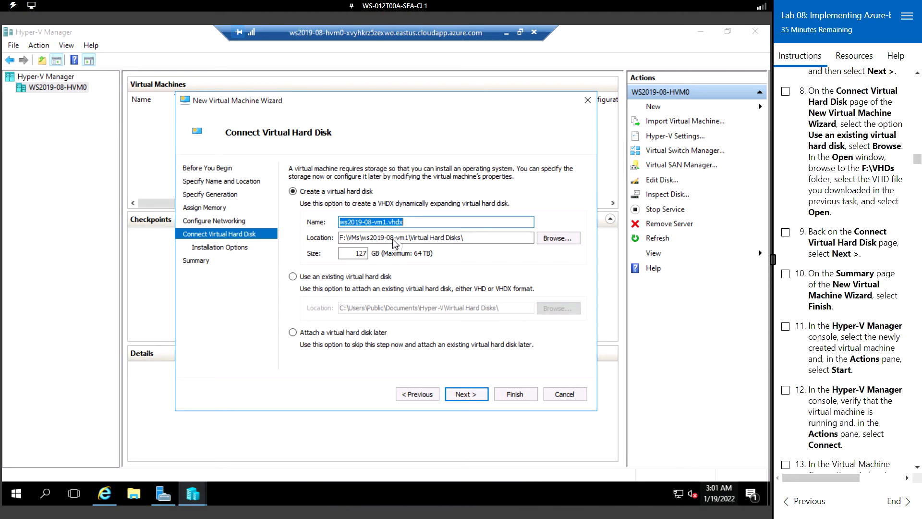
Step: Attach the existing 17763.737.amd64fre VHD from the Hyper-V (F:) drive's VHD folder and finish creating the virtual machine
click(292, 277)
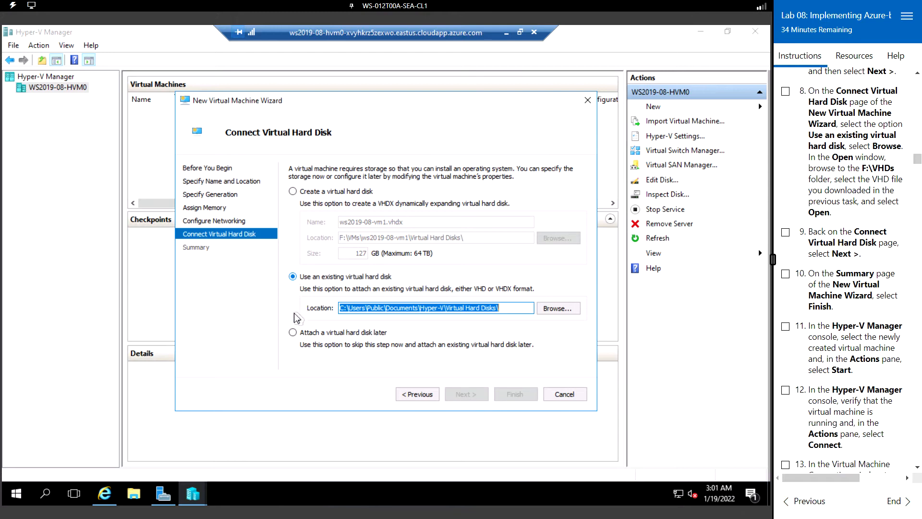
click(557, 311)
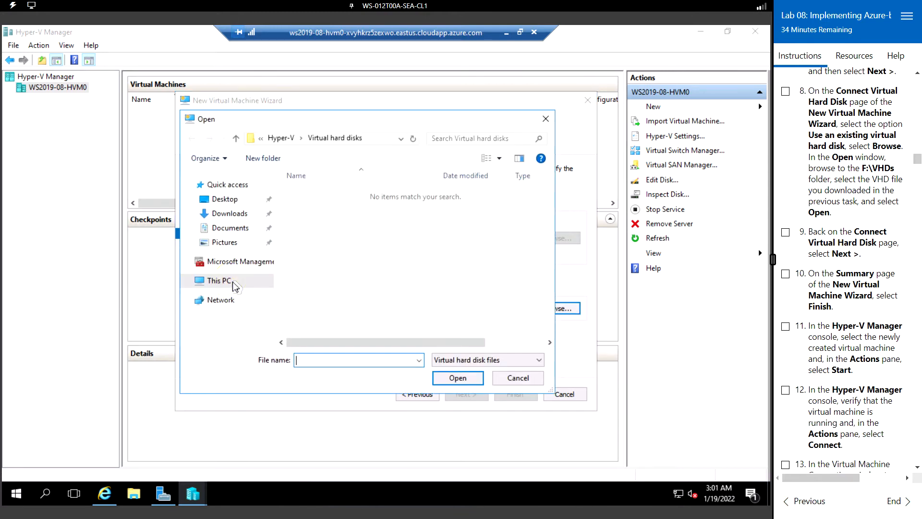
click(226, 281)
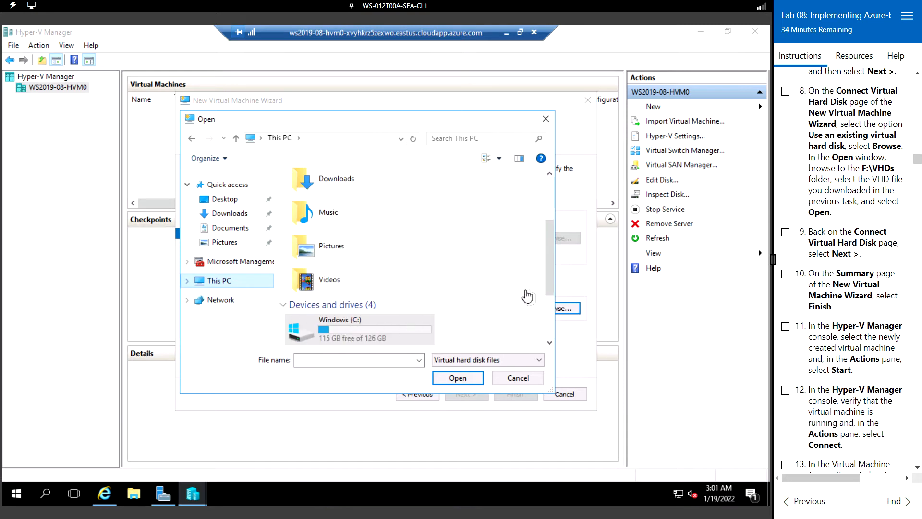
click(549, 315)
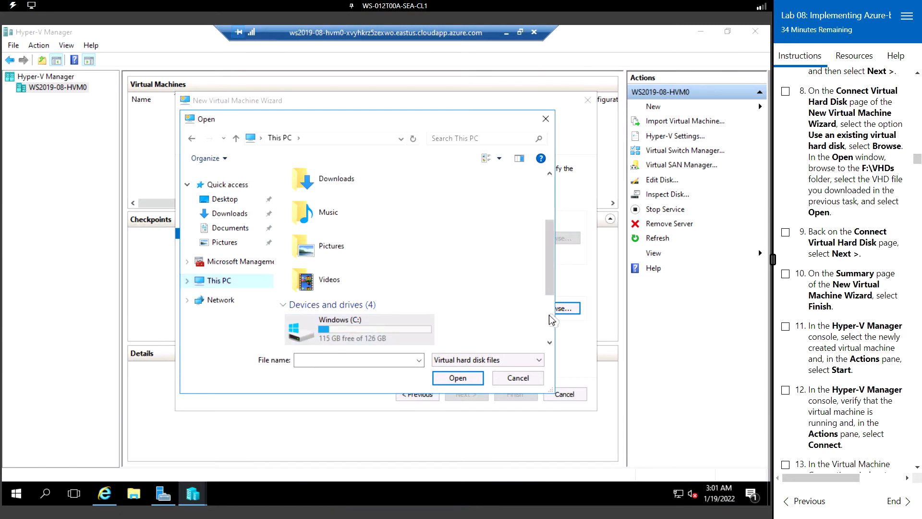
scroll(549, 315, down, 2)
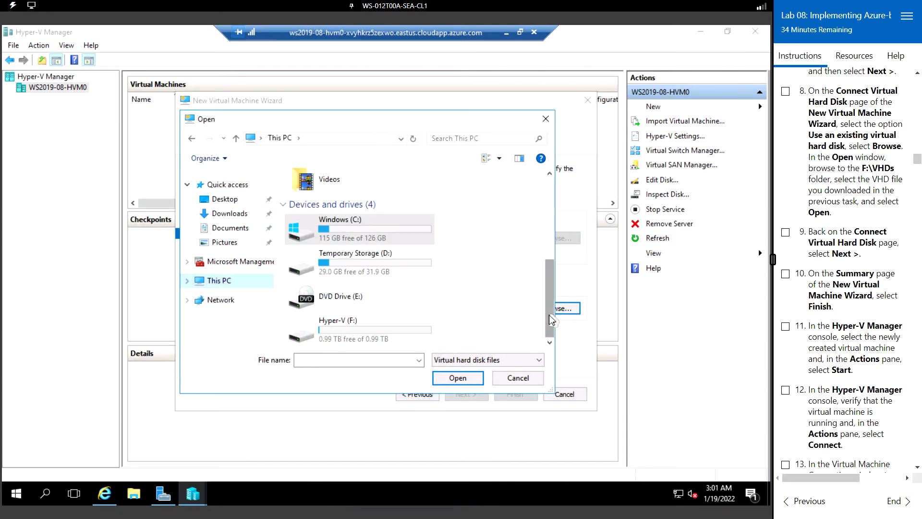
double_click(367, 327)
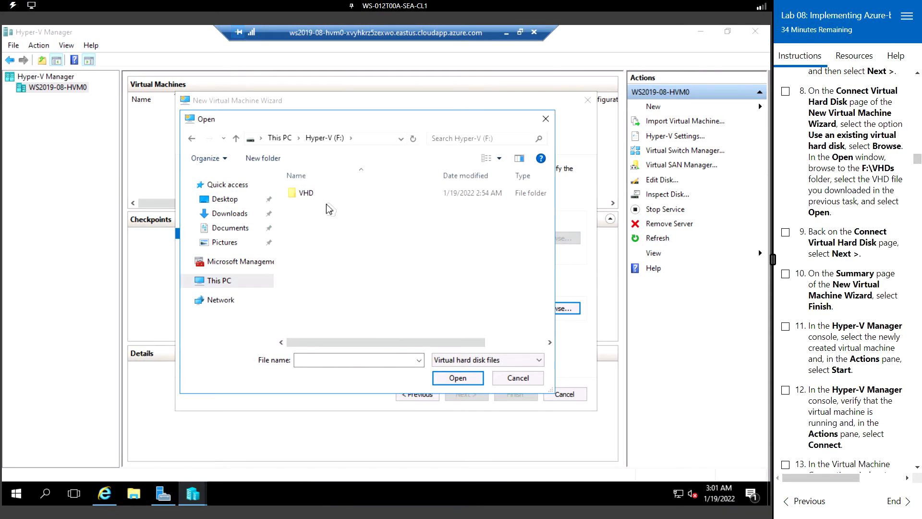
double_click(308, 193)
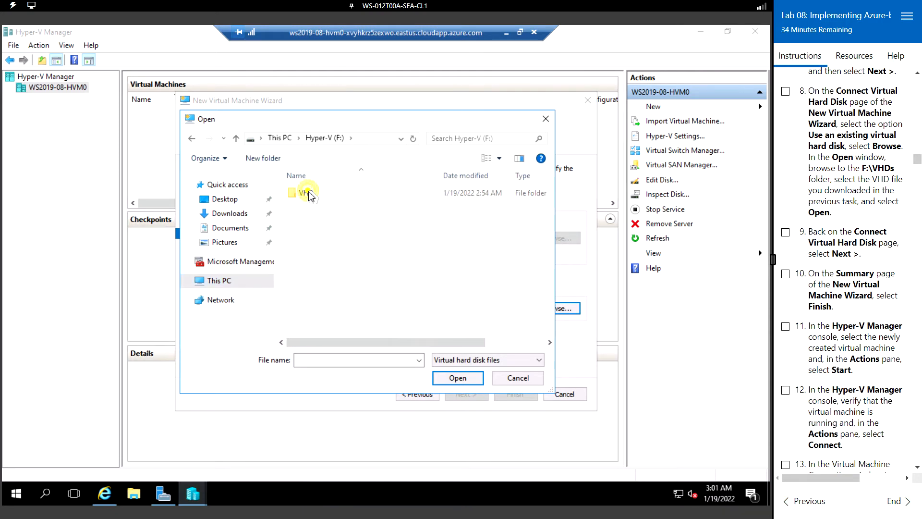
click(335, 191)
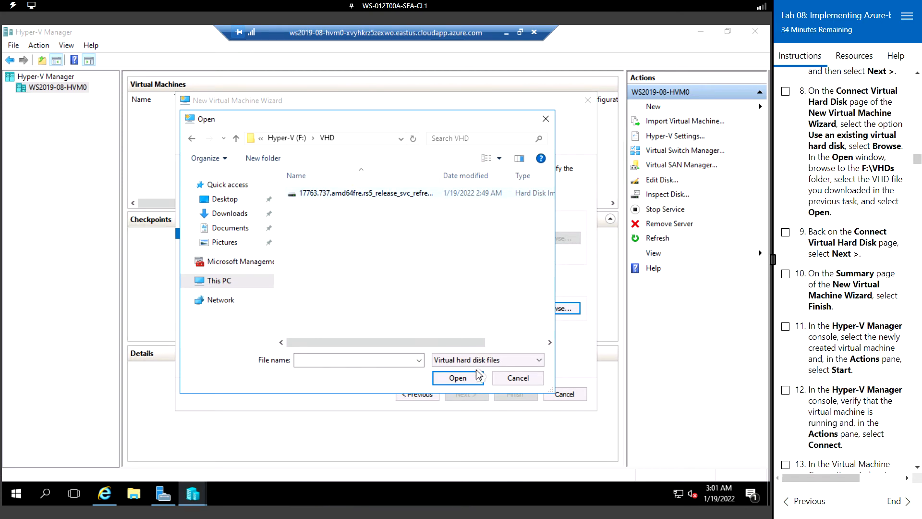
click(461, 379)
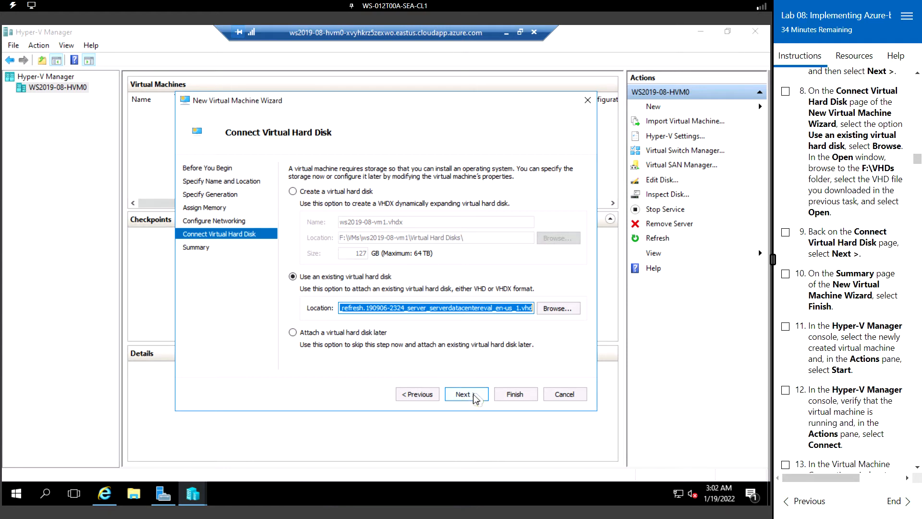
click(475, 396)
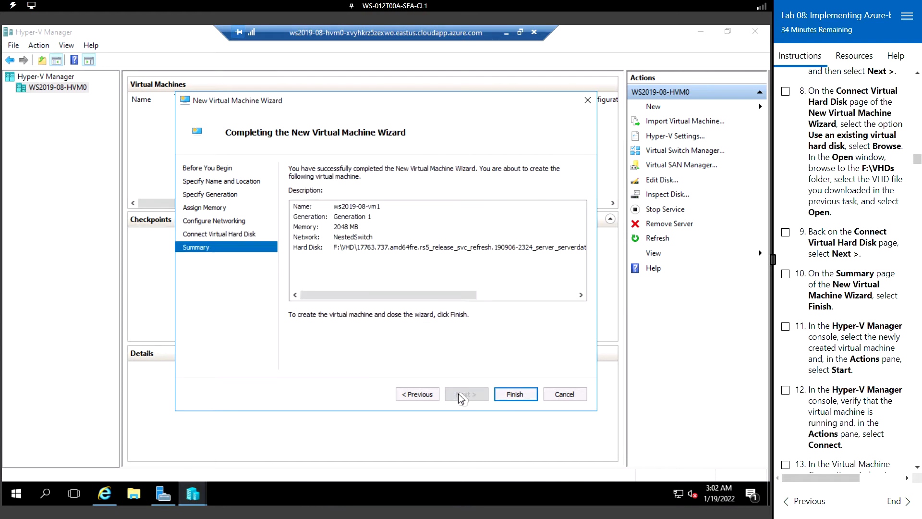
click(521, 398)
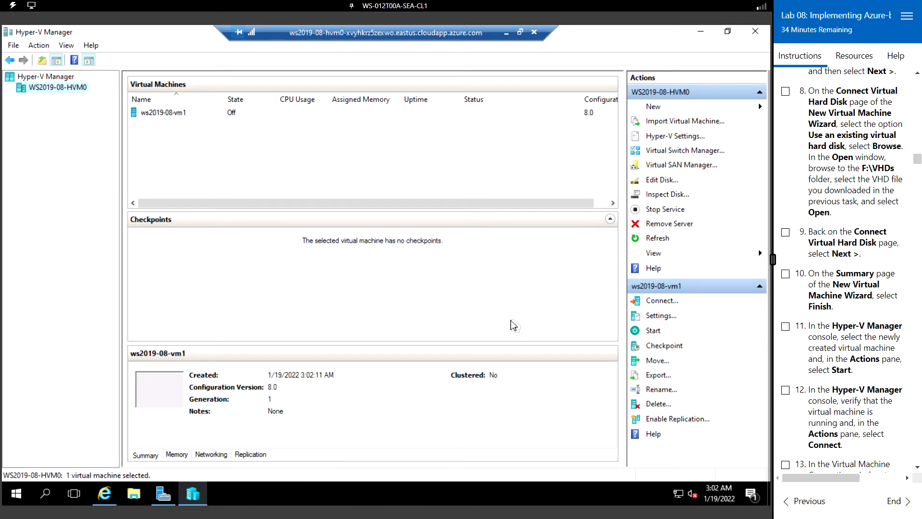
Step: Start ws2019-08-vm1 and connect to it in a maximized Virtual Machine Connection window
click(178, 115)
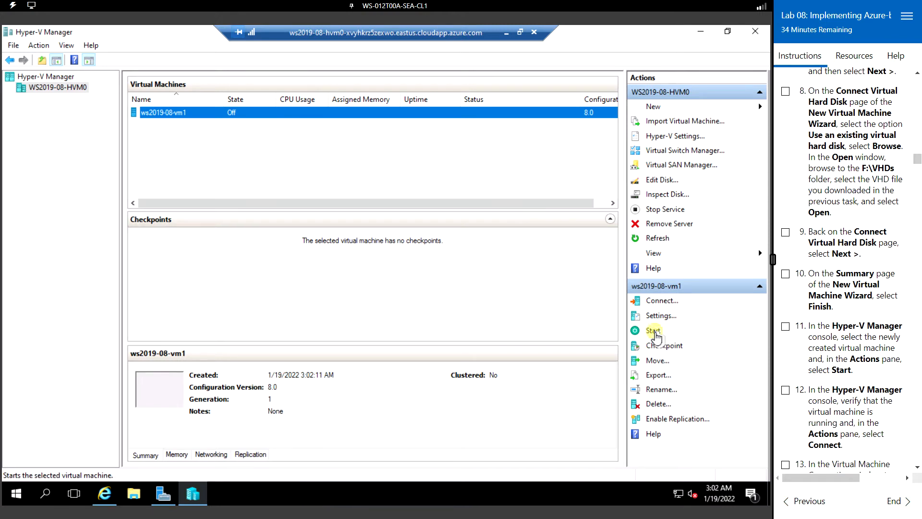
click(655, 334)
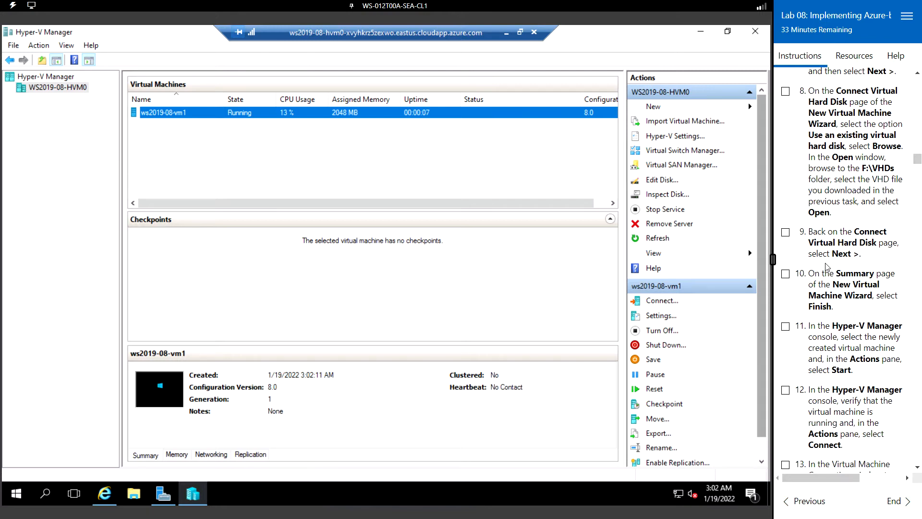
scroll(825, 267, down, 1)
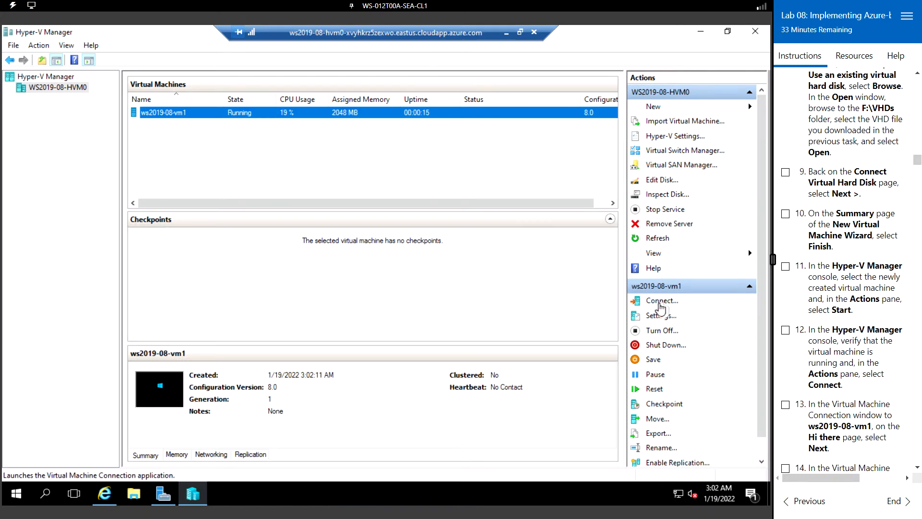
click(659, 303)
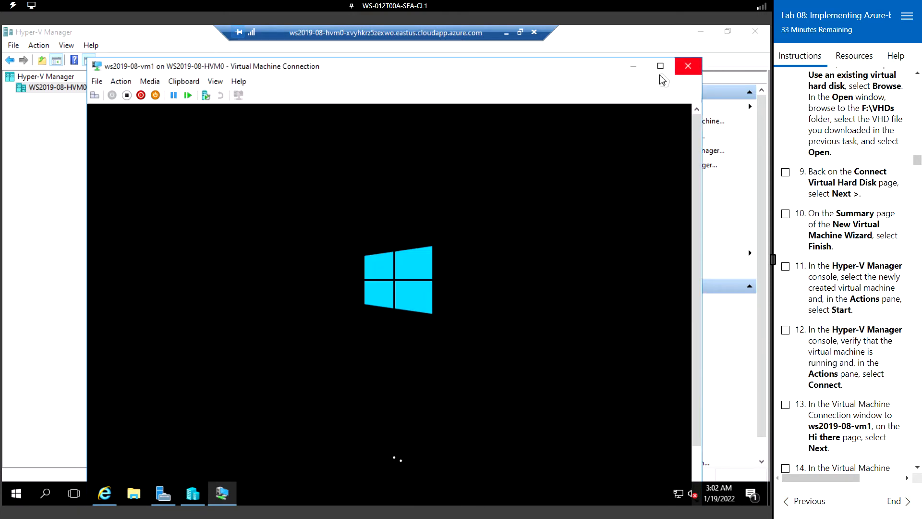
click(661, 69)
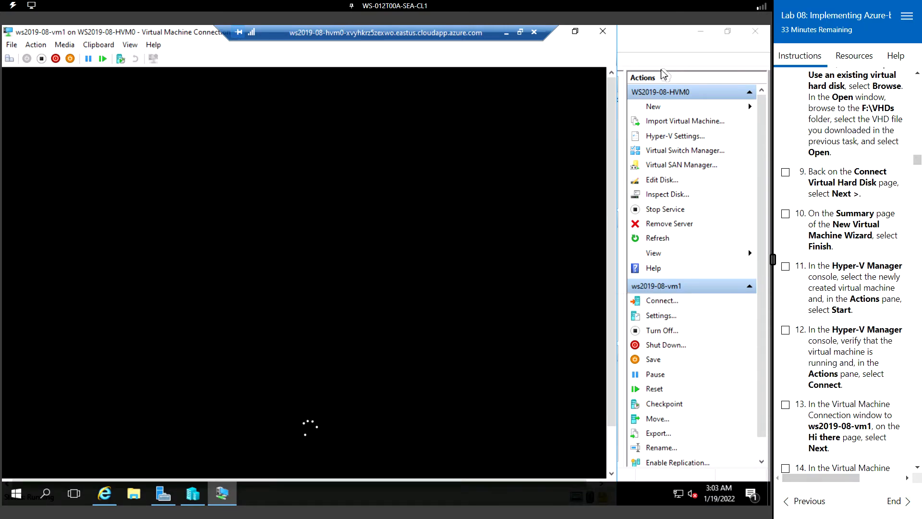
Step: Once Windows setup loads in ws2019-08-vm1, keep the default region, language and keyboard settings and accept the license terms
scroll(856, 253, down, 3)
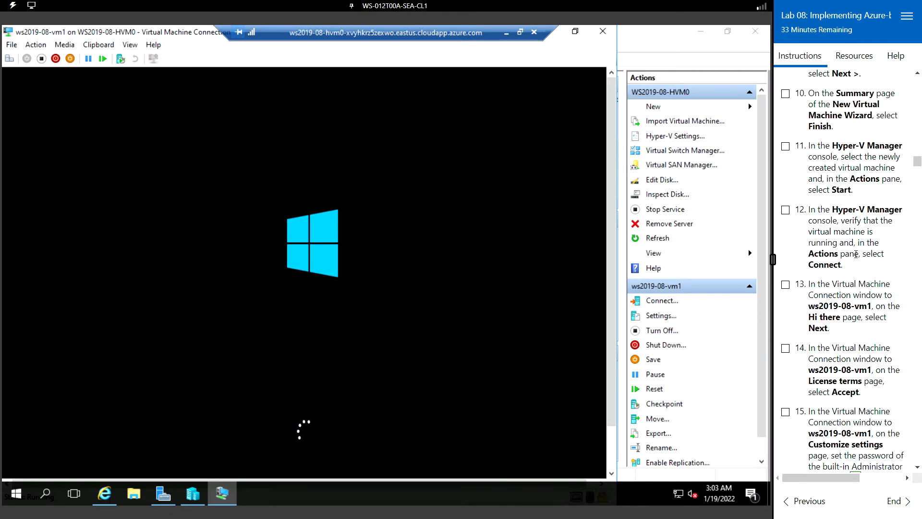
scroll(845, 254, down, 1)
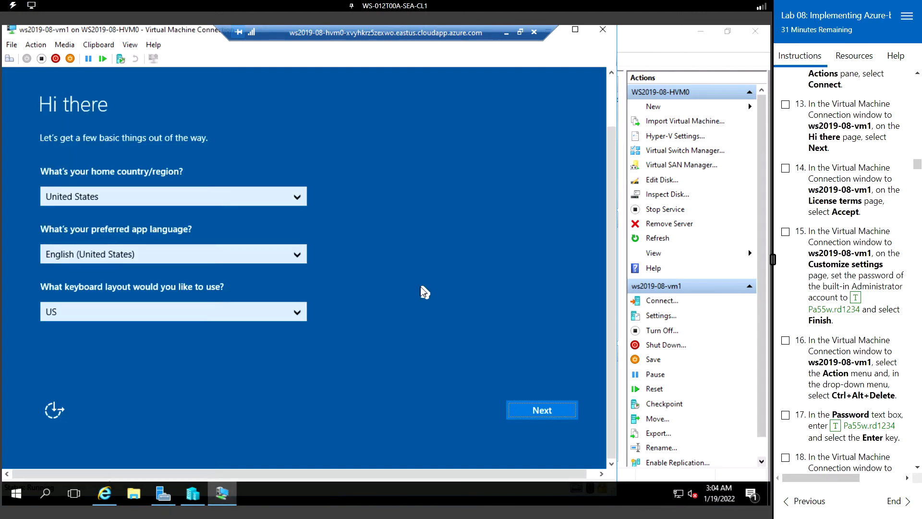
click(550, 408)
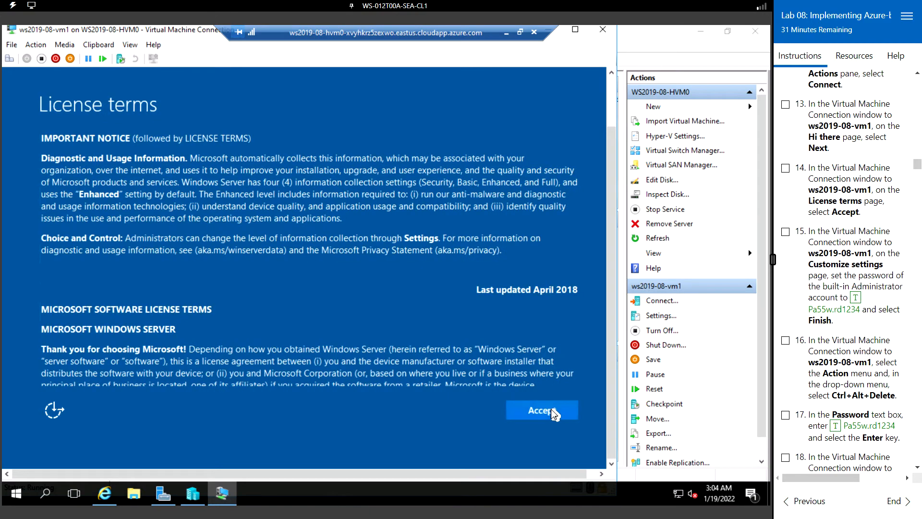
click(552, 410)
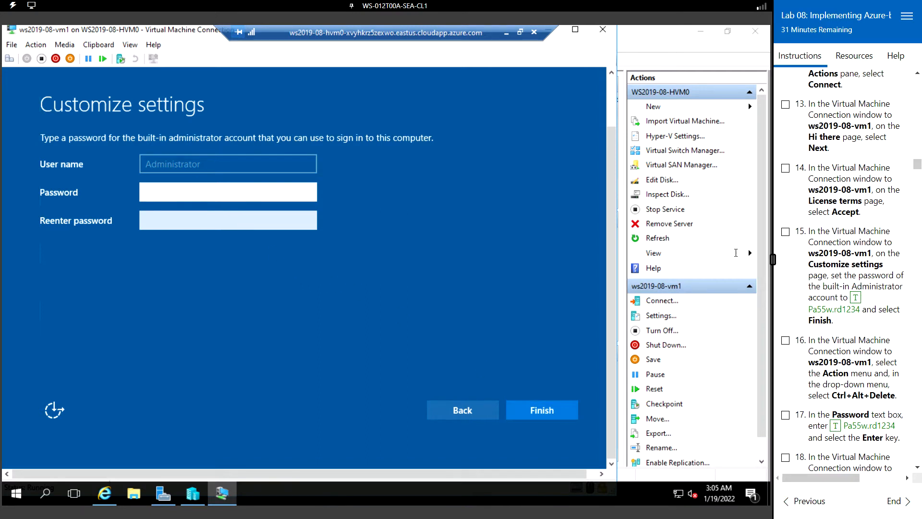
Step: Enter and re-enter the built-in Administrator account's password and finish customizing the Windows settings
click(856, 297)
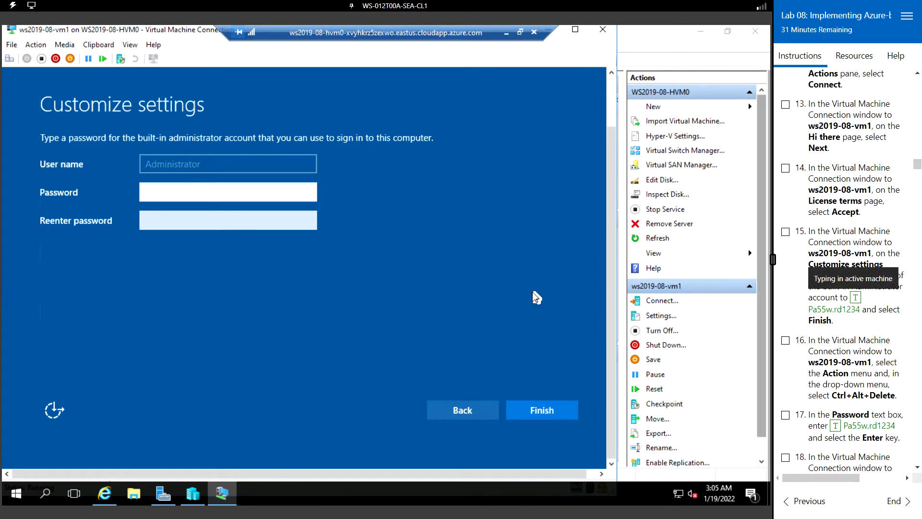
click(164, 222)
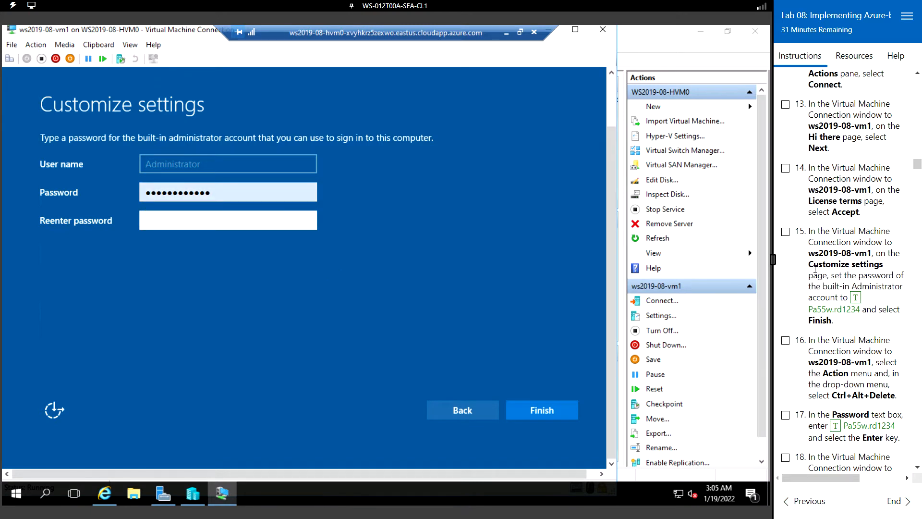
click(856, 298)
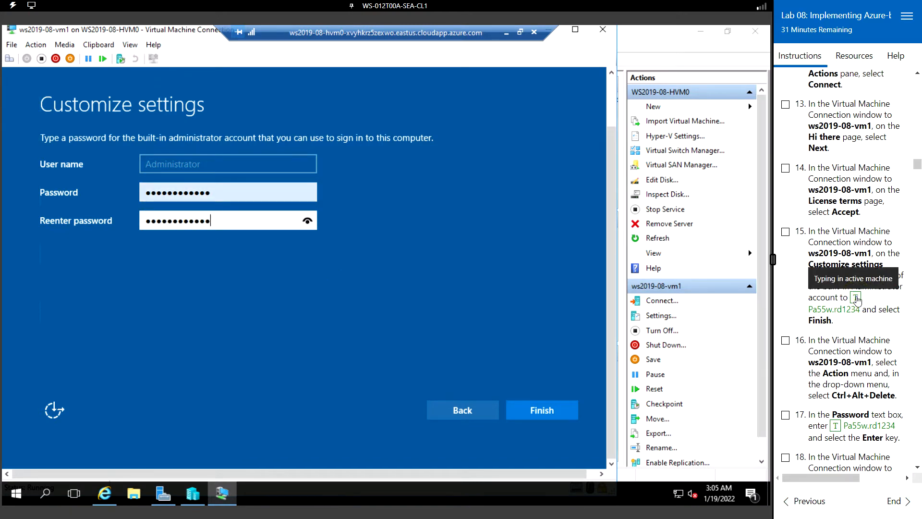
click(548, 411)
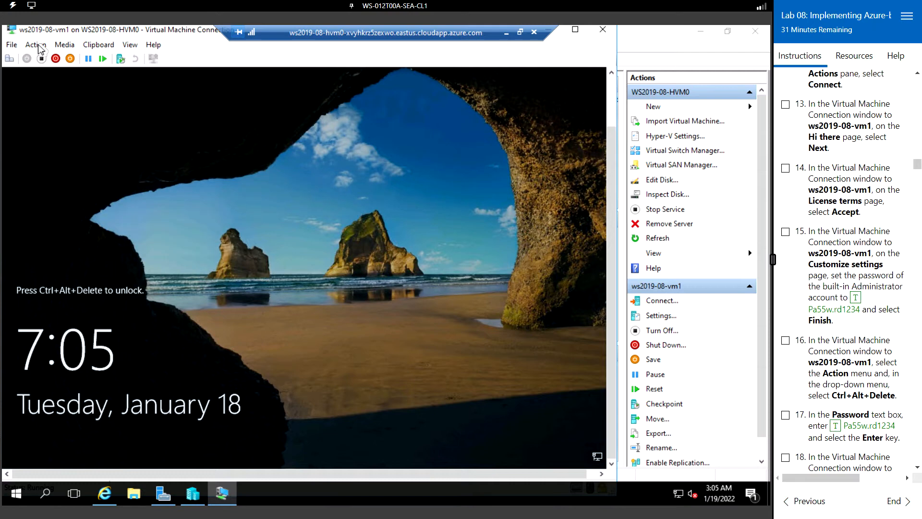
Step: Unlock ws2019-08-vm1 and sign in to its built-in Administrator account with the account password
click(37, 45)
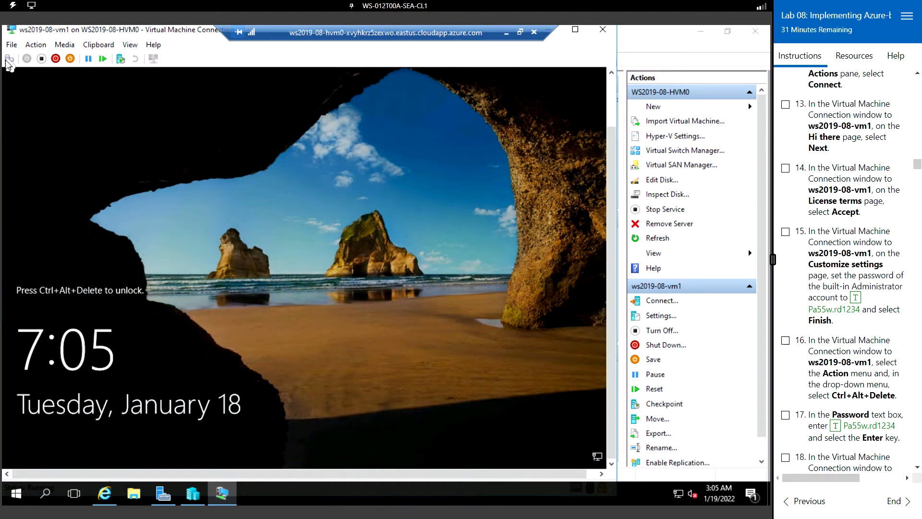
click(37, 45)
click(331, 315)
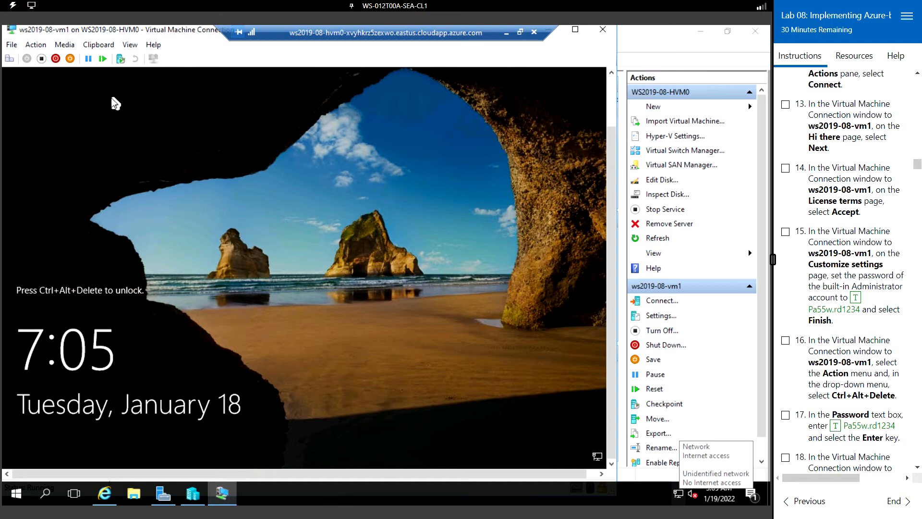
click(36, 46)
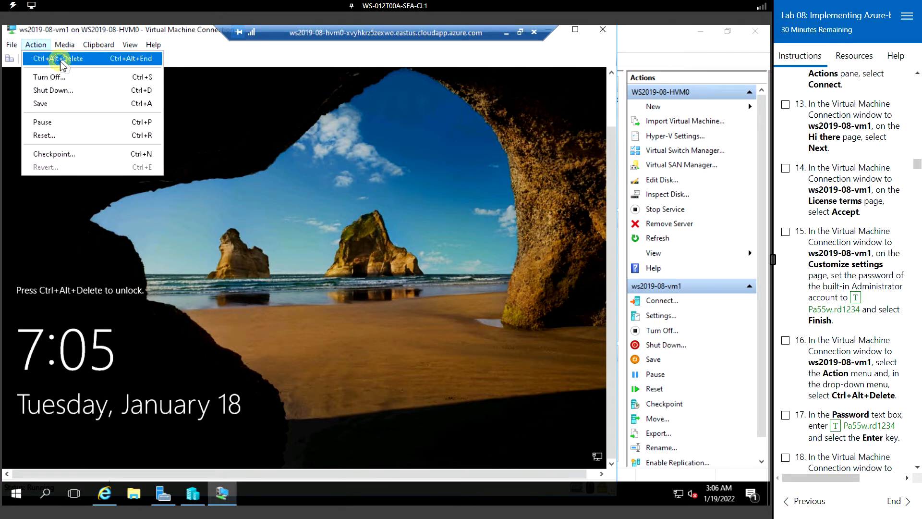
click(55, 58)
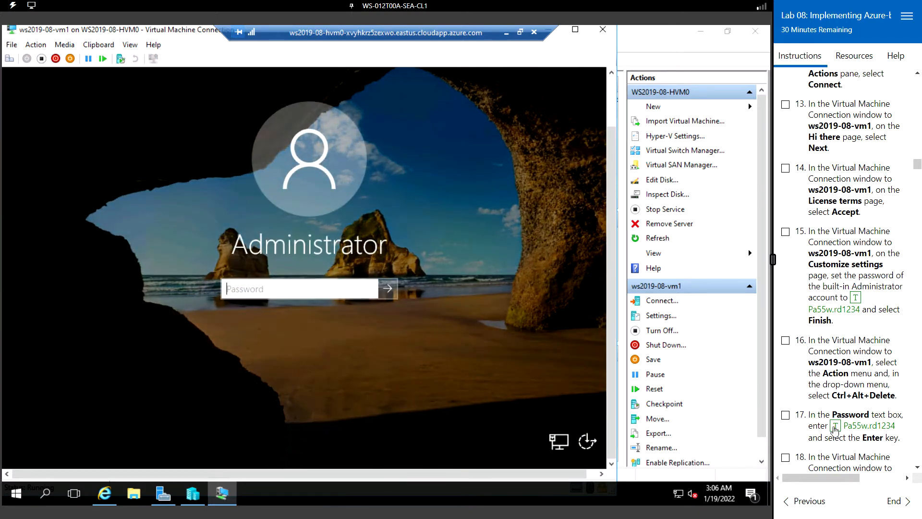
click(836, 426)
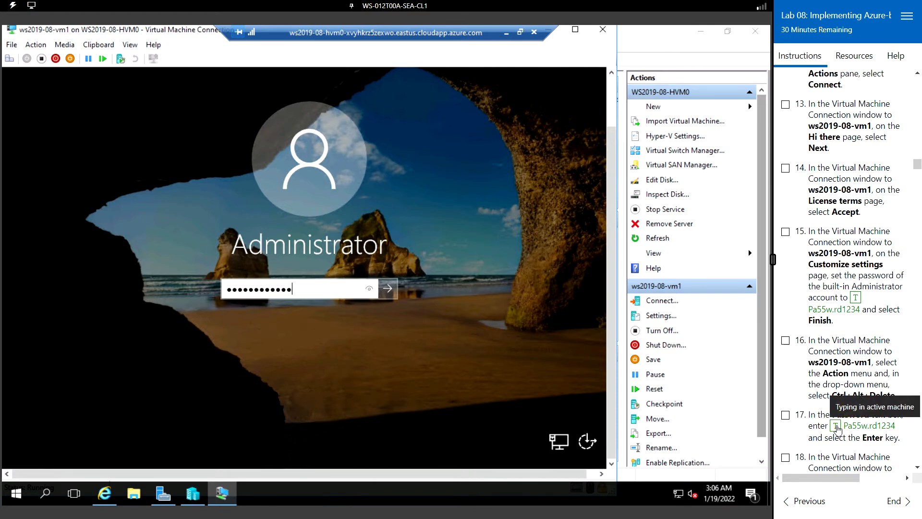
key(Return)
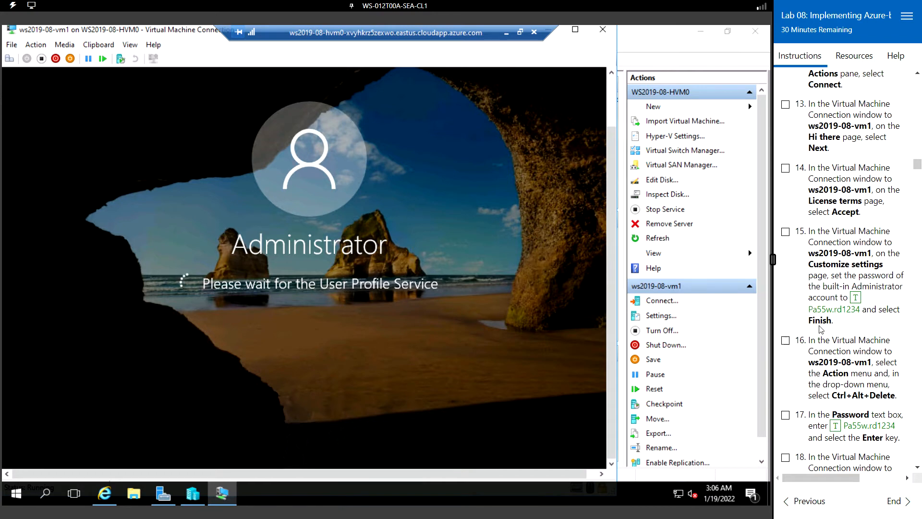
Step: Once the desktop of ws2019-08-vm1 loads, search for "powersh" and open Windows PowerShell inside the virtual machine
scroll(821, 330, down, 3)
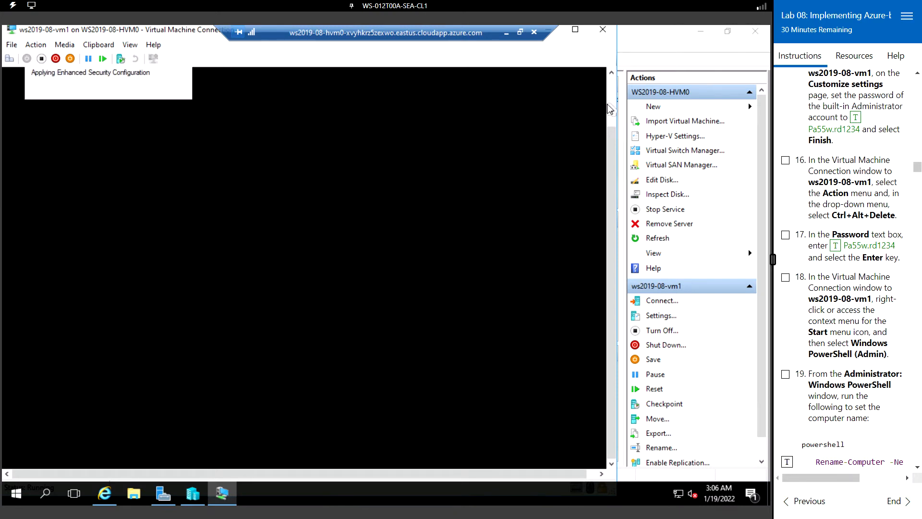
scroll(809, 290, down, 2)
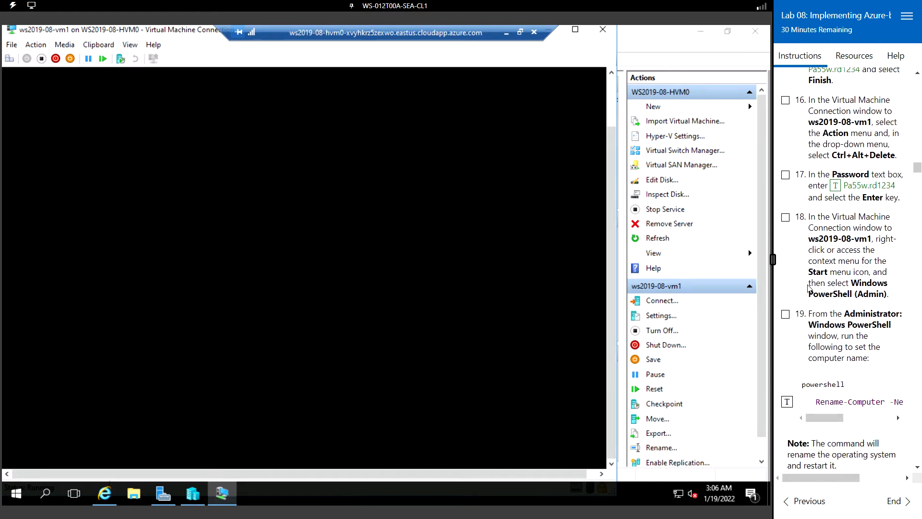
scroll(809, 289, down, 2)
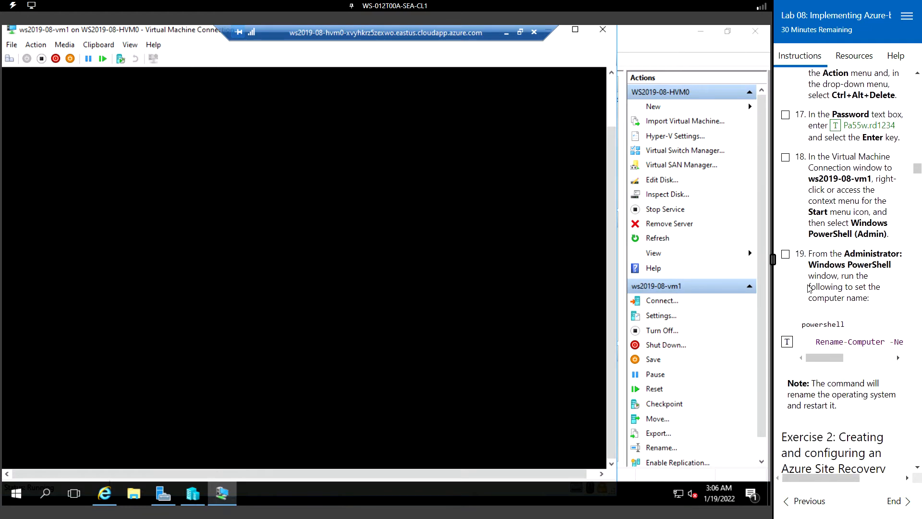
mouse_move(825, 360)
mouse_down()
mouse_move(896, 358)
mouse_move(813, 363)
mouse_up()
right_click(15, 464)
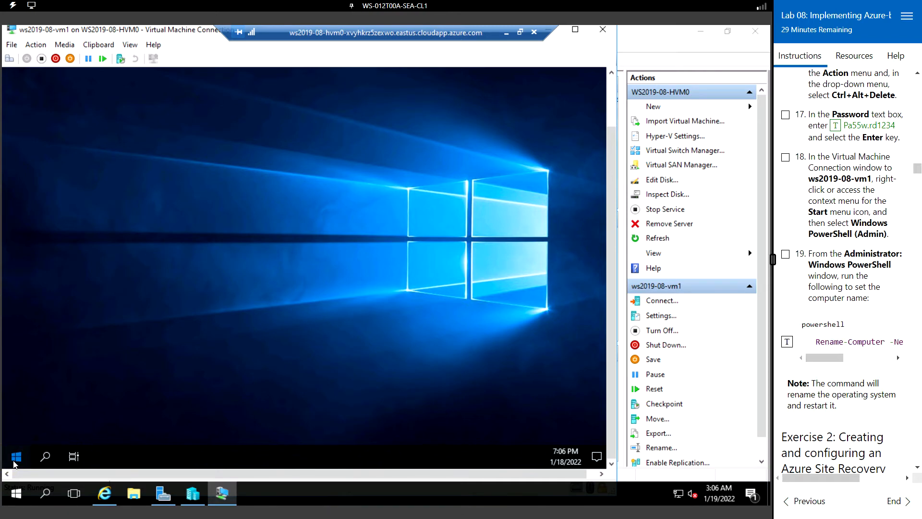
click(15, 462)
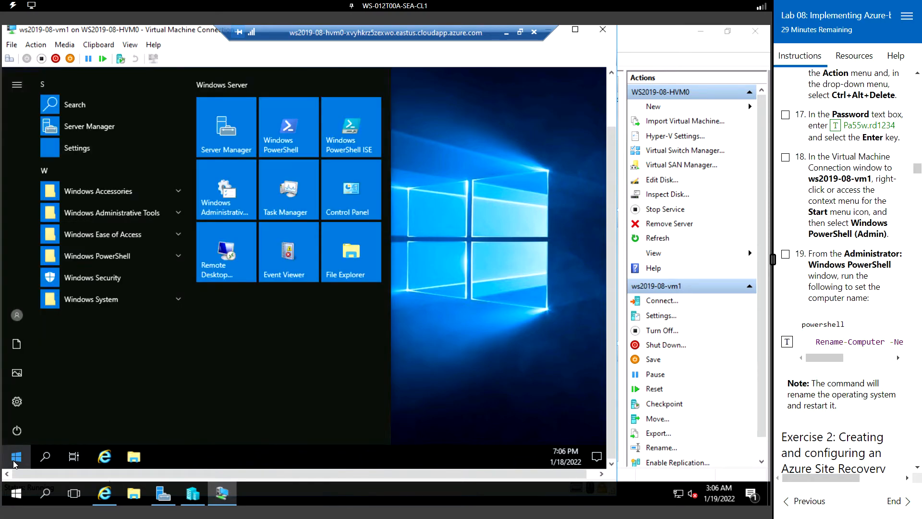
right_click(14, 463)
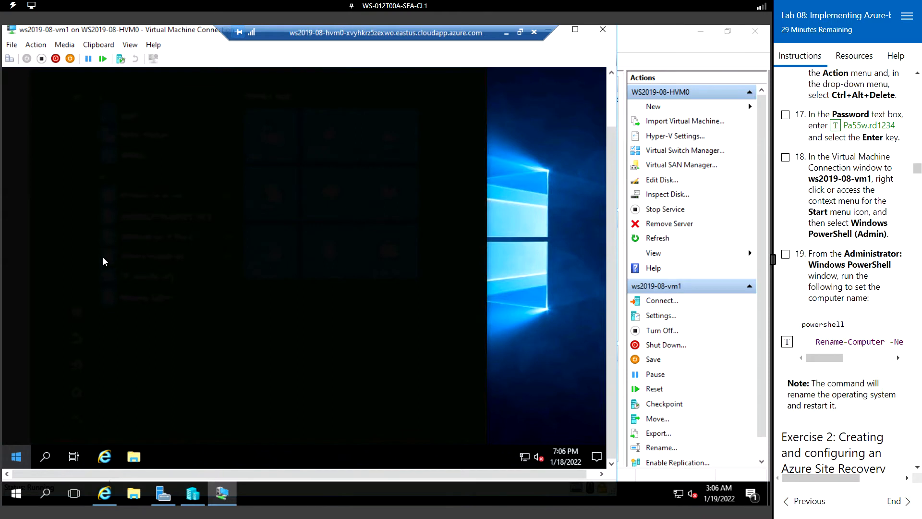
text(powersh)
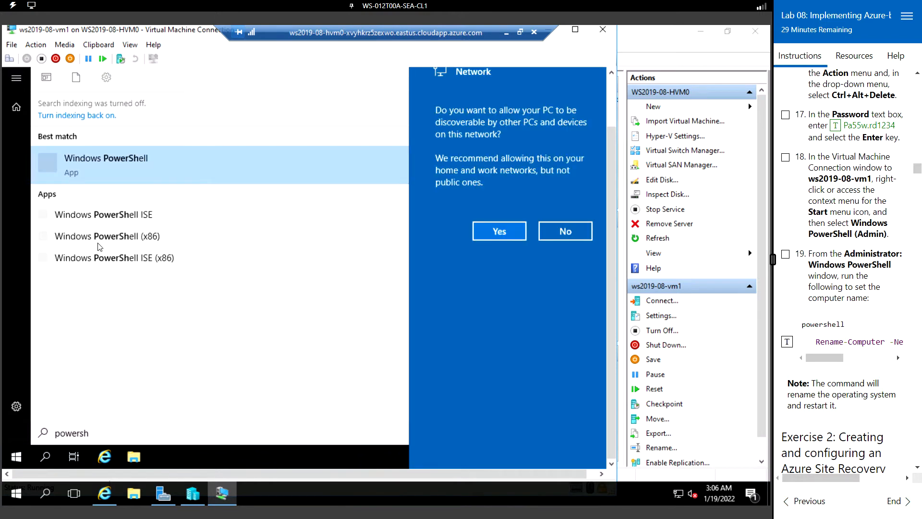
click(106, 164)
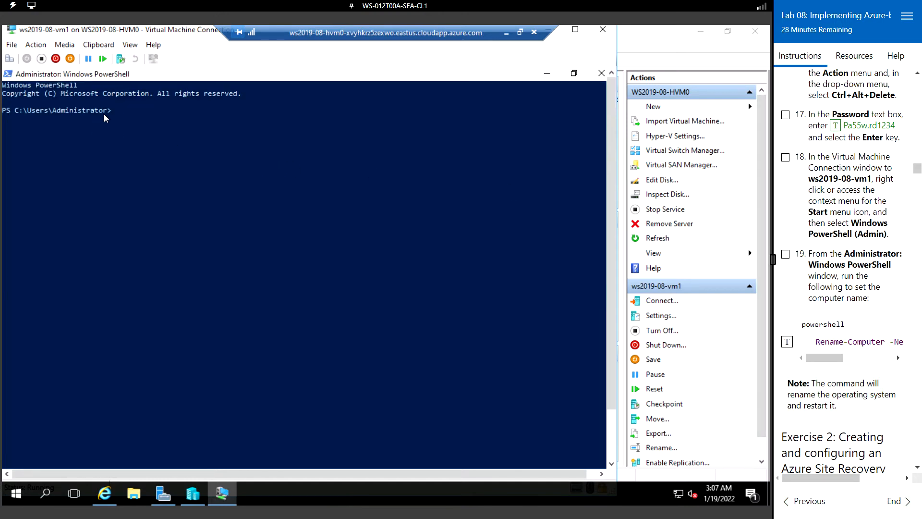
Step: Run hostname in the nested machine's PowerShell, and run the lab's Rename-Computer command to rename and restart the computer
click(115, 112)
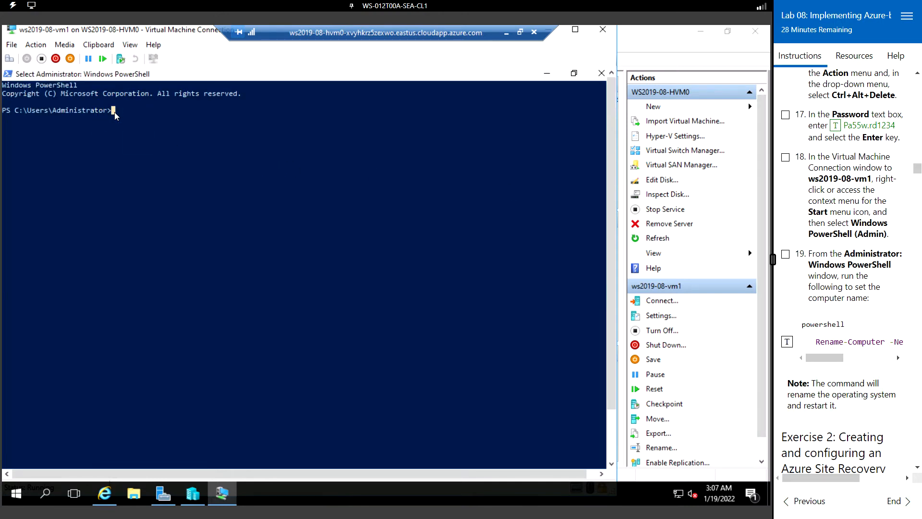
text(hostname)
key(Return)
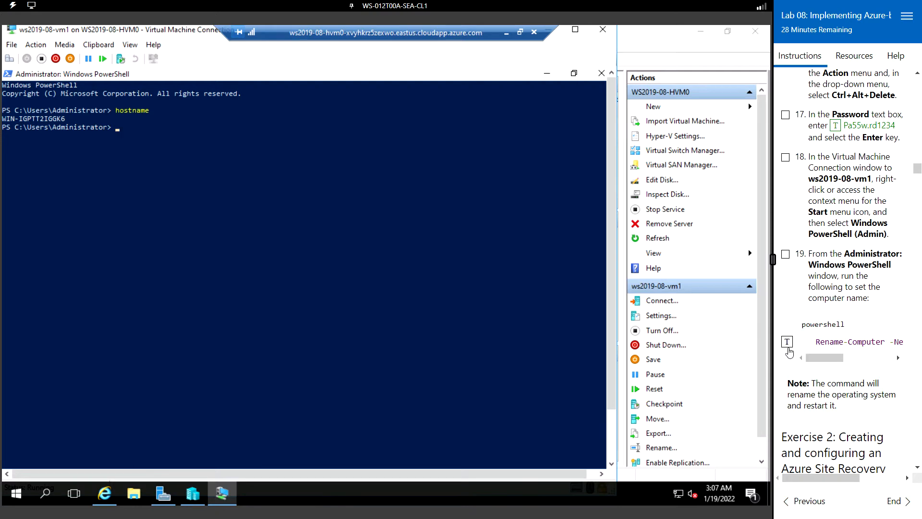
click(787, 346)
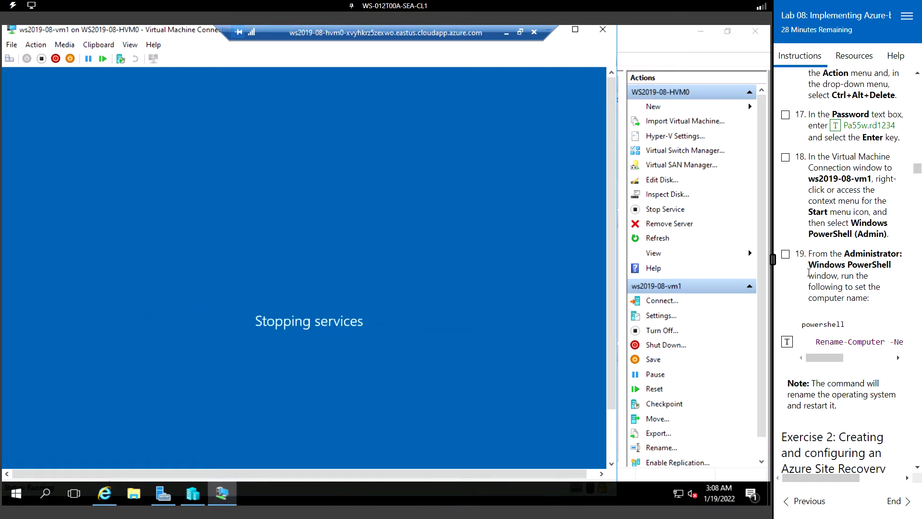
scroll(809, 273, down, 3)
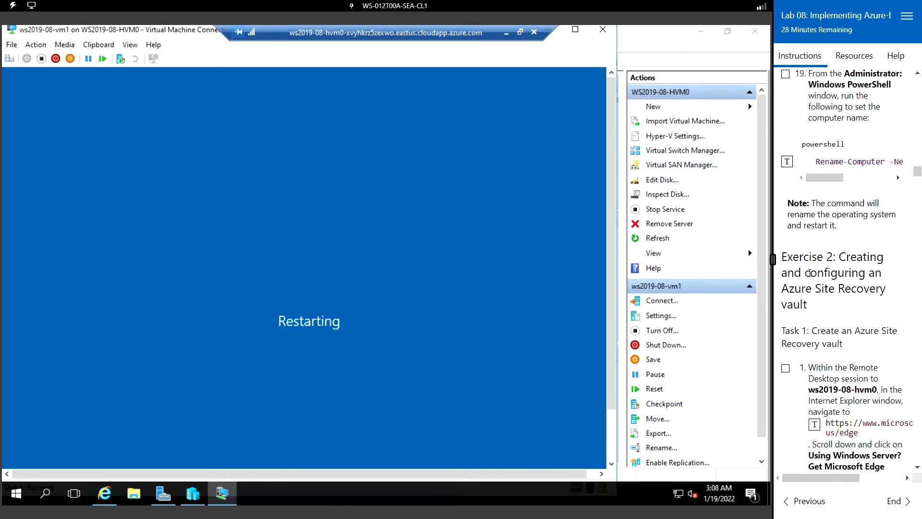
scroll(809, 272, down, 1)
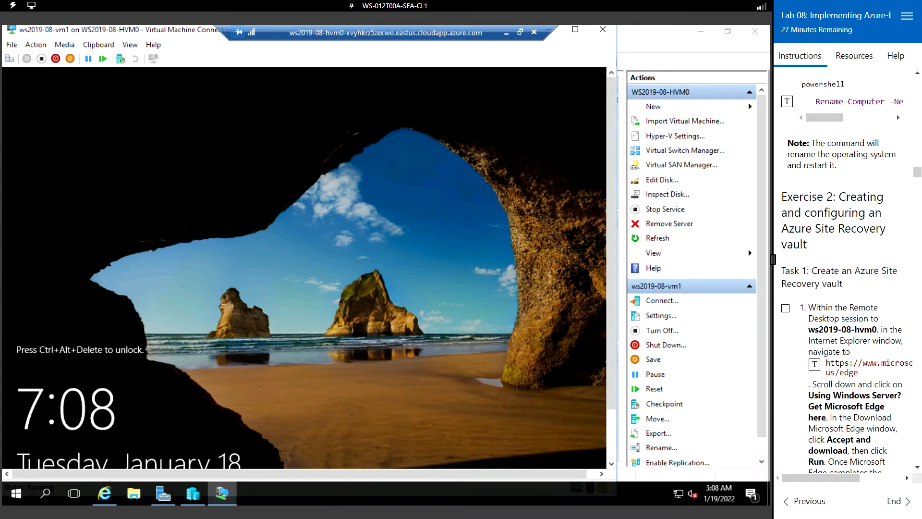
scroll(845, 269, down, 2)
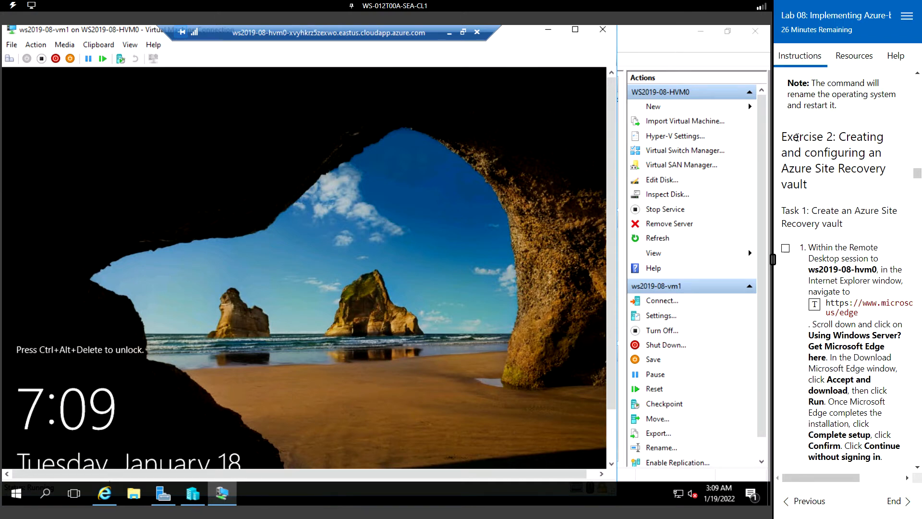
click(548, 30)
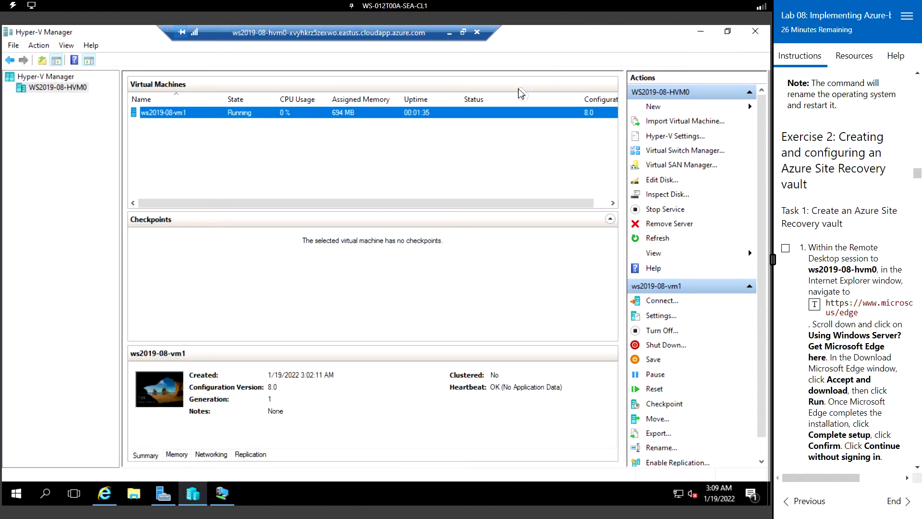
click(103, 499)
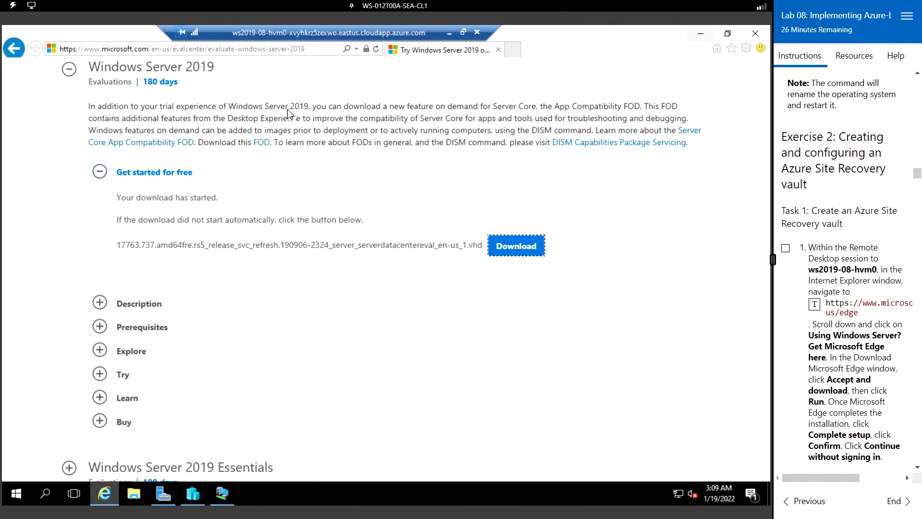
click(515, 49)
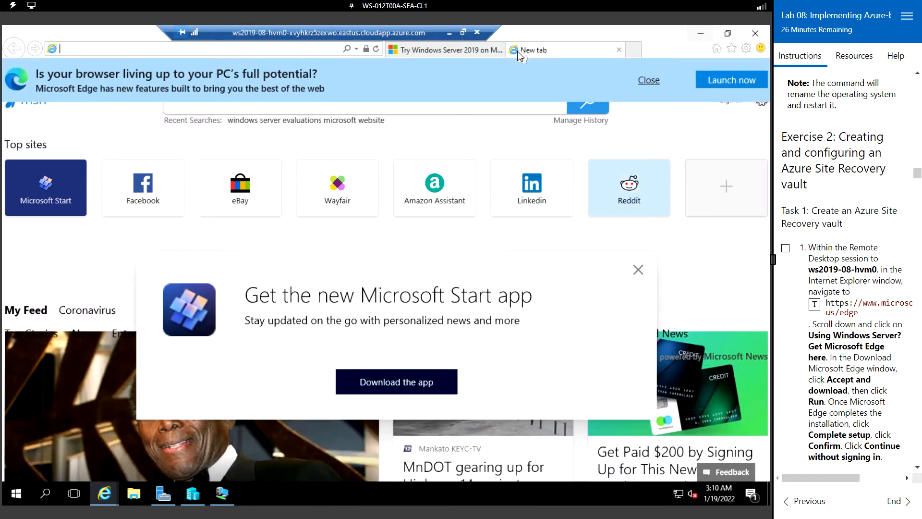
click(138, 49)
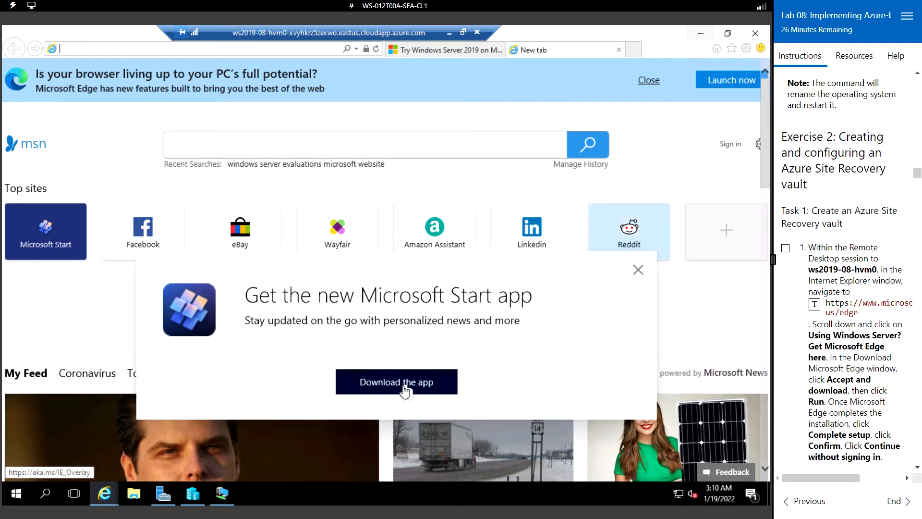
click(108, 46)
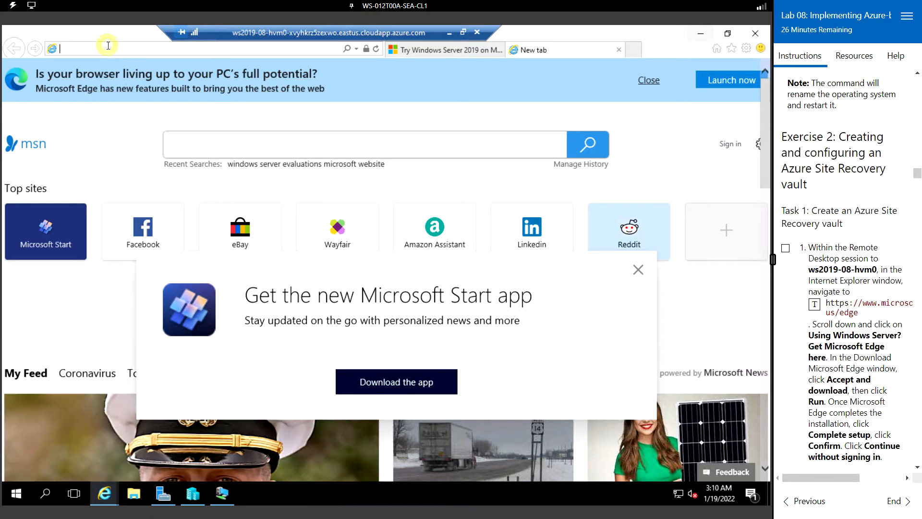
click(814, 306)
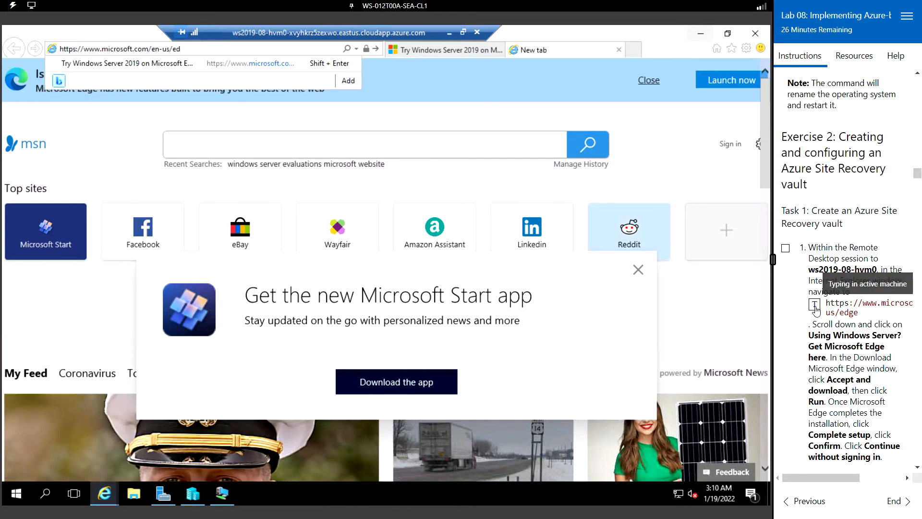
key(Return)
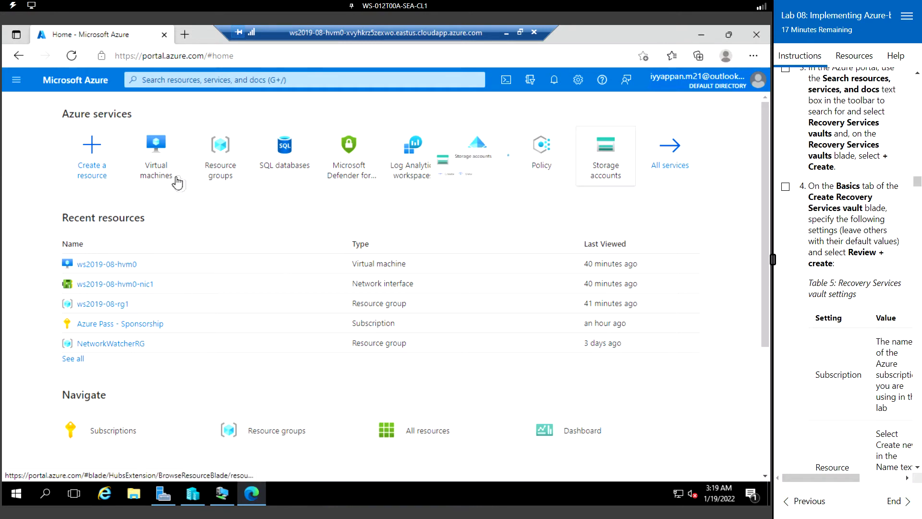
Step: Search the Azure portal for "recovery", open Recovery Services vaults and start creating a new vault
mouse_move(177, 181)
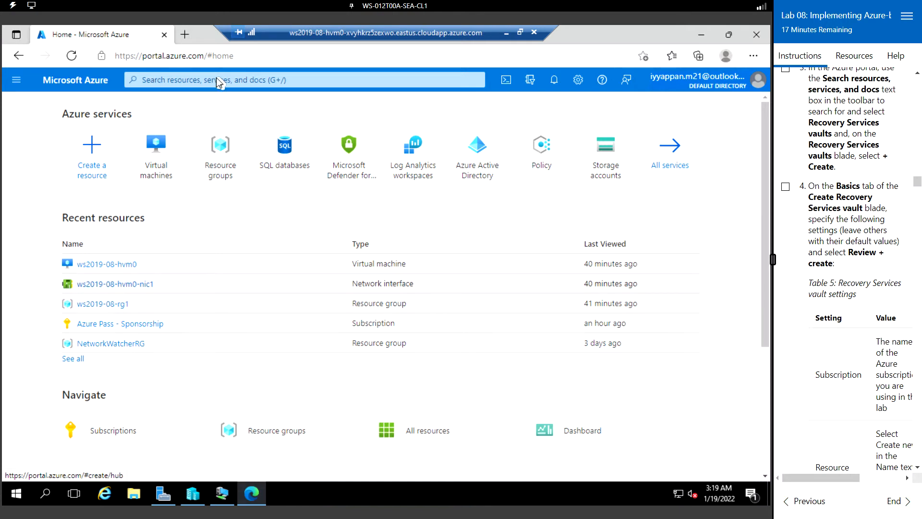
click(238, 81)
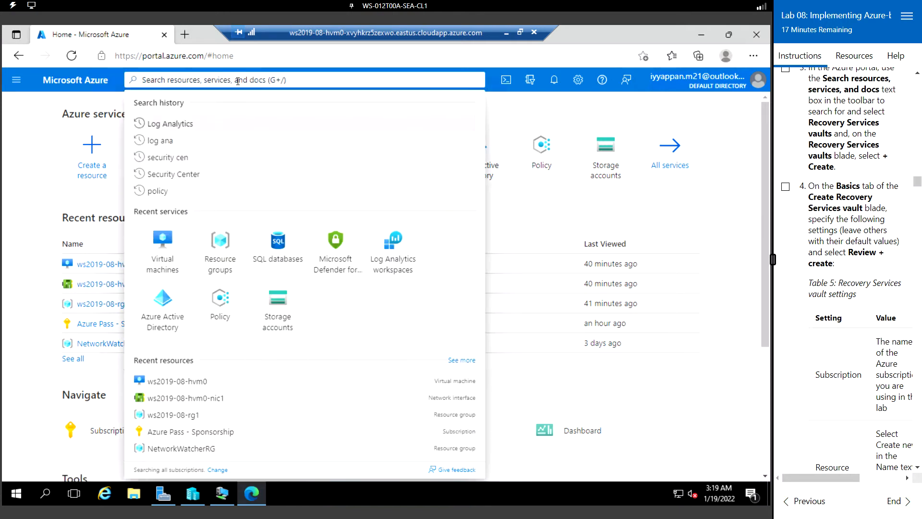
scroll(784, 183, up, 2)
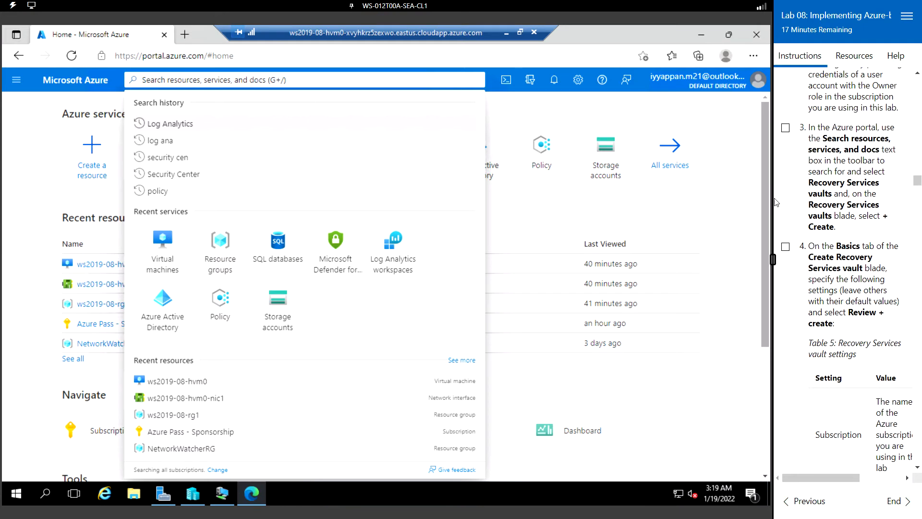
scroll(810, 148, up, 4)
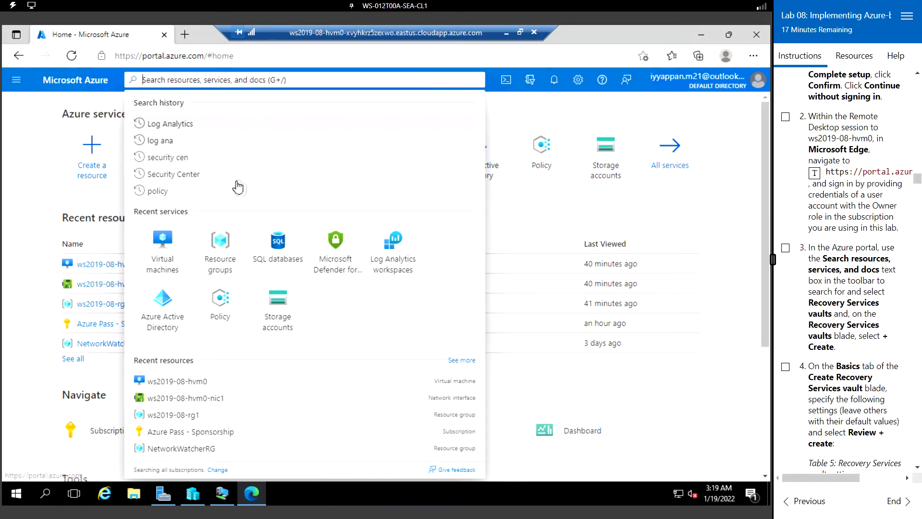
text(recovery)
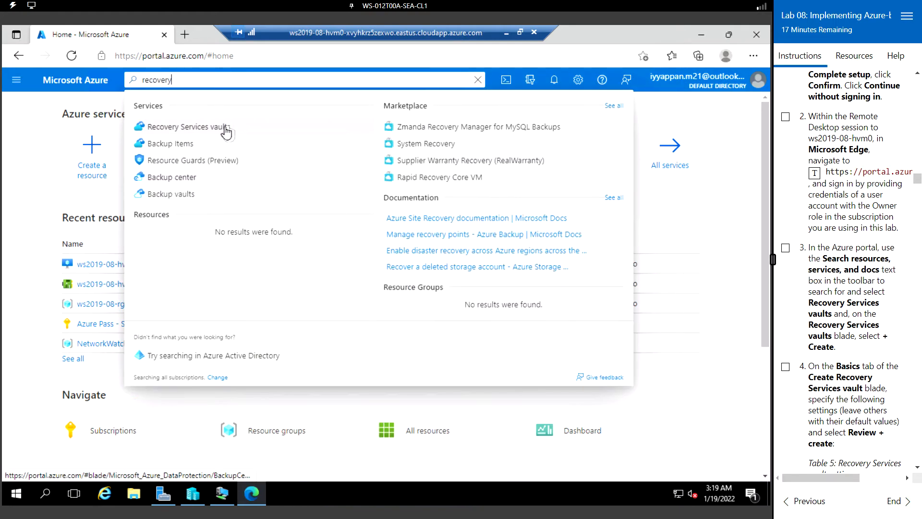
click(274, 129)
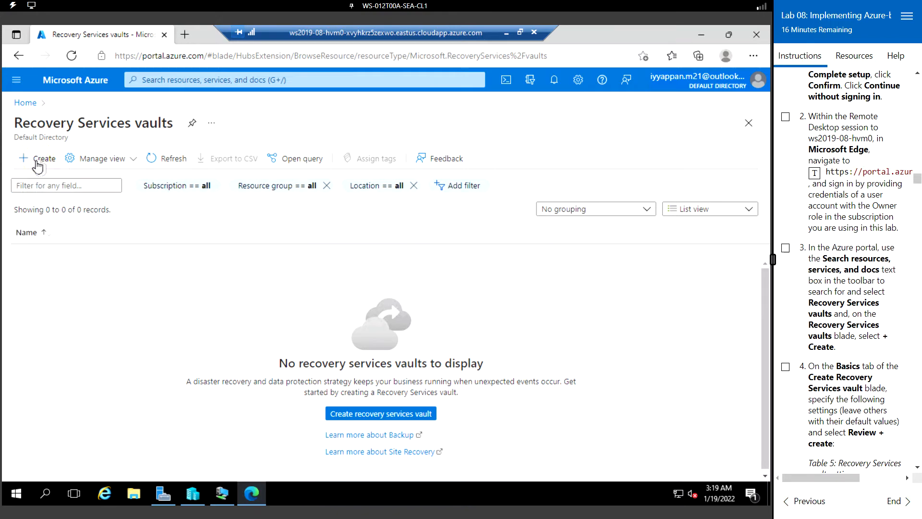
click(37, 164)
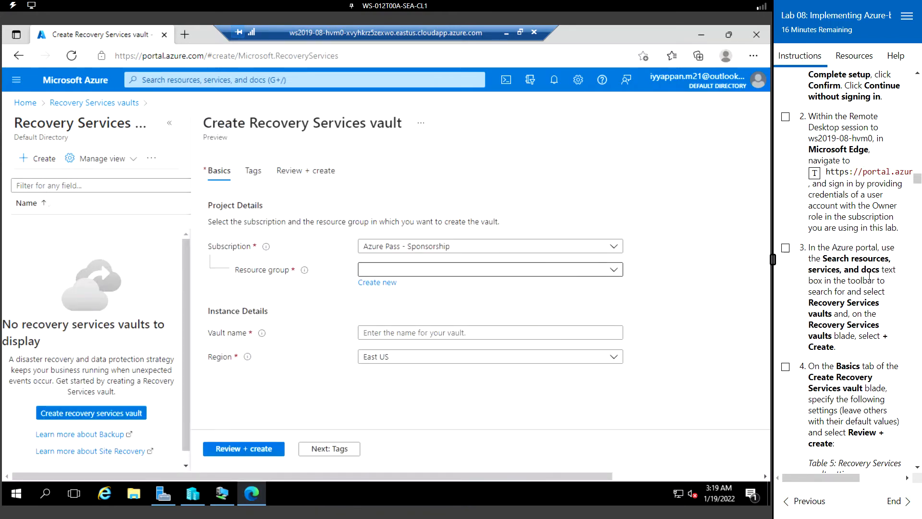
Step: Create a new resource group named ws2019-08-rg2 for the Recovery Services vault
scroll(815, 283, down, 4)
scroll(815, 283, down, 4)
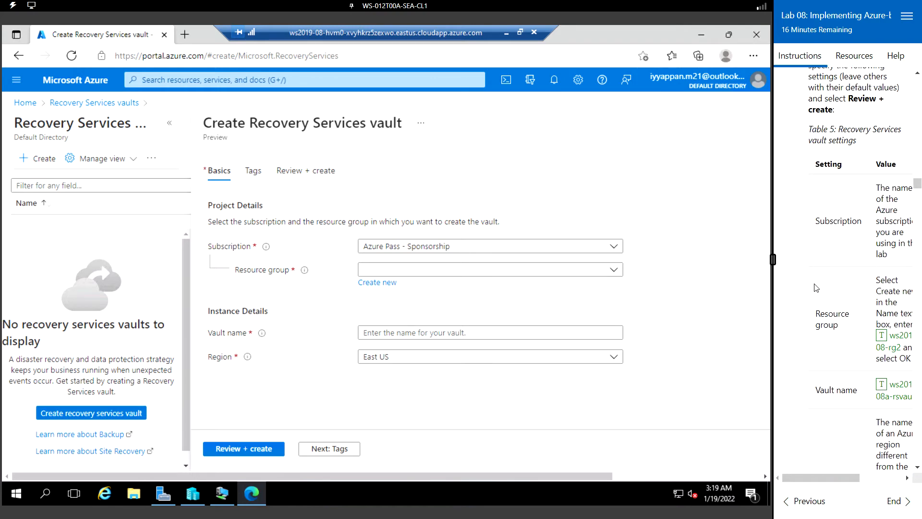
click(454, 272)
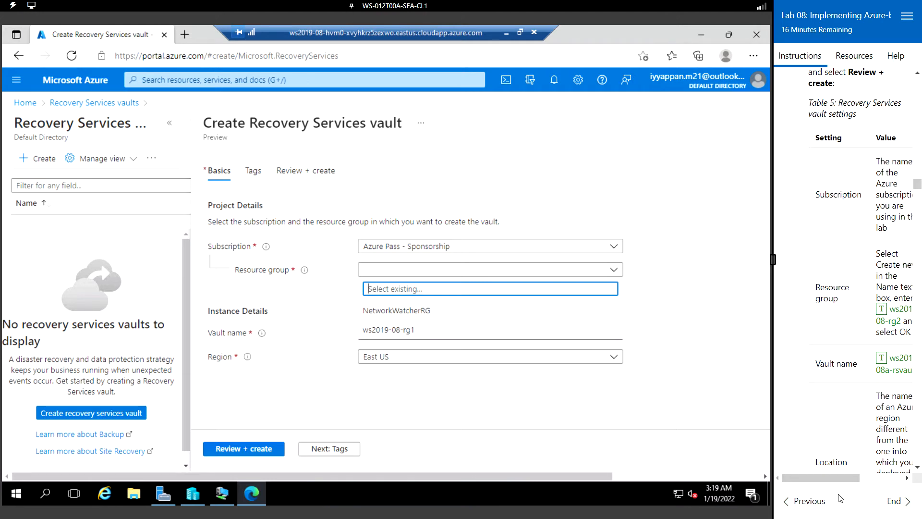
drag(843, 481, 855, 483)
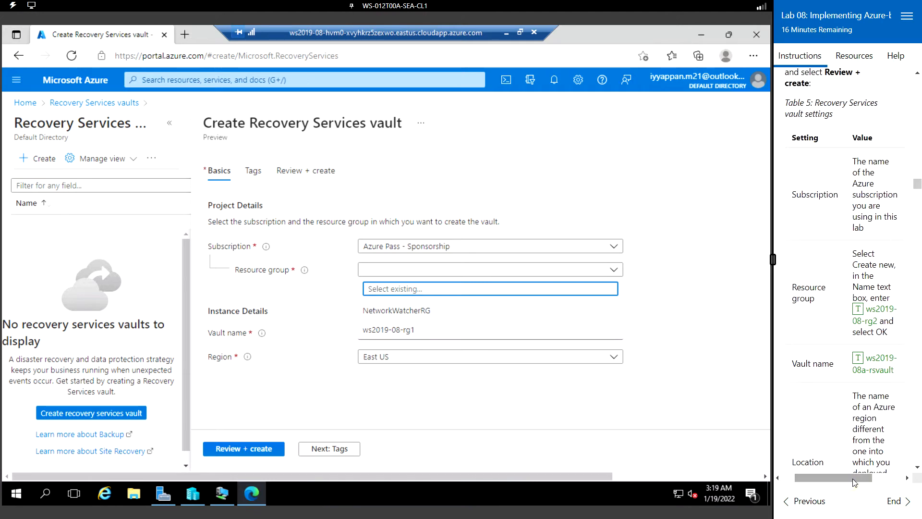
click(322, 289)
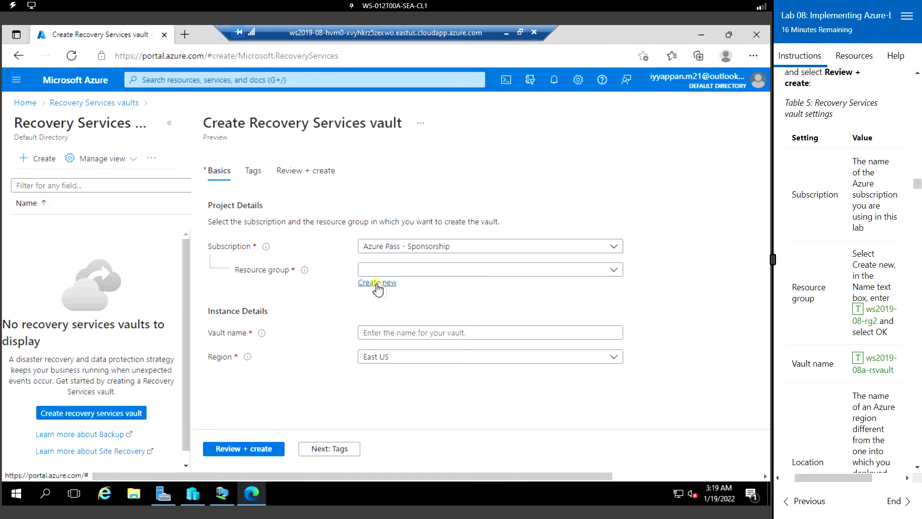
click(378, 285)
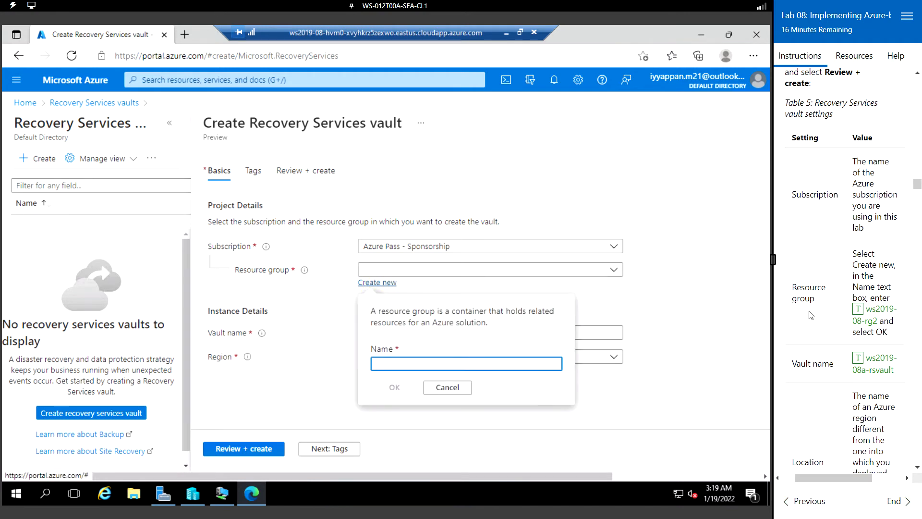
click(853, 309)
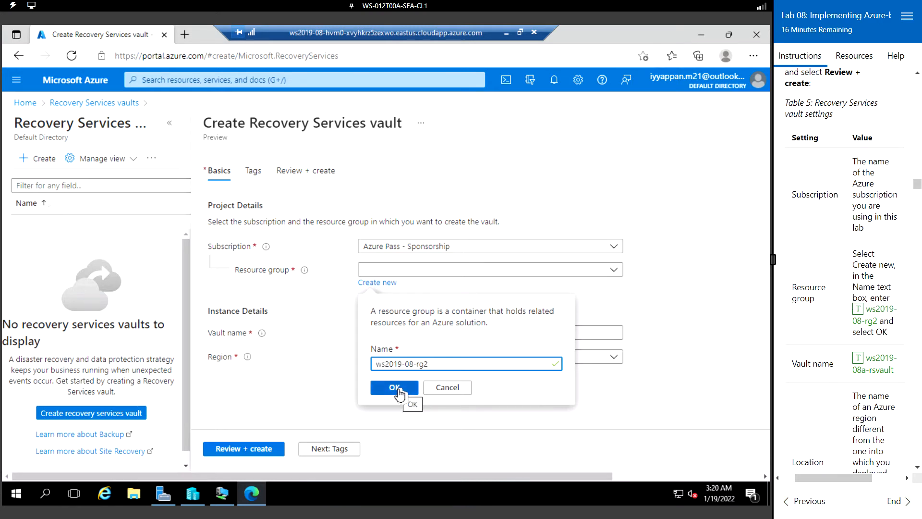
click(398, 392)
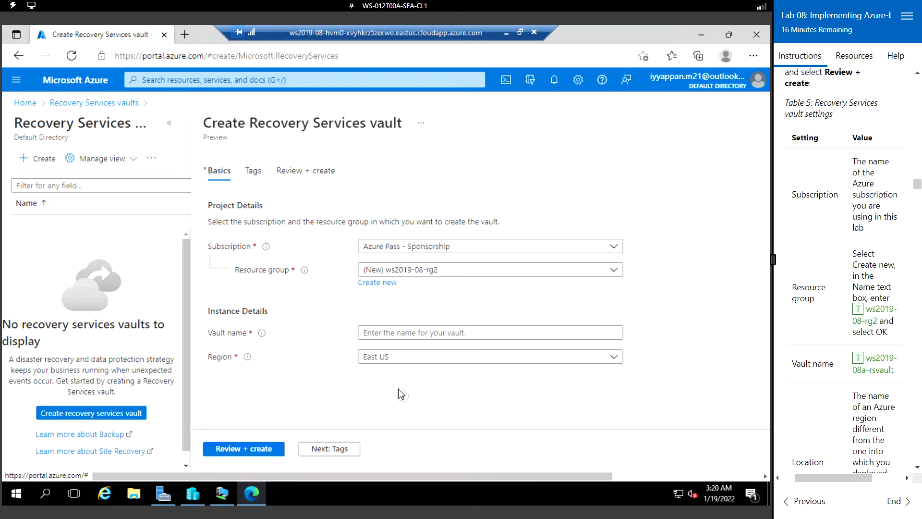
Step: Name the vault ws2019-08a-rsvault, keep the region East US, and review and create it
click(414, 334)
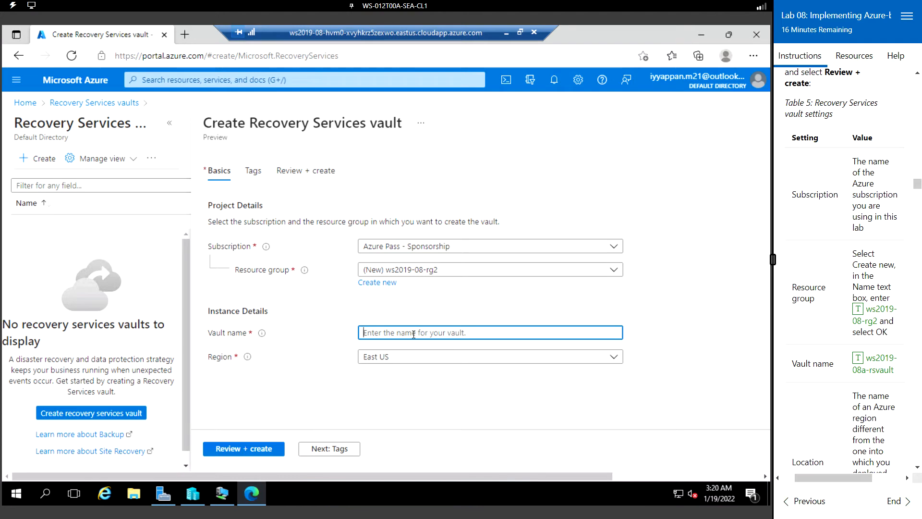
click(857, 358)
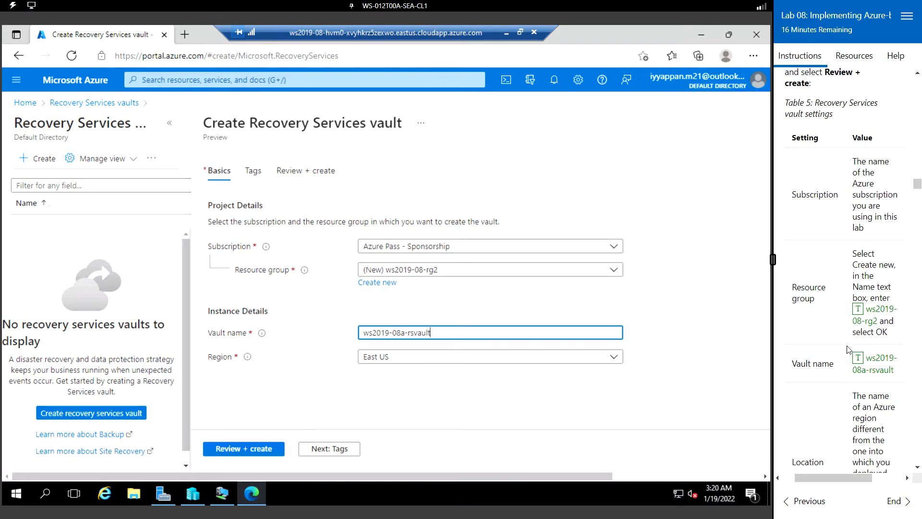
scroll(860, 342, down, 4)
scroll(860, 343, down, 4)
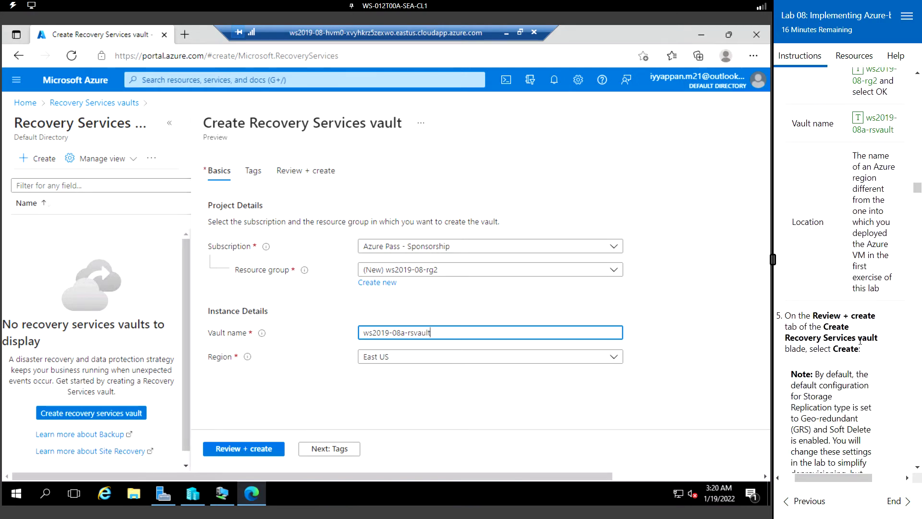
click(245, 448)
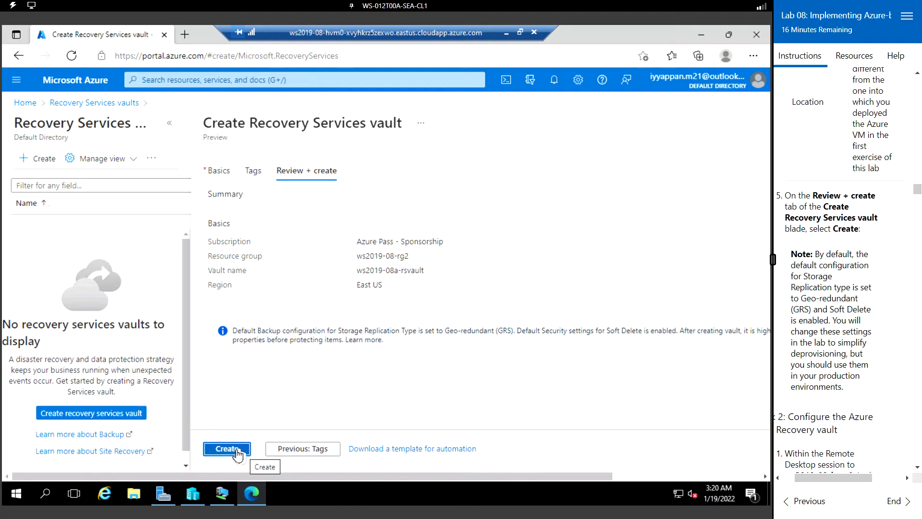
click(236, 449)
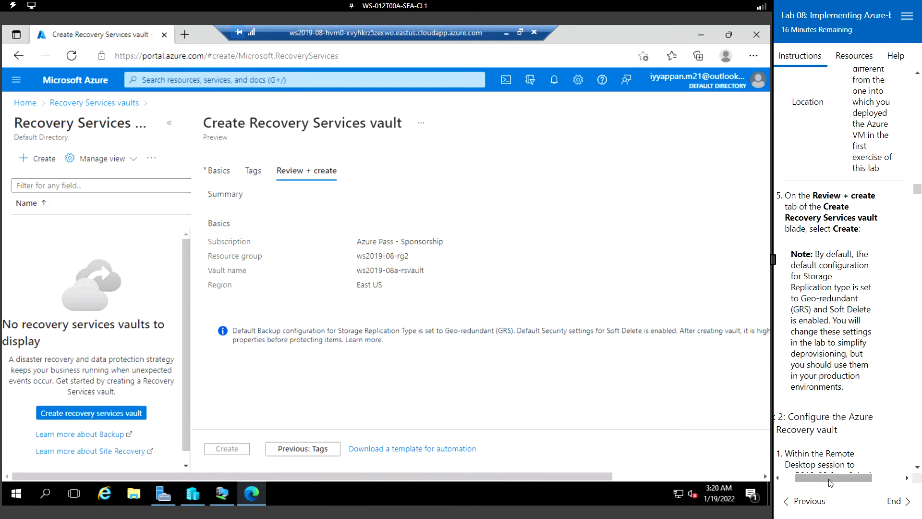
drag(832, 478, 820, 479)
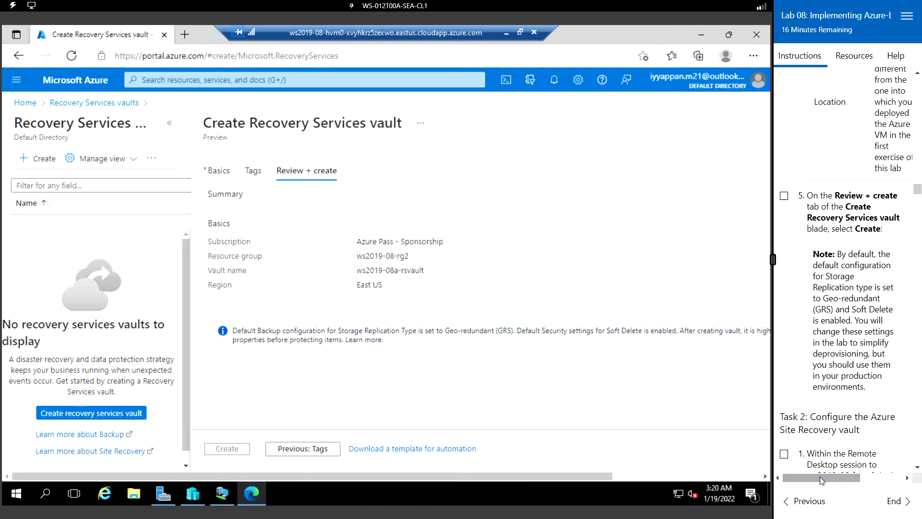
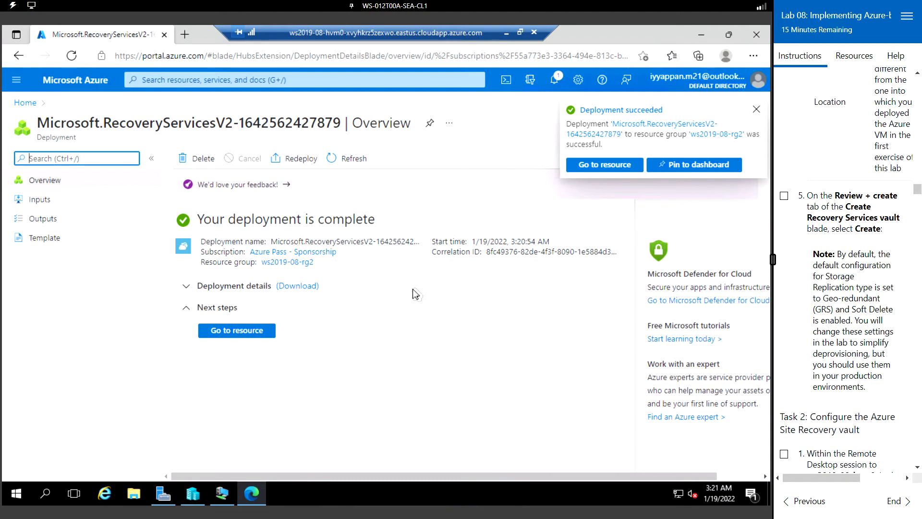
Step: Once the deployment finishes, go to the ws2019-08a-rsvault resource and open its Properties settings
scroll(860, 310, down, 3)
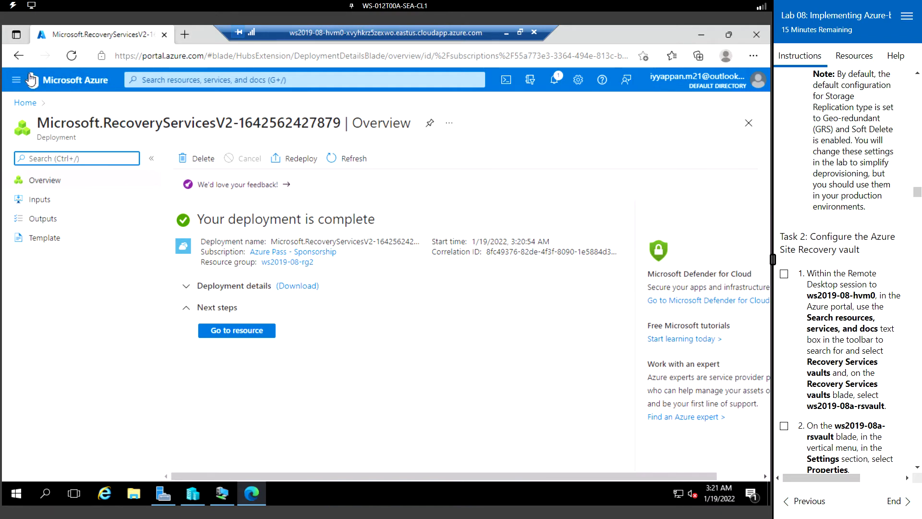
click(248, 332)
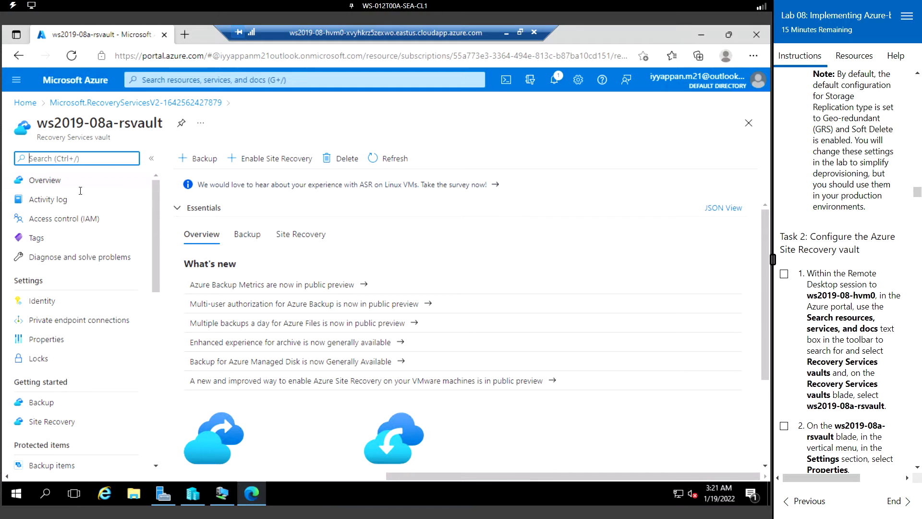
scroll(814, 234, down, 3)
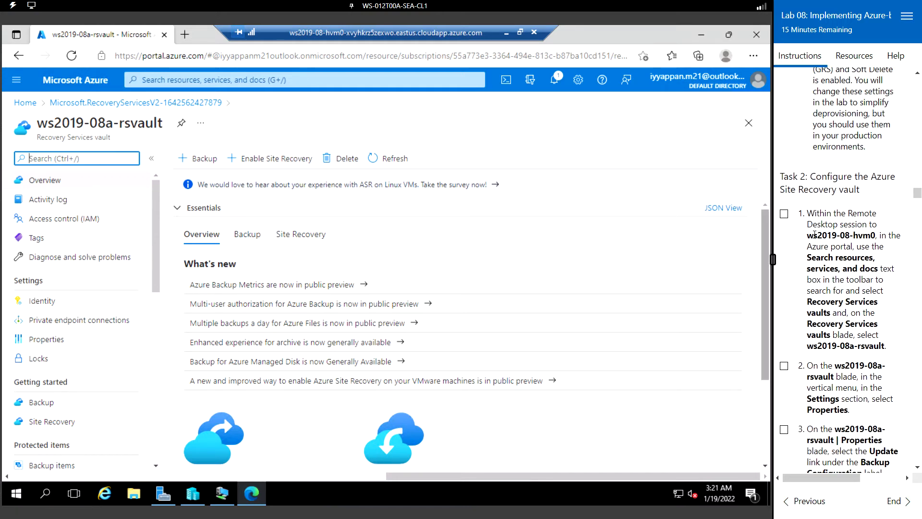
scroll(815, 234, down, 2)
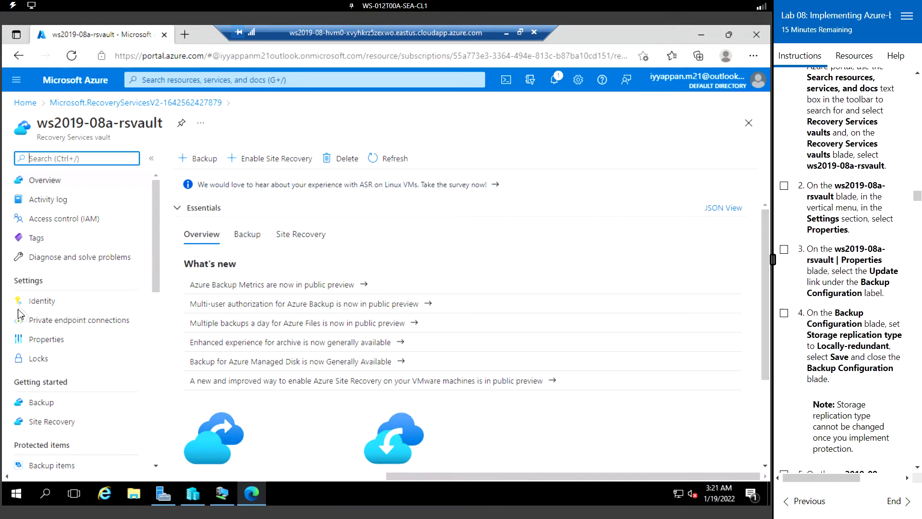
click(59, 342)
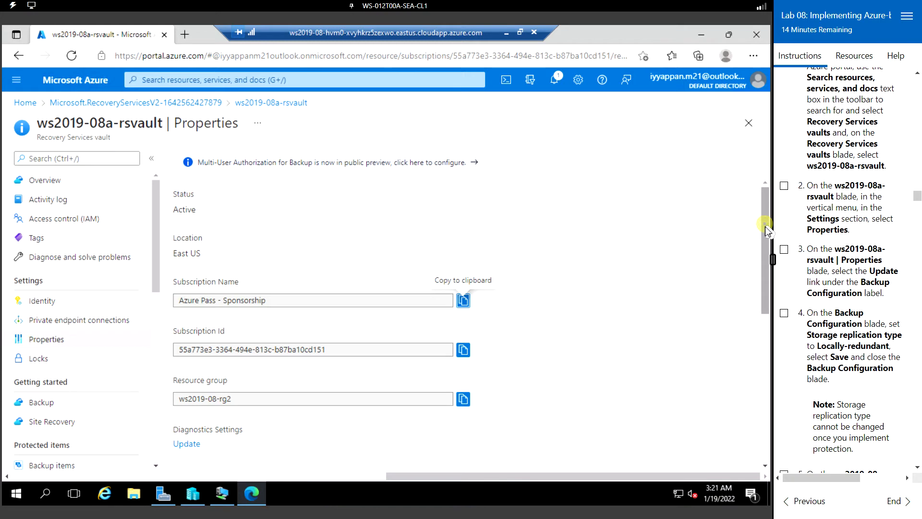
Step: Update the vault's Backup Configuration to the Locally-redundant storage replication type, save it and close the blade
drag(766, 226, 763, 309)
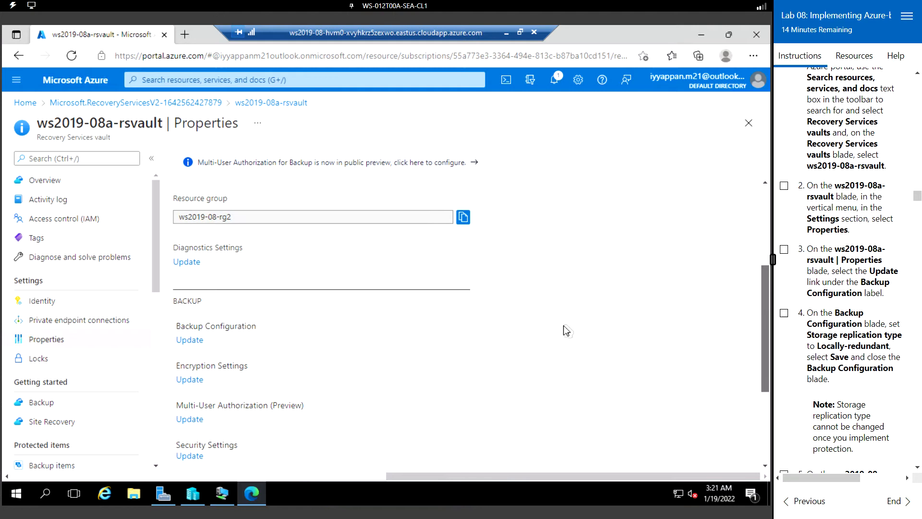
click(190, 338)
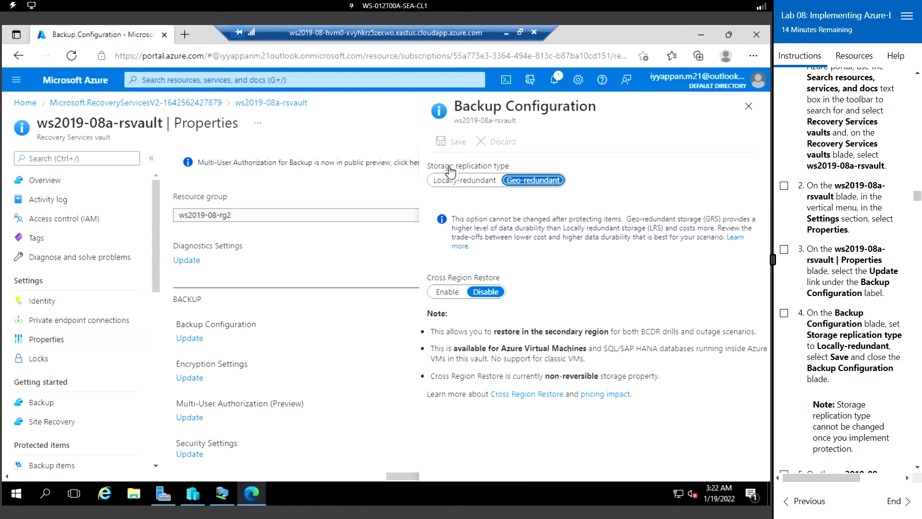
click(458, 182)
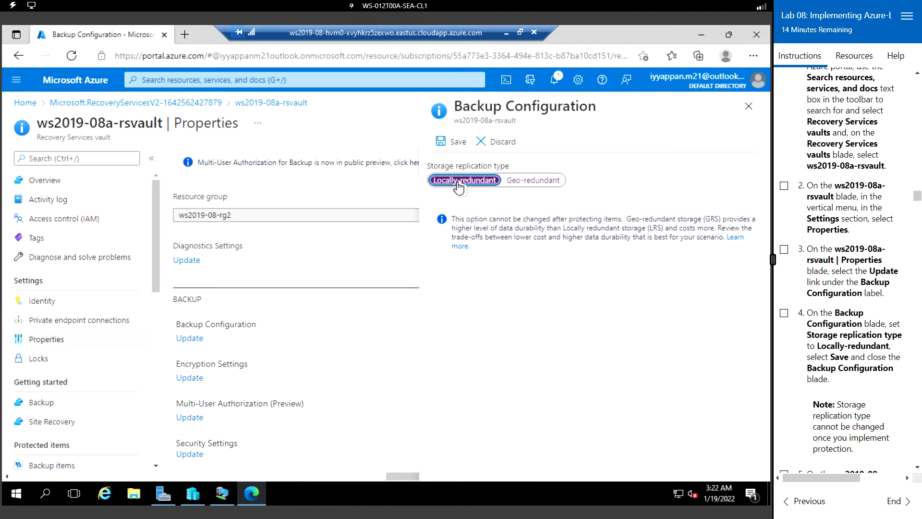
click(443, 143)
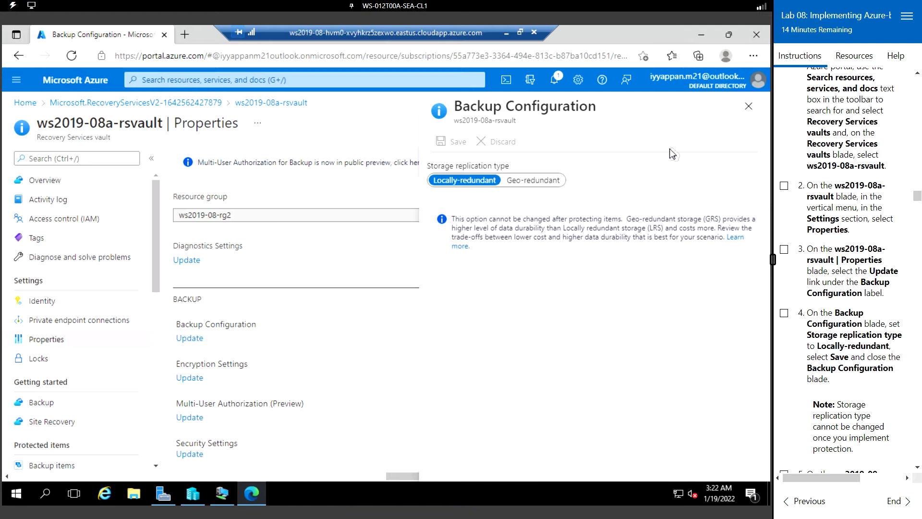
click(748, 106)
Step: Update the vault's Security Settings to disable Soft Delete for Azure workloads, save the change and close the blade
scroll(838, 214, down, 5)
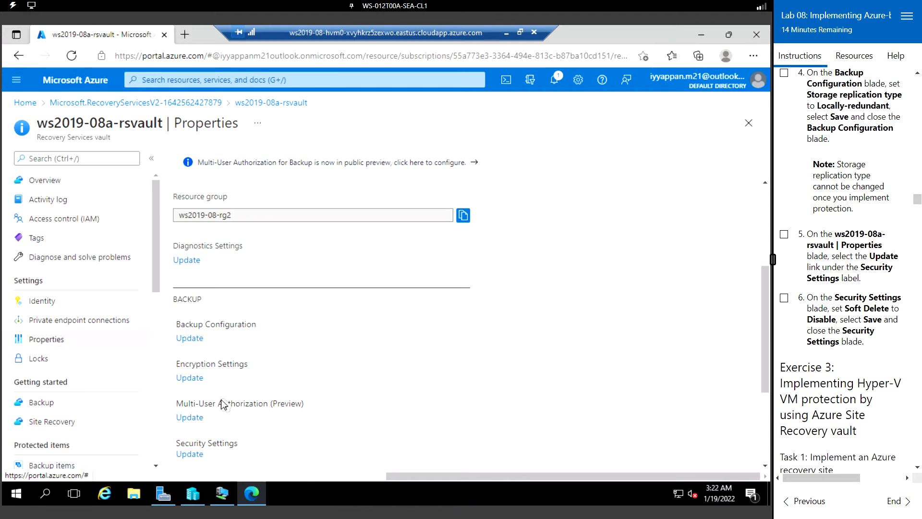
click(194, 456)
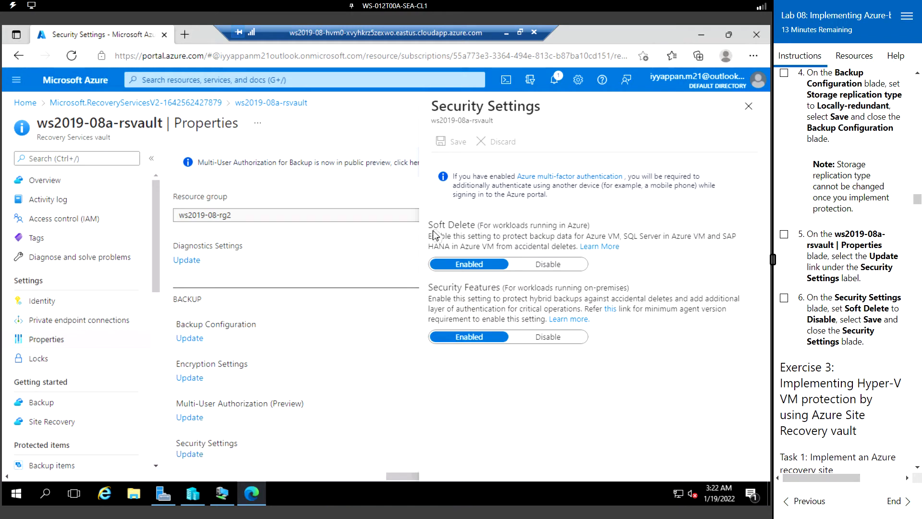
click(550, 269)
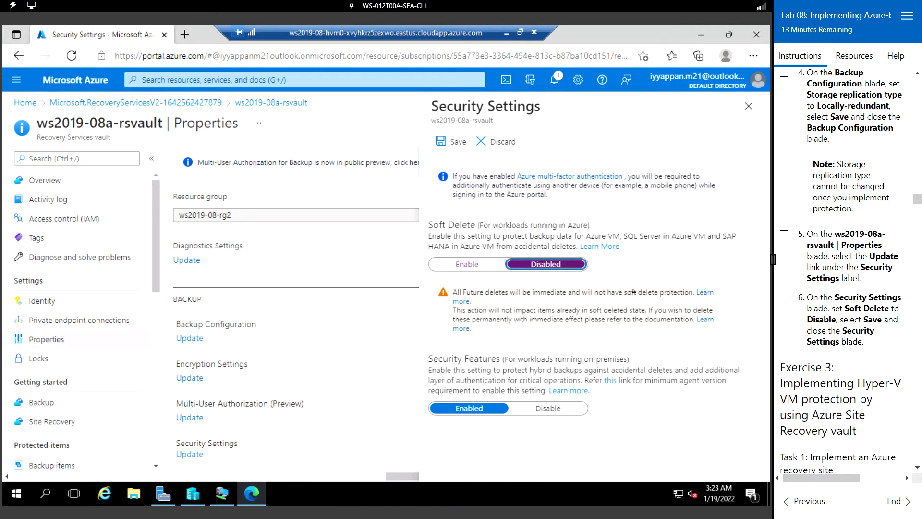
click(442, 142)
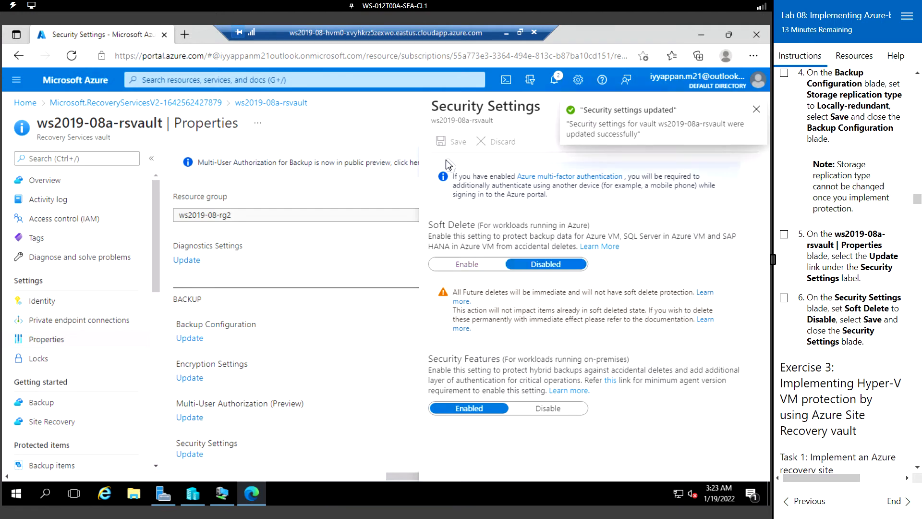
click(756, 110)
click(752, 112)
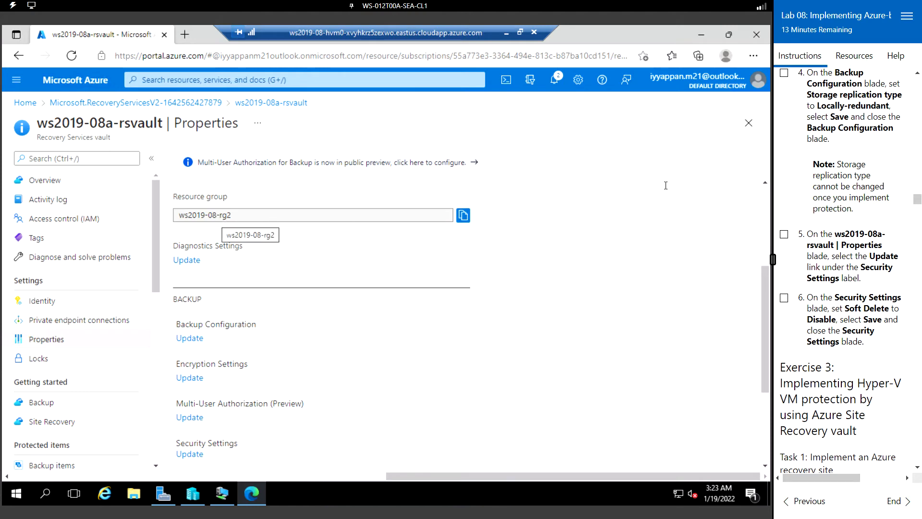
Step: Find the Virtual networks service from the portal home and start creating a new virtual network, consulting the lab's required settings
scroll(818, 195, down, 5)
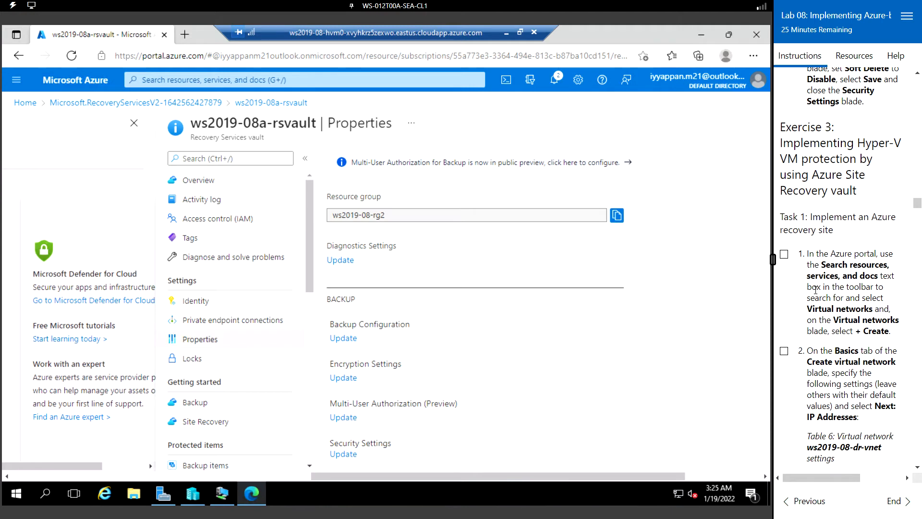
scroll(815, 289, down, 1)
scroll(814, 290, down, 1)
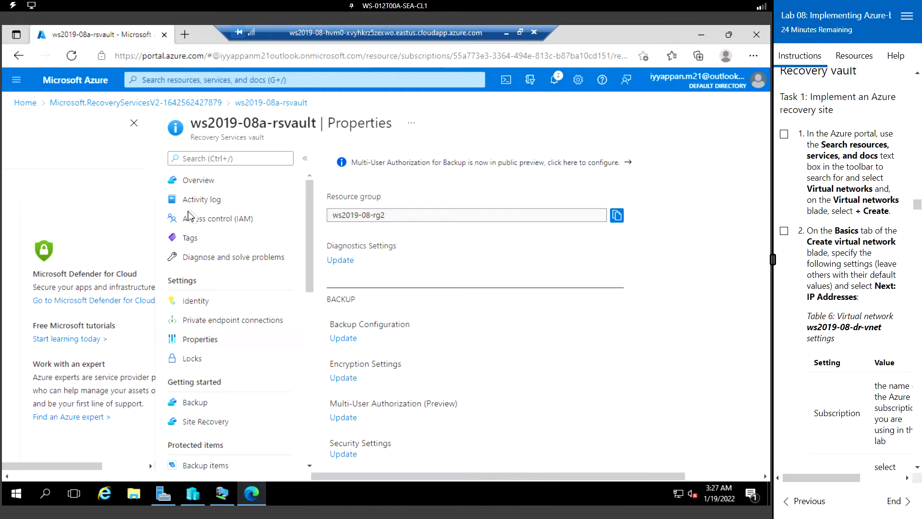
click(82, 84)
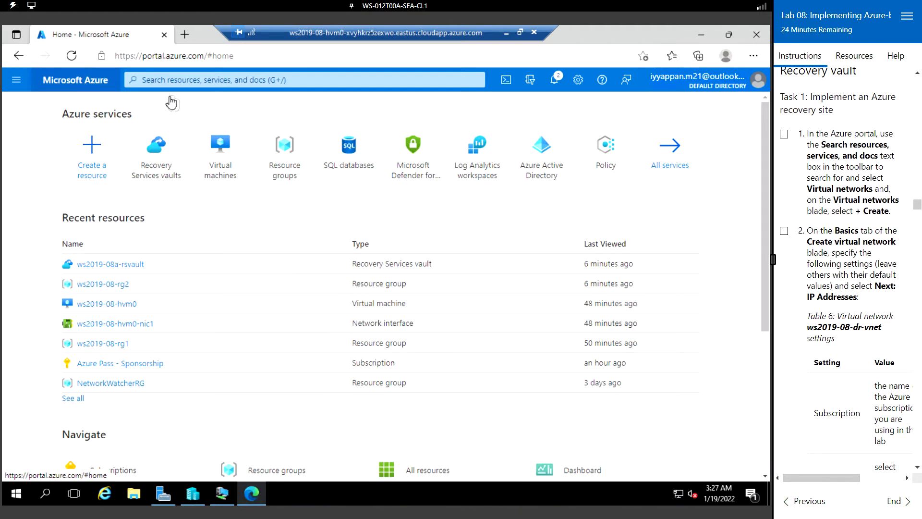
click(233, 77)
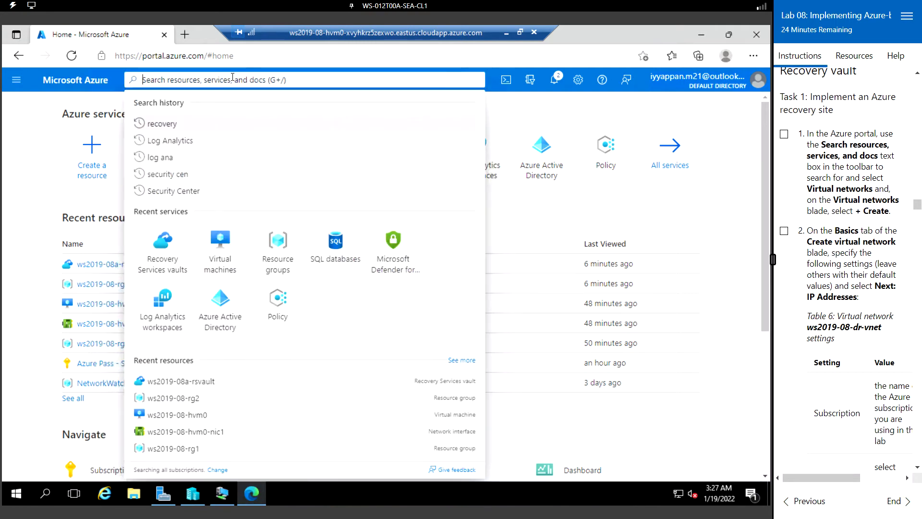
text(vir)
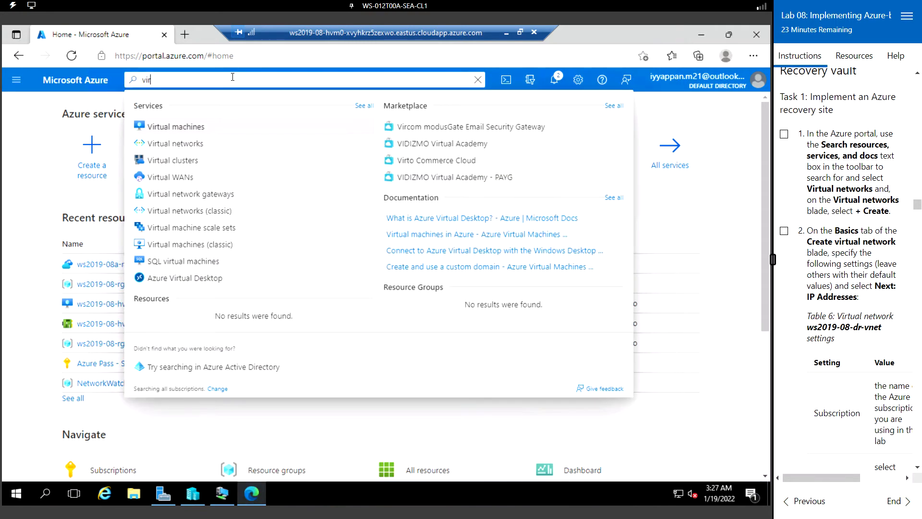
click(188, 144)
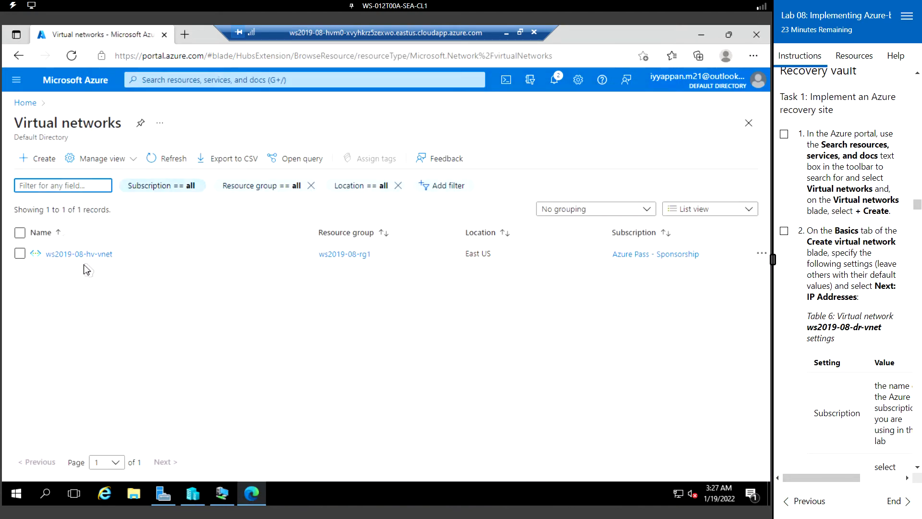
click(41, 163)
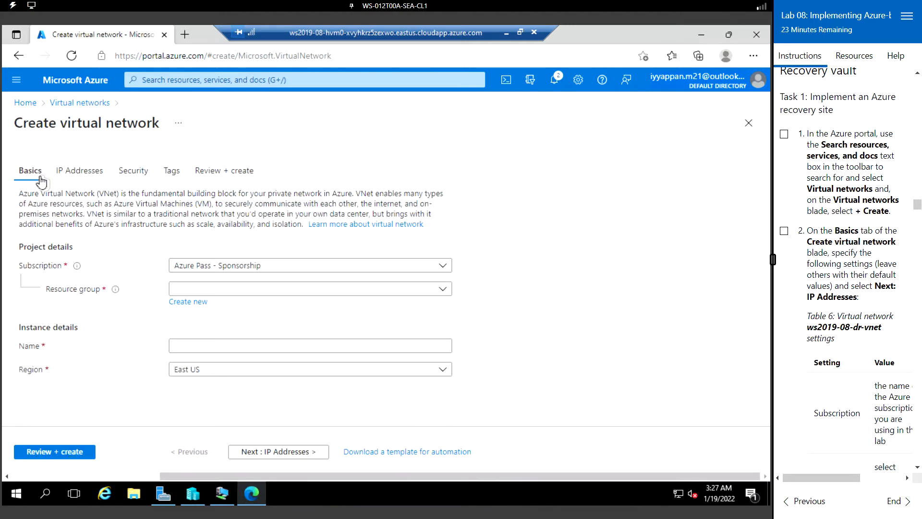
scroll(831, 277, down, 4)
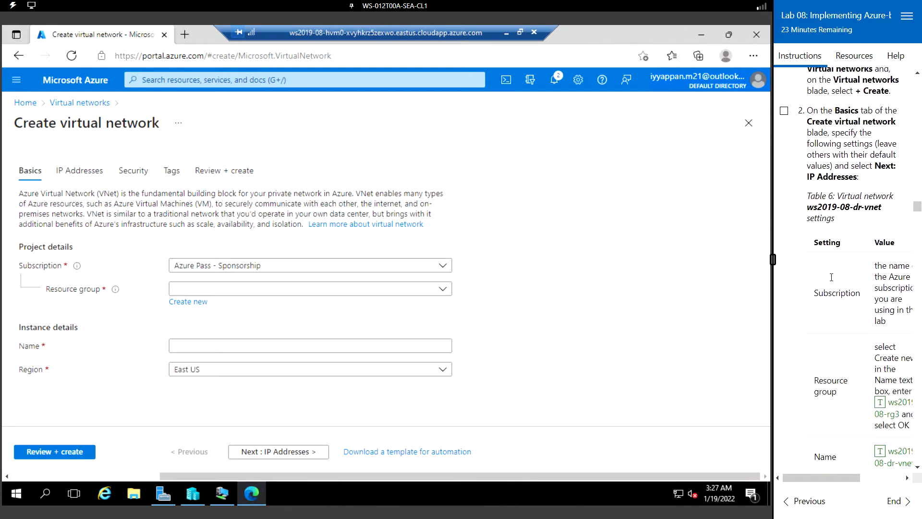
drag(843, 482, 860, 482)
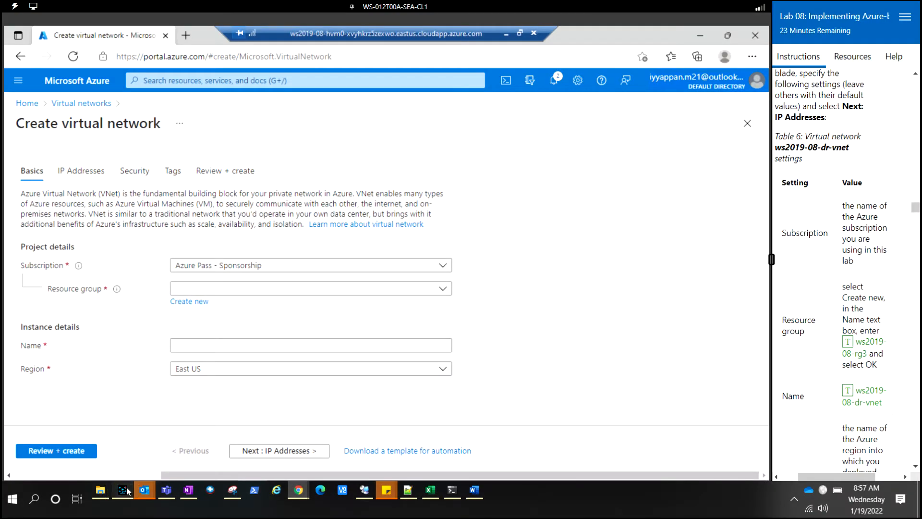
click(120, 490)
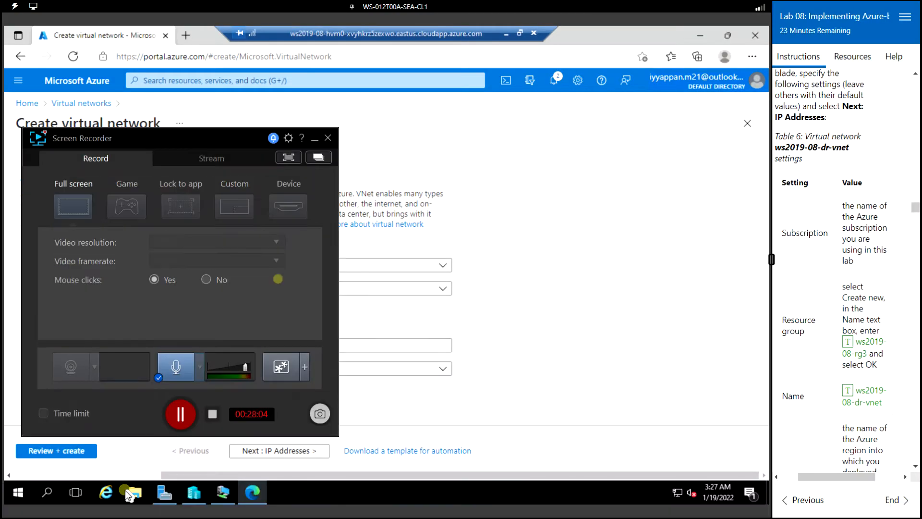
click(180, 417)
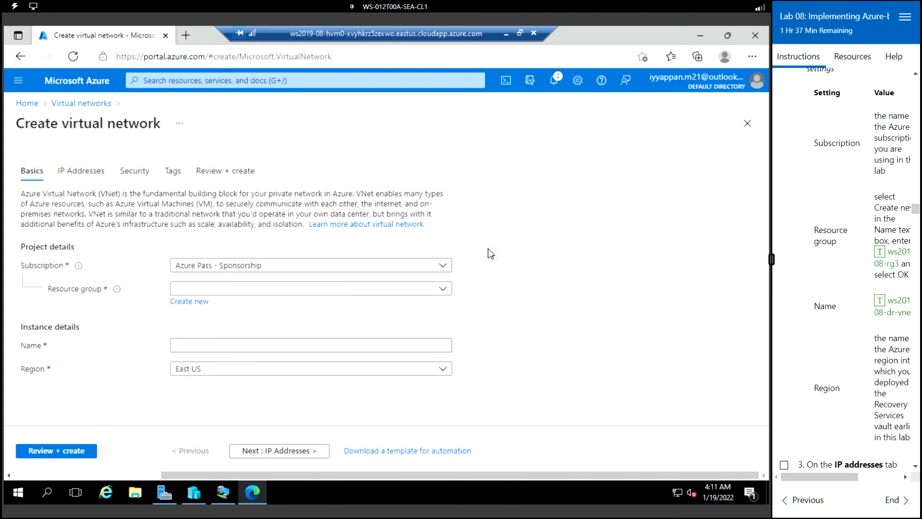
Step: Create the new resource group ws2019-08-rg3 for the virtual network and name the network ws2019-08-dr-vnet
click(245, 290)
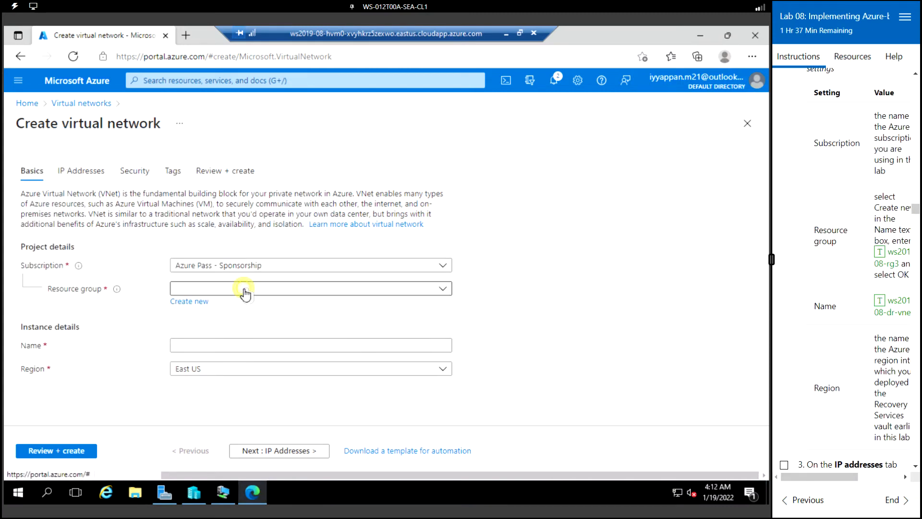
click(149, 306)
click(189, 301)
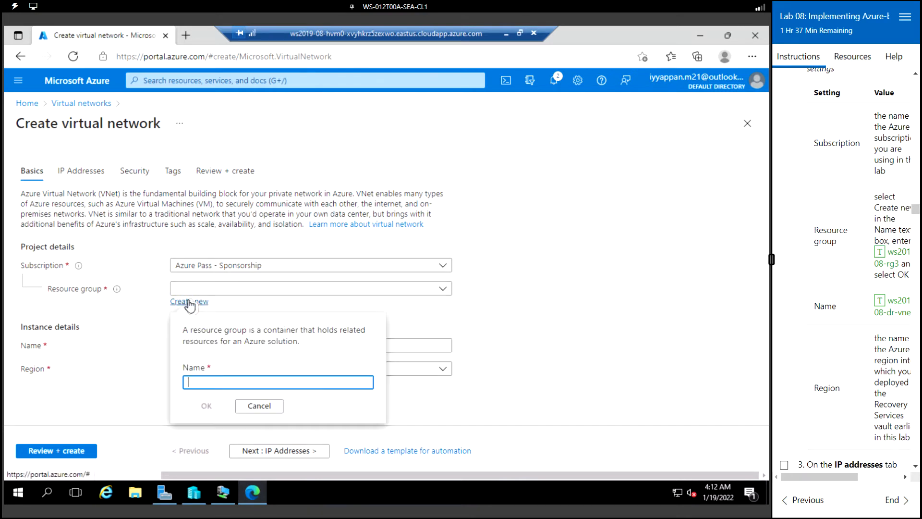
click(879, 251)
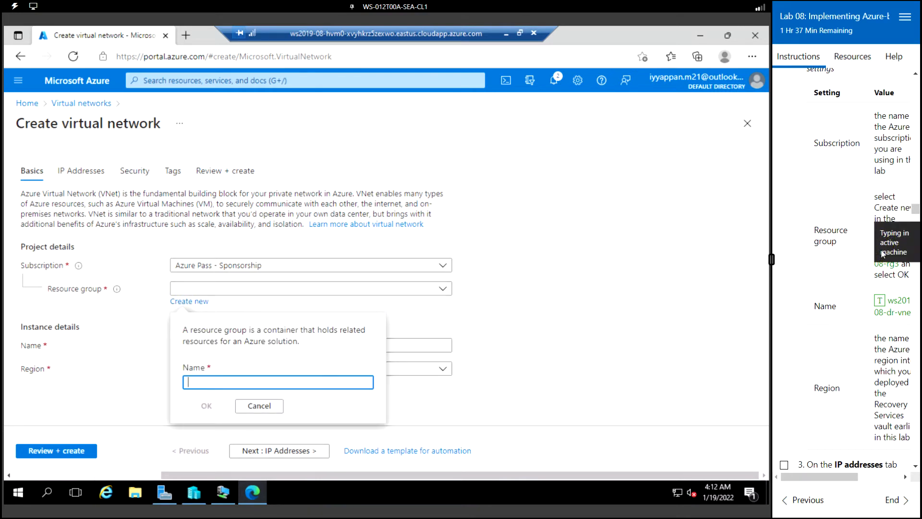
click(208, 407)
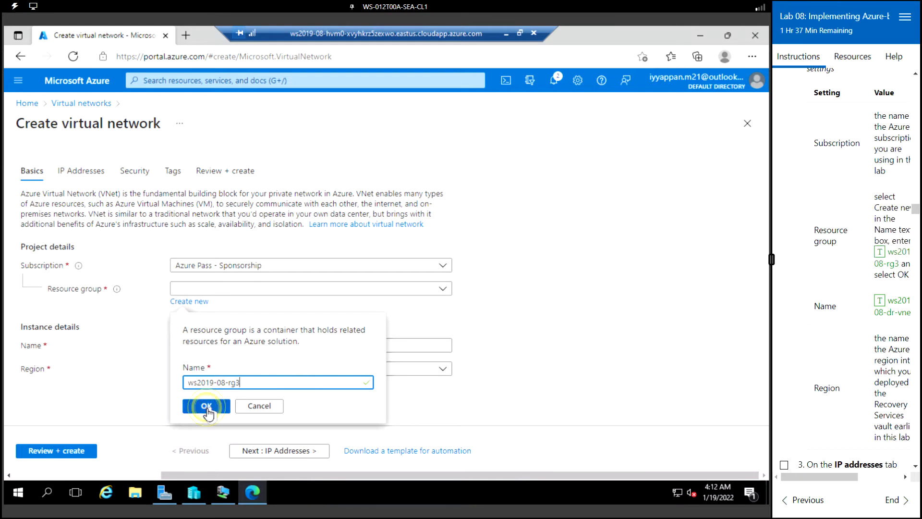
click(210, 343)
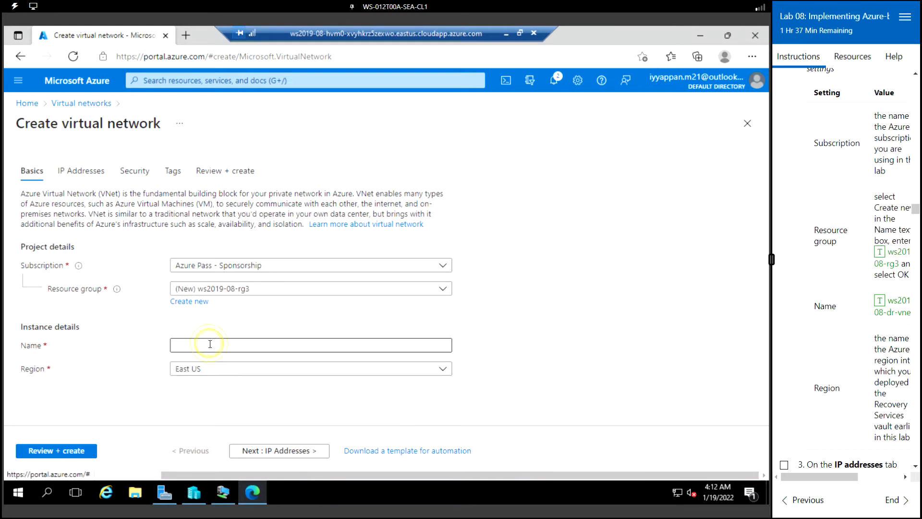
click(878, 305)
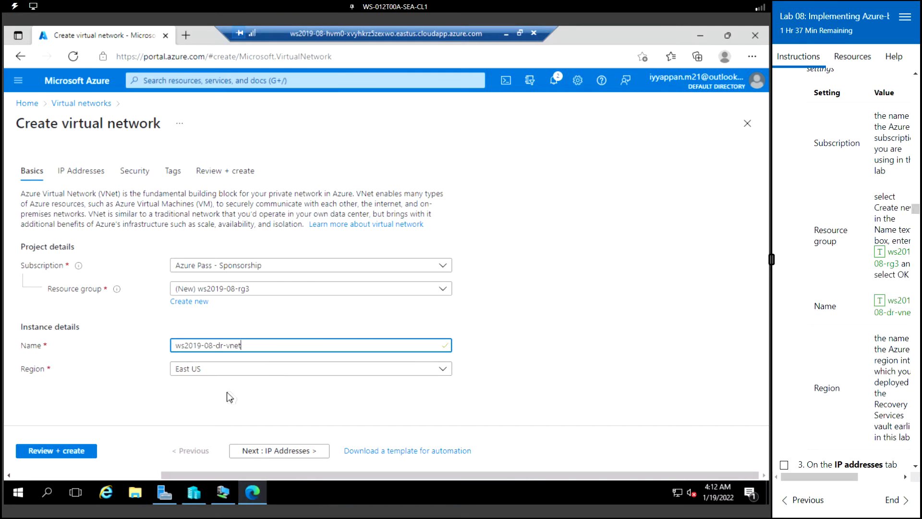
click(61, 451)
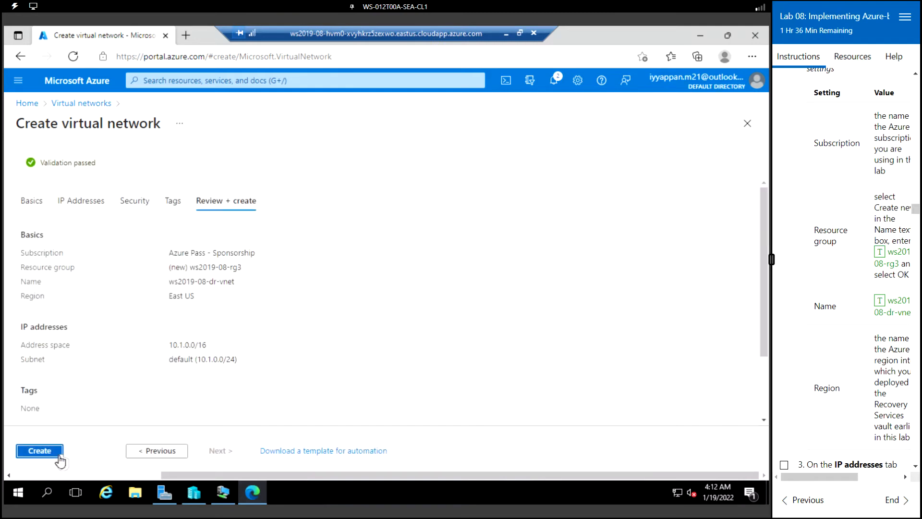
click(157, 450)
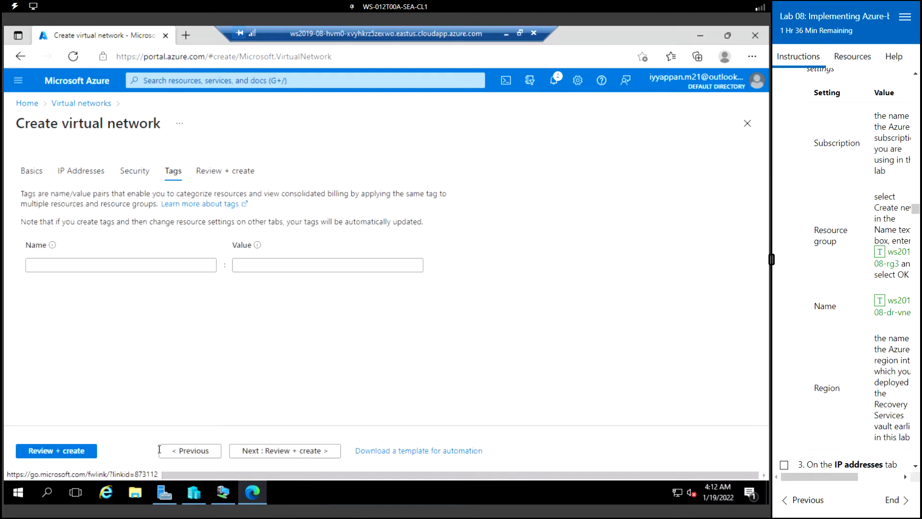
click(78, 174)
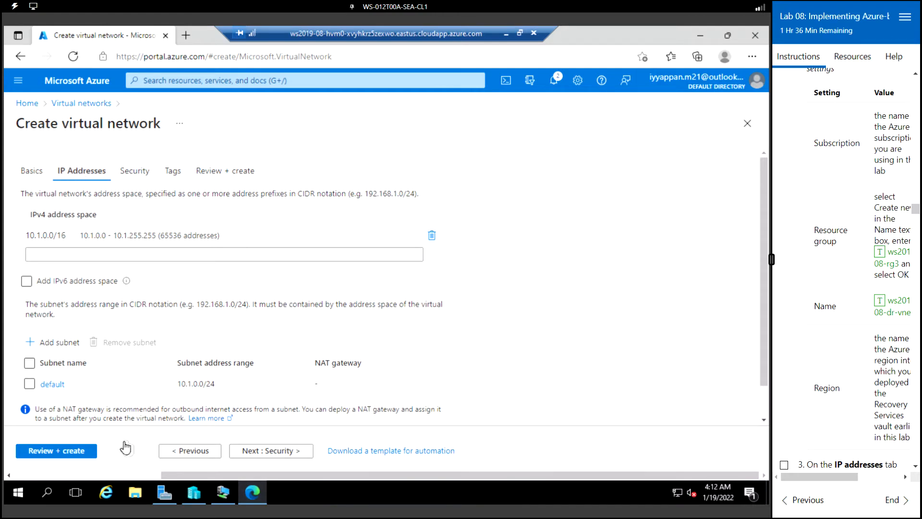
click(202, 455)
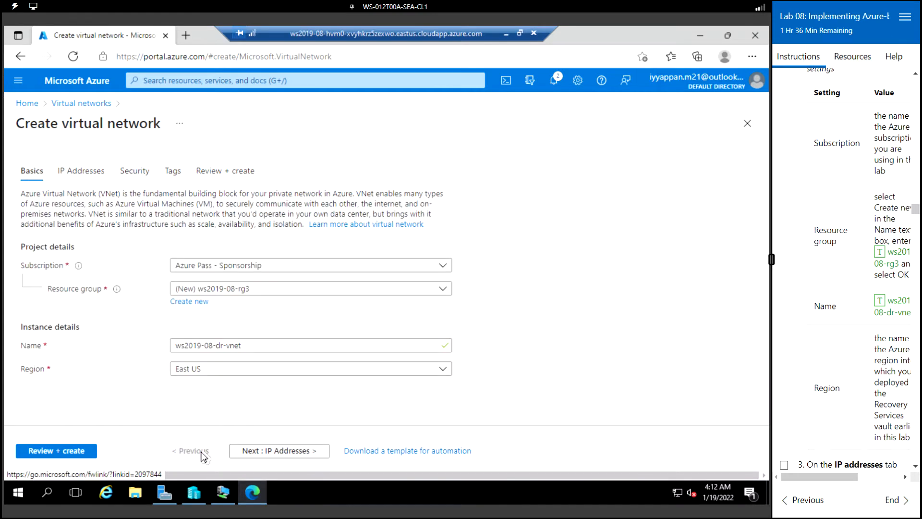
Step: Continue to the virtual network's IP address settings and replace the default IPv4 address space with 10.8.0.0/22
click(298, 456)
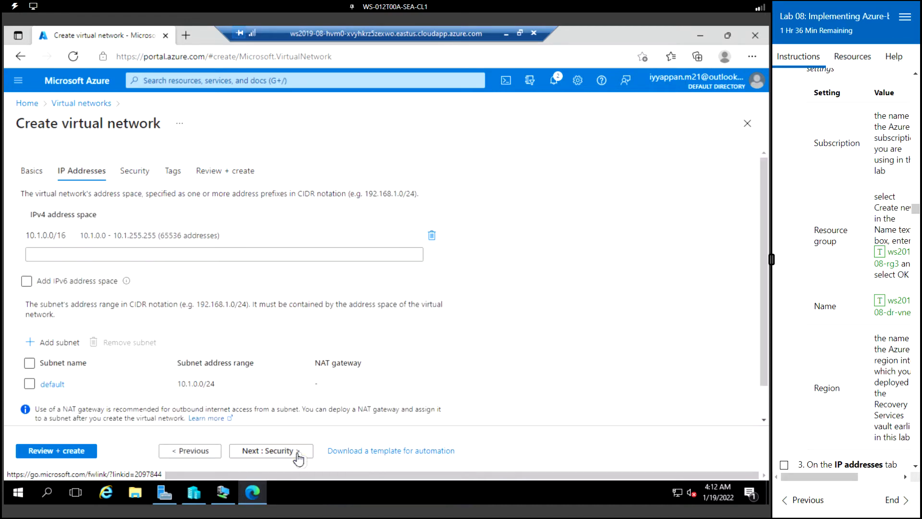
scroll(857, 377, down, 3)
scroll(857, 378, down, 3)
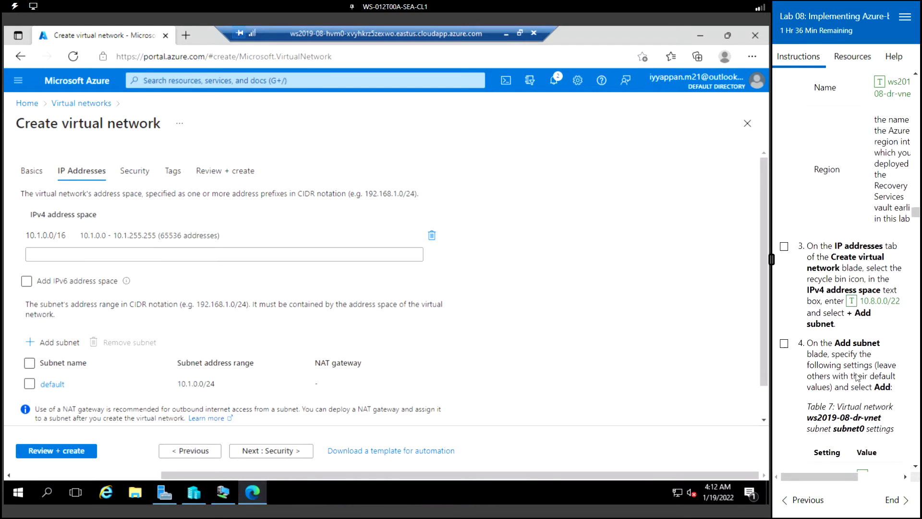
click(104, 234)
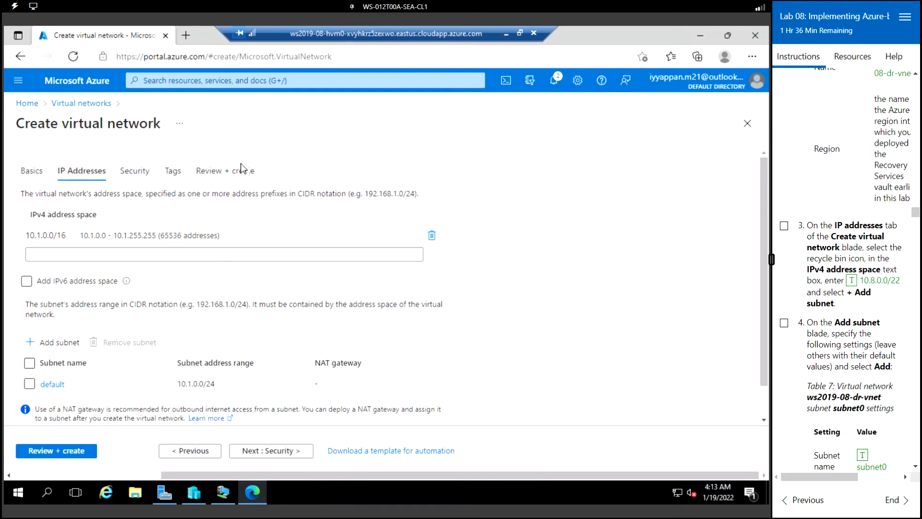
click(84, 233)
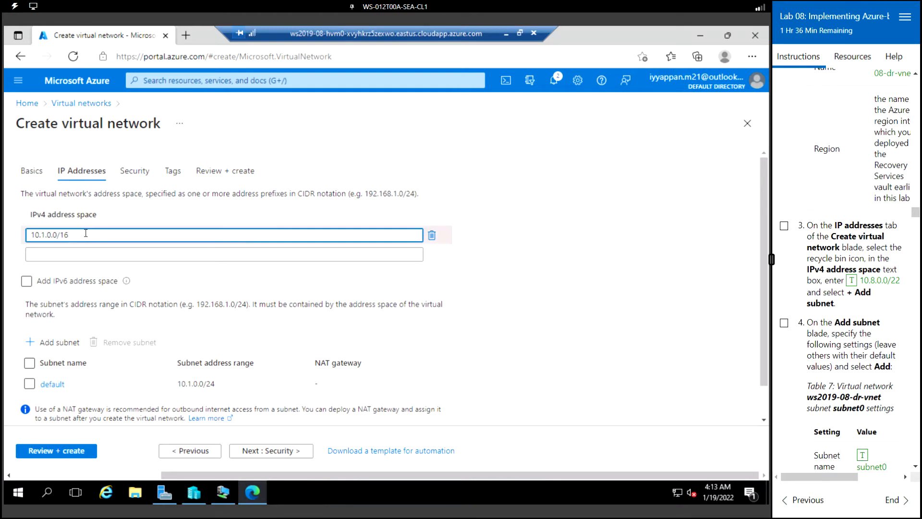
drag(86, 233, 27, 236)
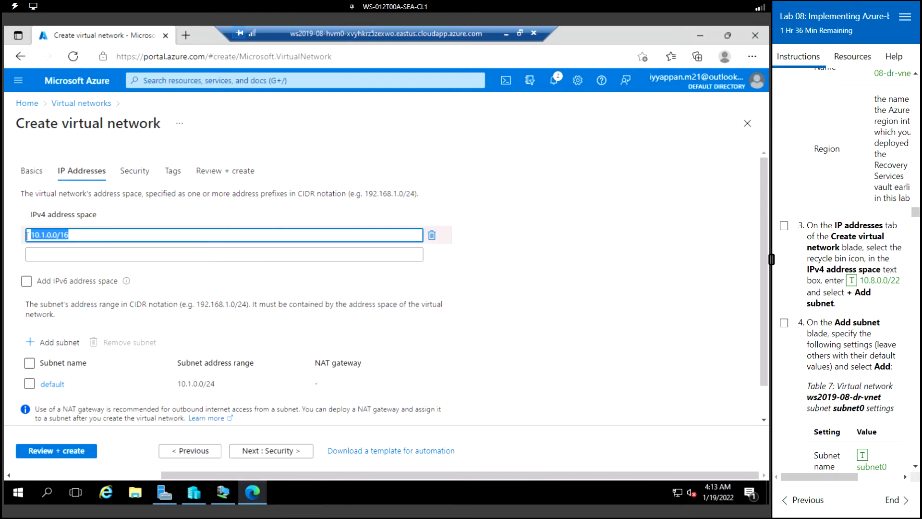
click(853, 284)
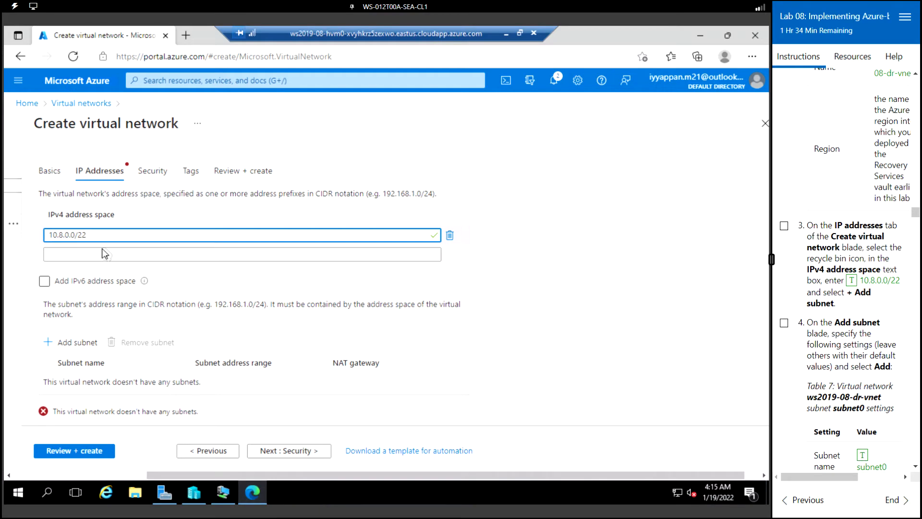
Step: Add a subnet named subnet0 with the address range 10.8.0.0/24 to the virtual network
click(71, 345)
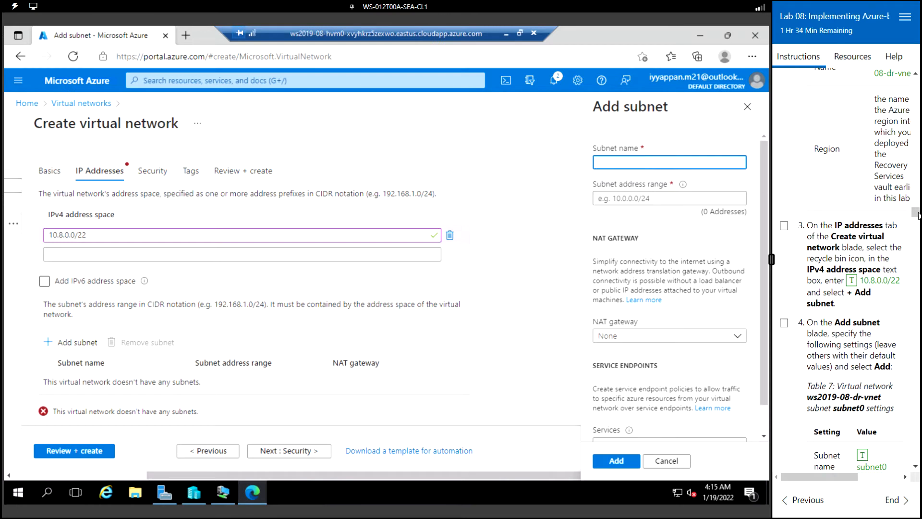
scroll(846, 320, down, 1)
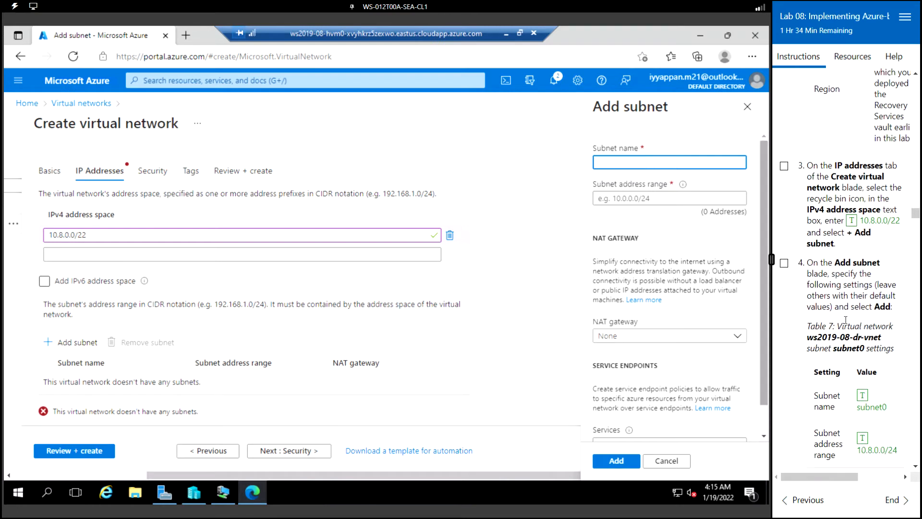
click(869, 403)
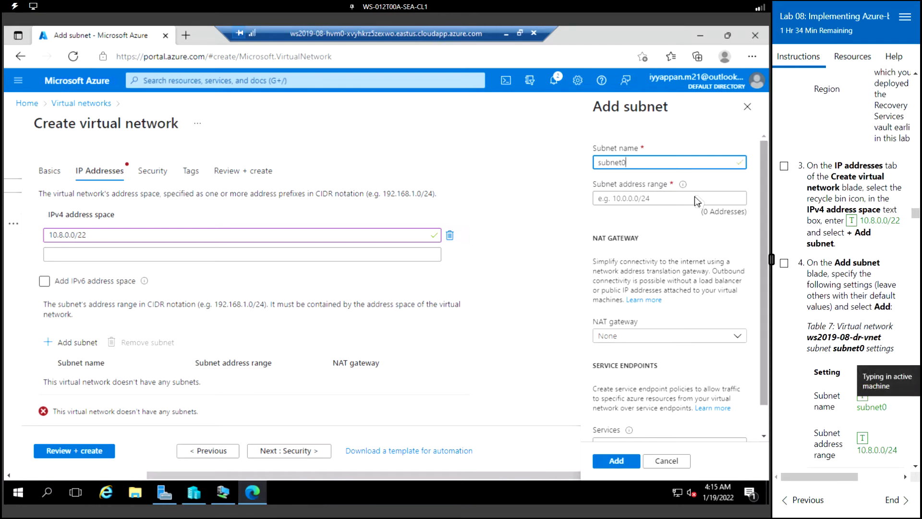
click(662, 200)
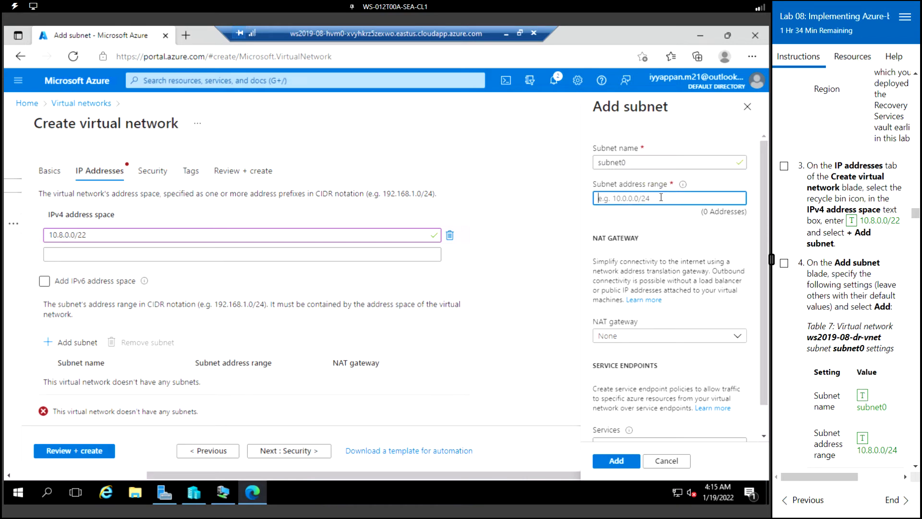
click(863, 435)
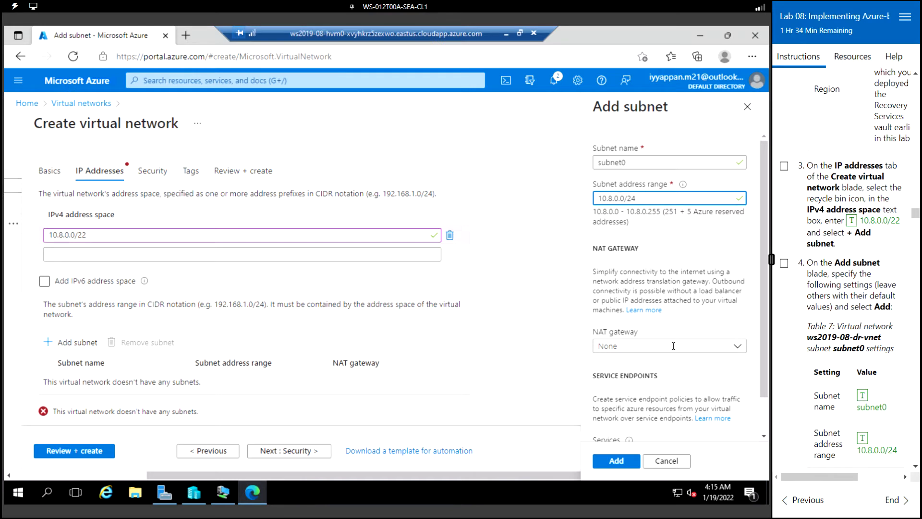
click(624, 465)
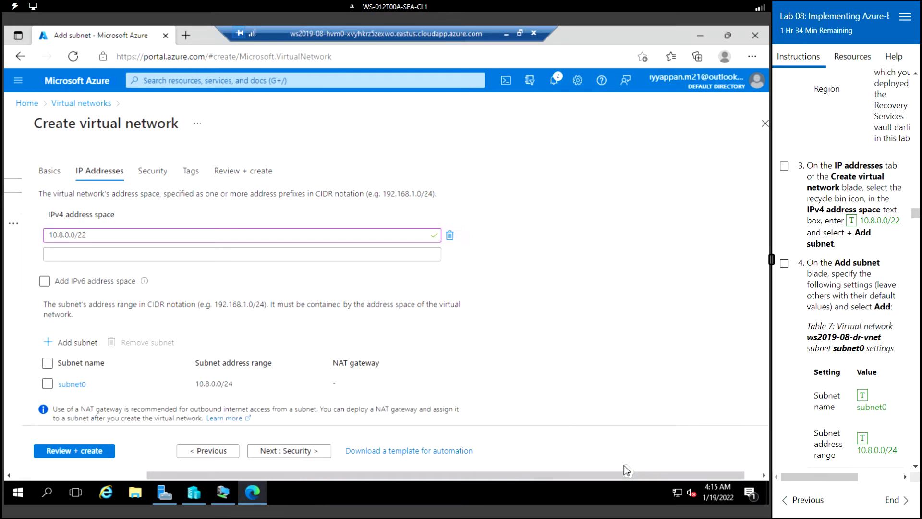
scroll(867, 320, down, 4)
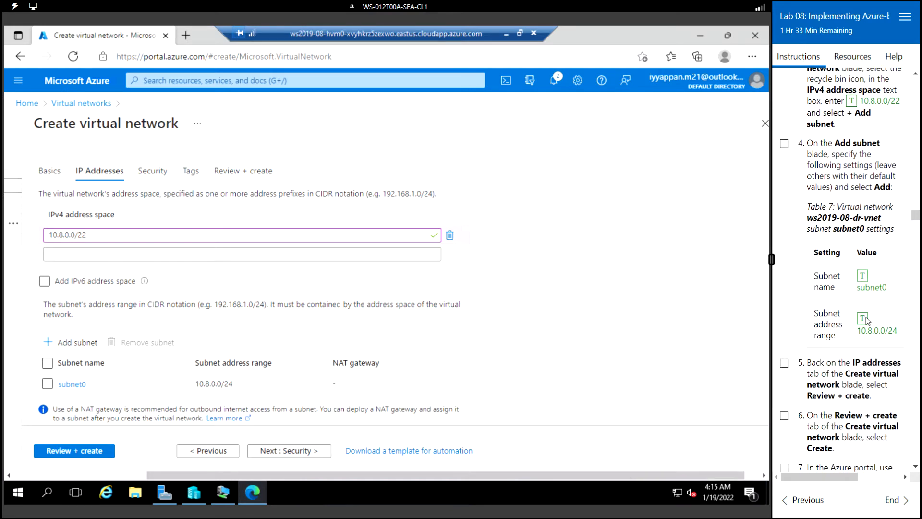
scroll(866, 317, down, 1)
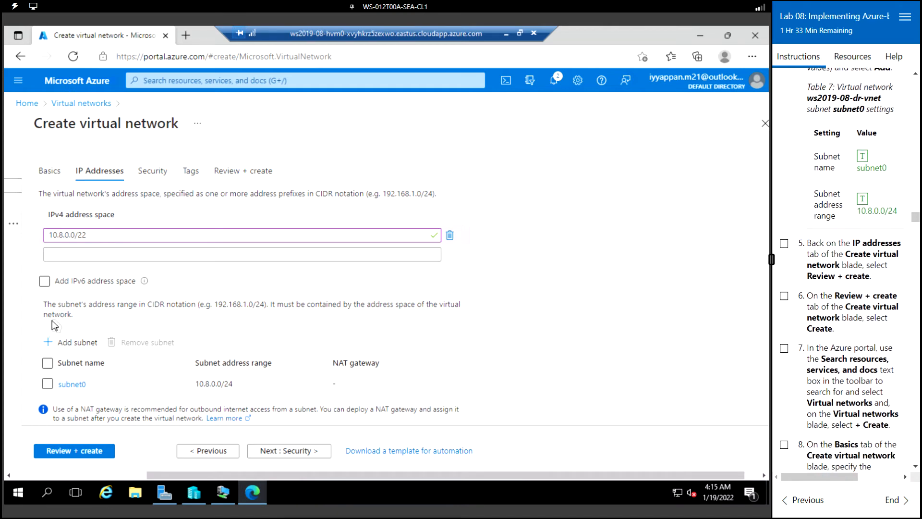
Step: Validate the configuration of the ws2019-08-dr-vnet virtual network and deploy it
click(91, 451)
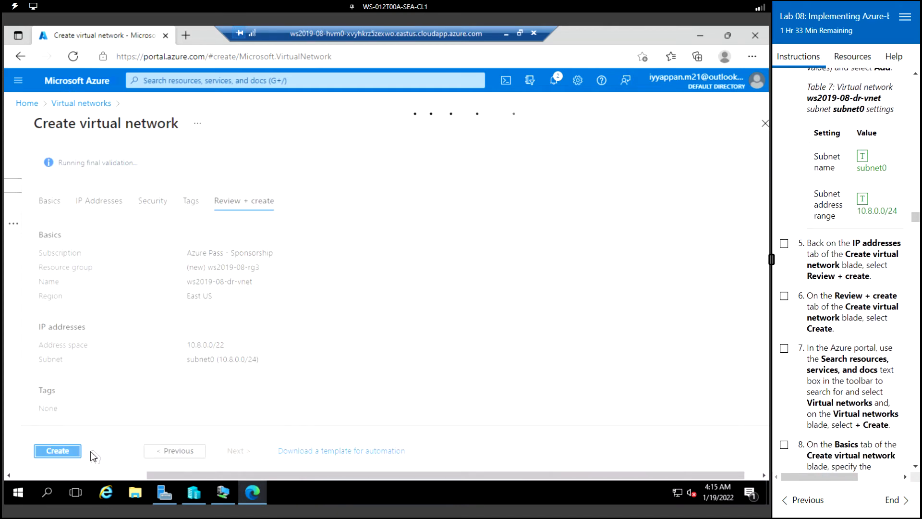
click(58, 451)
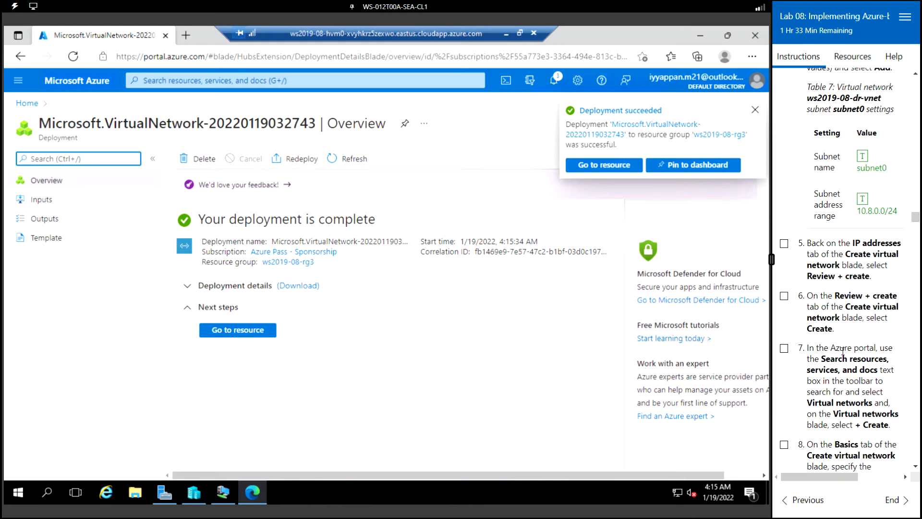
Step: Return to the Virtual networks service and start creating another virtual network, following the lab's next instructions
scroll(837, 352, down, 1)
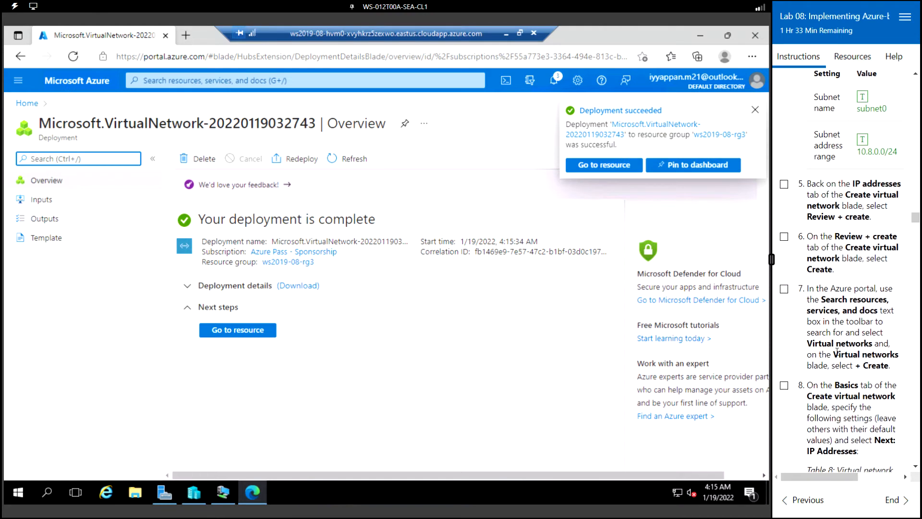
scroll(837, 352, down, 1)
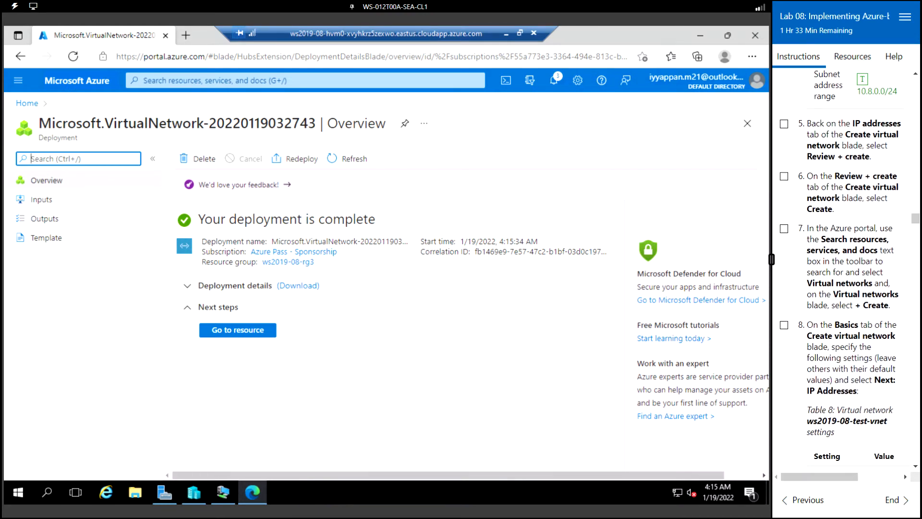
scroll(837, 351, down, 2)
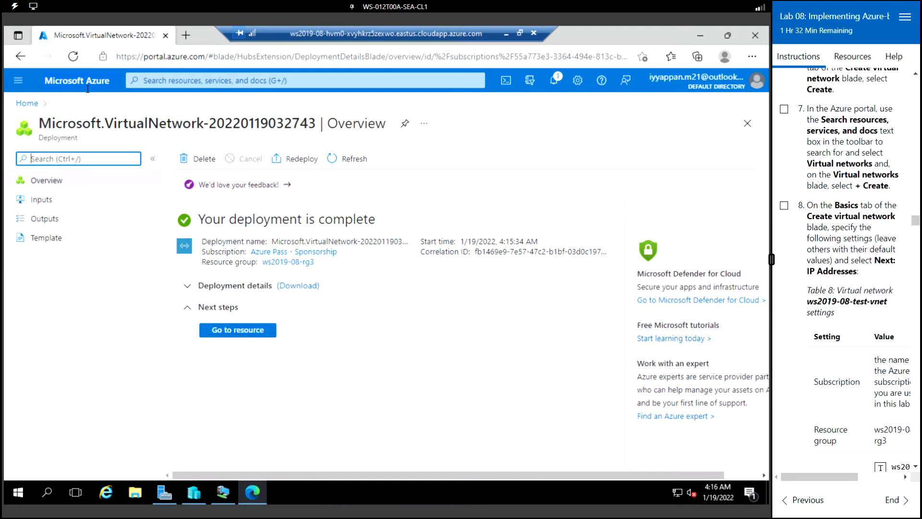
click(192, 80)
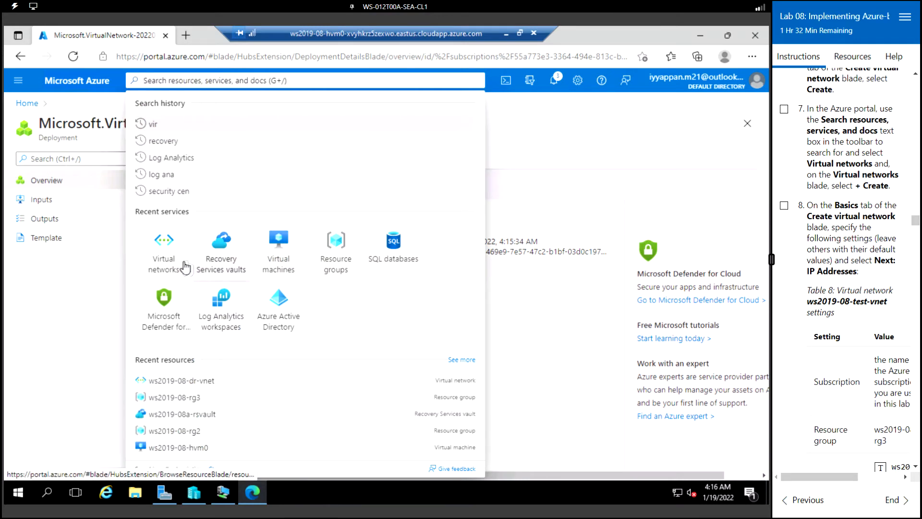
click(163, 262)
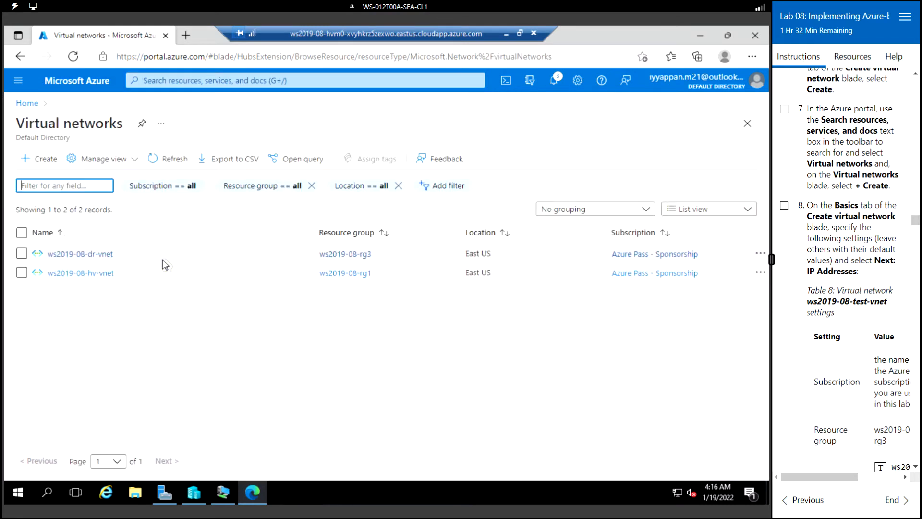
click(44, 162)
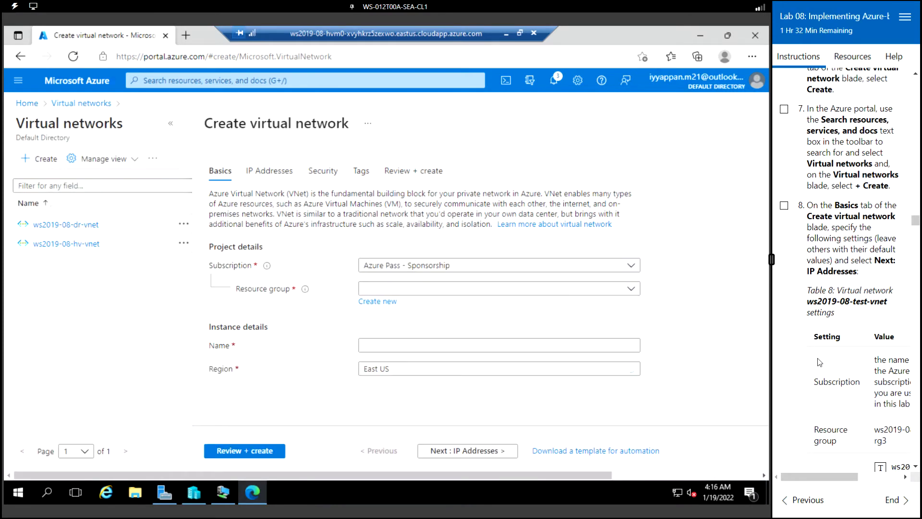
Step: Assign the new virtual network to the existing resource group ws2019-08-rg3 and name it ws2019-08-test-vnet
scroll(819, 361, down, 2)
click(431, 288)
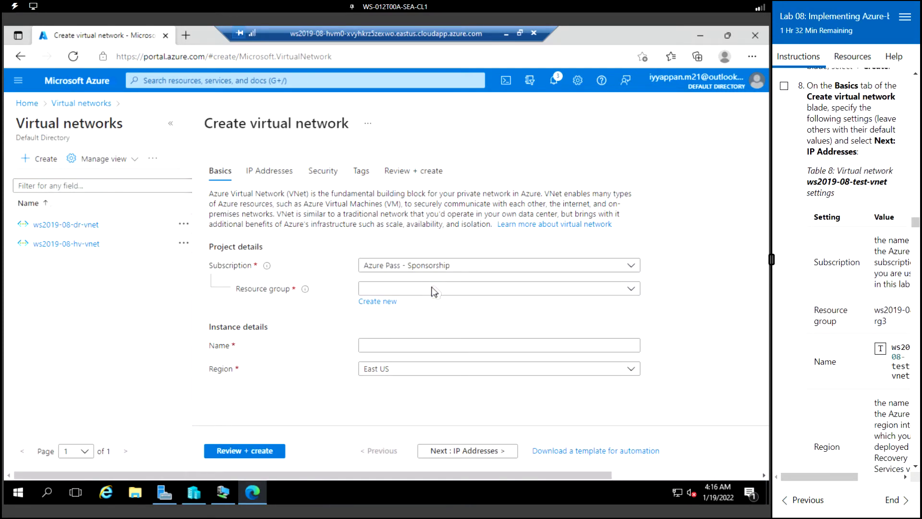
click(413, 386)
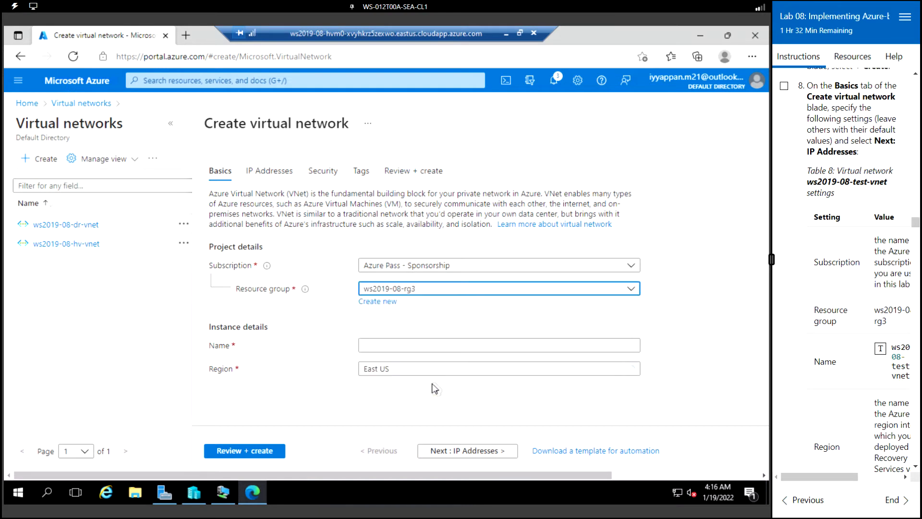
click(384, 344)
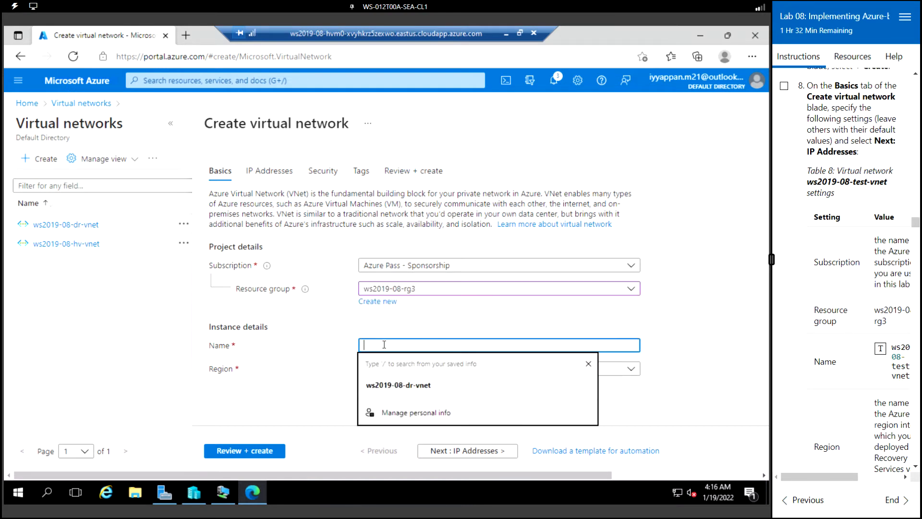
click(880, 348)
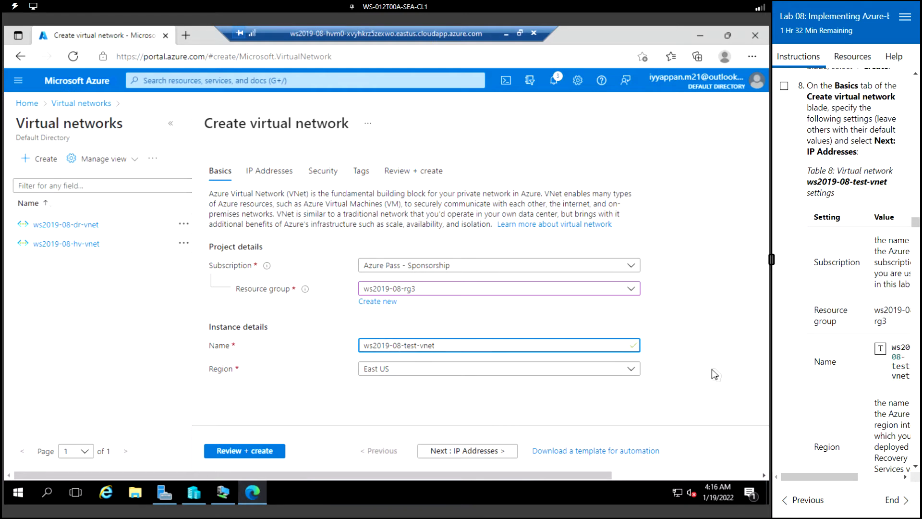
Step: Continue to the test network's IP address settings and replace the default IPv4 address space with 10.0.0.0/22
scroll(871, 358, down, 3)
scroll(872, 357, down, 2)
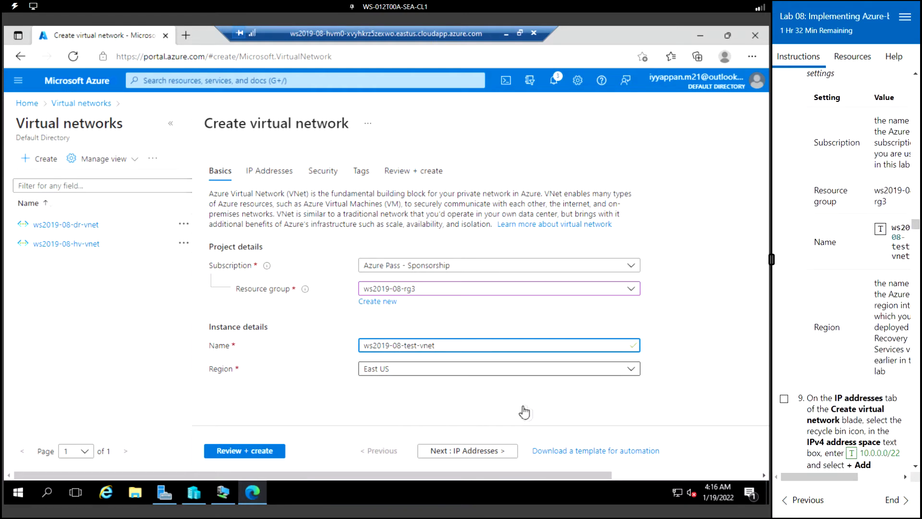
click(489, 450)
scroll(810, 332, down, 5)
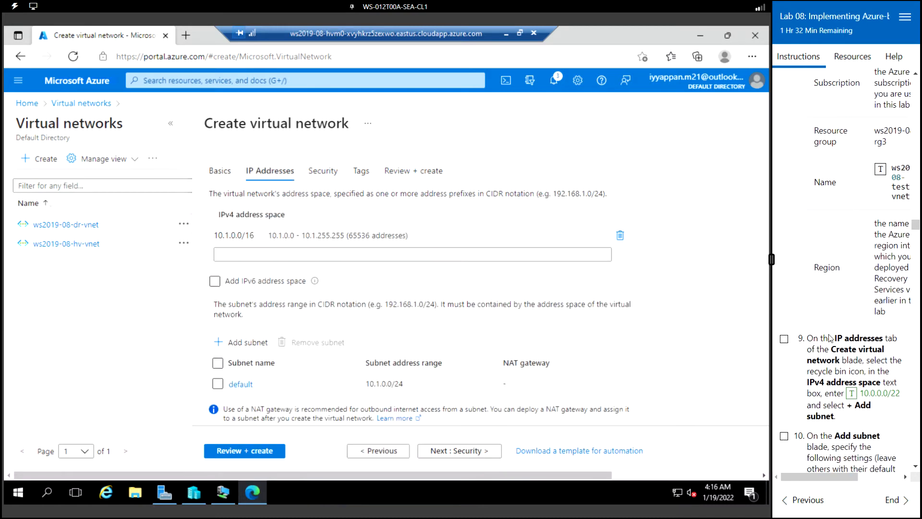
click(331, 237)
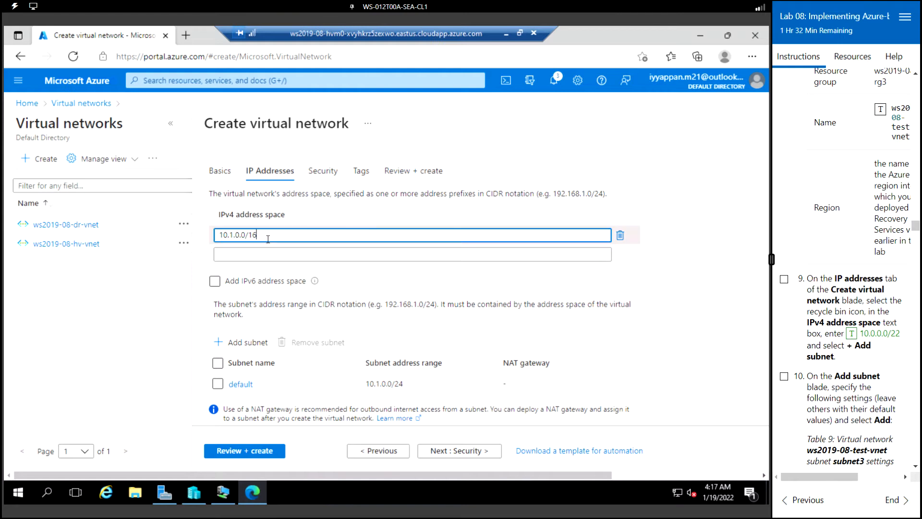
click(620, 235)
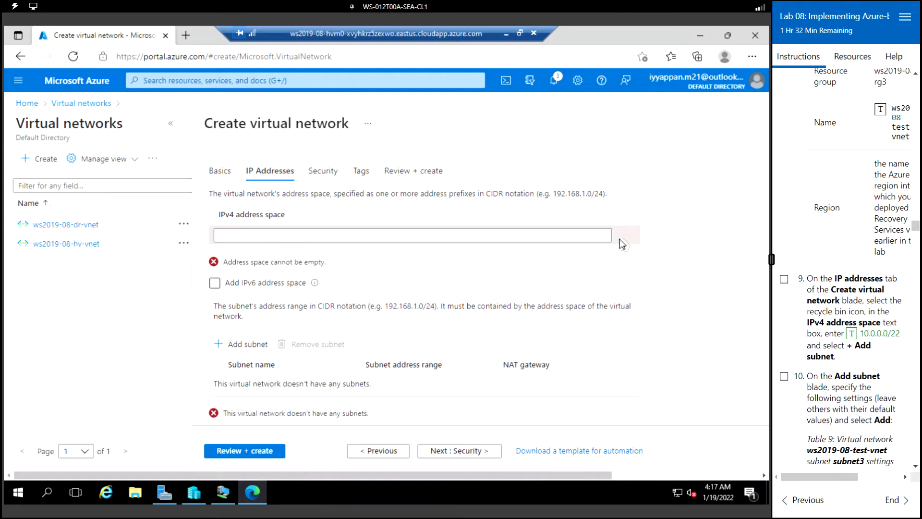
click(301, 239)
click(852, 332)
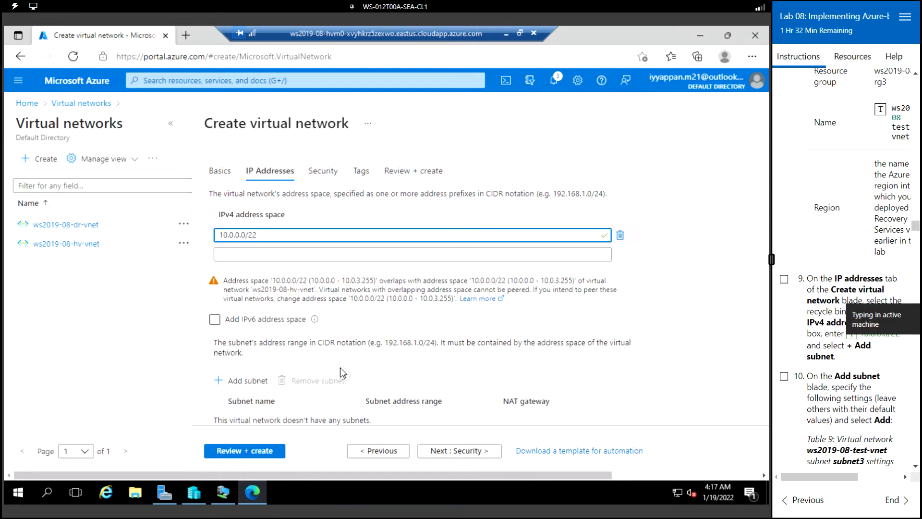
Step: Add a subnet named subnet3 with the address range 10.0.2.0/24 to the test virtual network
click(246, 380)
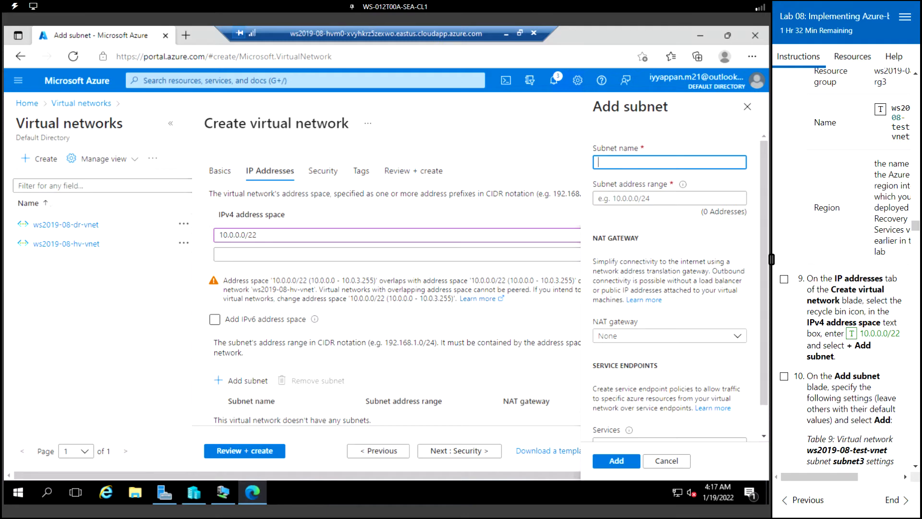
scroll(808, 355, down, 3)
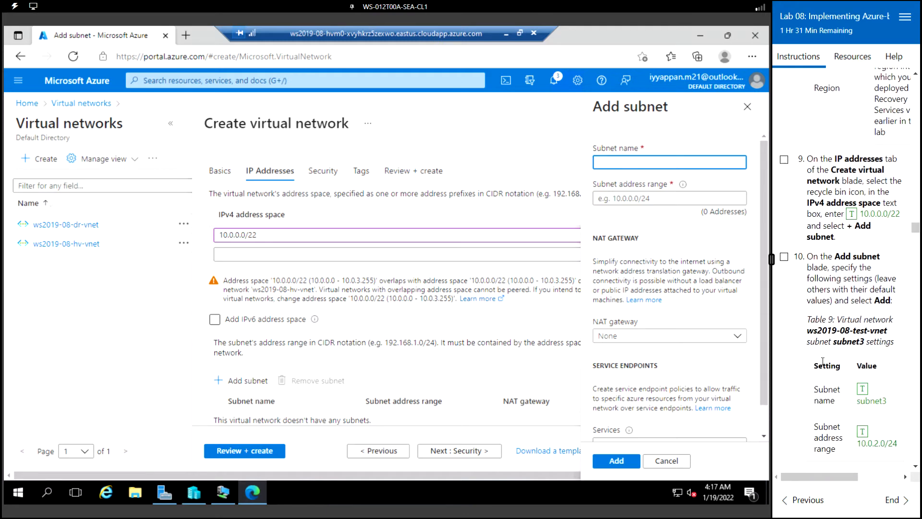
click(862, 389)
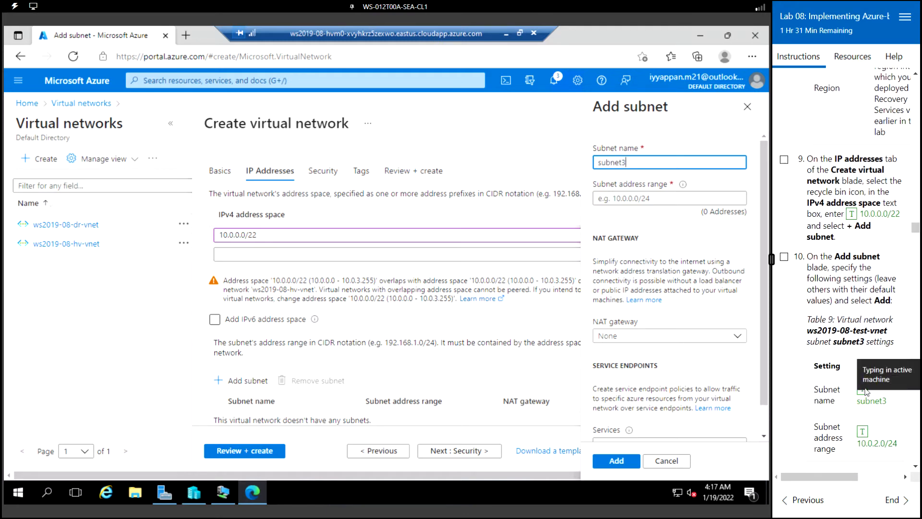
click(660, 199)
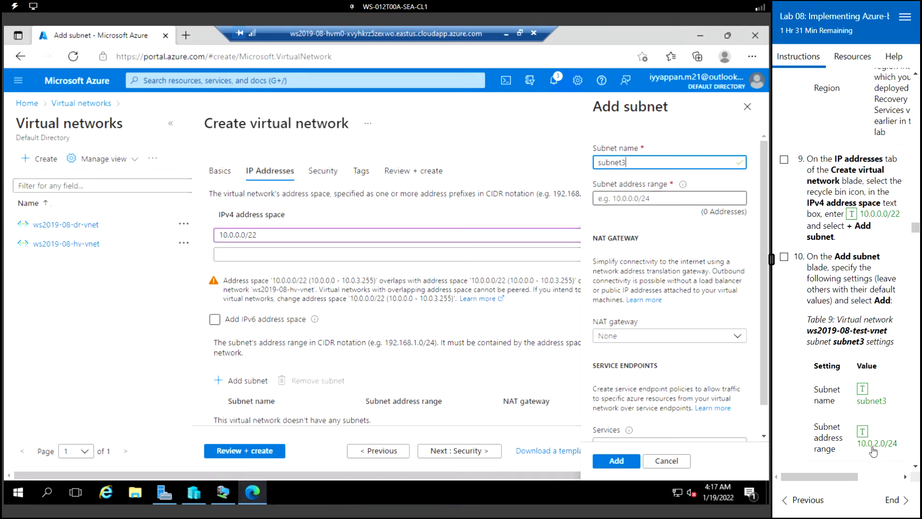
click(866, 434)
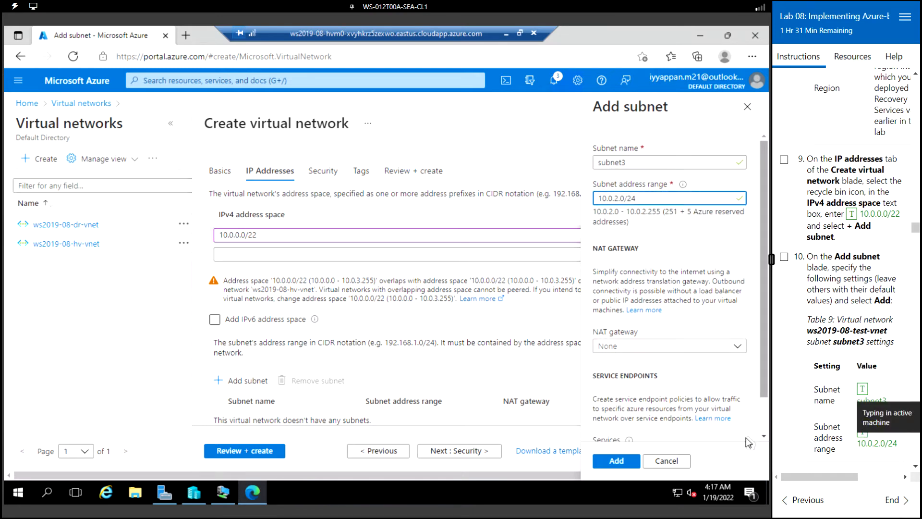
click(617, 460)
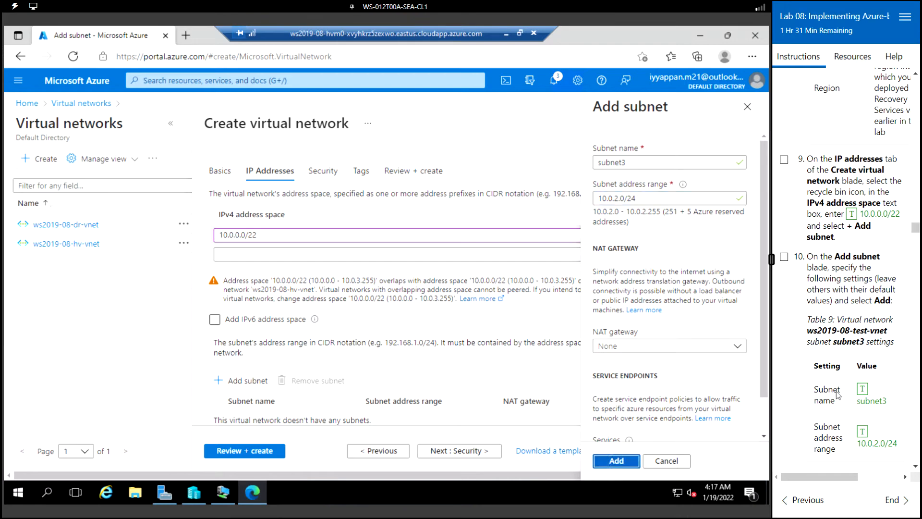
Step: Validate the configuration of the ws2019-08-test-vnet virtual network and deploy it
scroll(862, 364, down, 3)
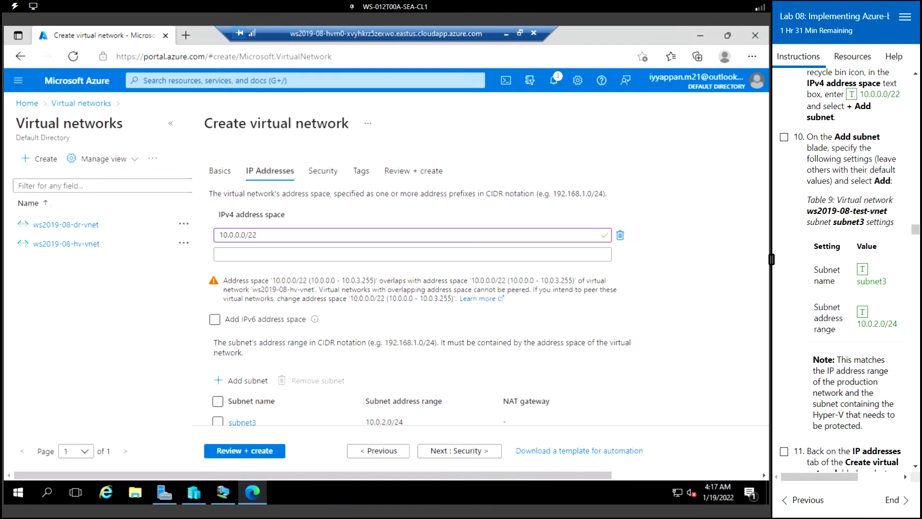
scroll(845, 269, down, 3)
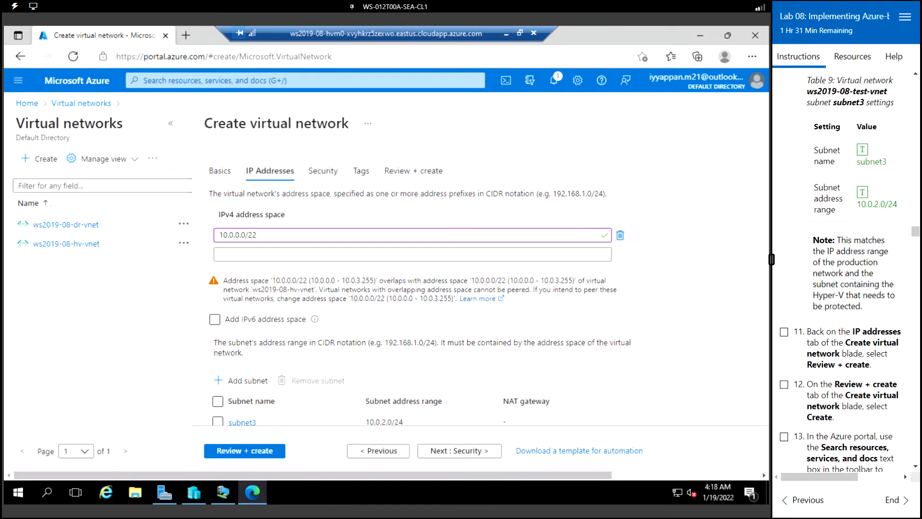
click(251, 451)
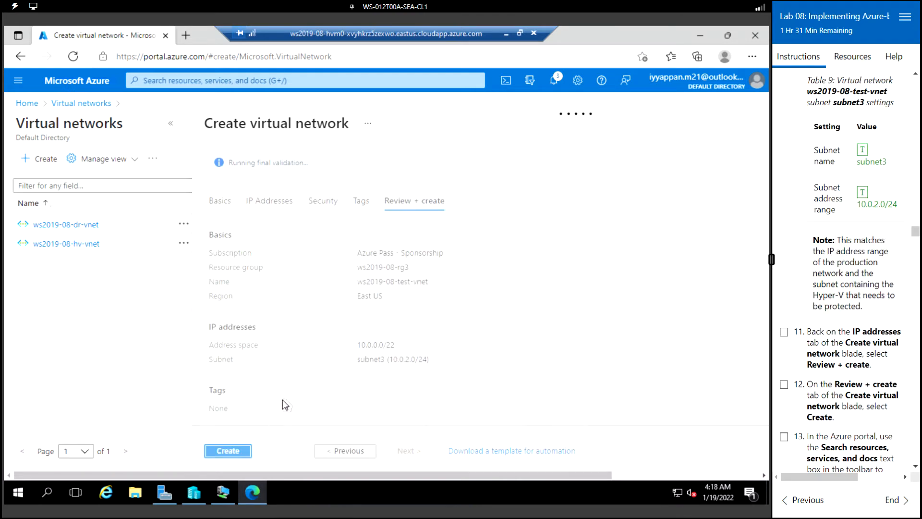
click(242, 453)
Step: Search the portal for the Storage accounts service and start creating a new storage account
scroll(811, 322, down, 5)
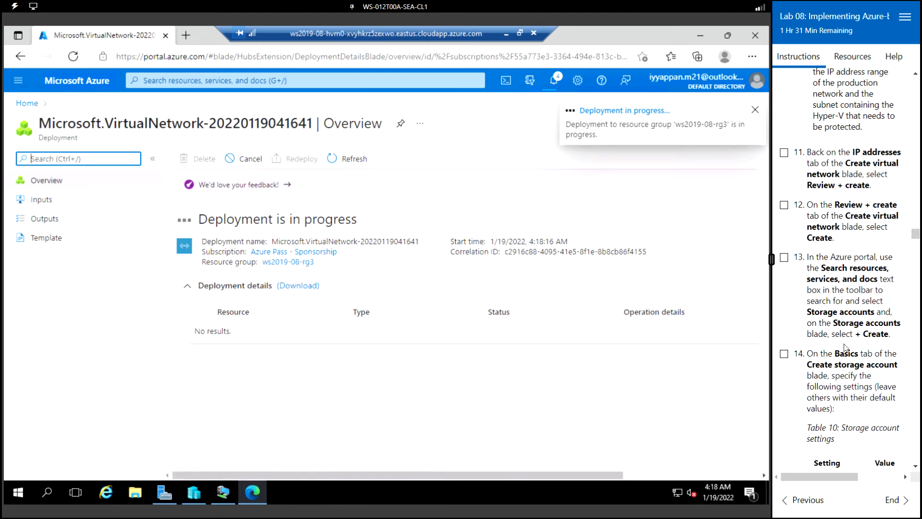
click(201, 81)
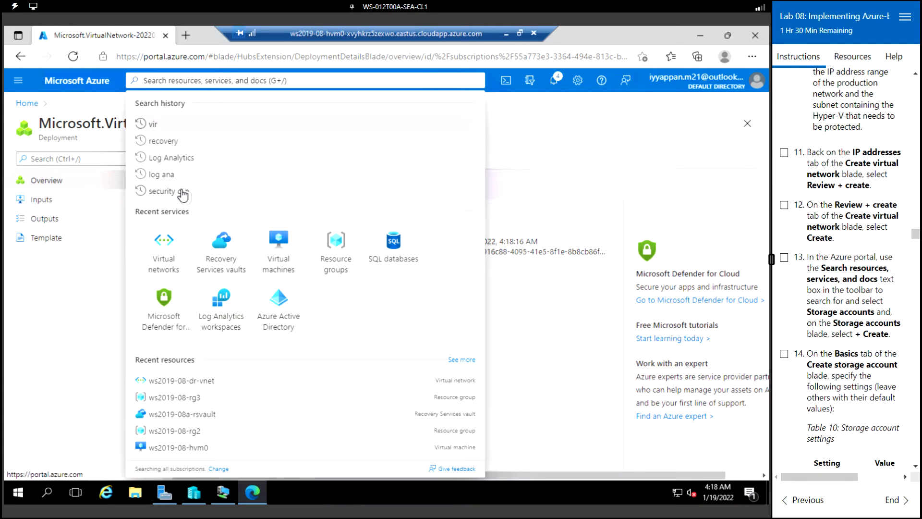
text(storage)
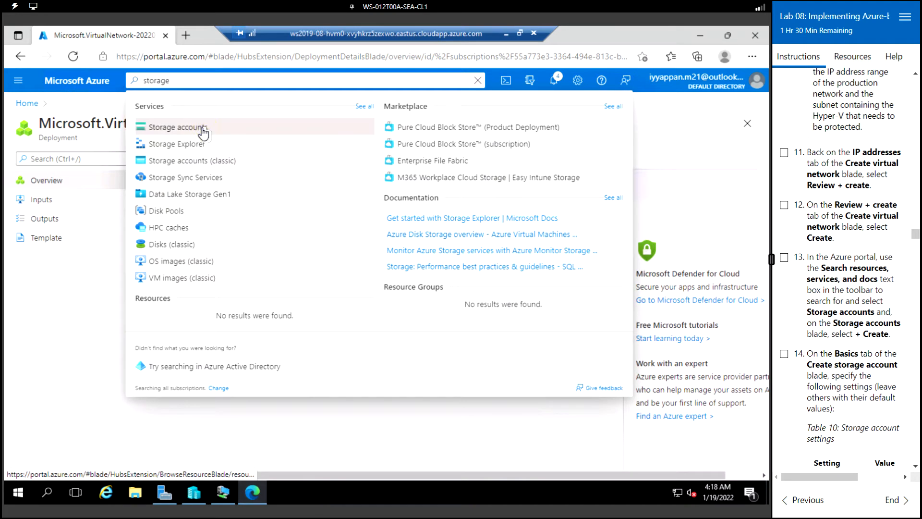
click(204, 127)
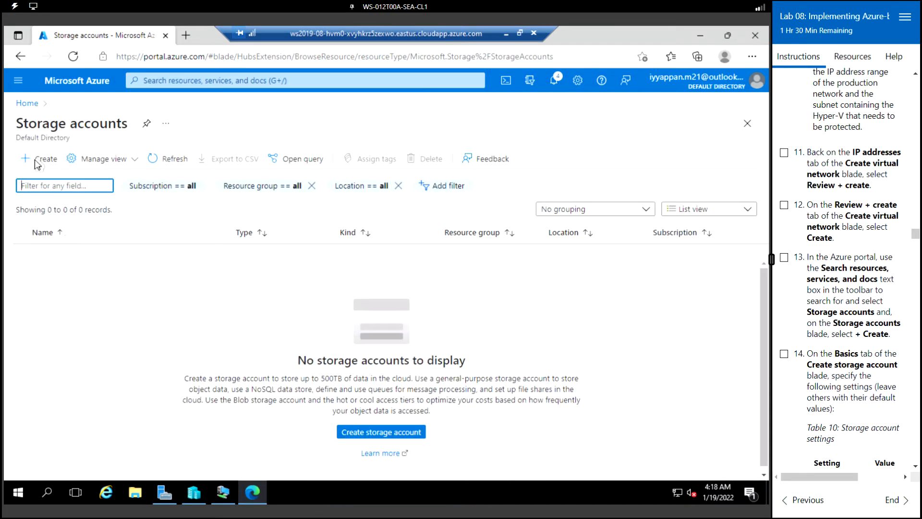
click(37, 161)
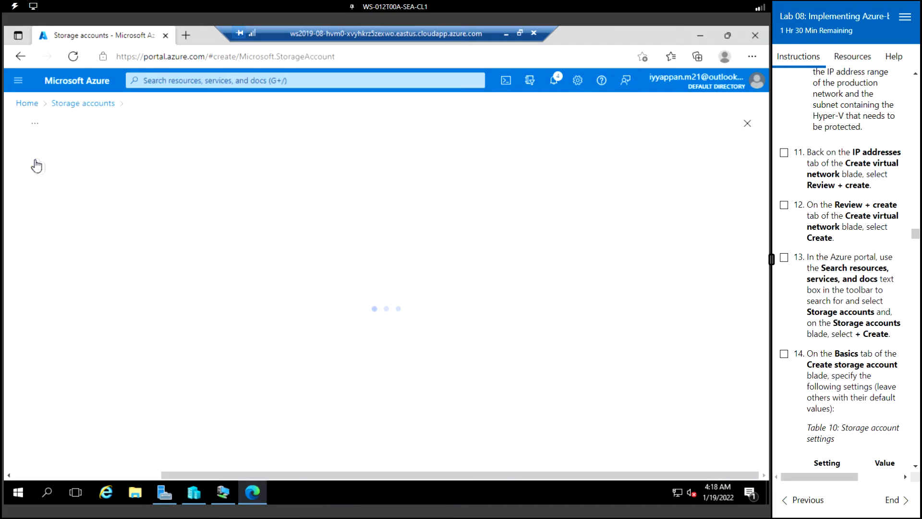
Step: Set the storage account's resource group to ws2019-08-rg3, consulting the lab's required storage settings
scroll(791, 276, down, 5)
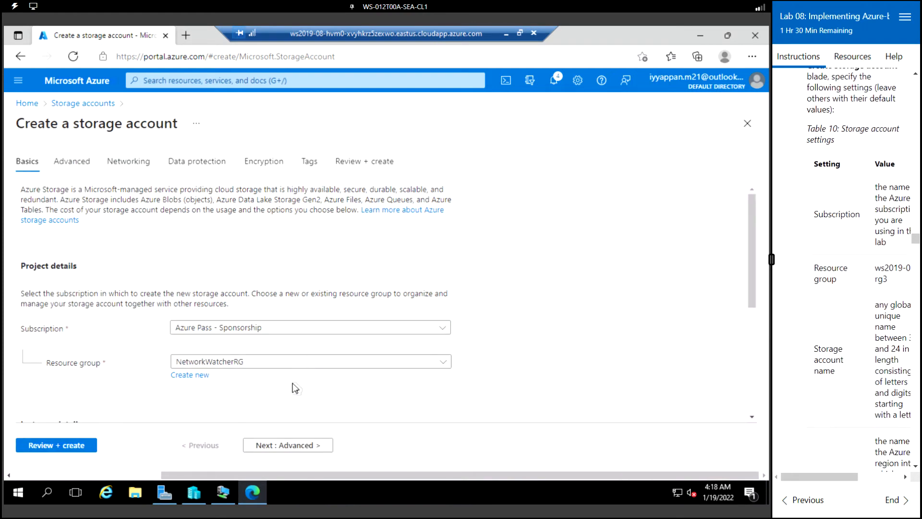
click(438, 364)
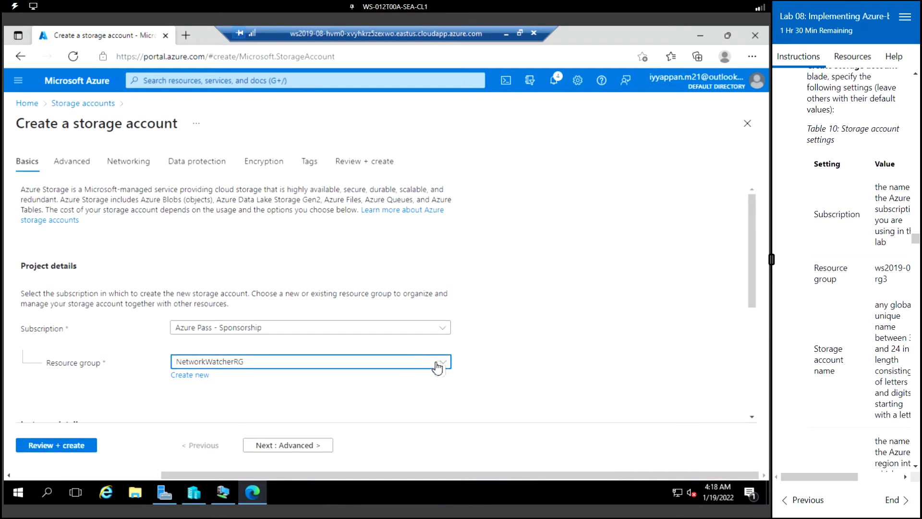
click(224, 345)
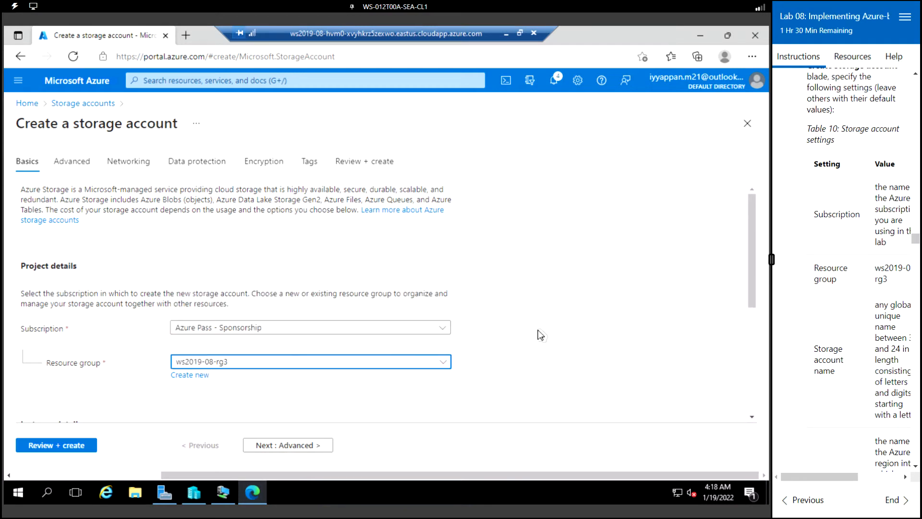
scroll(546, 340, down, 5)
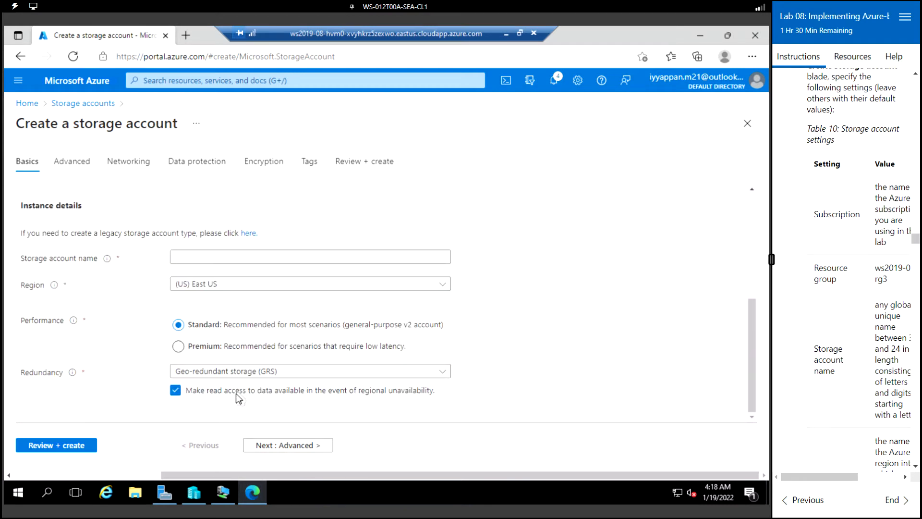
Step: Name the storage account acomputergurustoracc01 and set its redundancy to Locally-redundant storage (LRS)
click(217, 256)
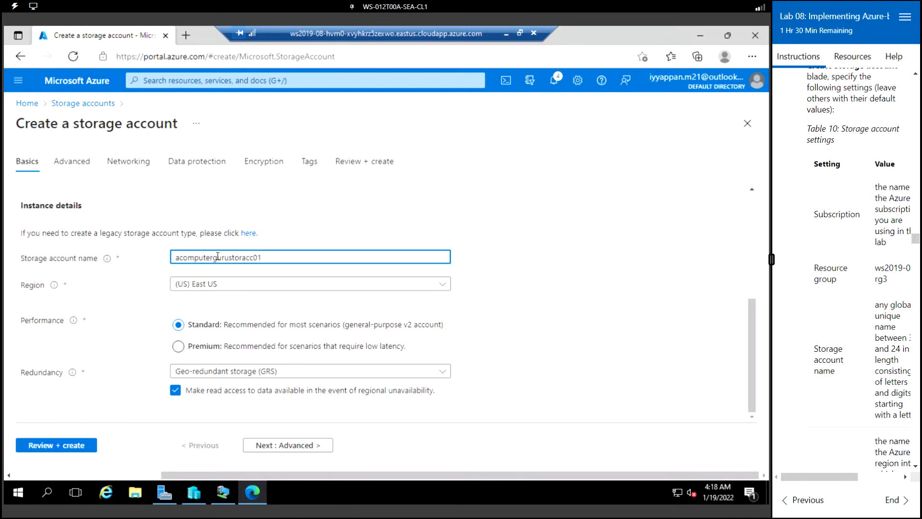
scroll(839, 317, down, 5)
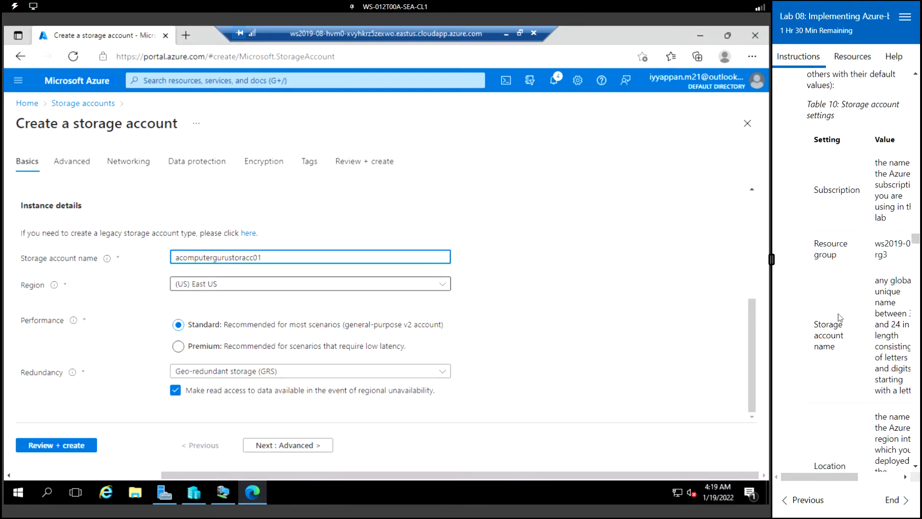
scroll(840, 318, down, 1)
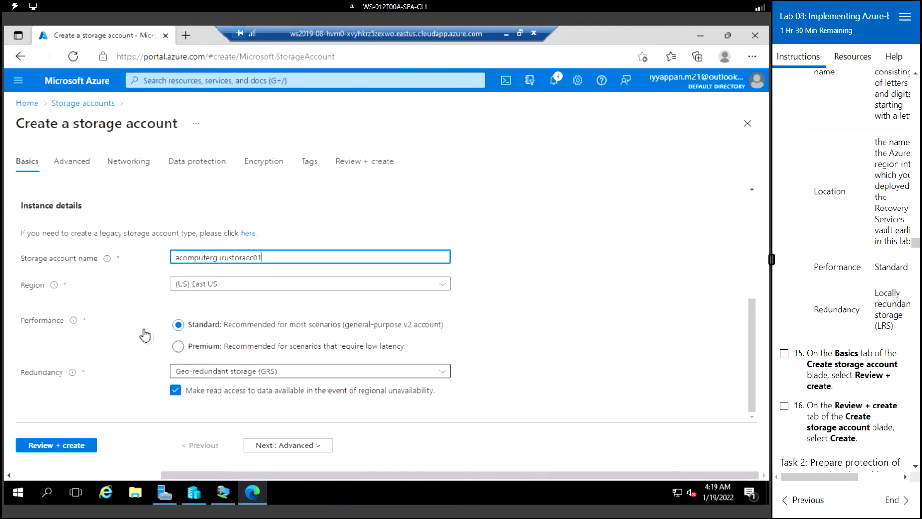
click(252, 372)
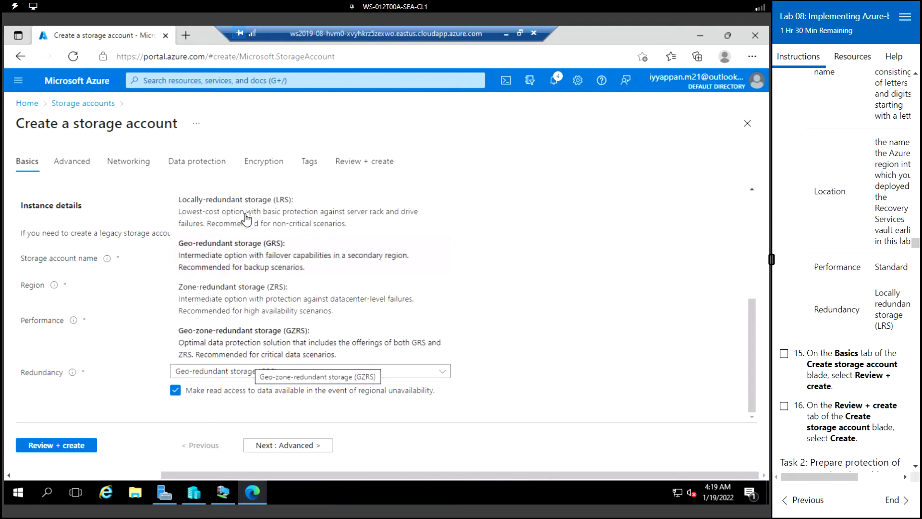
click(247, 216)
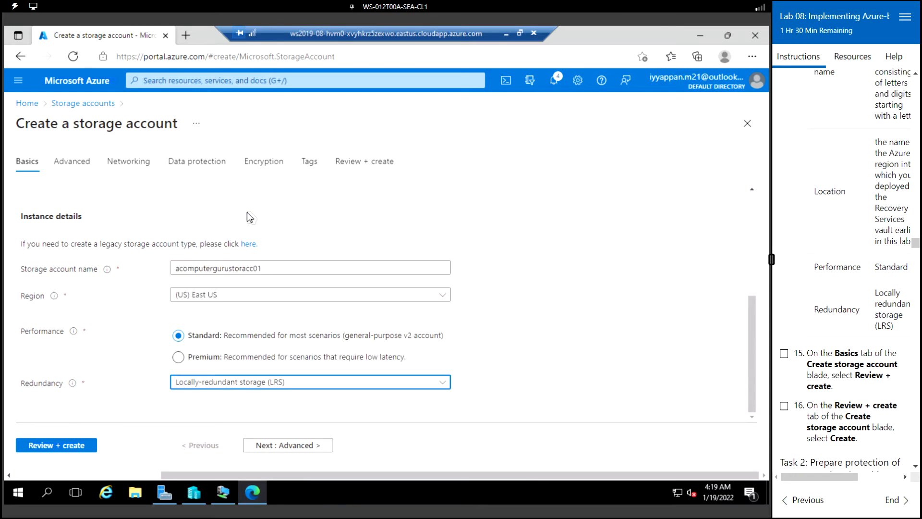
Step: Validate the storage account configuration and deploy it
click(70, 450)
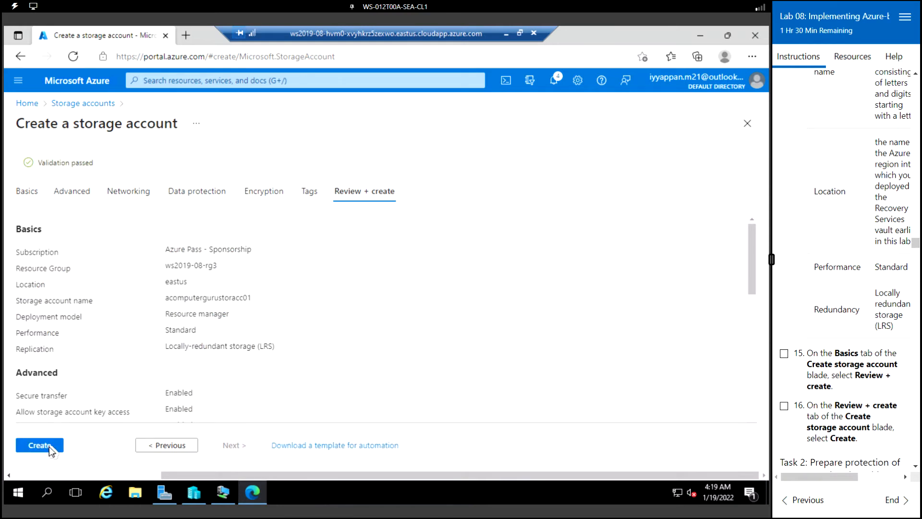
click(50, 447)
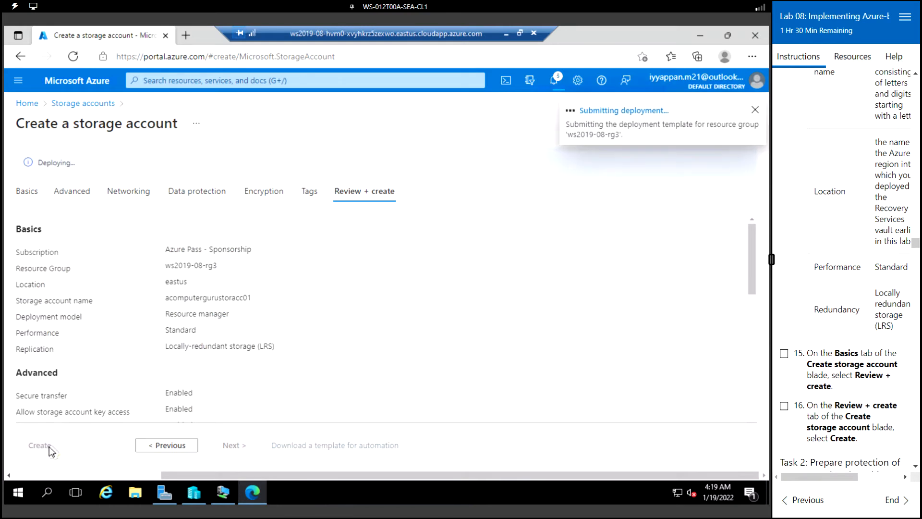
scroll(818, 323, down, 6)
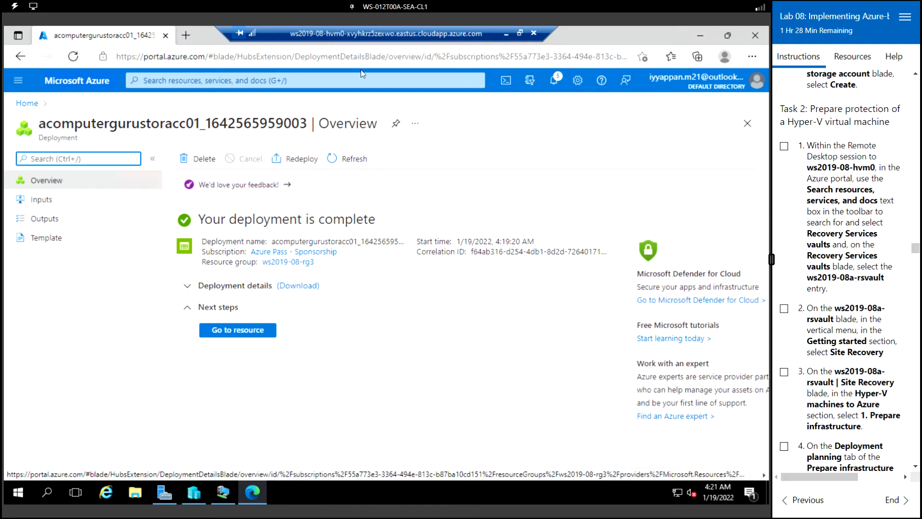
Step: Search the portal for Recovery Services vaults and open the ws2019-08a-rsvault vault
click(93, 86)
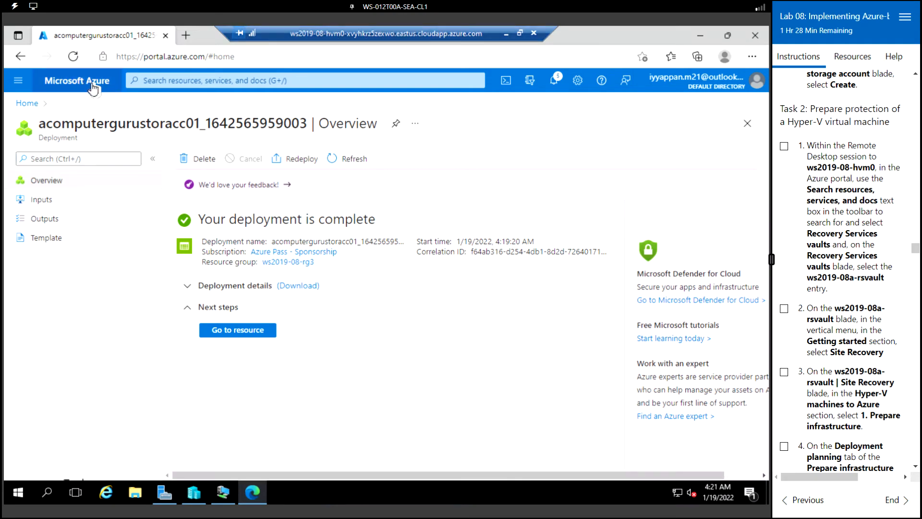
click(234, 81)
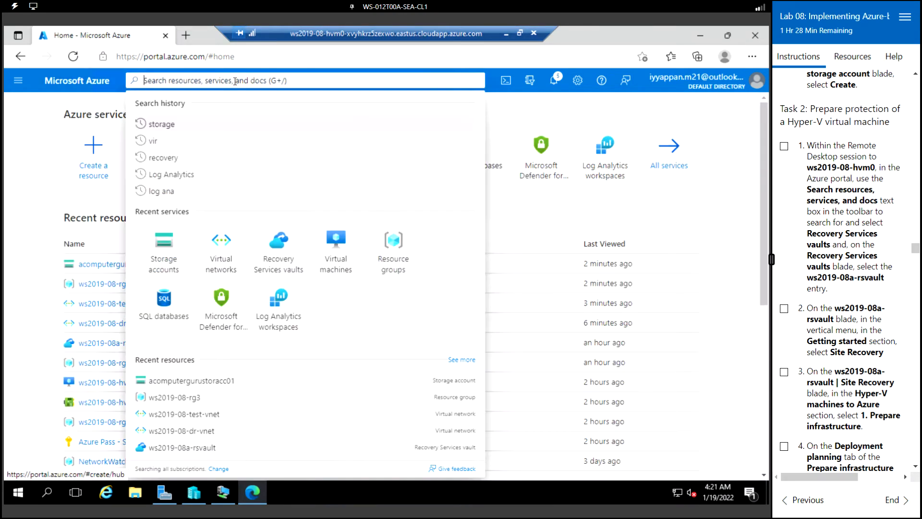
click(169, 157)
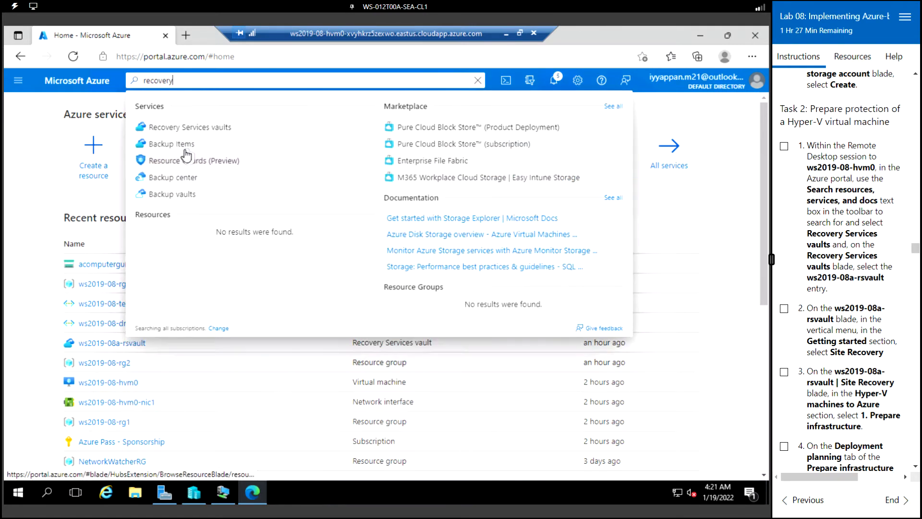
click(227, 127)
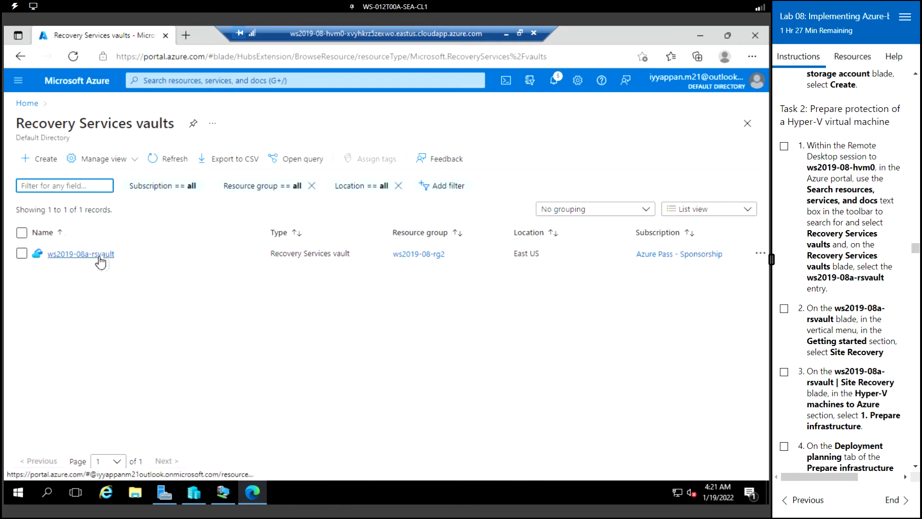
click(99, 259)
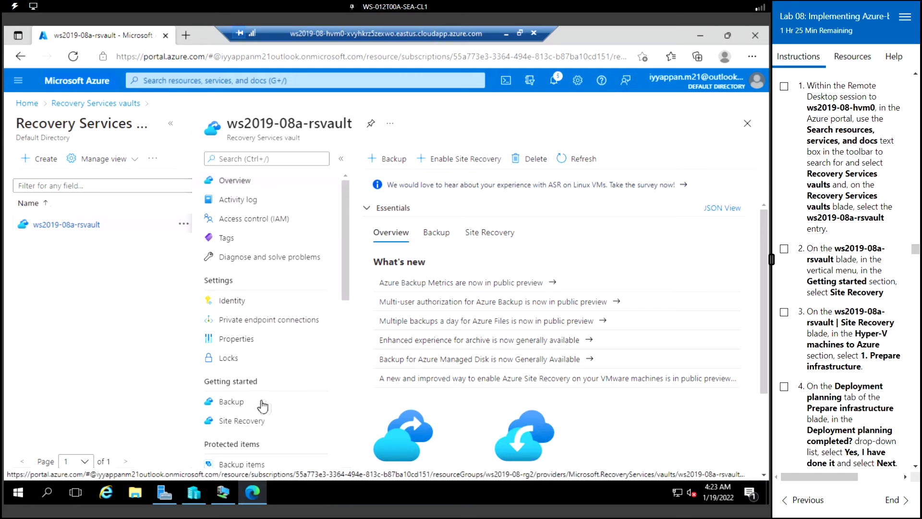
Step: Open the vault's Site Recovery page and start preparing the infrastructure for Hyper-V machines to Azure
click(248, 422)
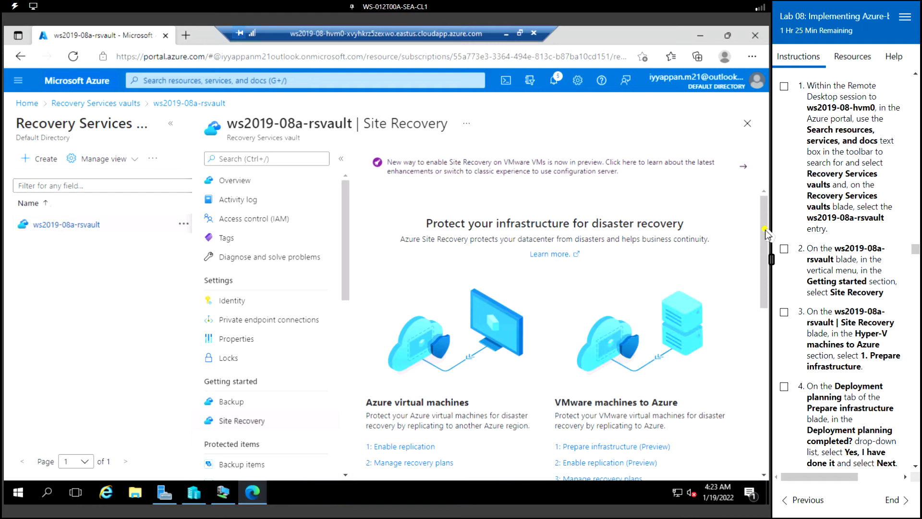
drag(765, 254, 763, 263)
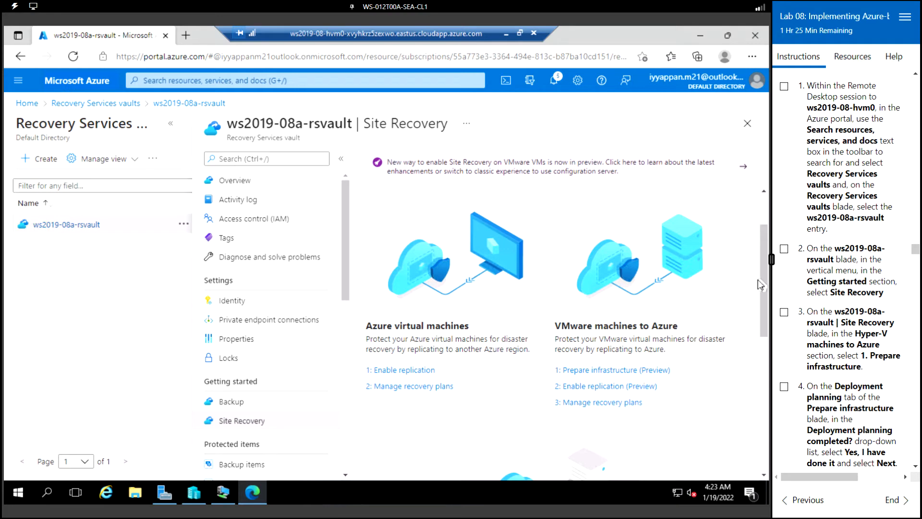
scroll(767, 311, down, 2)
scroll(766, 311, down, 5)
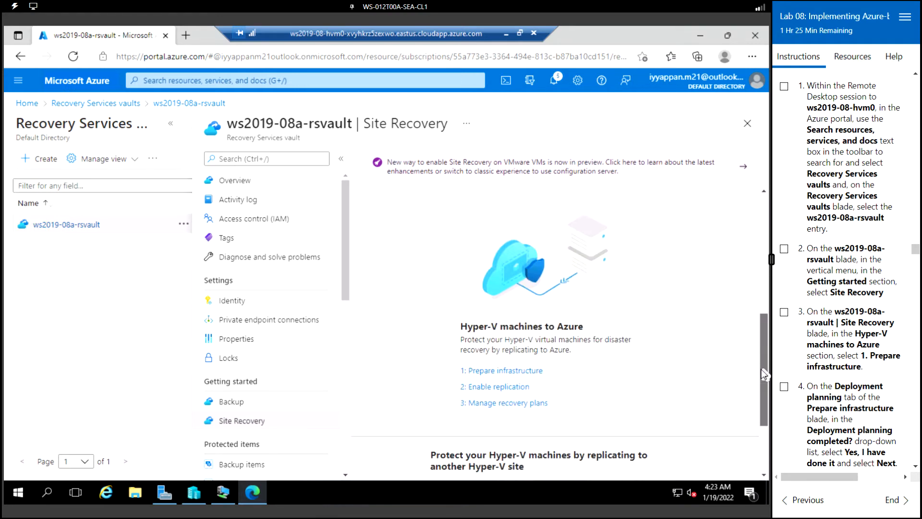
scroll(765, 373, down, 1)
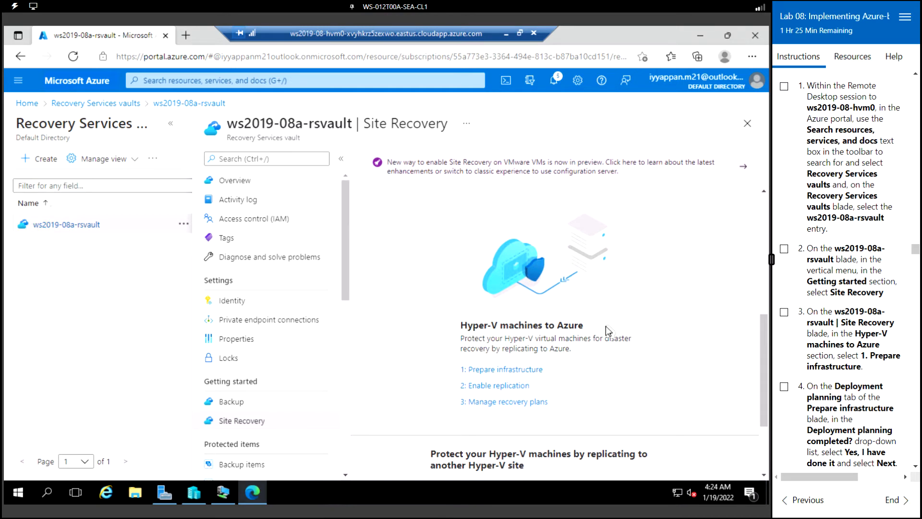
click(517, 371)
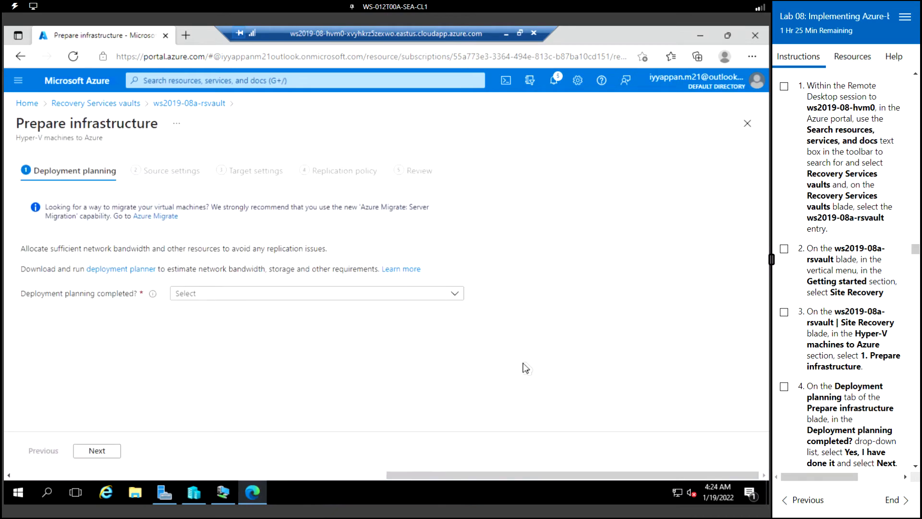
Step: Mark deployment planning as completed with "Yes, I have done it" and continue to the source settings
click(302, 294)
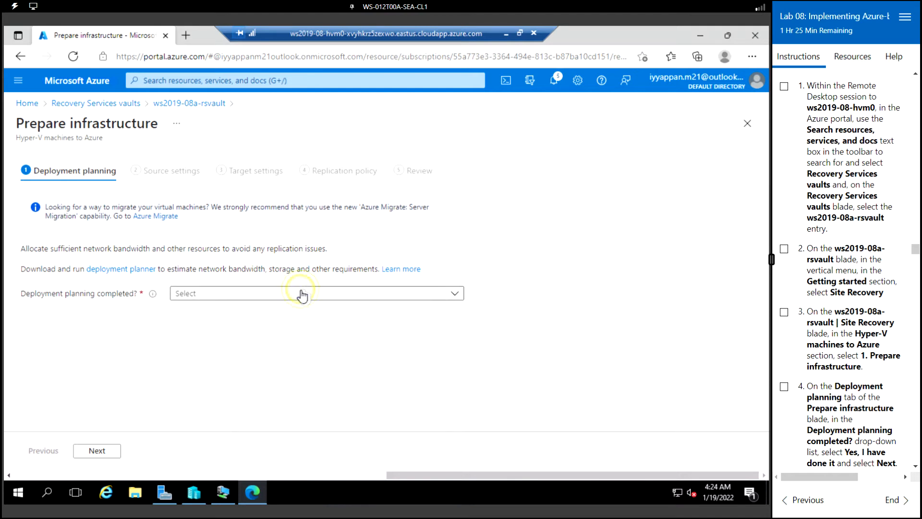
click(234, 312)
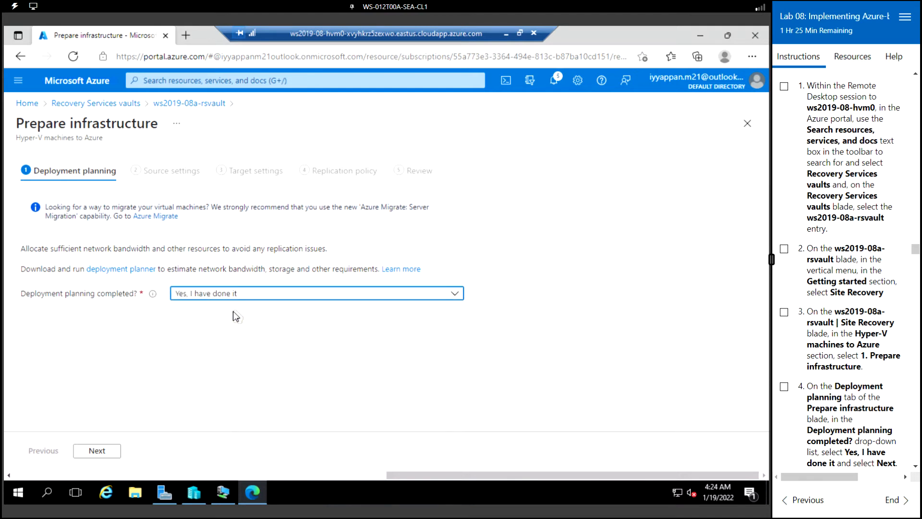
click(230, 499)
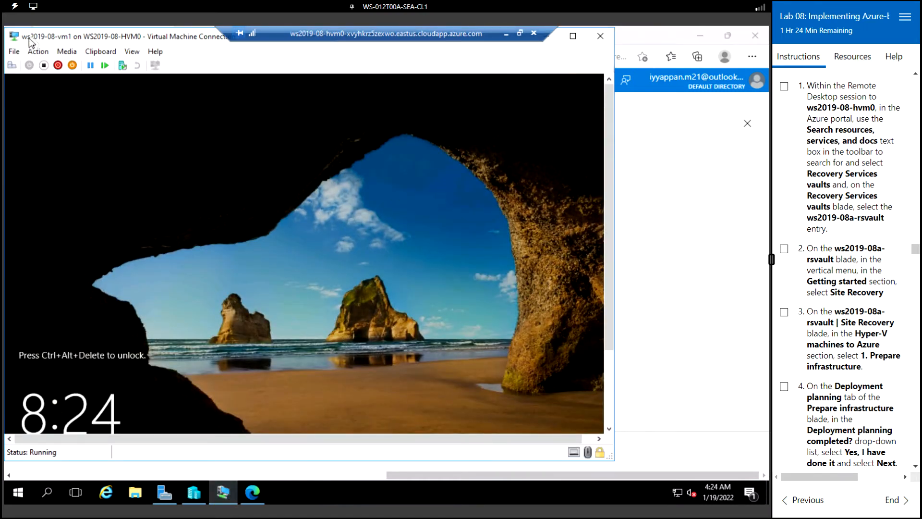
click(670, 37)
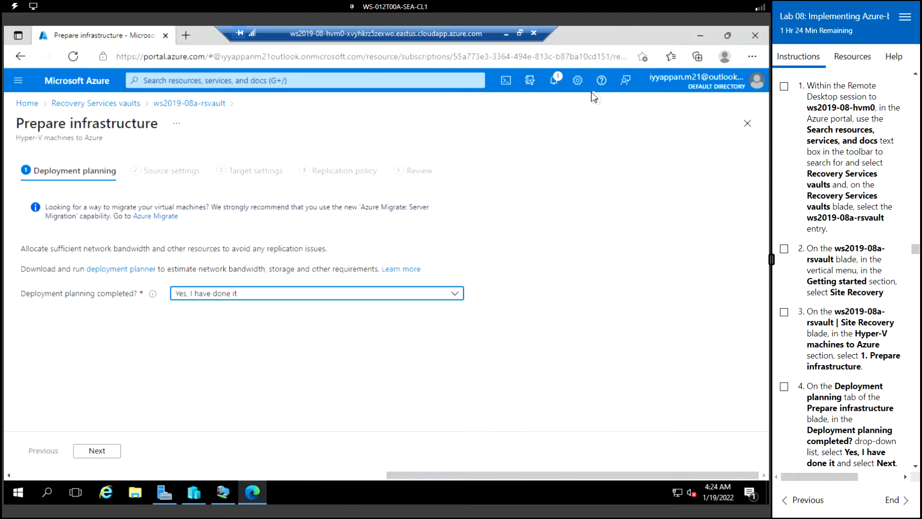
click(107, 454)
Step: Choose No for using System Center VMM and create a Hyper-V site named ws2019-08Hyper-Vsite
scroll(827, 297, down, 3)
scroll(827, 296, down, 3)
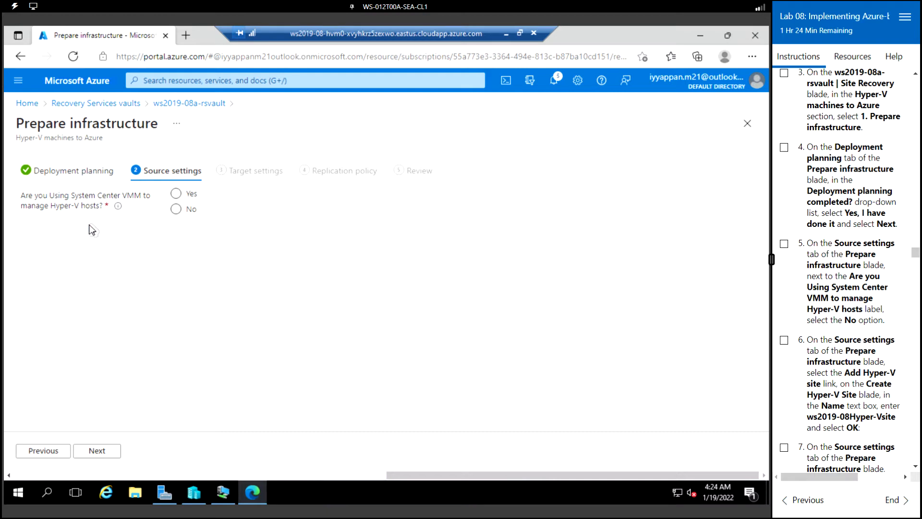
click(176, 210)
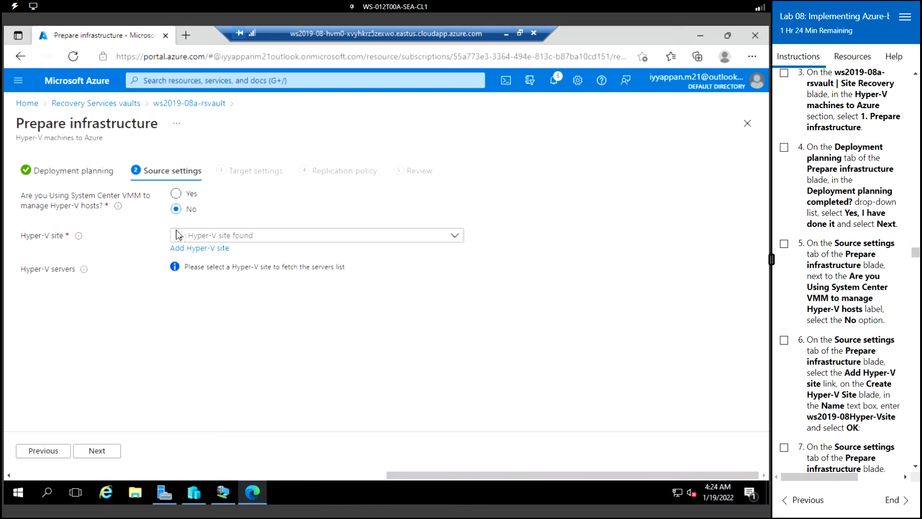
click(208, 252)
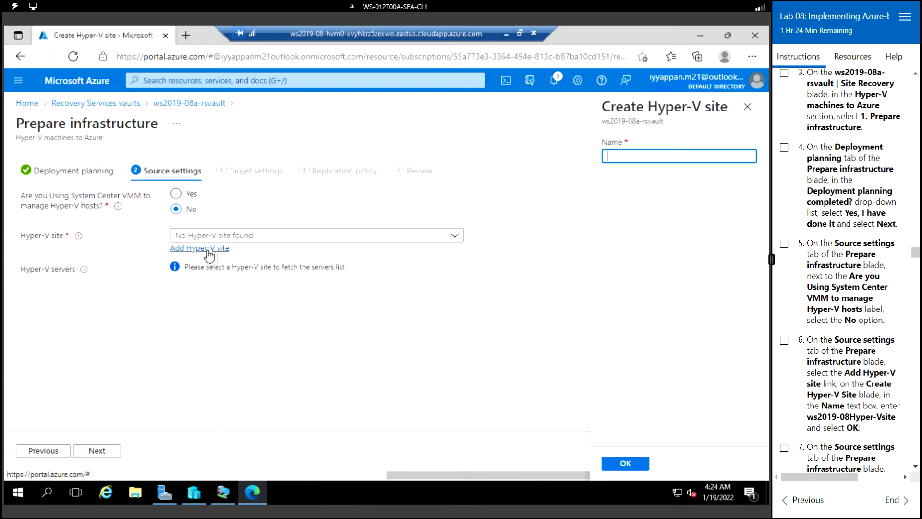
click(653, 159)
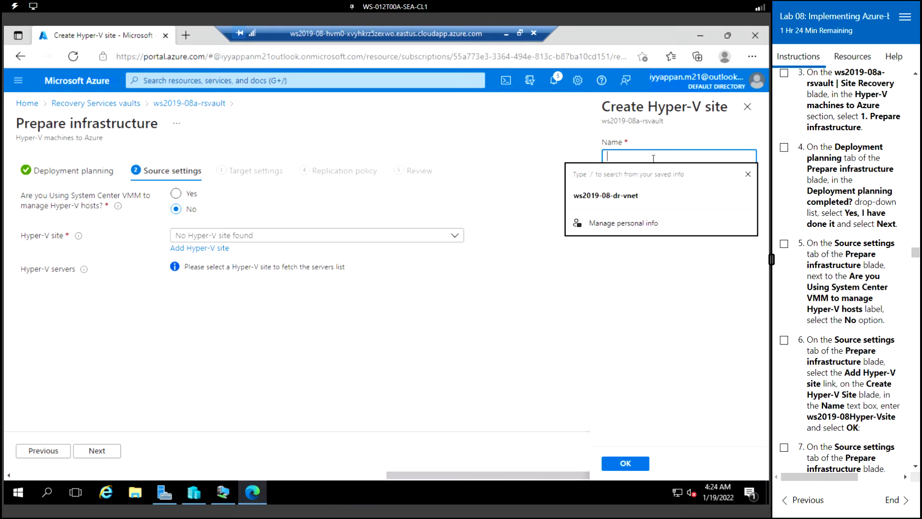
text(ws2019-08Hyper-Vsite)
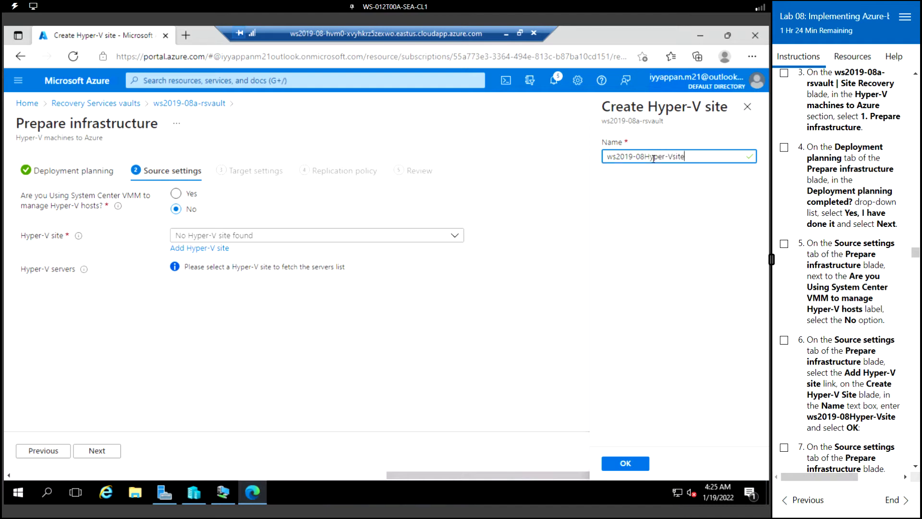
click(639, 464)
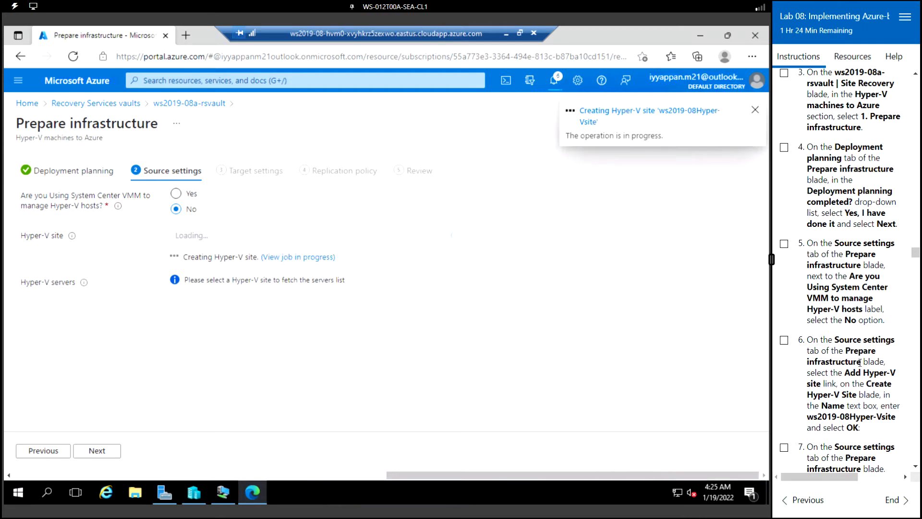
Step: Start adding a Hyper-V server to the site, then download and run the AzureSiteRecoveryProvider.exe installer
scroll(859, 363, down, 4)
scroll(860, 363, down, 1)
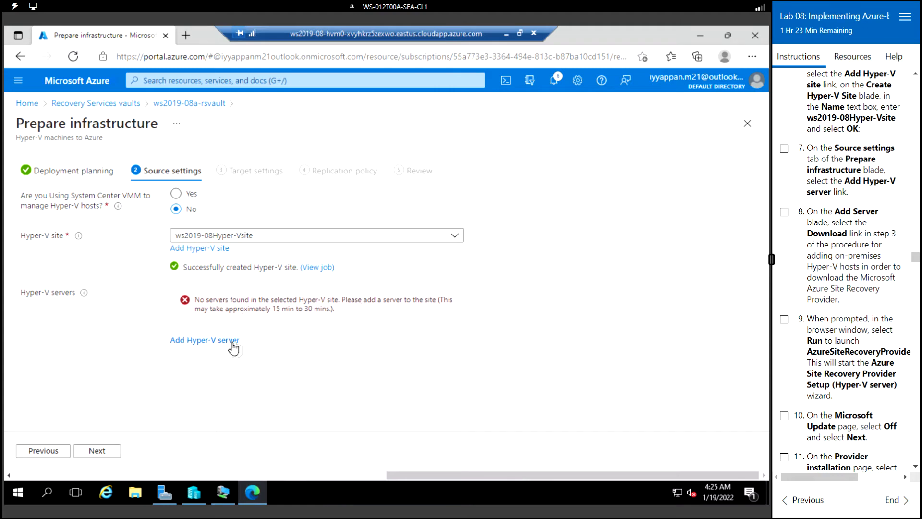
click(207, 345)
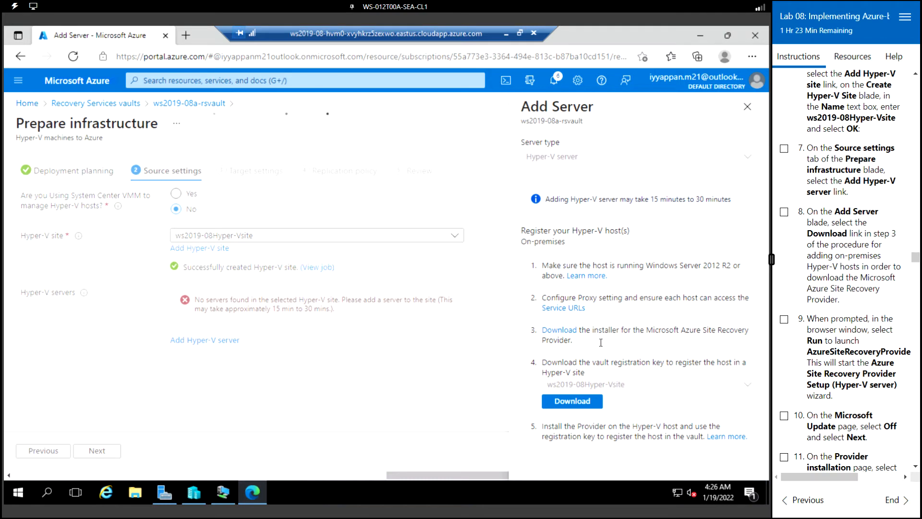
click(560, 330)
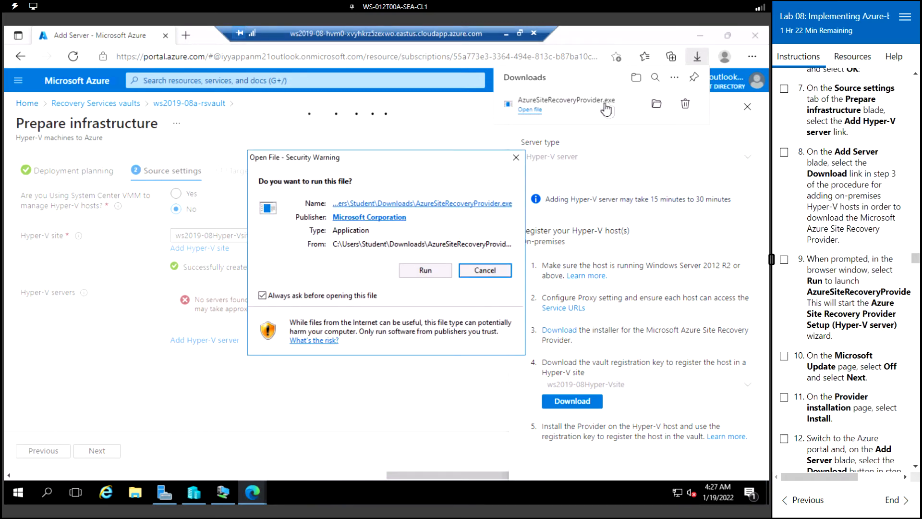
click(427, 271)
click(426, 272)
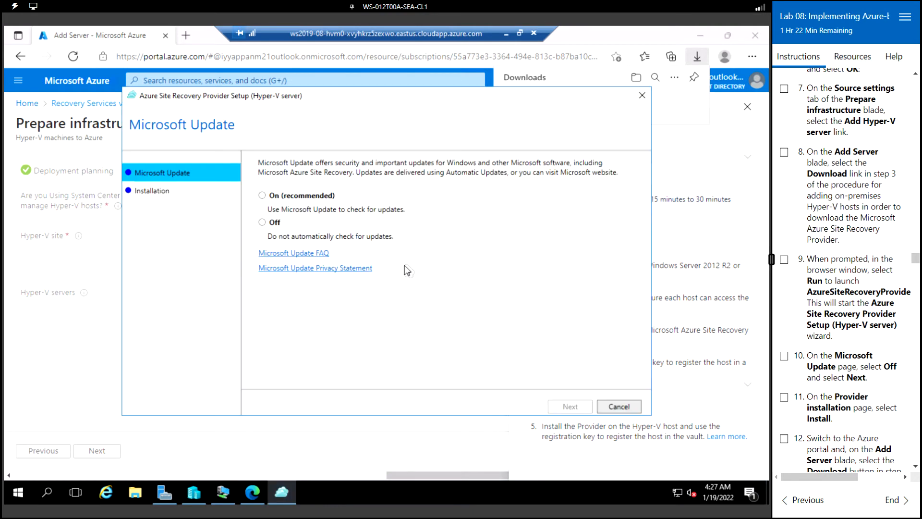
Step: Turn Microsoft Update off in the provider setup and install the provider in the default location
click(261, 222)
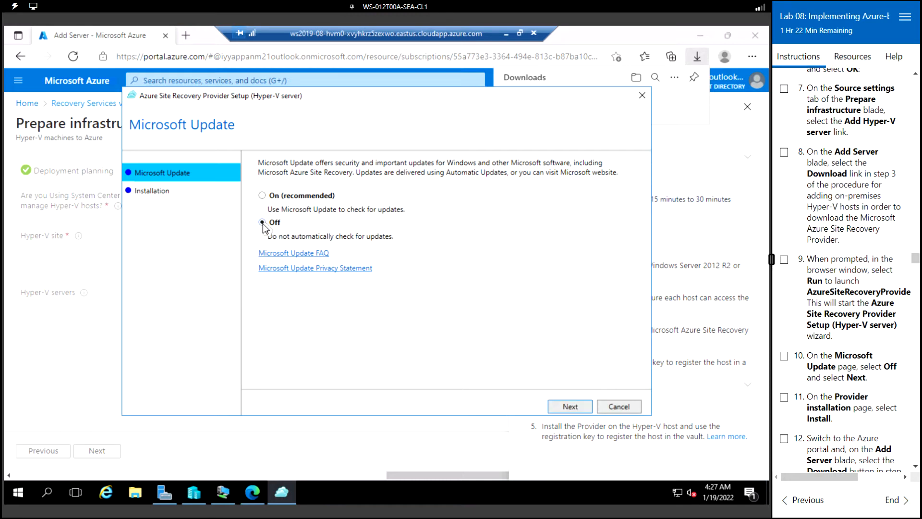
click(570, 406)
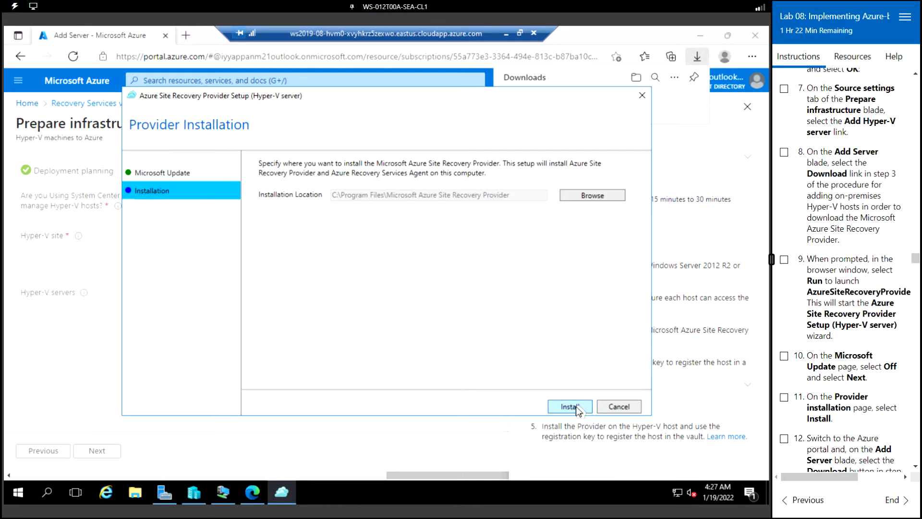
click(576, 408)
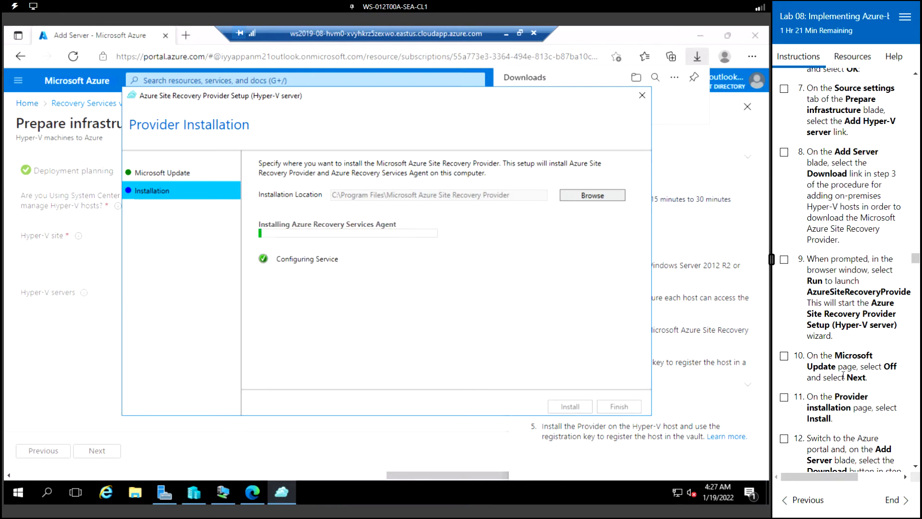
Step: Return to the Add Server pane and download the vault registration key for the ws2019-08Hyper-Vsite site
scroll(844, 375, down, 4)
scroll(843, 374, down, 1)
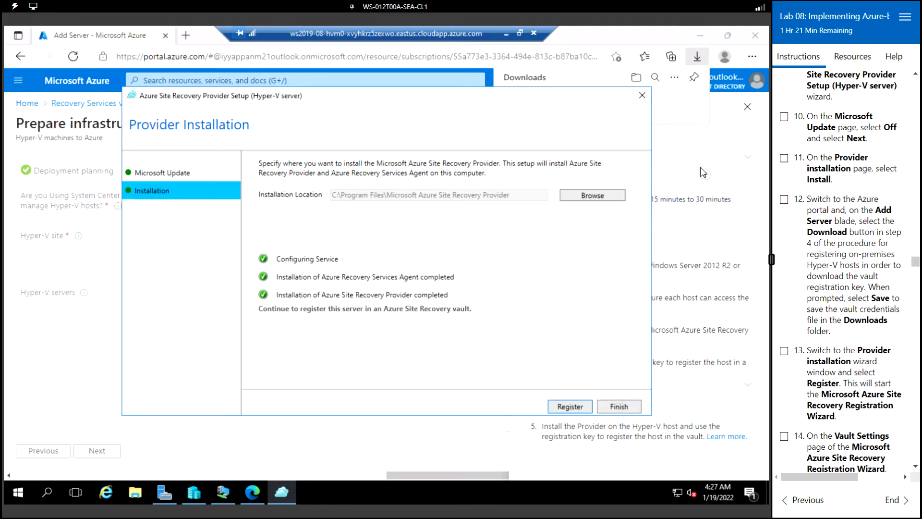
click(380, 442)
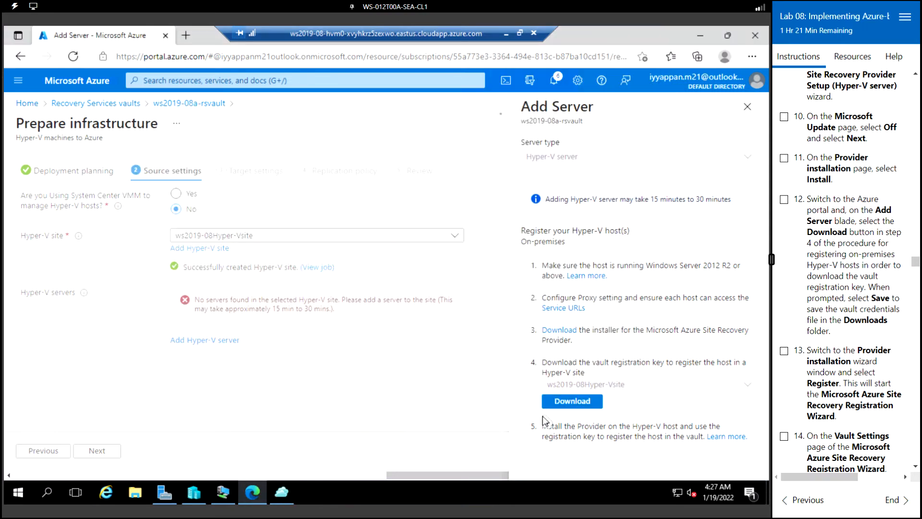
click(577, 402)
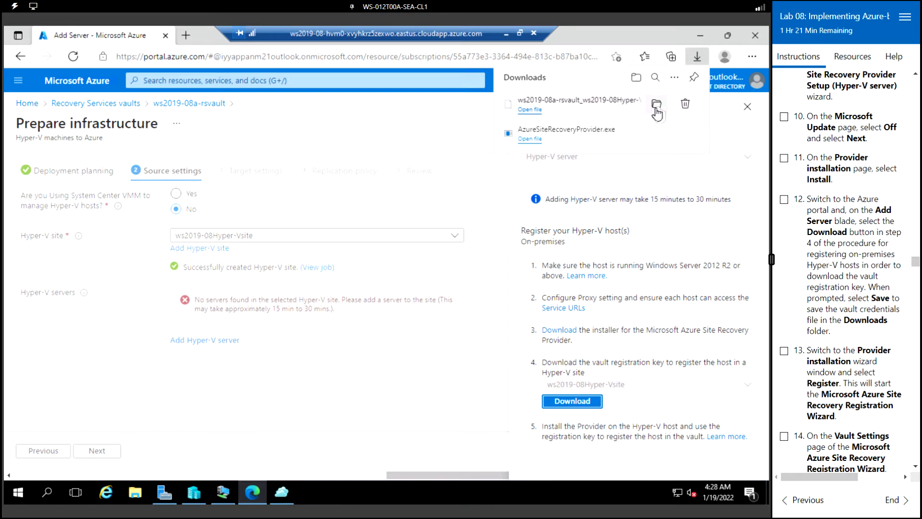
Step: Open the downloaded vault credentials file with Notepad to view its contents
scroll(817, 245, down, 3)
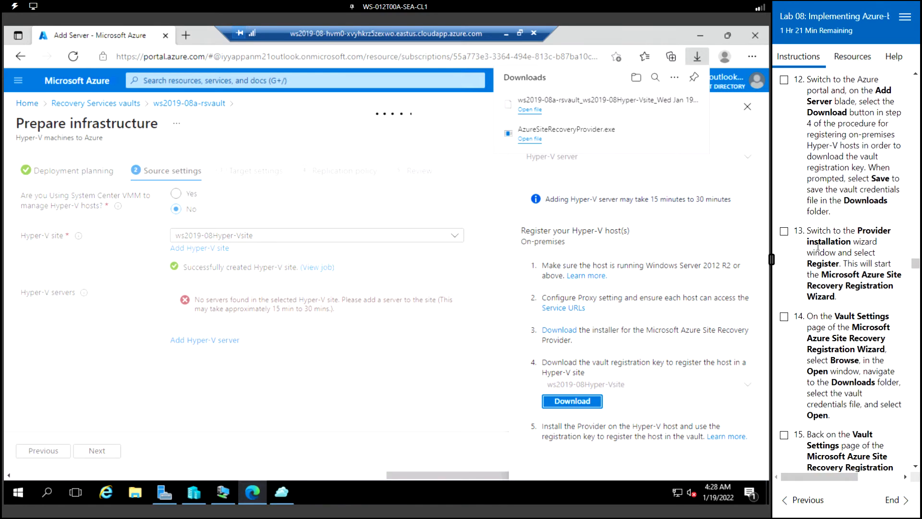
scroll(817, 246, down, 1)
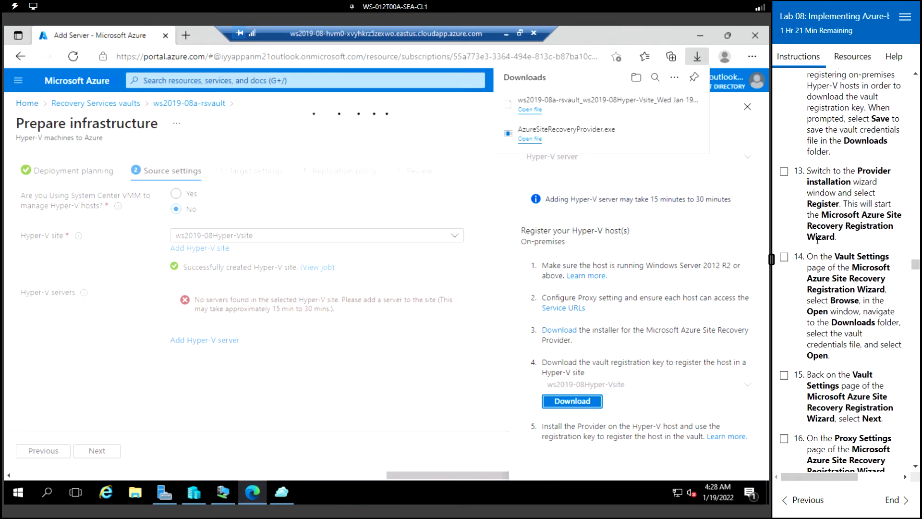
click(531, 111)
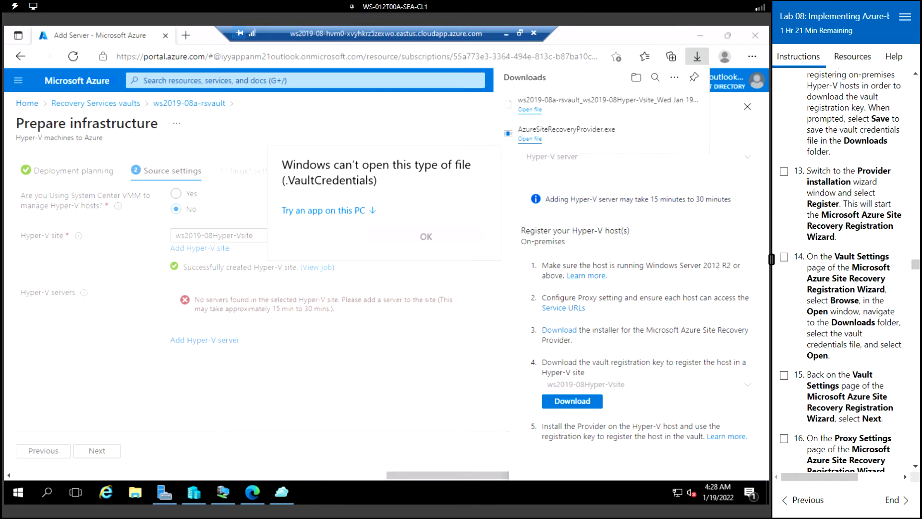
click(336, 211)
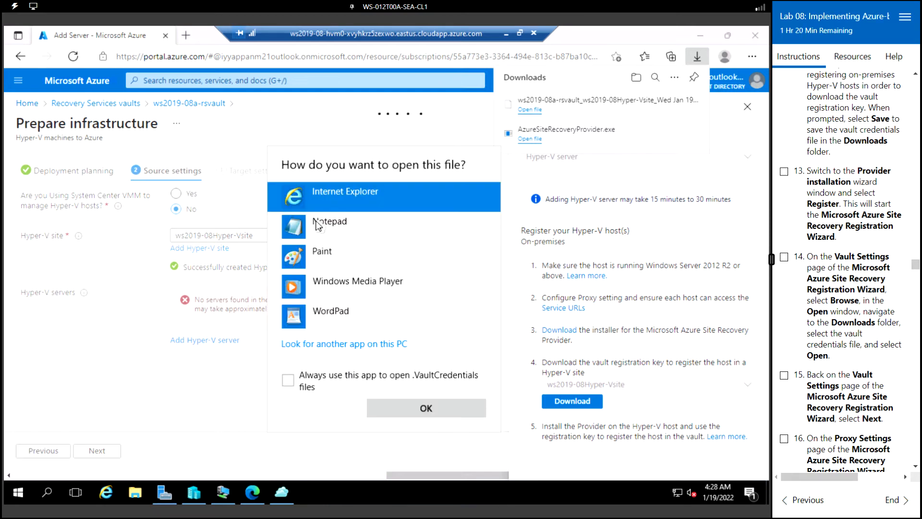
click(350, 227)
click(446, 406)
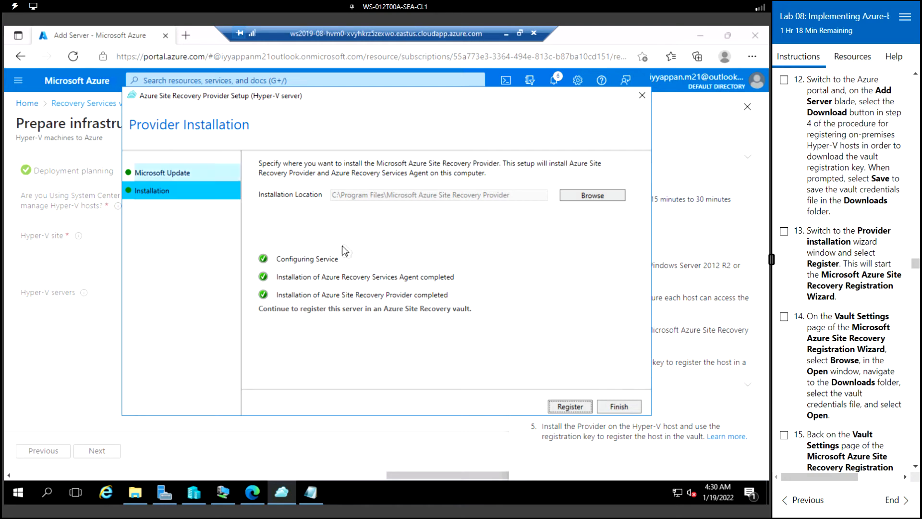
Step: Start registering the server from the provider setup, load the ws2019-08a-rsvault vault credentials file from Downloads, and continue to the proxy settings
click(576, 407)
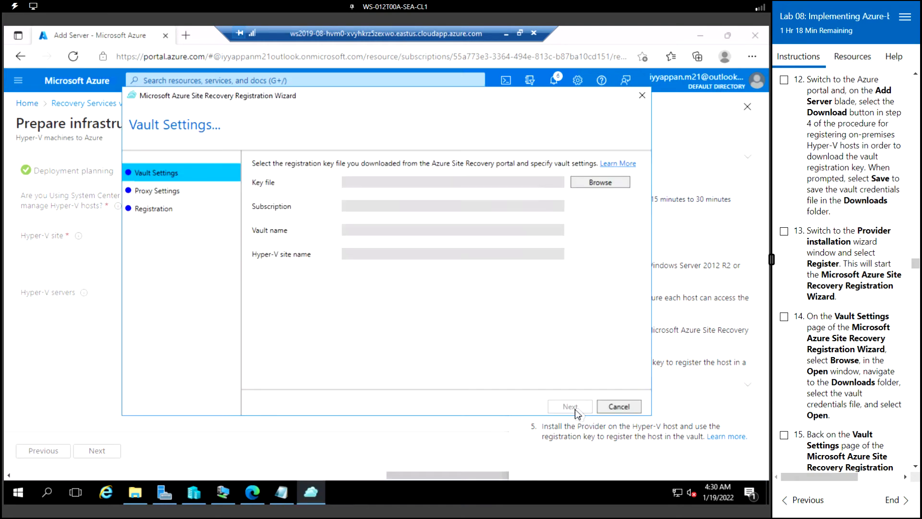
click(601, 183)
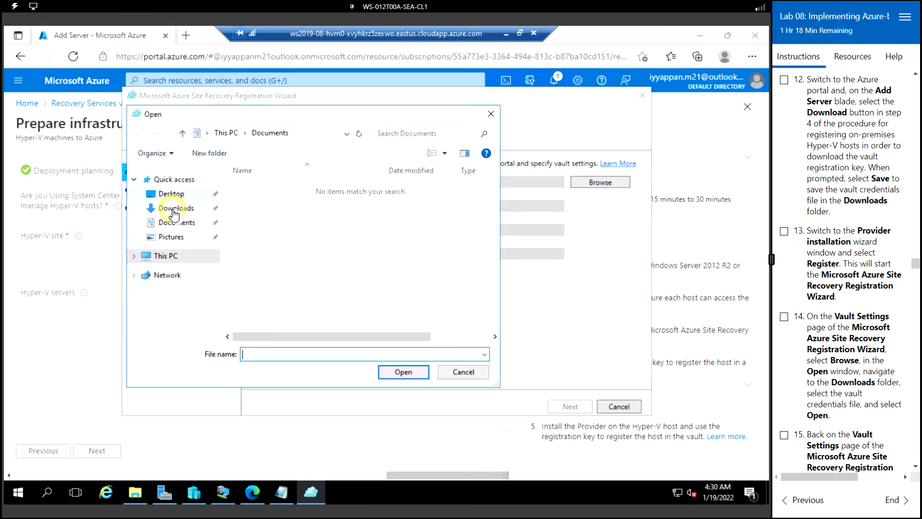
click(174, 209)
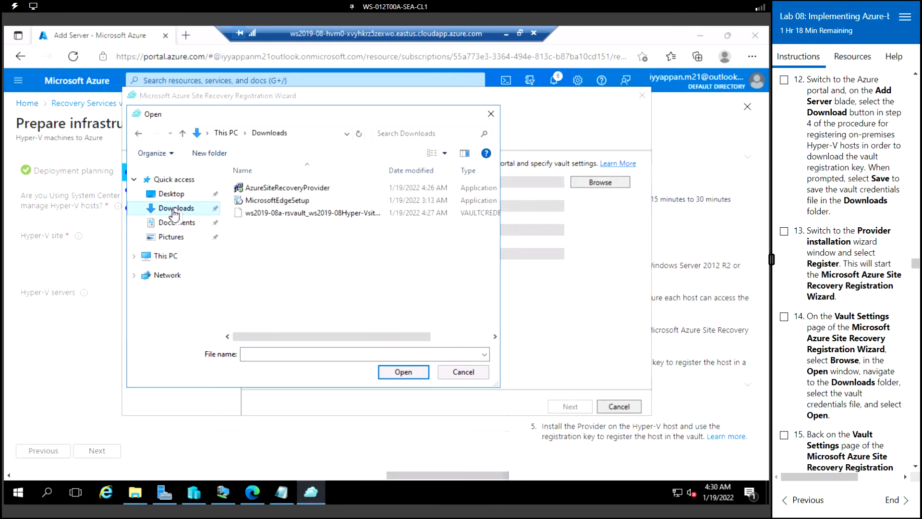
click(287, 215)
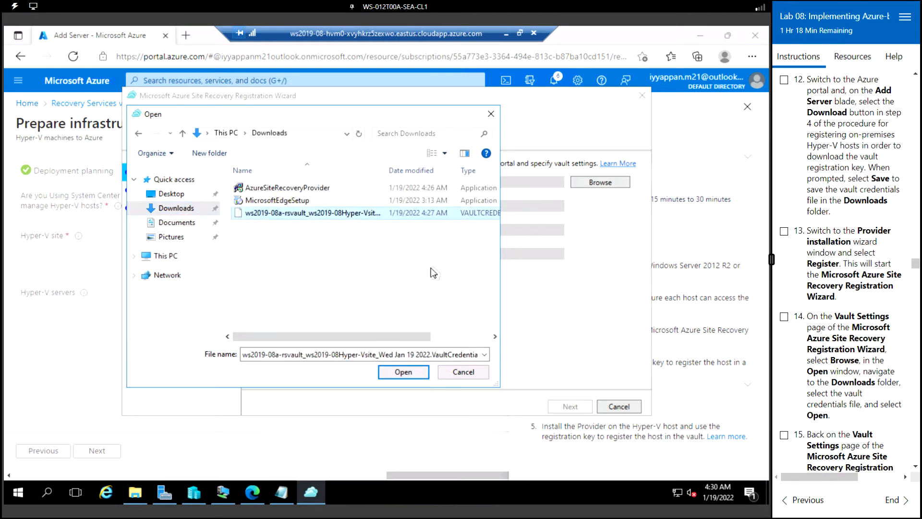
click(415, 378)
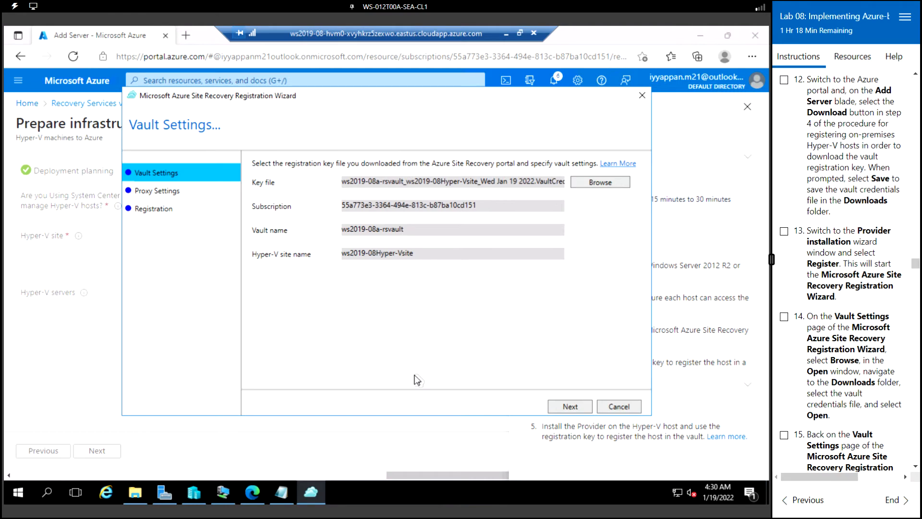
click(576, 408)
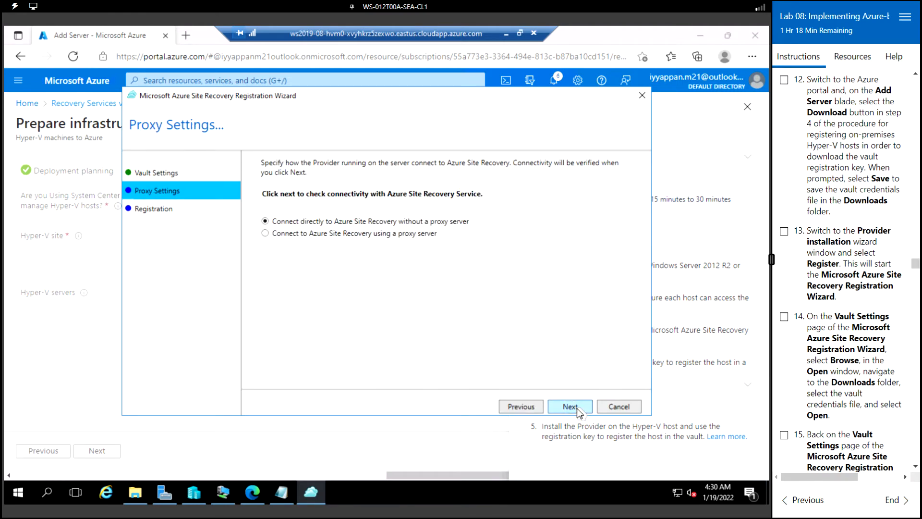
Step: Keep the direct connection to Azure Site Recovery without a proxy server and continue to registration
scroll(821, 312, down, 3)
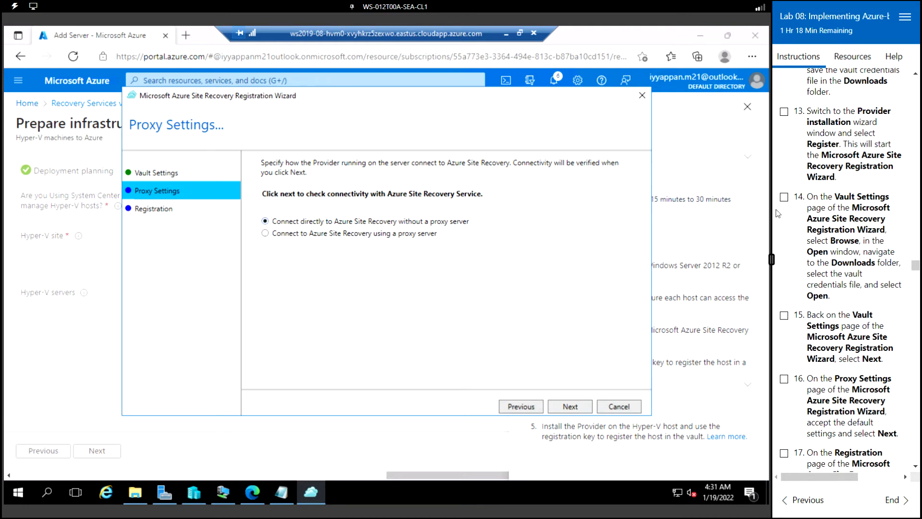
scroll(796, 256, down, 3)
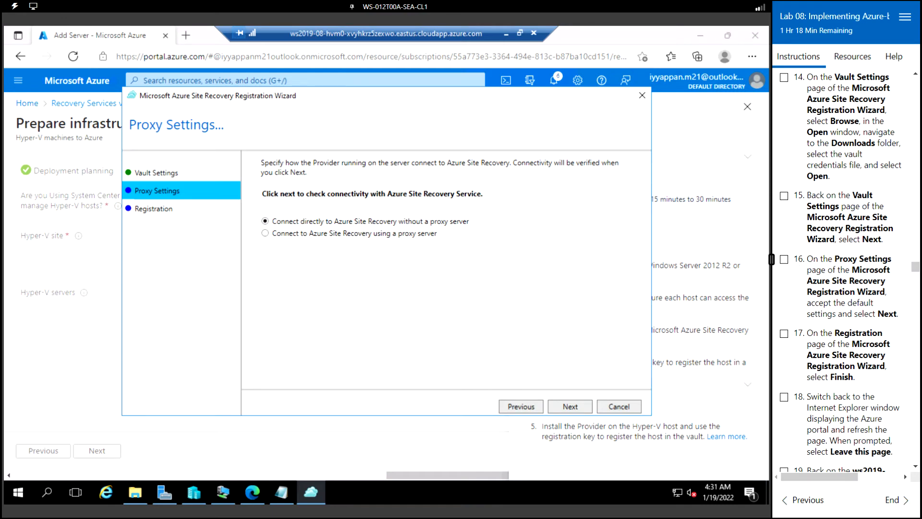
scroll(771, 259, down, 1)
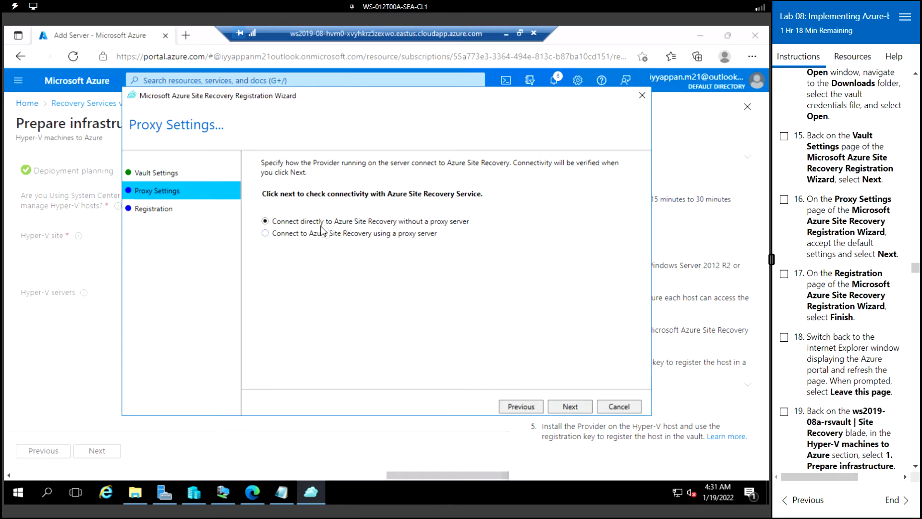
click(569, 406)
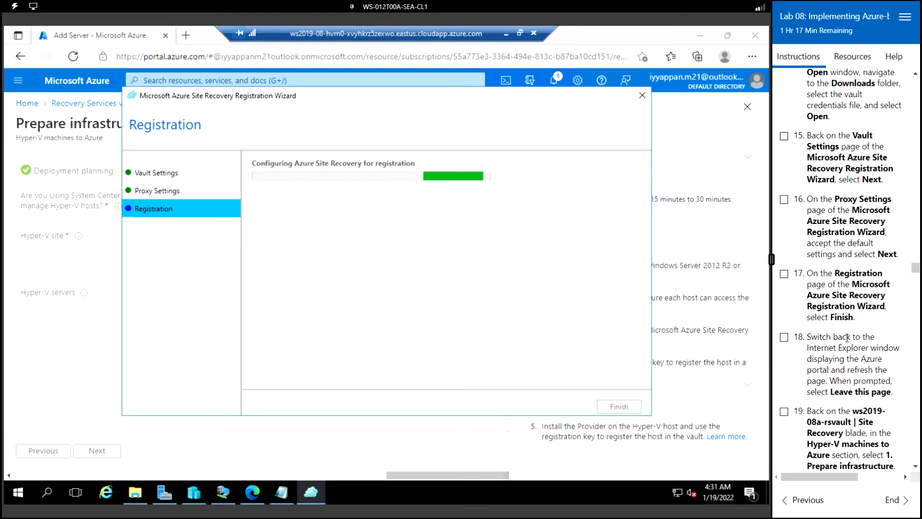
Step: Finish the Azure Site Recovery Registration Wizard and reload the Azure portal page, discarding the unsaved changes
scroll(847, 338, down, 2)
scroll(843, 344, down, 2)
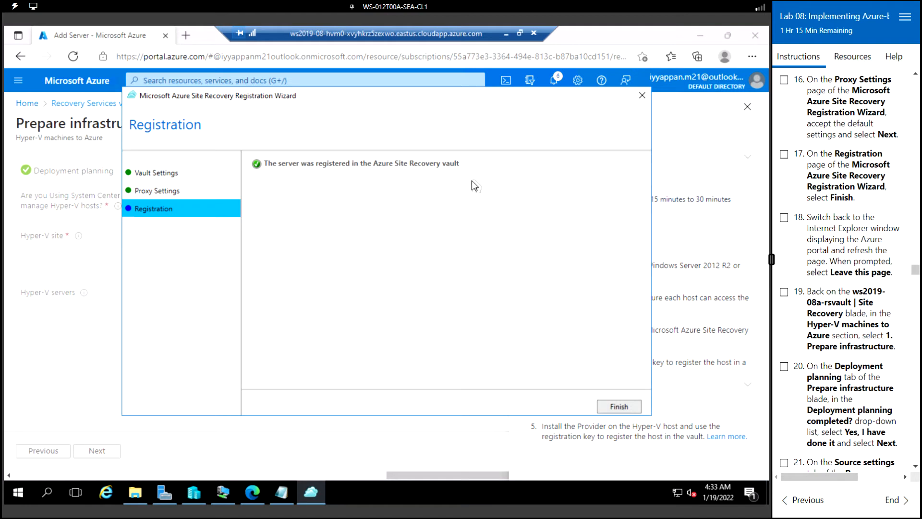
click(619, 407)
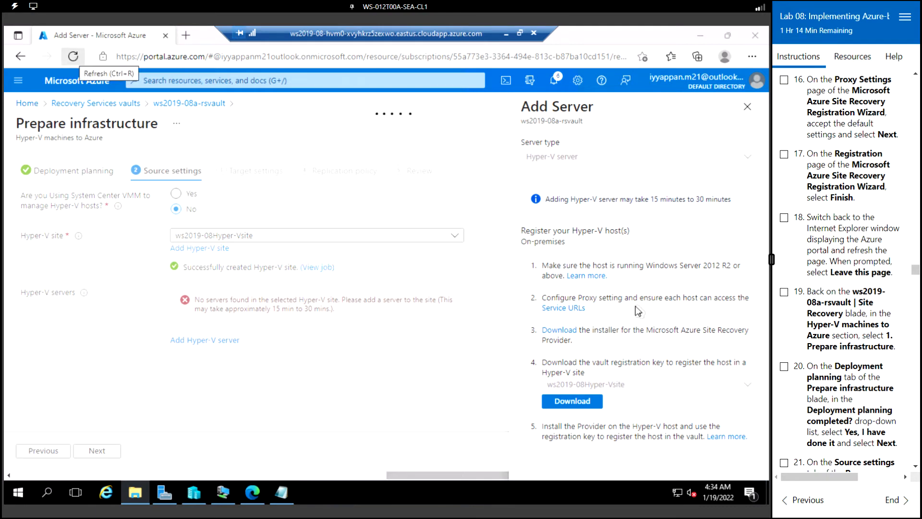
click(72, 56)
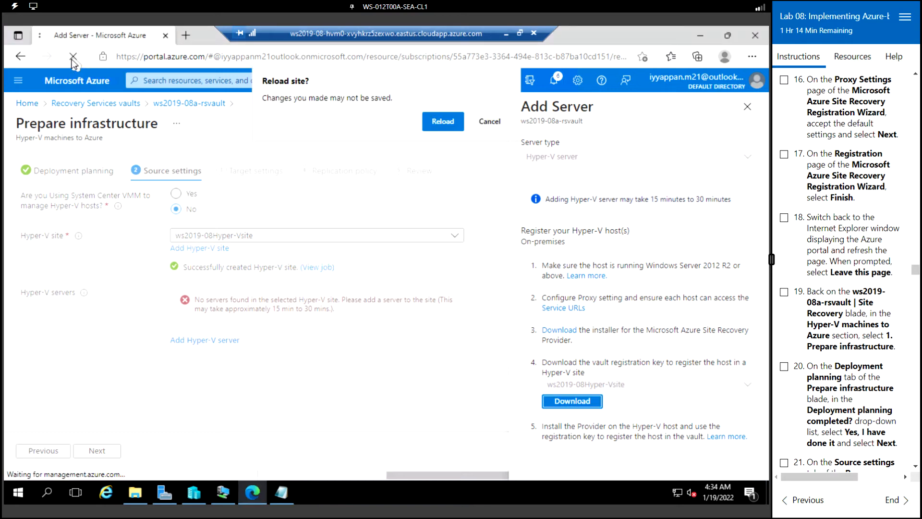
click(453, 123)
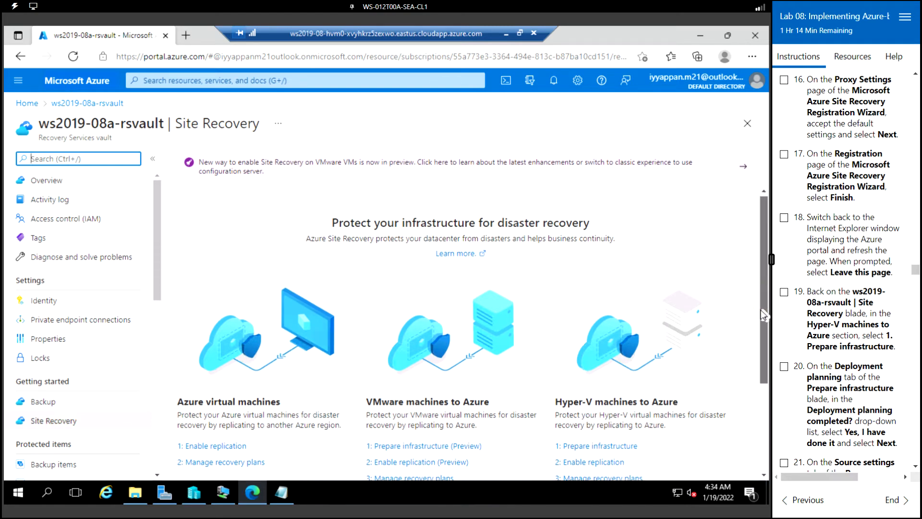
Step: Start preparing infrastructure for Hyper-V machines to Azure, set deployment planning completed to "Yes, I have done it", and continue to the source settings
scroll(763, 317, down, 1)
drag(763, 317, 763, 350)
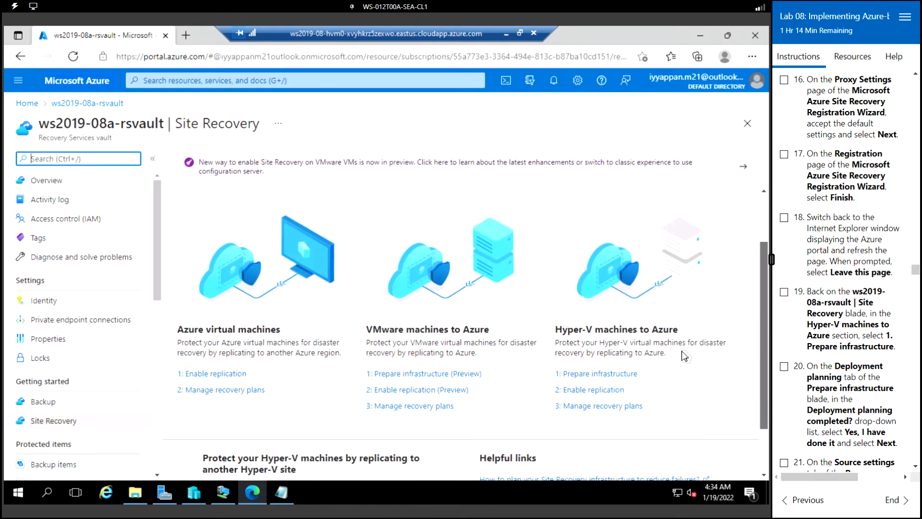
click(603, 374)
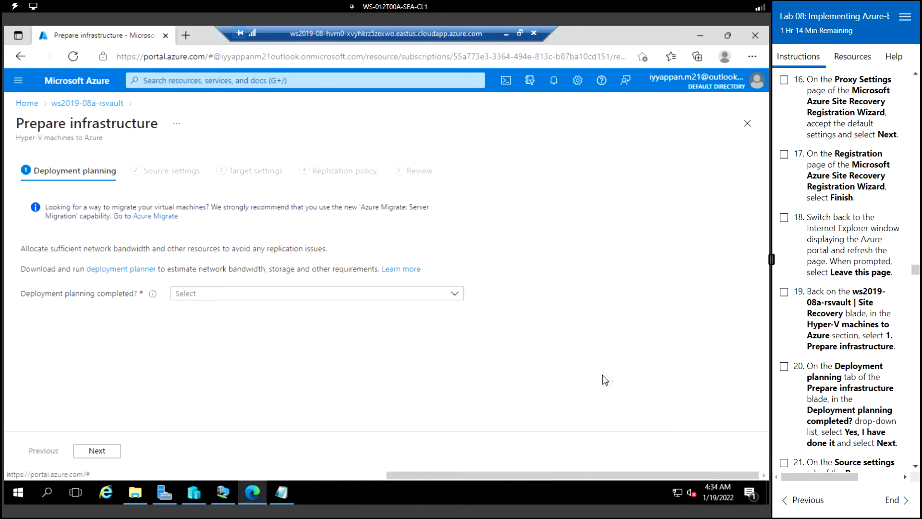
click(446, 293)
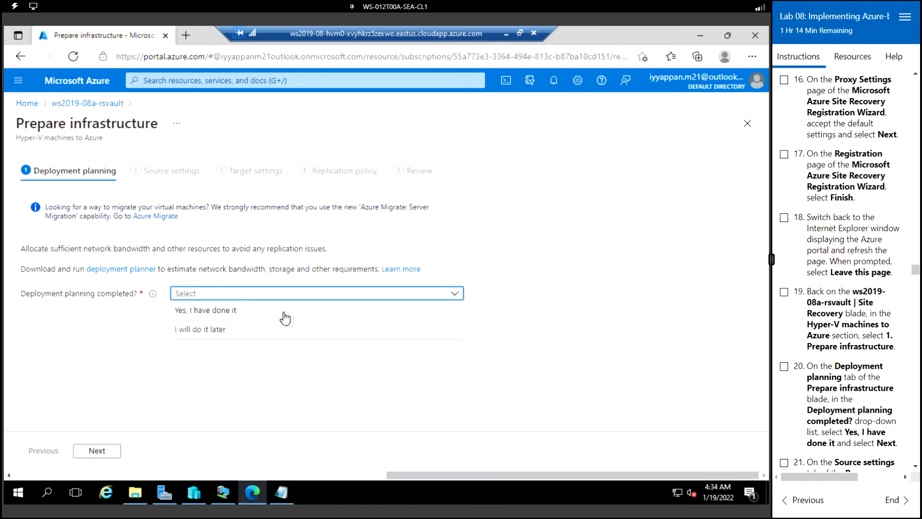
click(320, 315)
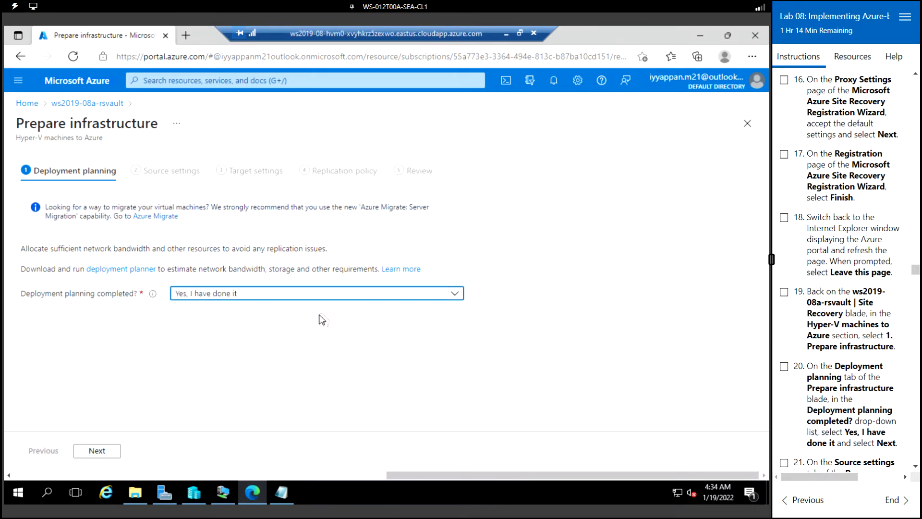
click(104, 453)
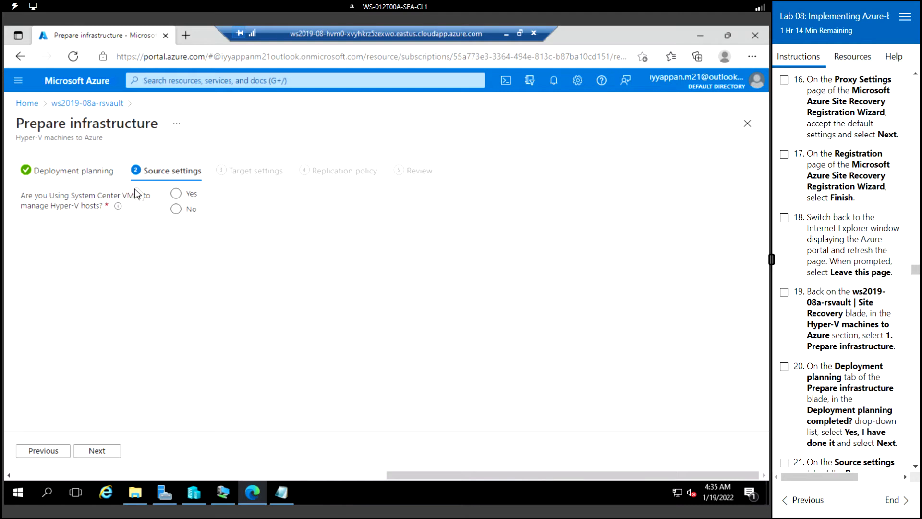
Step: Answer No to using System Center VMM, keep the ws2019-08Hyper-Vsite site, and accept the default target settings
click(176, 210)
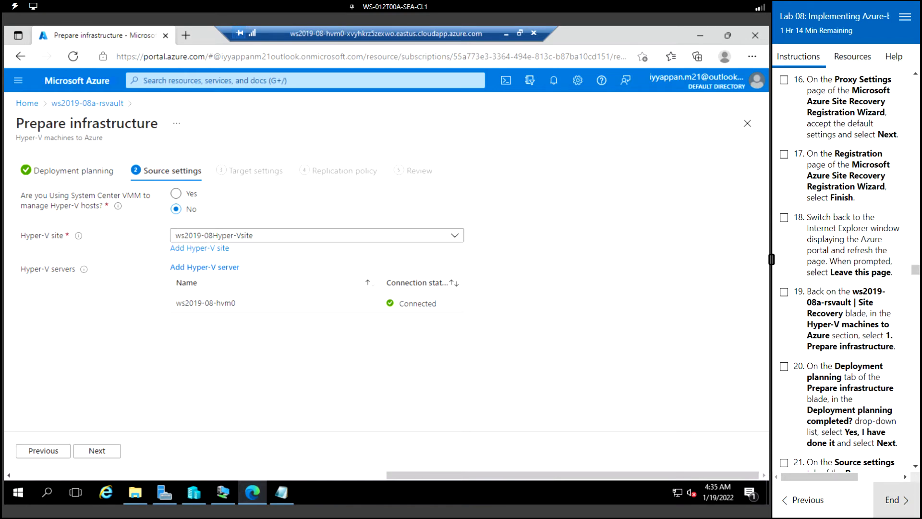
scroll(779, 219, down, 10)
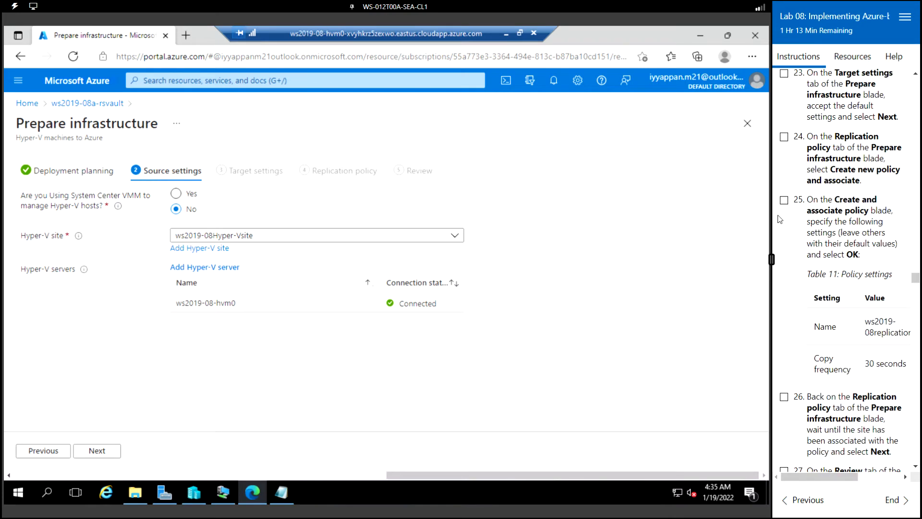
click(103, 455)
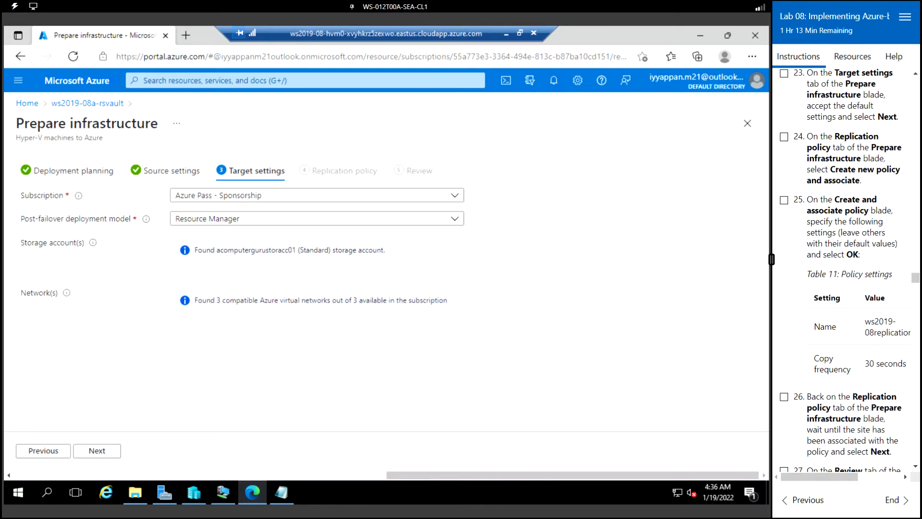
scroll(845, 269, up, 1)
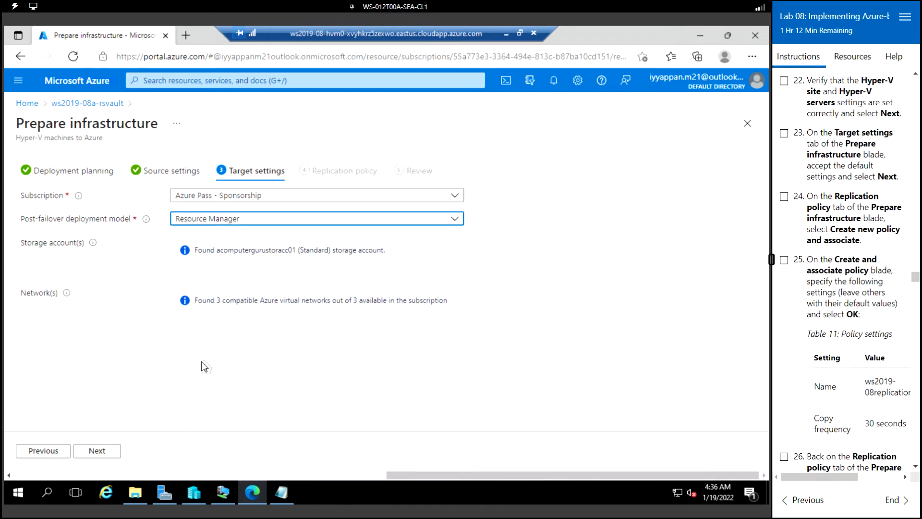
click(110, 454)
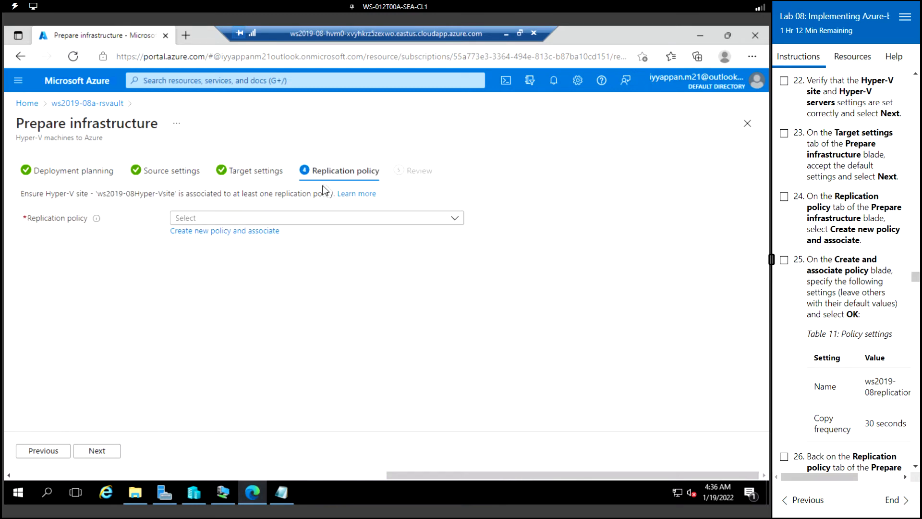
Step: Create and associate a replication policy named ws2019-08replicationpolicy with a copy frequency of 30 seconds, leaving the other settings at their defaults
click(229, 232)
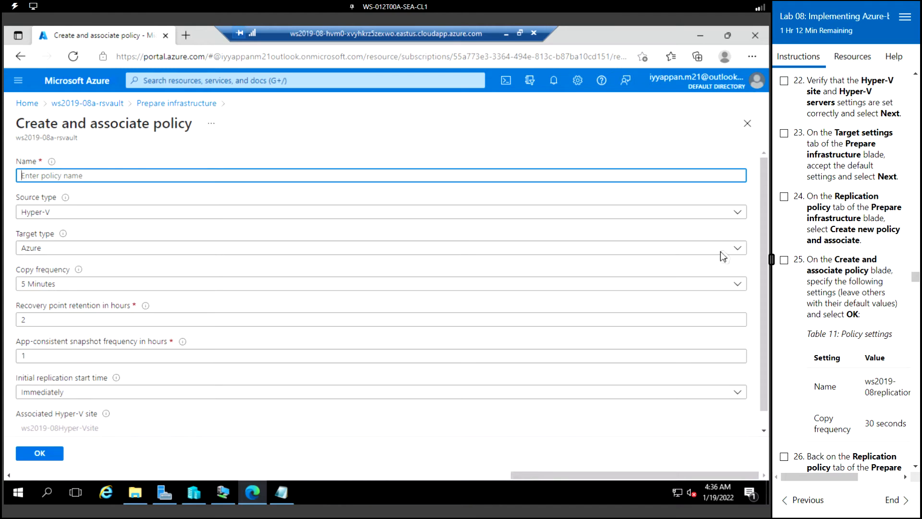
scroll(845, 269, down, 2)
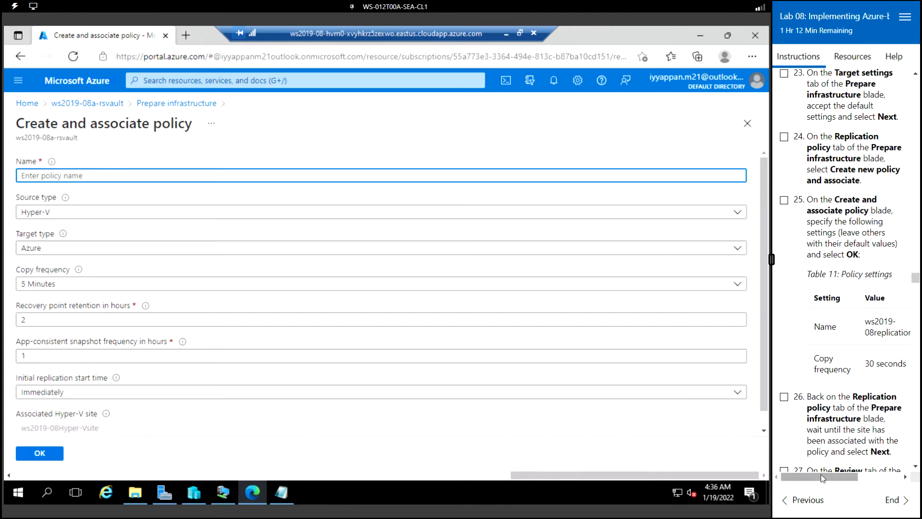
drag(822, 477, 839, 479)
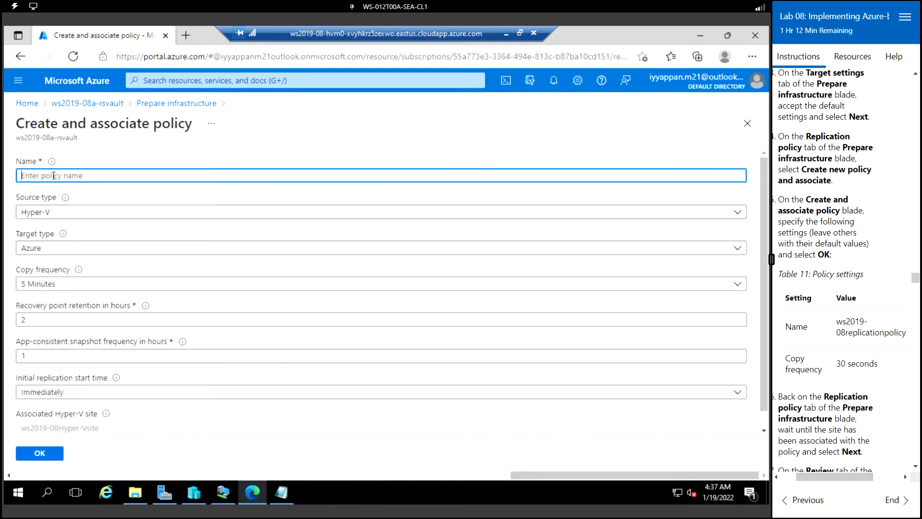
text(ws2019-08replicationpolicy)
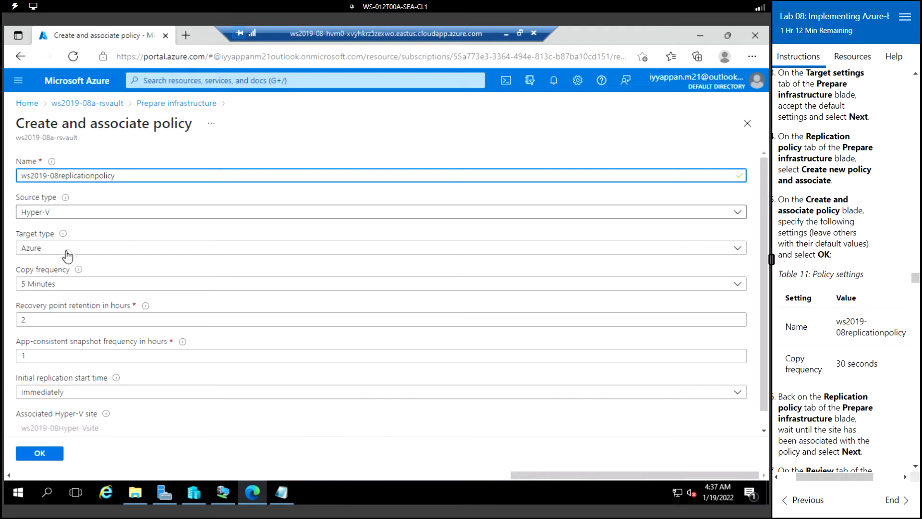
click(63, 287)
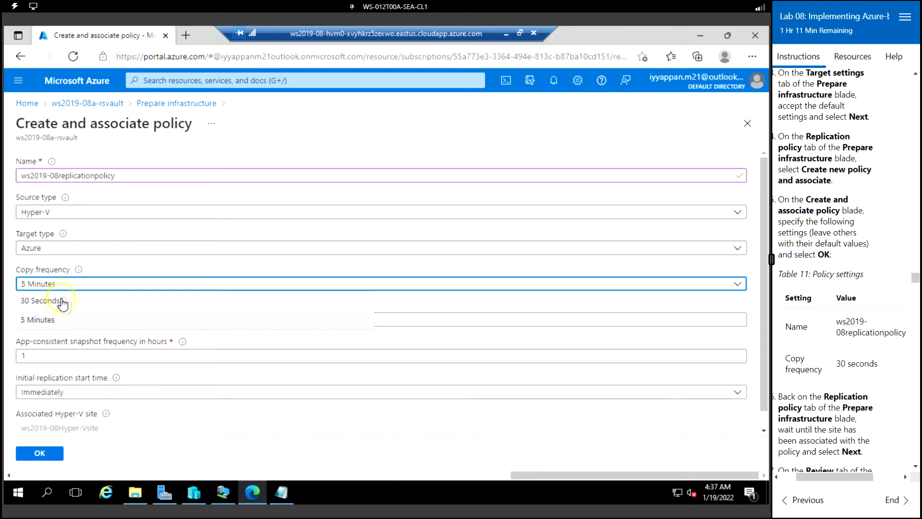
click(63, 301)
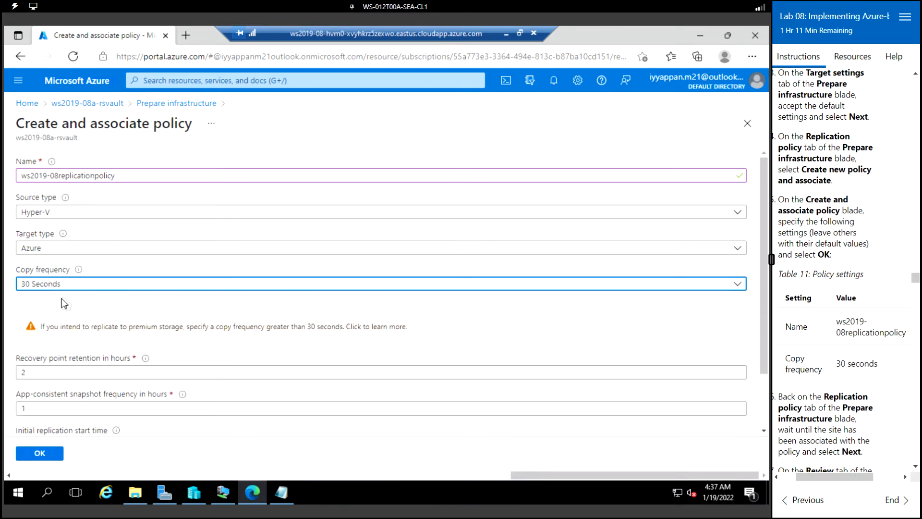
click(785, 477)
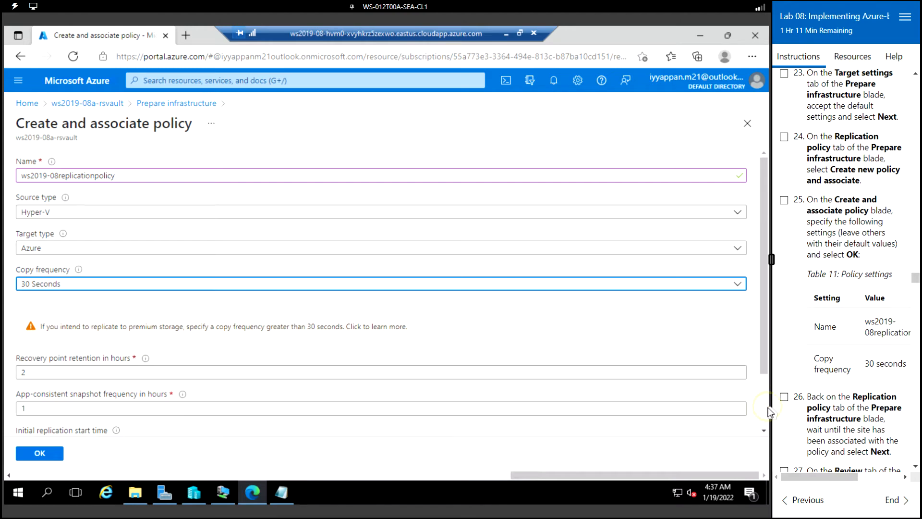
scroll(768, 410, down, 2)
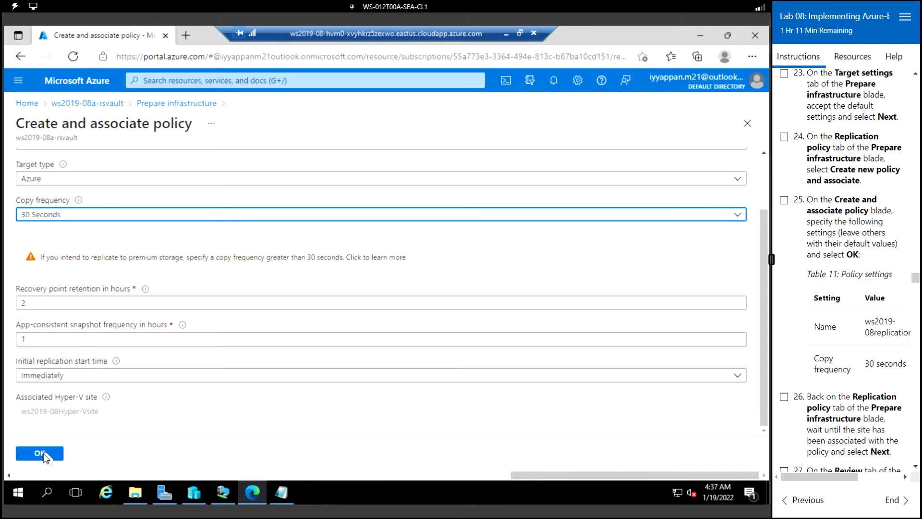
click(41, 453)
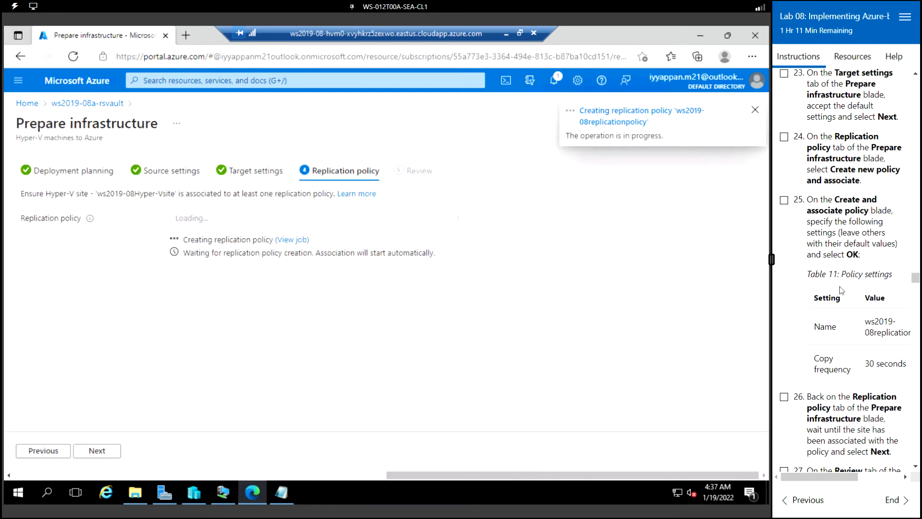
Step: Accept the associated replication policy, continue to the review, and submit the infrastructure preparation
scroll(845, 290, down, 4)
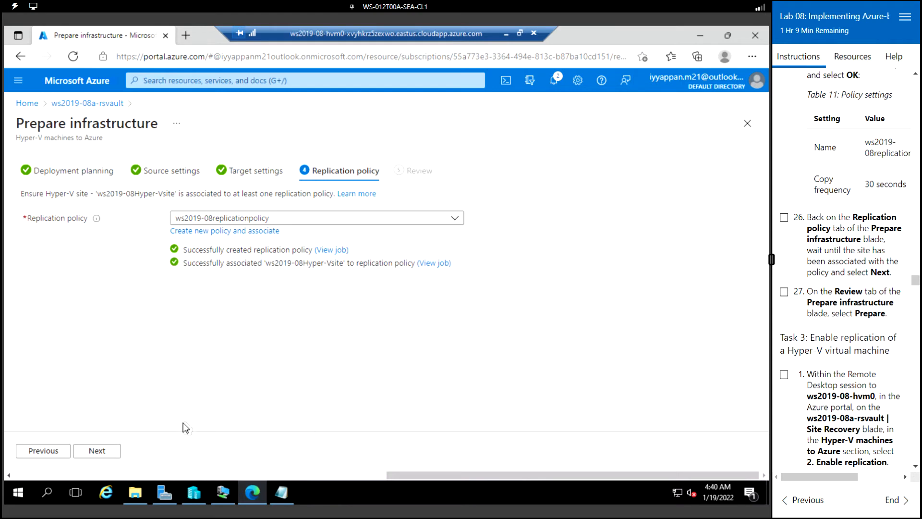
click(103, 454)
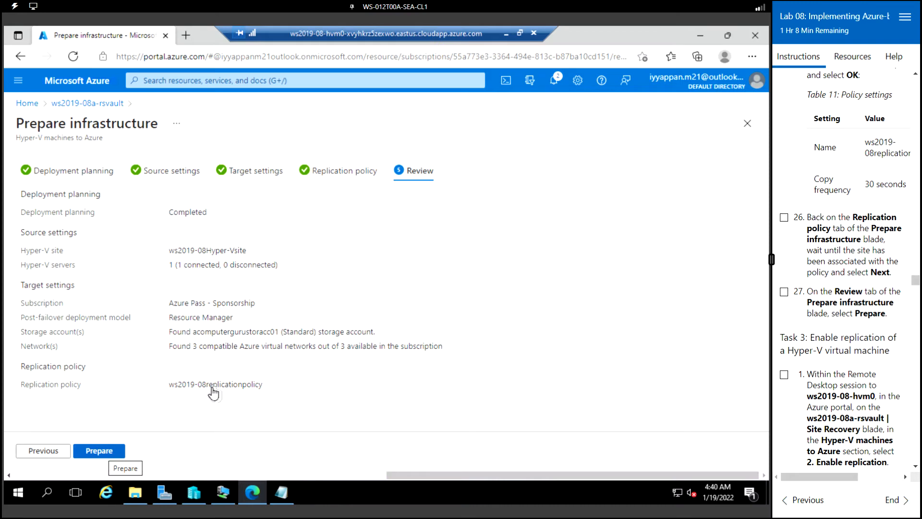
click(113, 452)
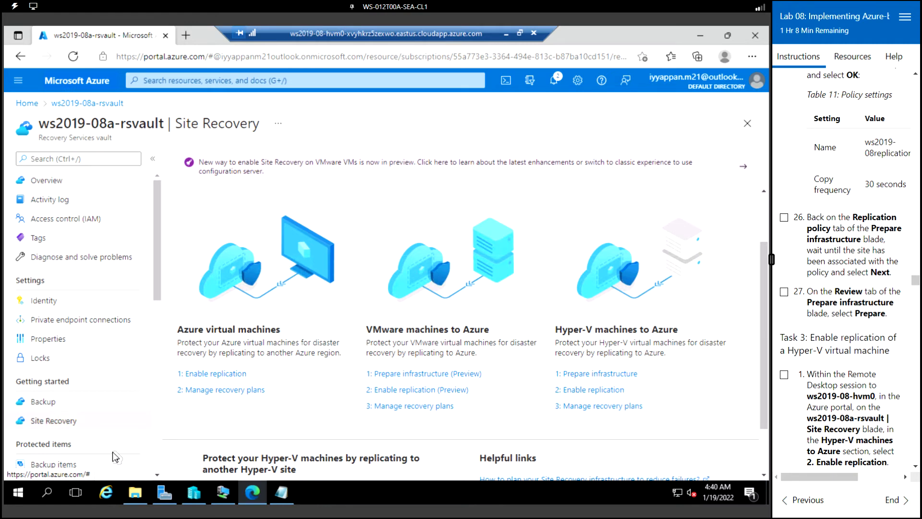
Step: Check the portal notifications for the replication policy creation and site association
click(384, 389)
click(554, 82)
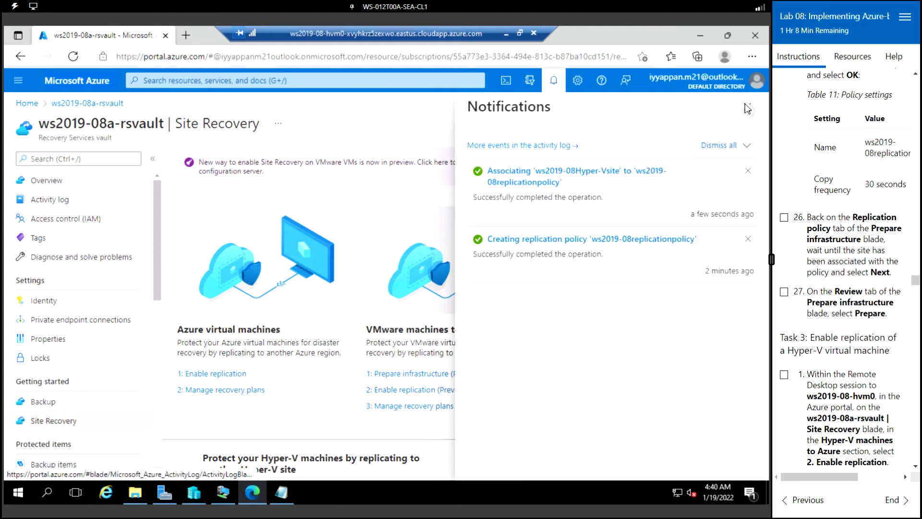
click(747, 107)
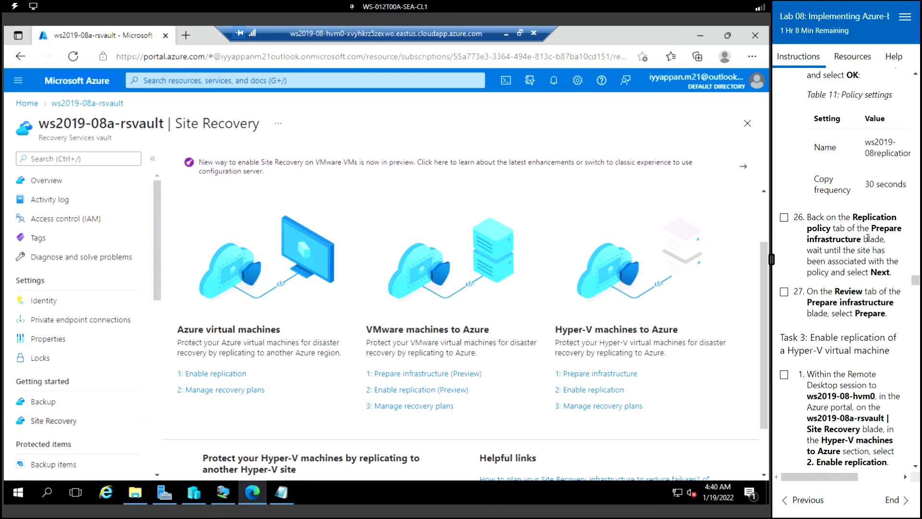
Step: Start enabling replication for Hyper-V machines to Azure, keep ws2019-08Hyper-Vsite as the source location, and continue to the target environment
scroll(867, 238, down, 3)
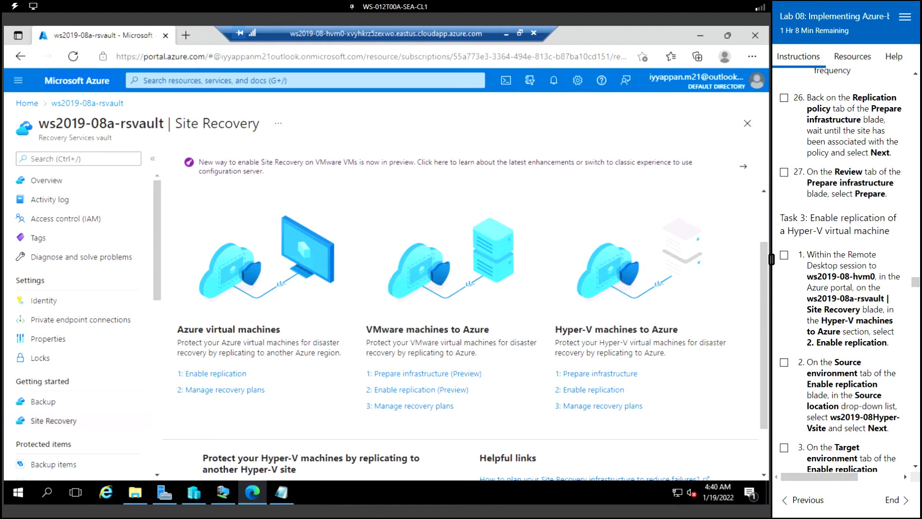
scroll(845, 269, down, 4)
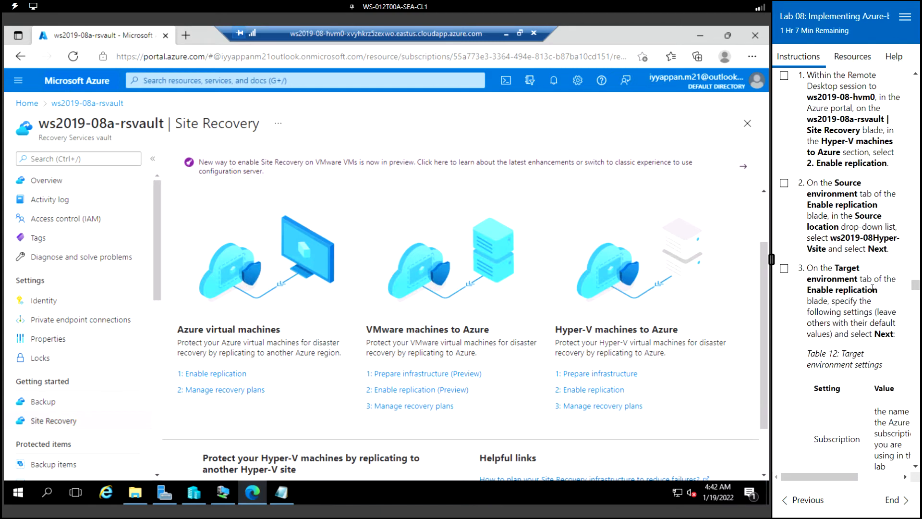
scroll(872, 288, up, 1)
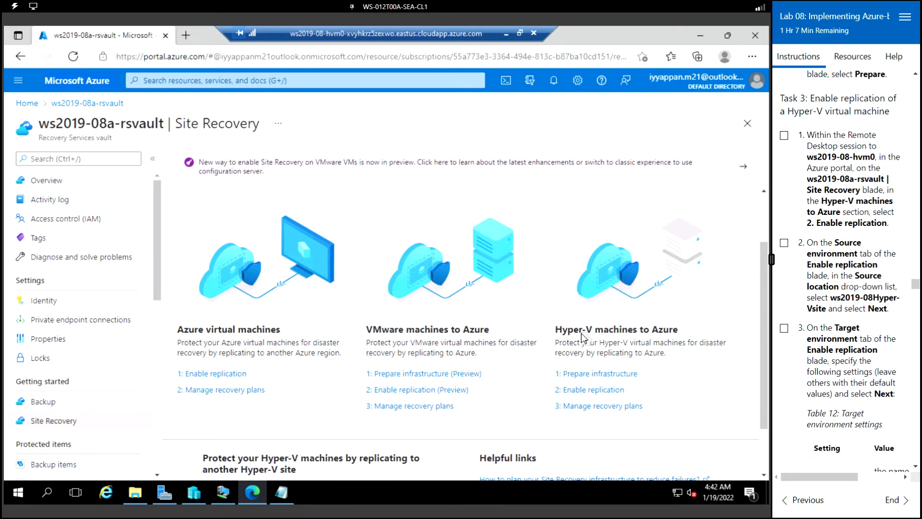
click(584, 390)
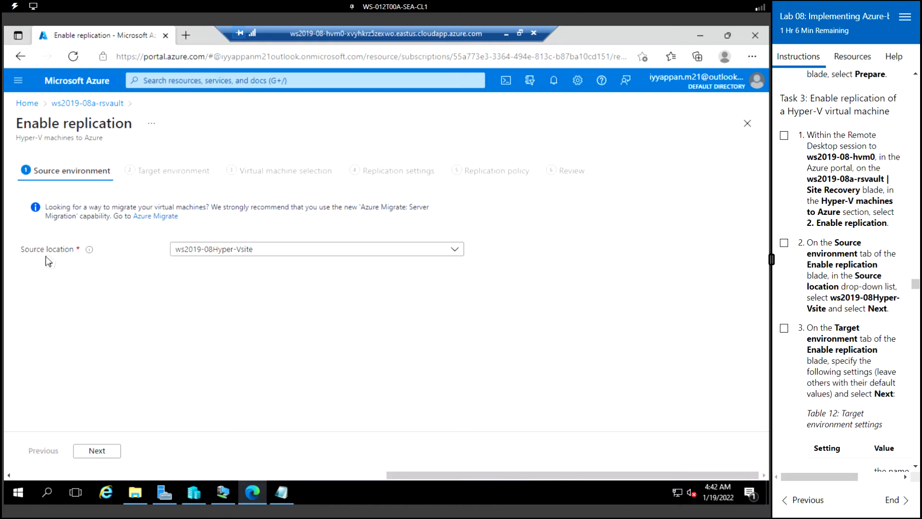
click(304, 251)
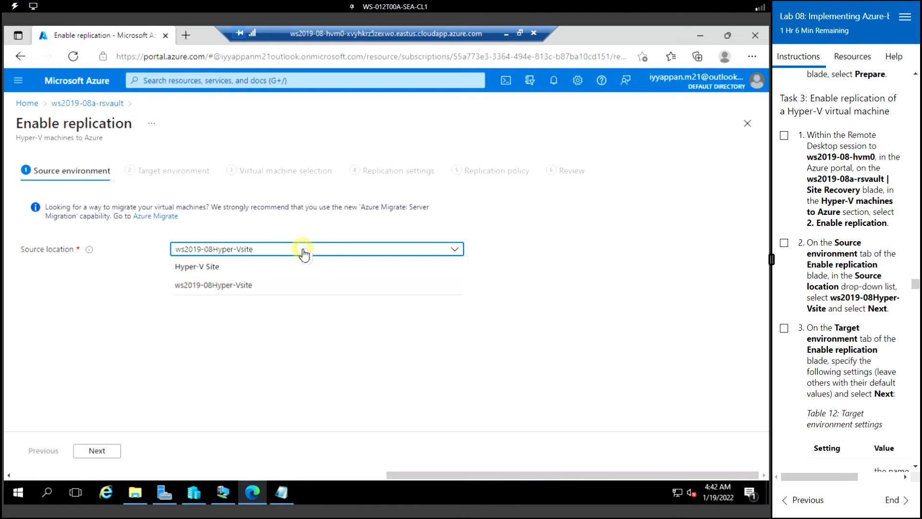
click(304, 250)
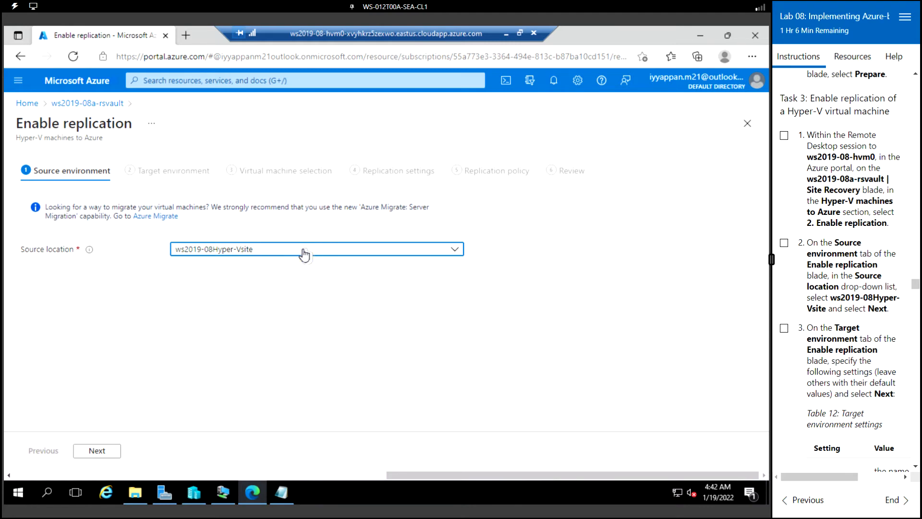
click(103, 453)
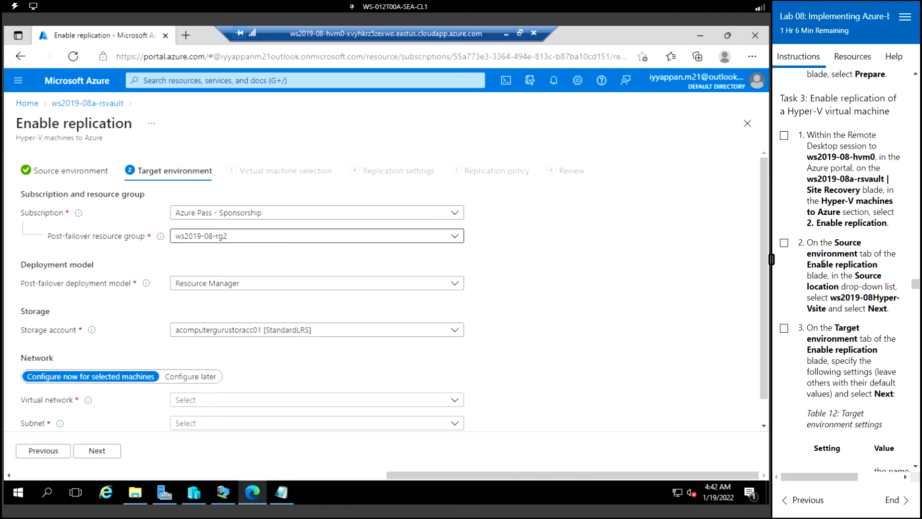
Step: Set the post-failover resource group of the target environment to ws2019-08-rg3
scroll(823, 264, down, 5)
scroll(823, 263, down, 1)
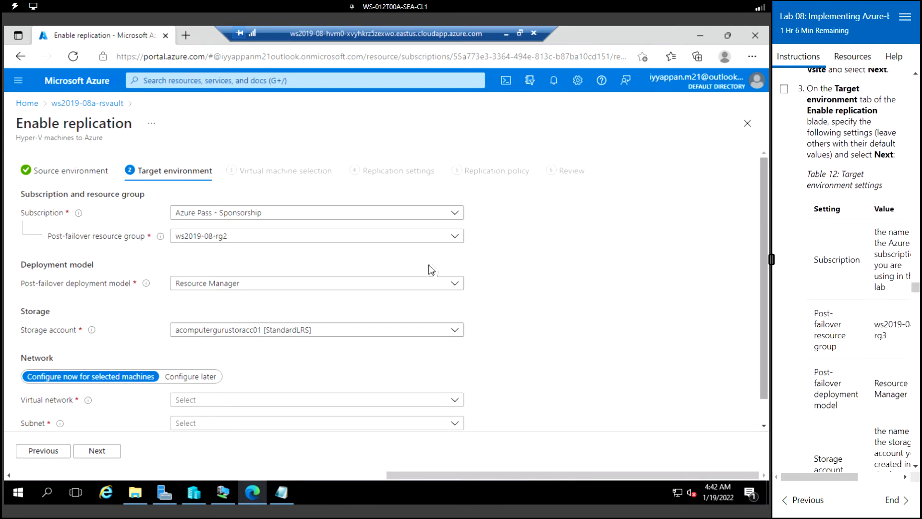
click(330, 237)
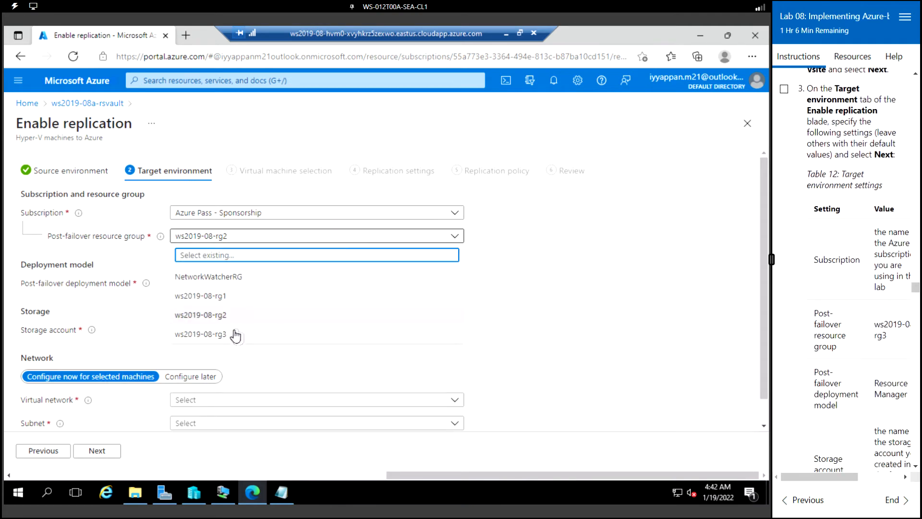
click(226, 334)
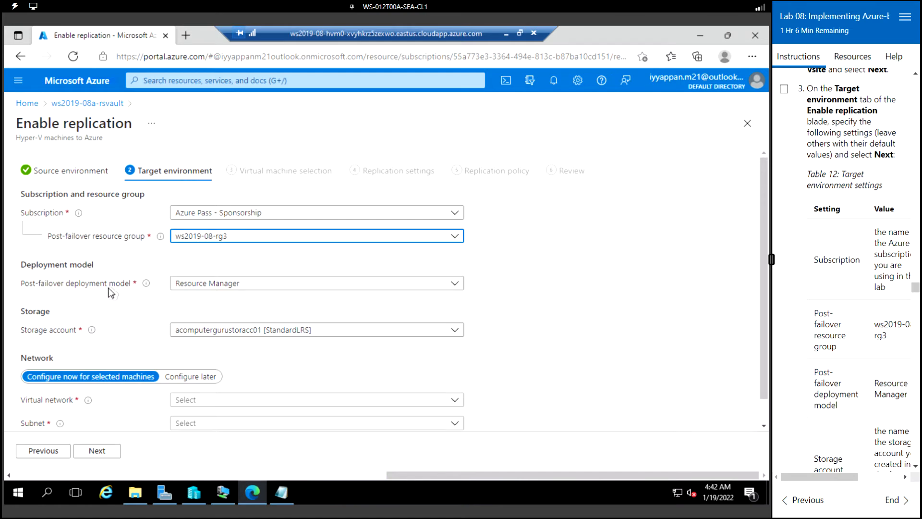
Step: Set the target virtual network to ws2019-08-dr-vnet with subnet0 (10.8.0.0/24), and continue to the virtual machine selection
scroll(817, 299, down, 4)
scroll(816, 298, down, 2)
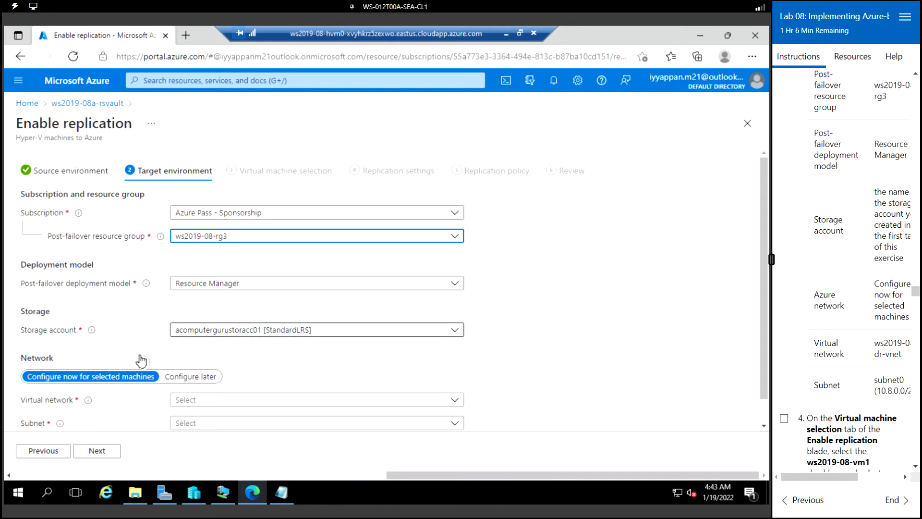
scroll(93, 364, down, 1)
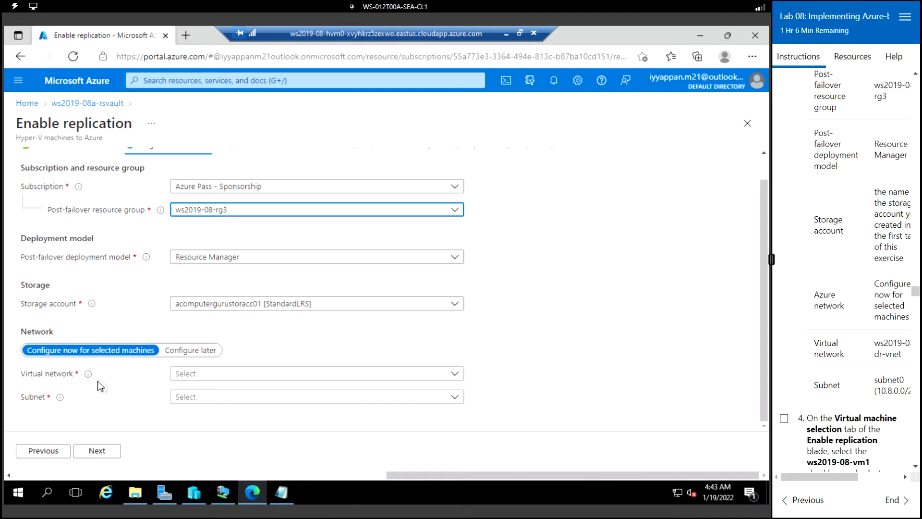
click(277, 375)
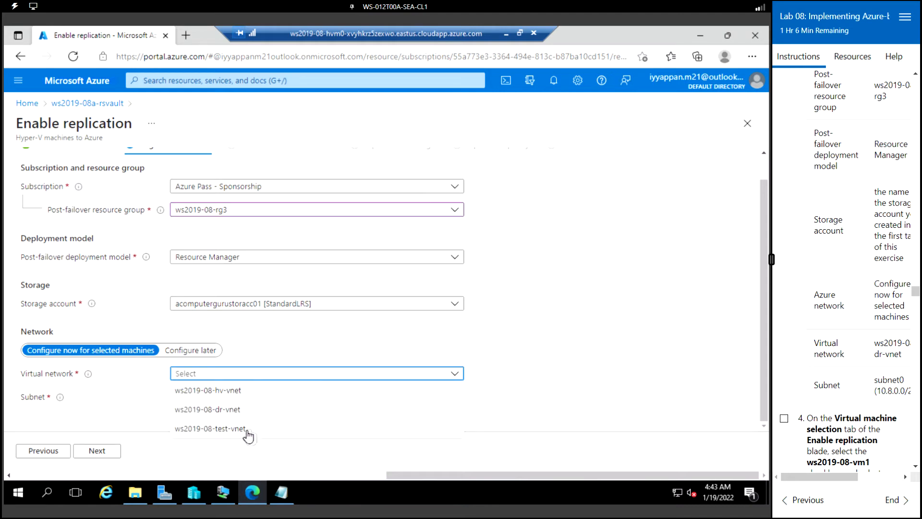
click(228, 412)
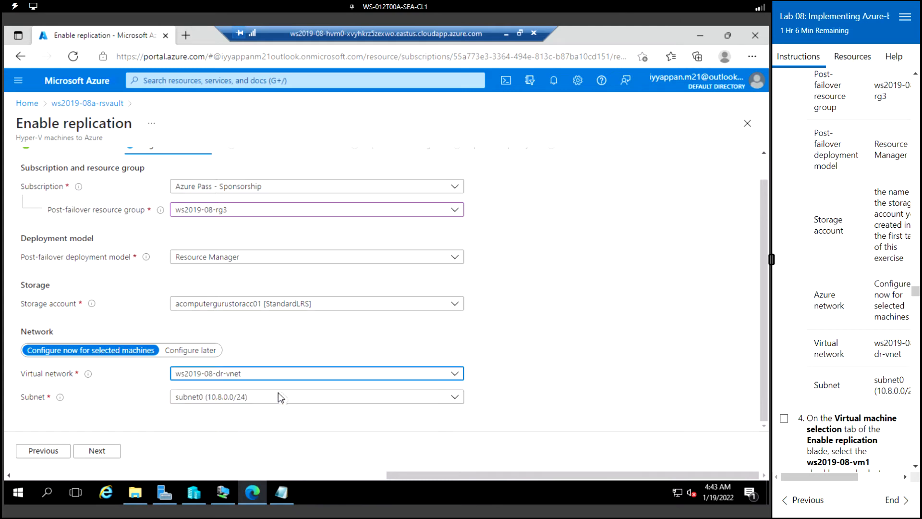
click(277, 397)
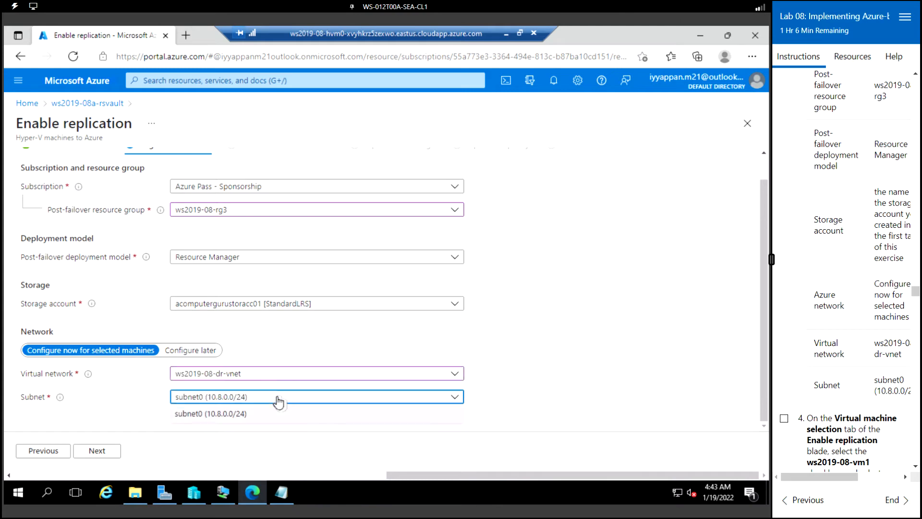
click(277, 397)
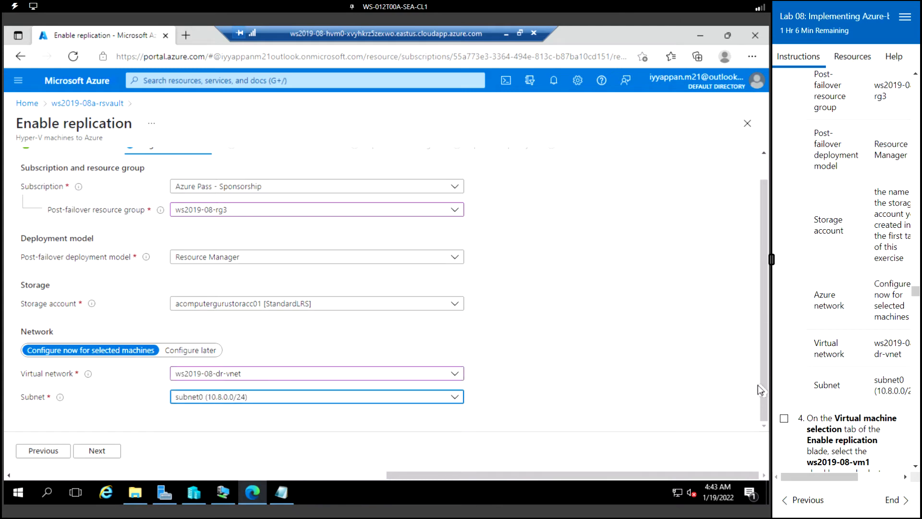
scroll(862, 311, up, 2)
scroll(860, 307, up, 3)
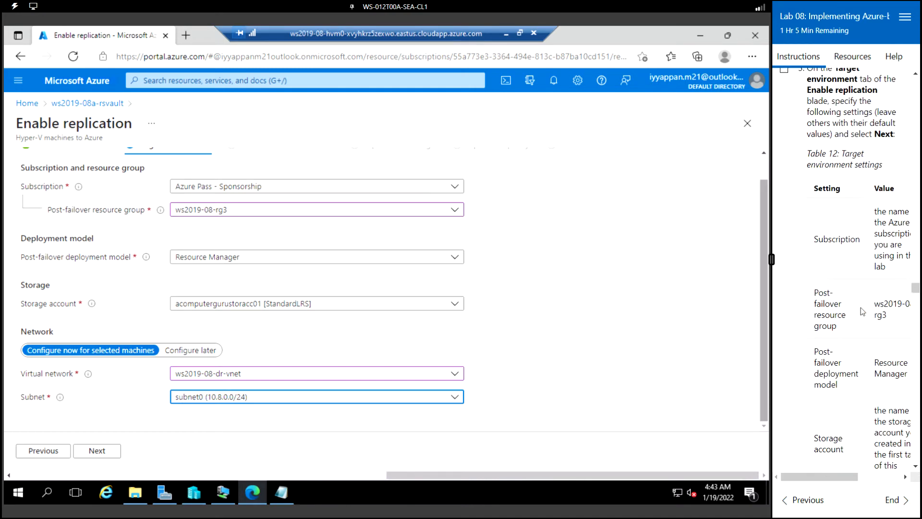
click(109, 453)
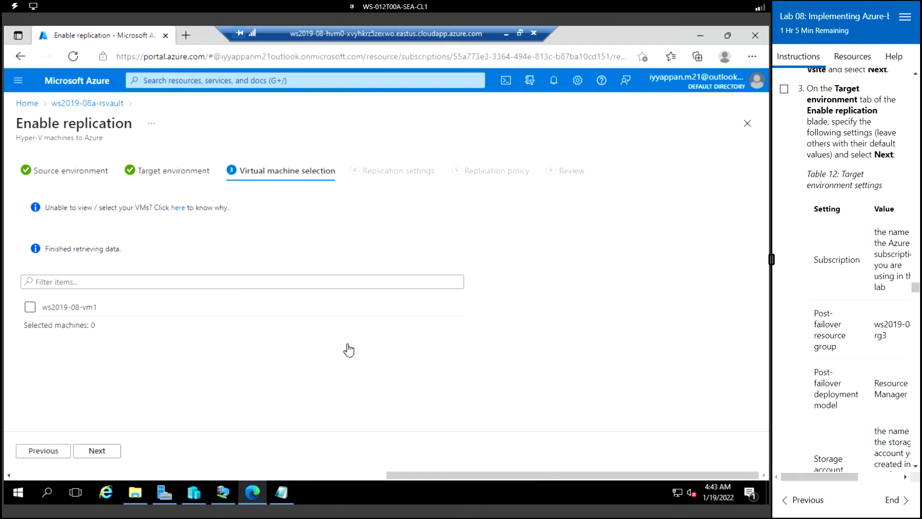
Step: Select ws2019-08-vm1 as the machine to replicate and continue to the replication settings
scroll(822, 270, down, 5)
scroll(822, 269, down, 3)
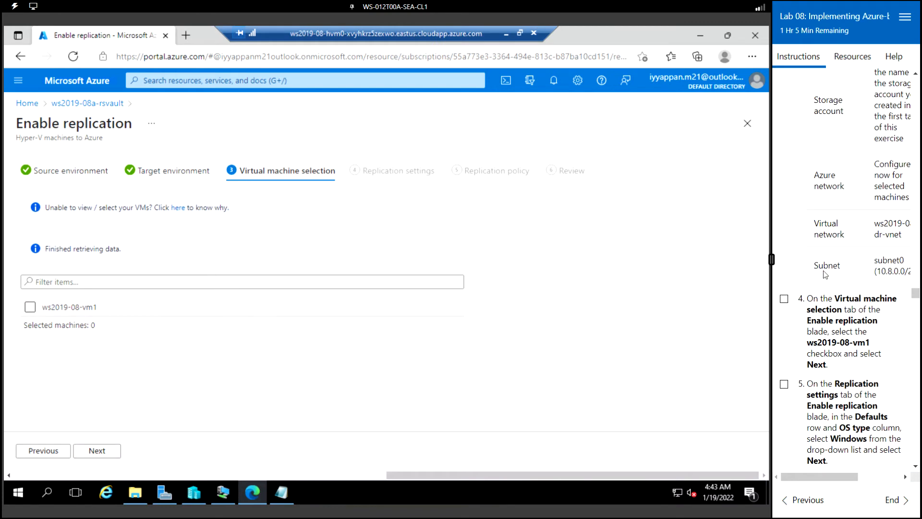
click(29, 307)
click(98, 450)
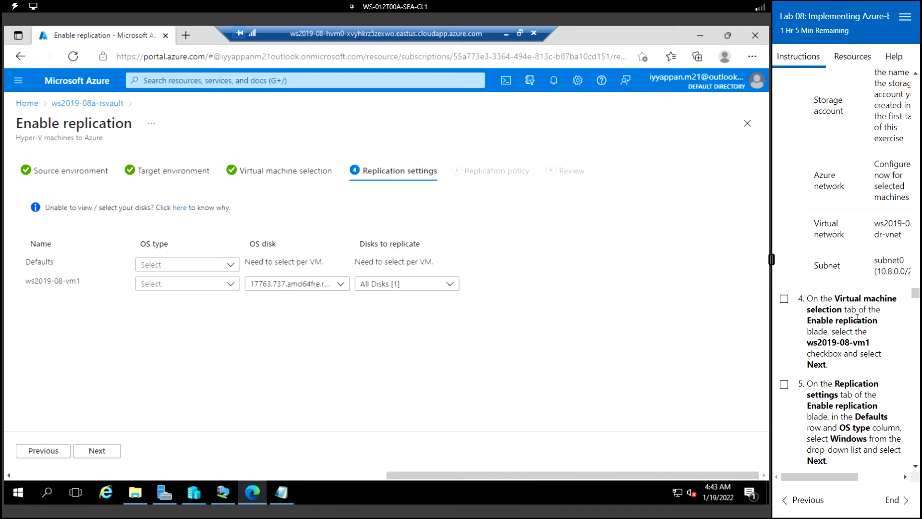
Step: Set the OS type of ws2019-08-vm1 to Windows and continue to the replication policy
scroll(841, 314, down, 3)
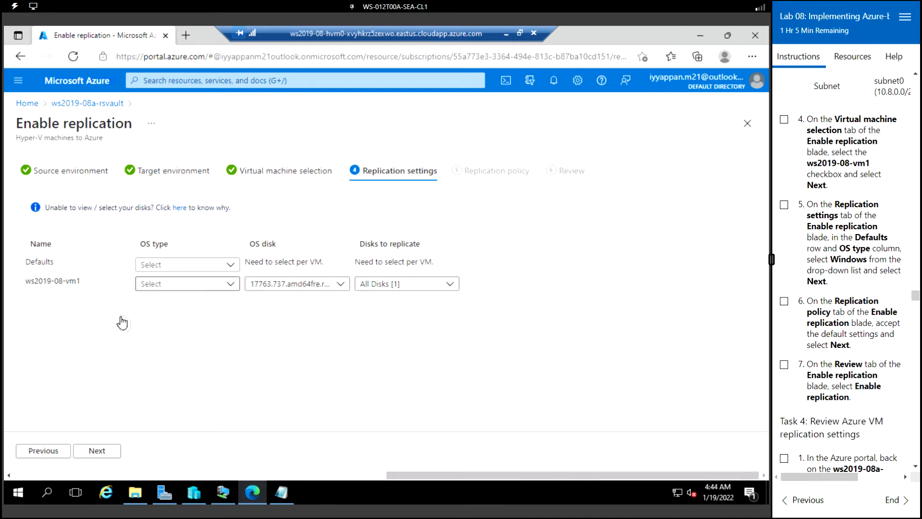
click(106, 451)
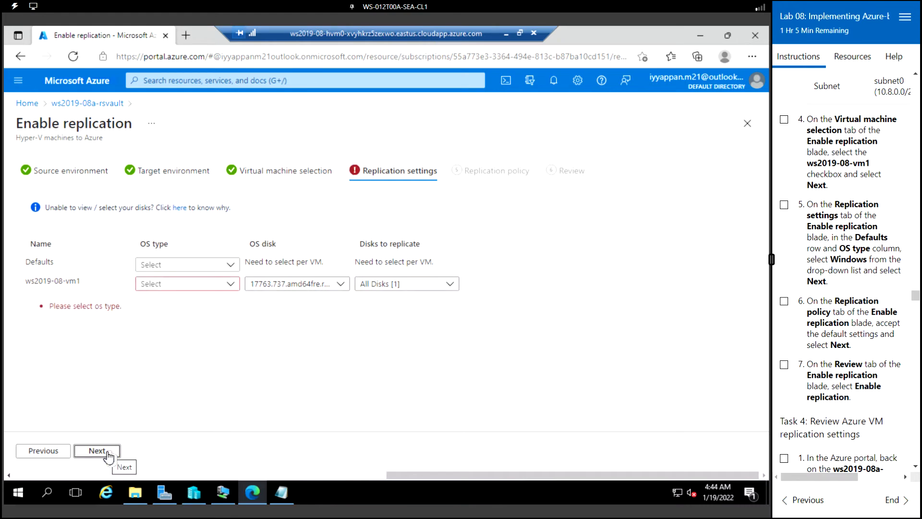
click(212, 287)
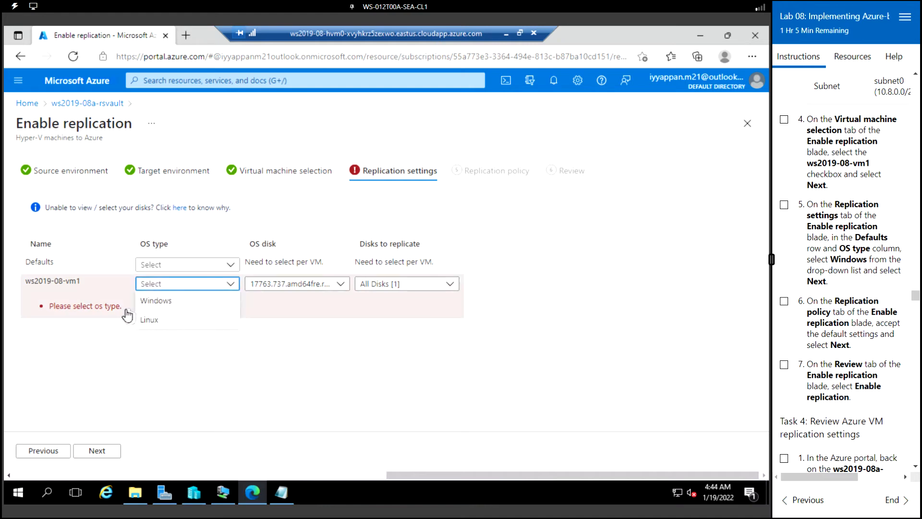
click(160, 306)
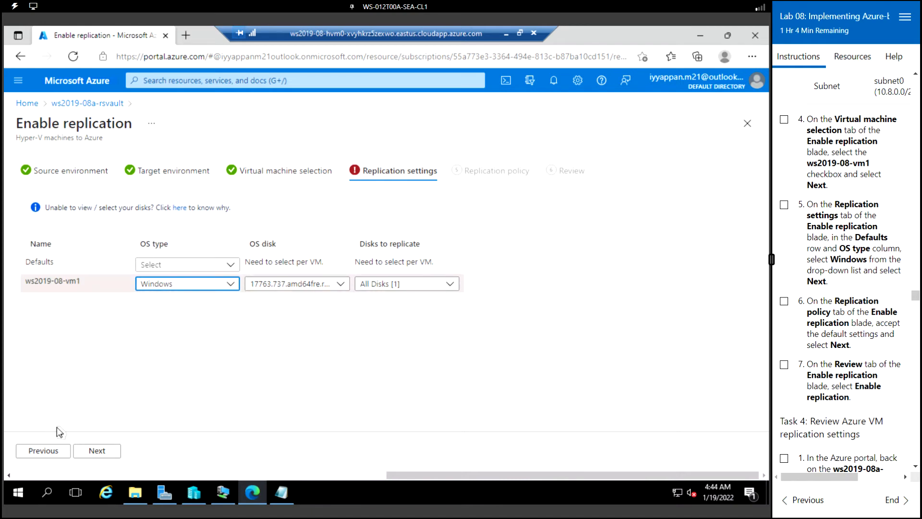
click(103, 451)
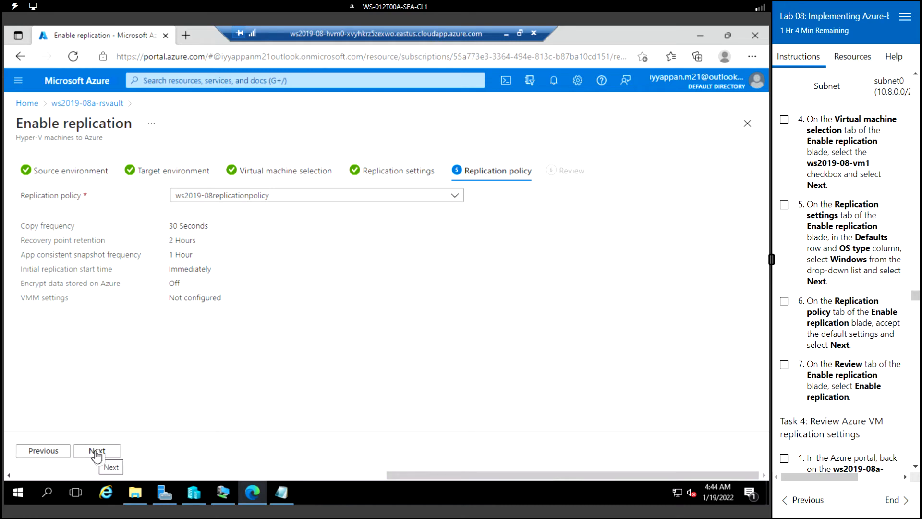
Step: Accept the ws2019-08replicationpolicy policy, continue to the review, and enable replication
click(96, 452)
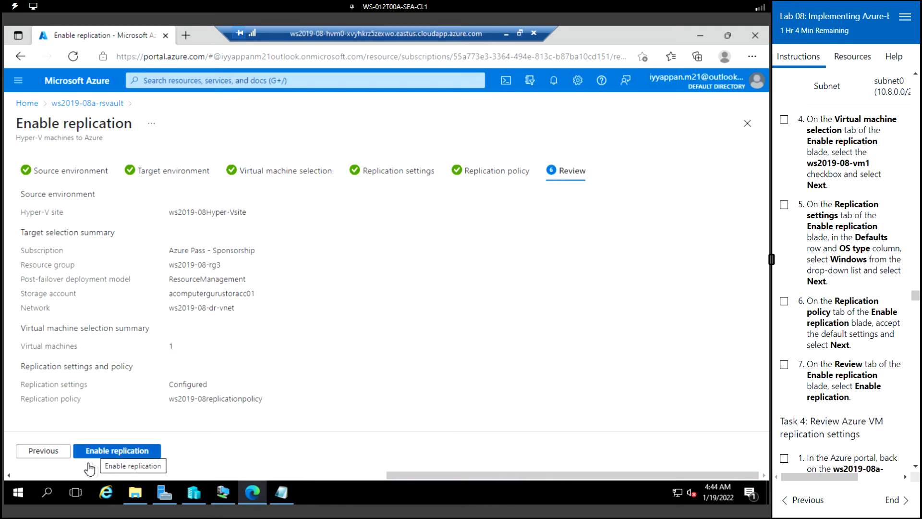
click(98, 460)
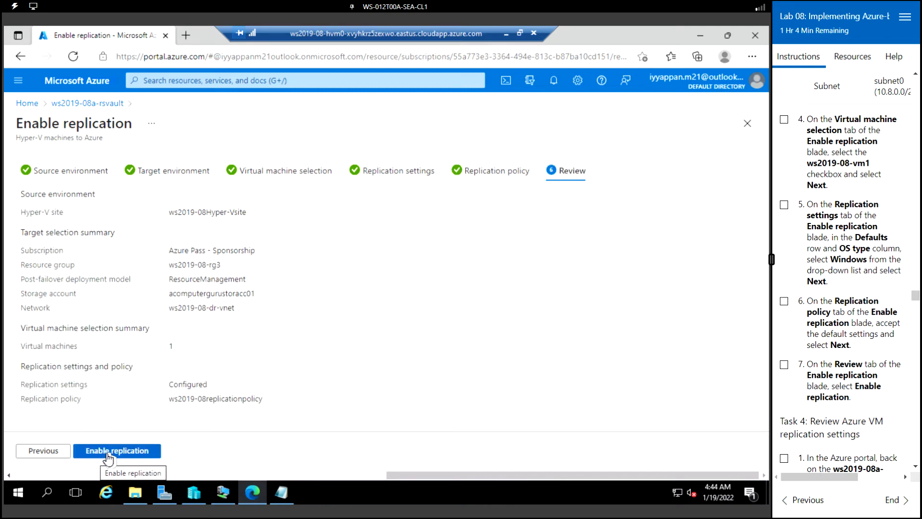
click(112, 457)
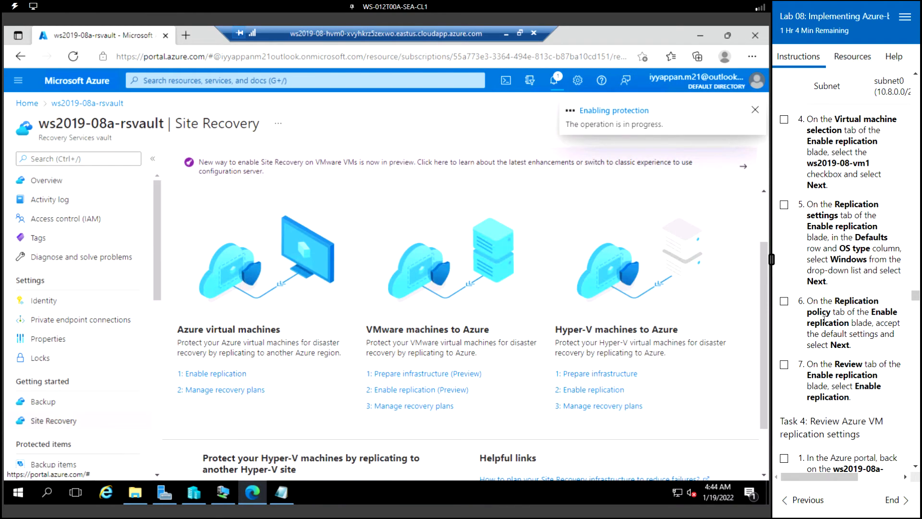
scroll(842, 345, down, 5)
scroll(842, 345, down, 1)
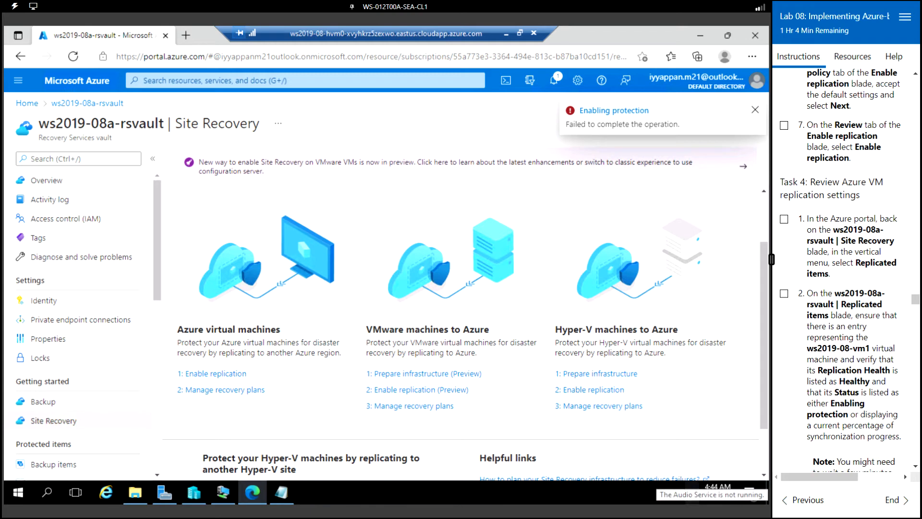
click(601, 391)
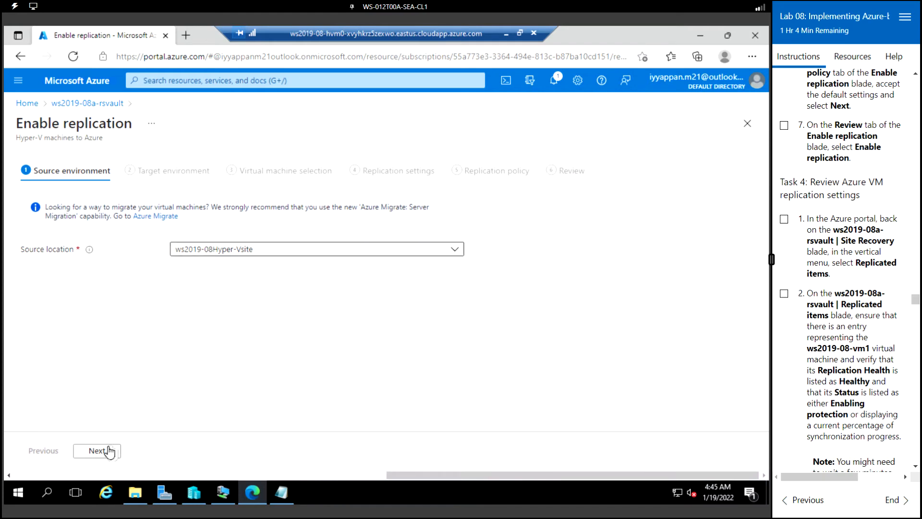
click(96, 450)
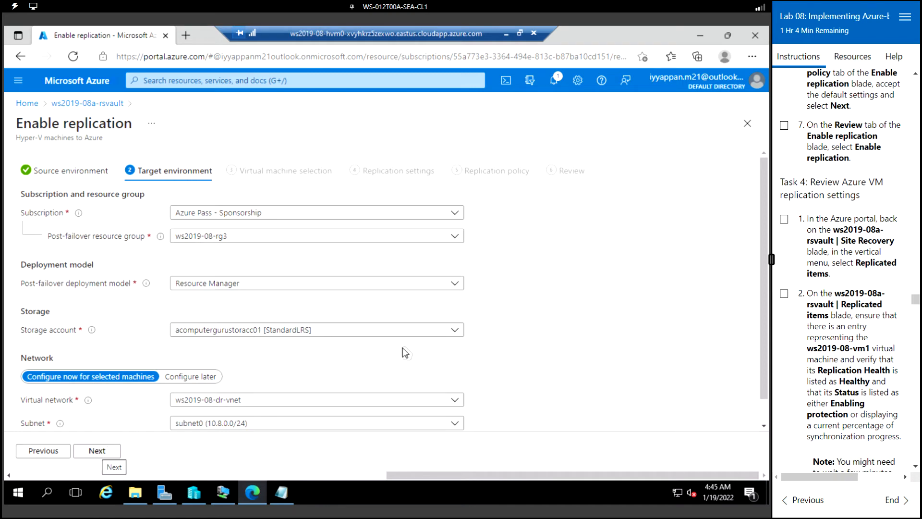
scroll(539, 349, down, 1)
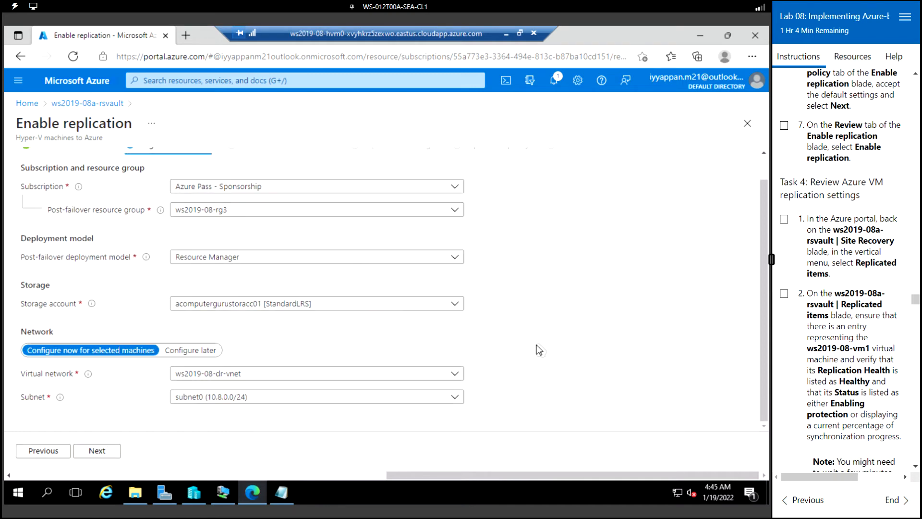
click(108, 451)
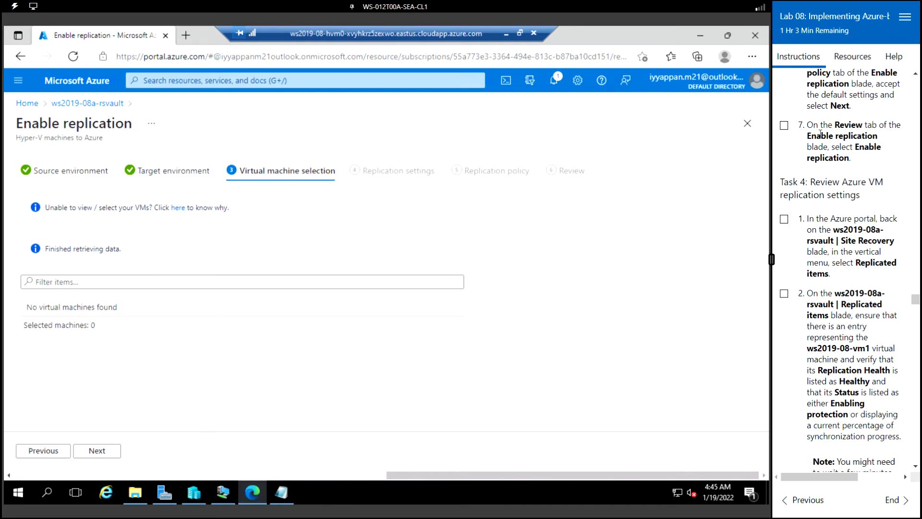
click(746, 124)
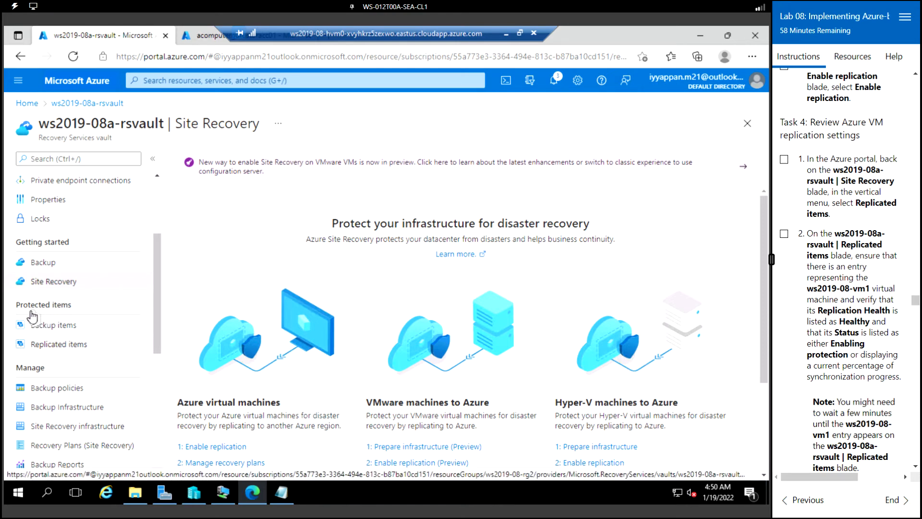
Step: Open ws2019-08-vm1 from the vault's replicated items and refresh the page to check its replication status
click(64, 350)
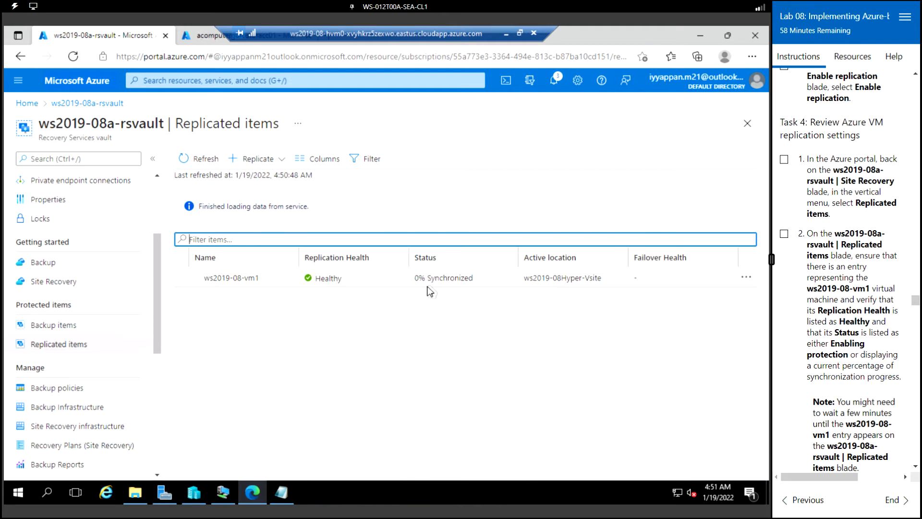
click(235, 280)
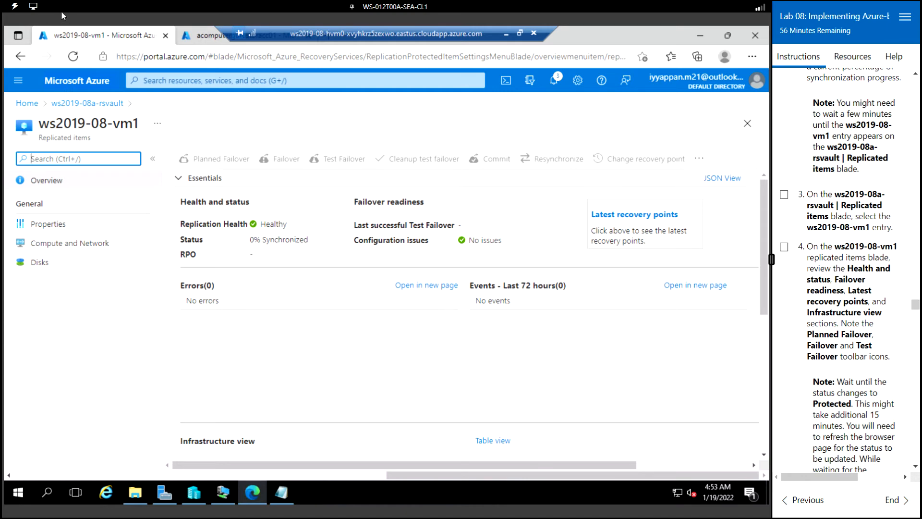
click(74, 57)
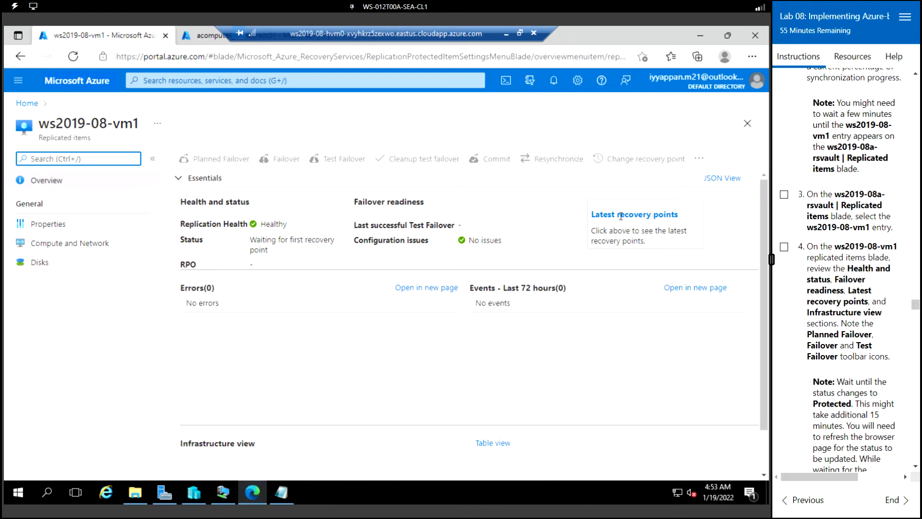
Step: Check the latest recovery points of ws2019-08-vm1 and read the lab instructions through to the test failover settings
click(644, 214)
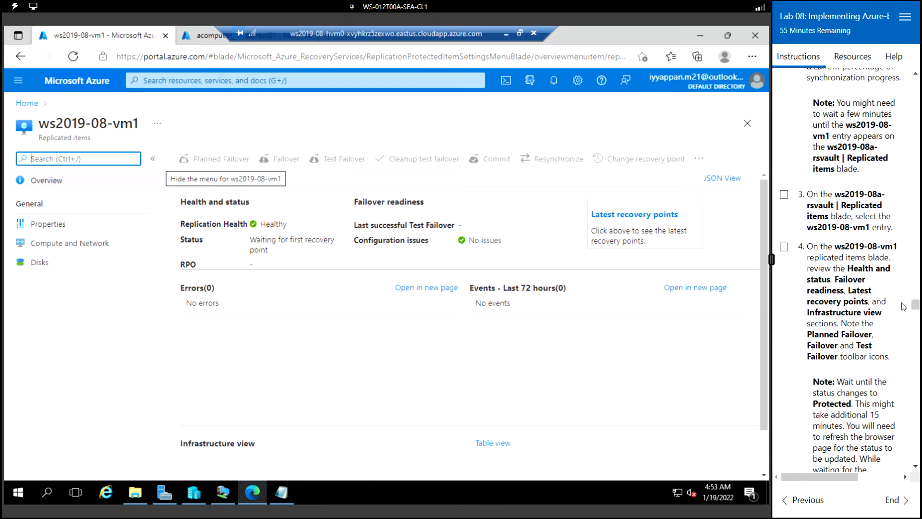
scroll(830, 317, down, 3)
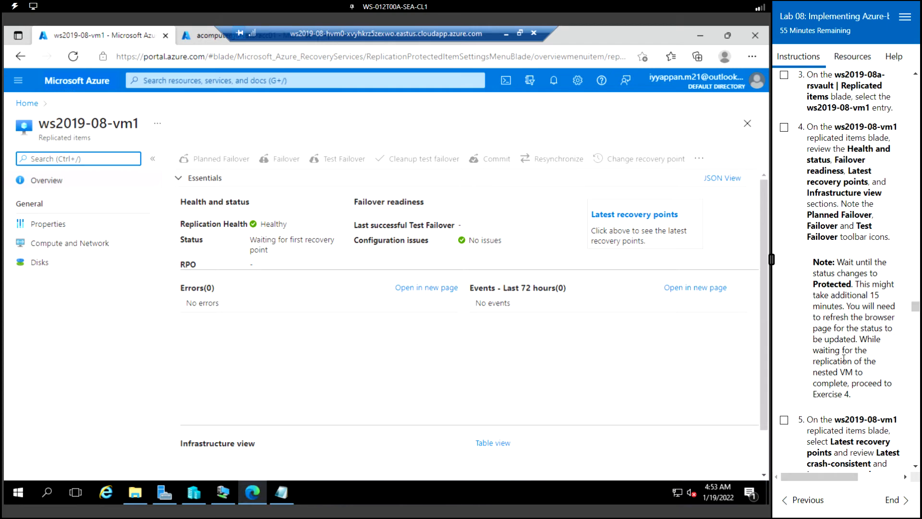
scroll(843, 357, down, 1)
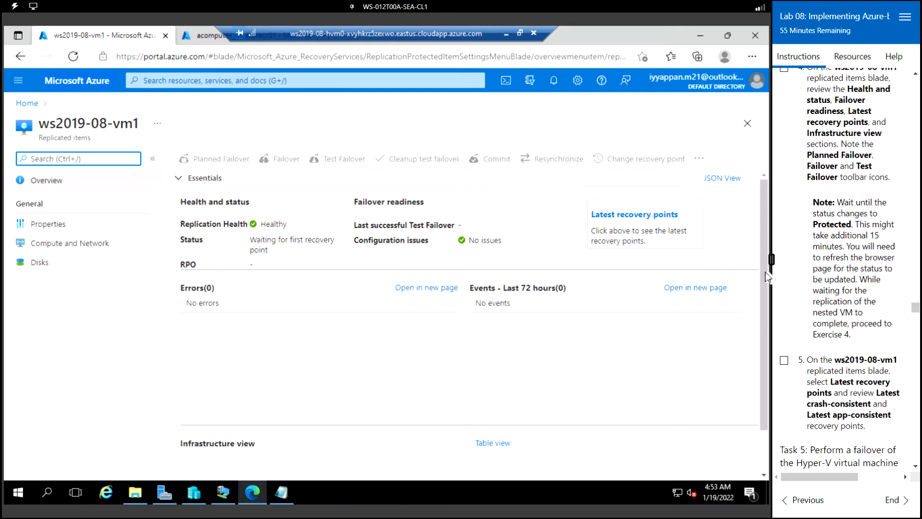
scroll(861, 296, down, 4)
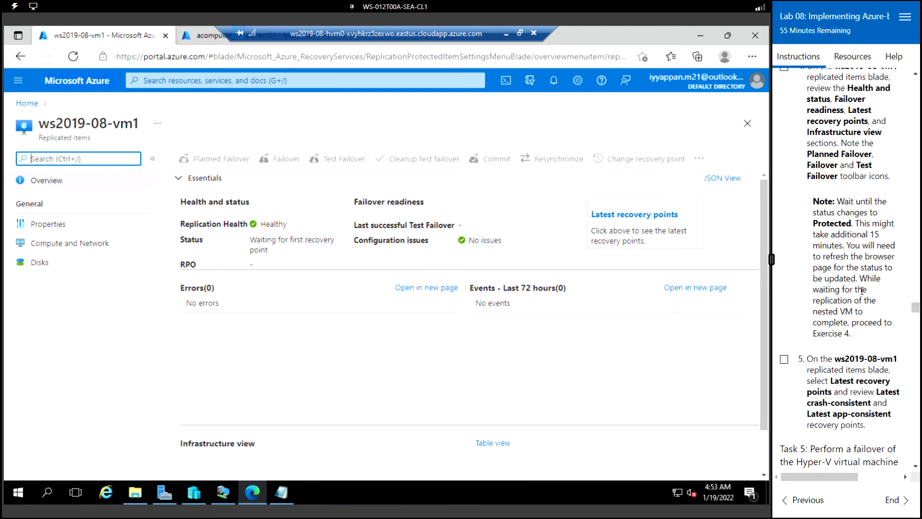
scroll(855, 293, down, 12)
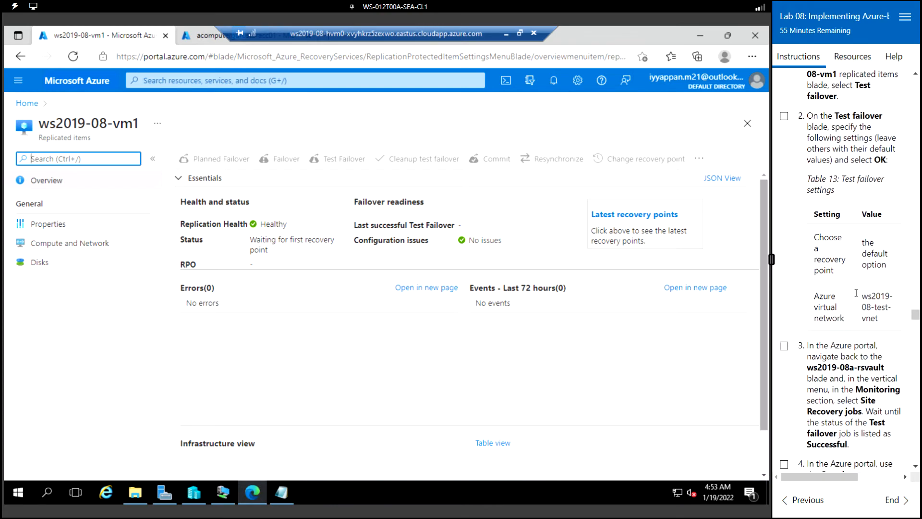
Step: Read the lab instructions past the failover exercise into Exercise 4, Task 1 on creating a vault for Azure Backup
scroll(857, 297, down, 5)
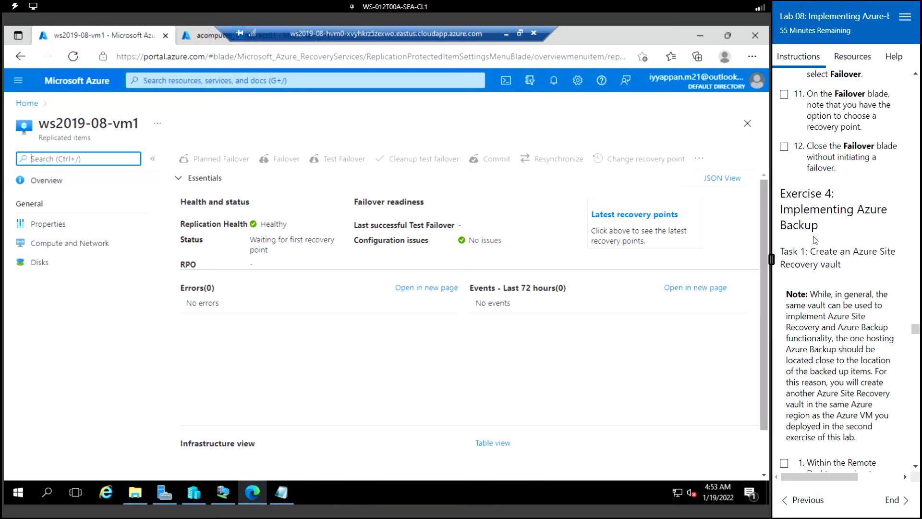
scroll(825, 264, down, 2)
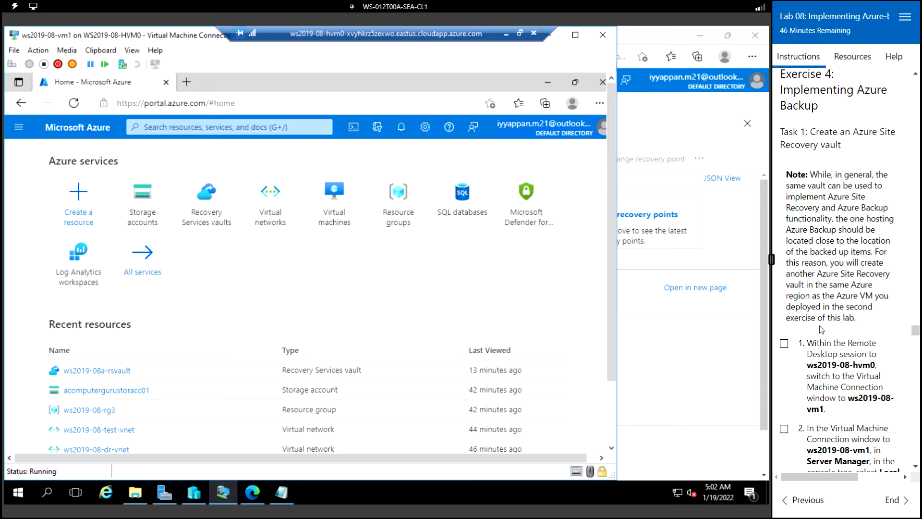
scroll(821, 329, down, 4)
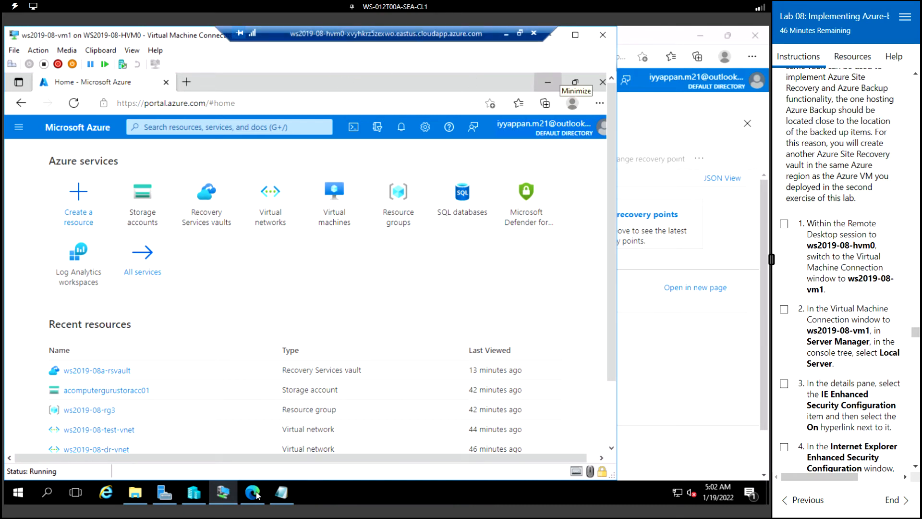
mouse_move(226, 499)
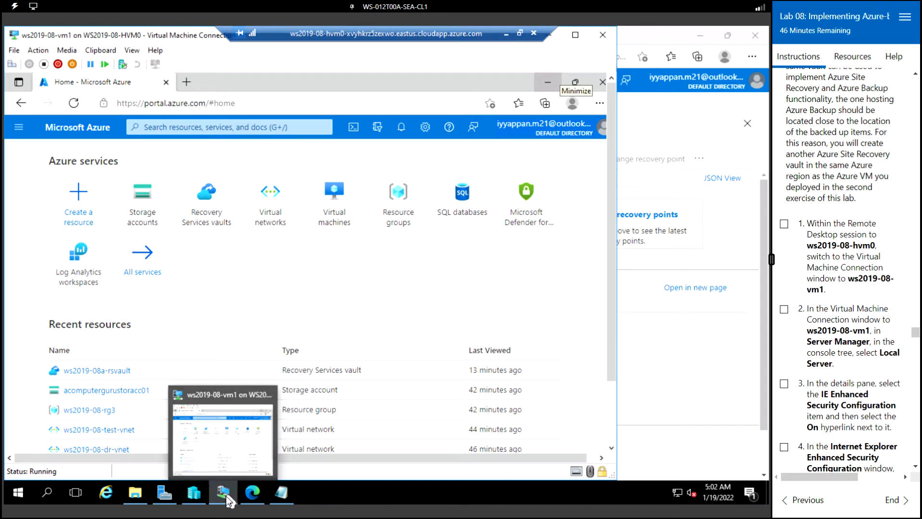
click(231, 443)
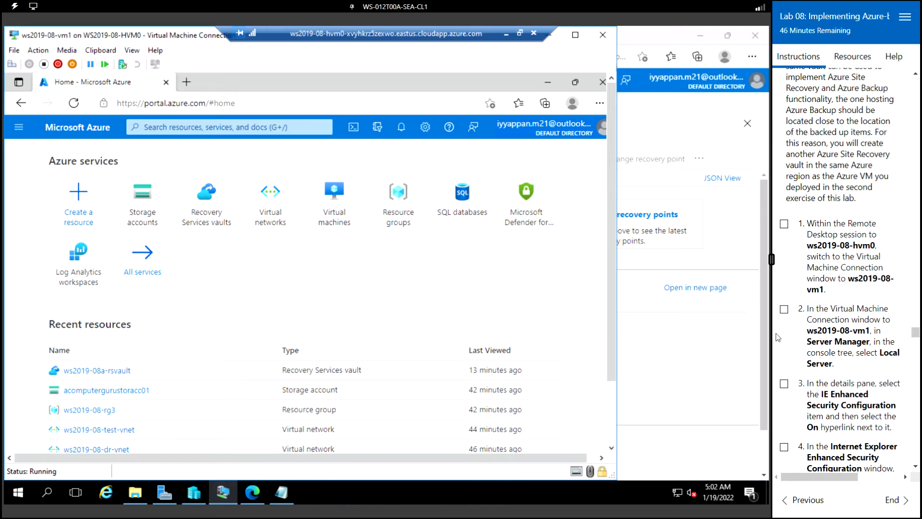
scroll(834, 319, down, 3)
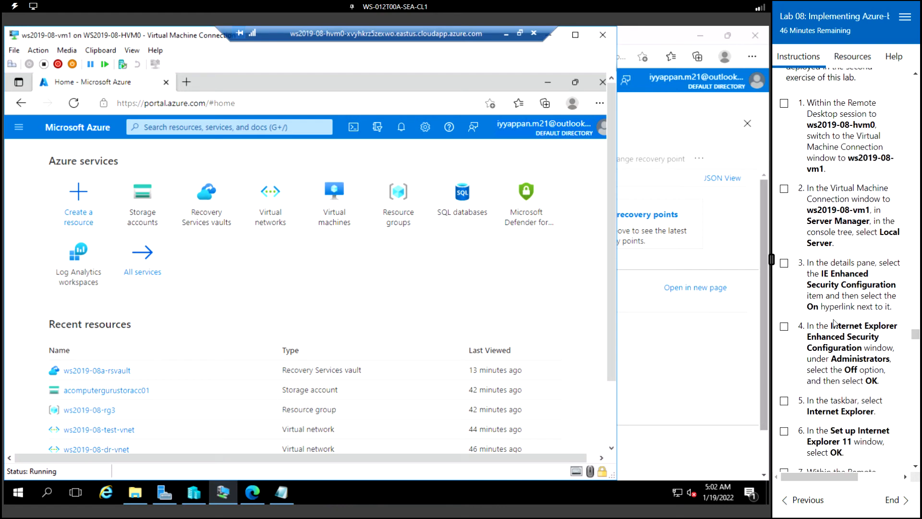
scroll(833, 324, down, 2)
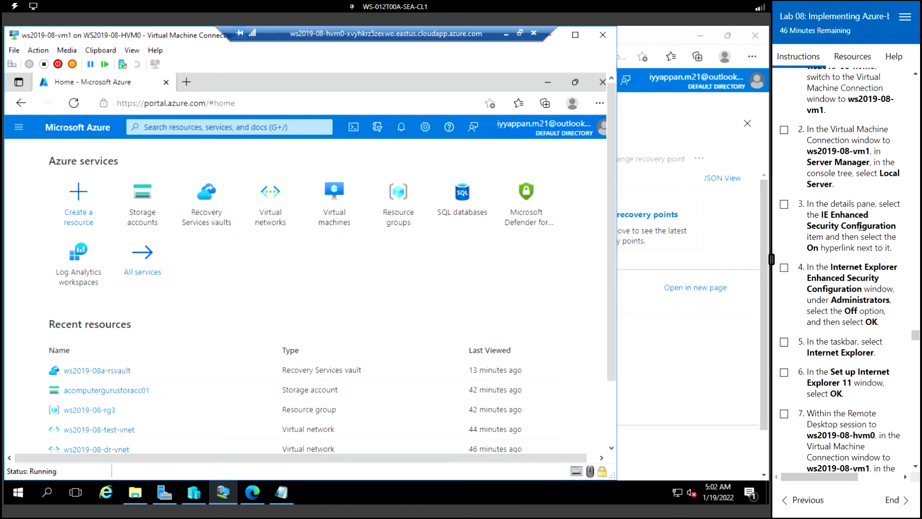
Step: Return to the ws2019-08-vm1 connection window and read the Task 1 instructions through to creating the Recovery Services vault
click(258, 490)
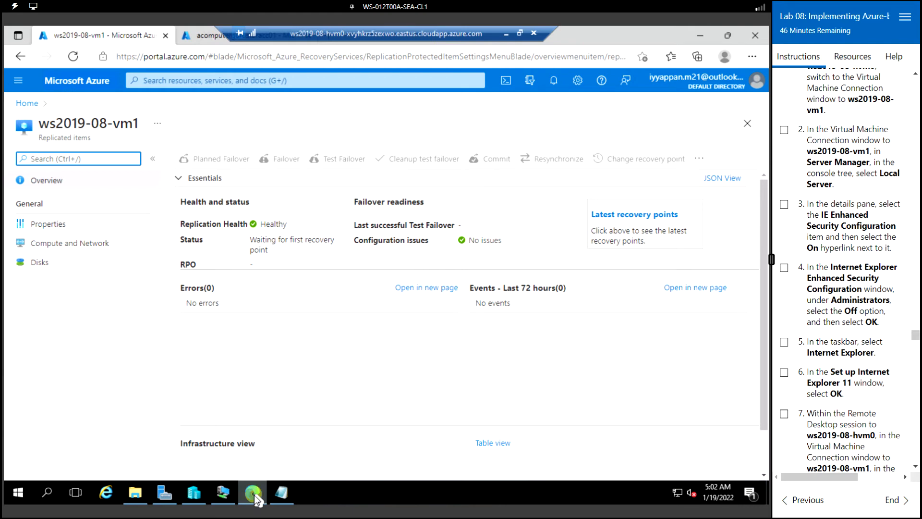
click(254, 494)
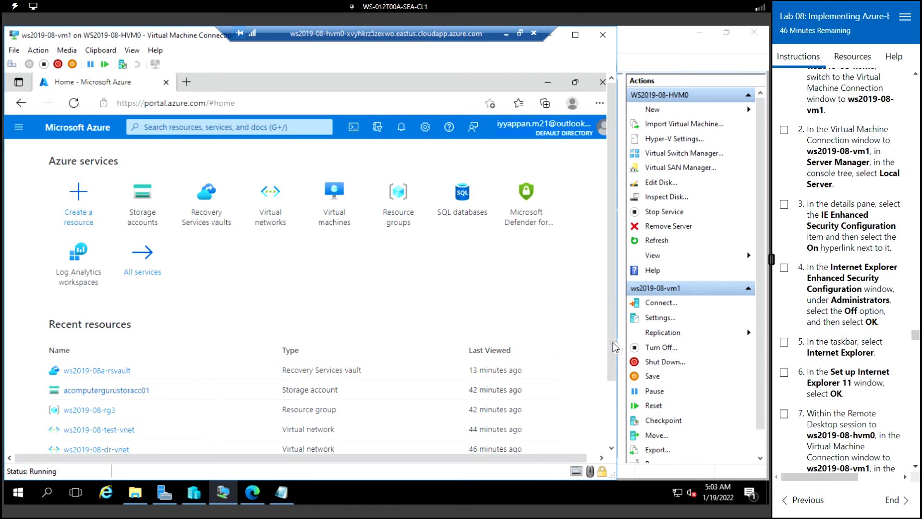
drag(613, 321, 612, 317)
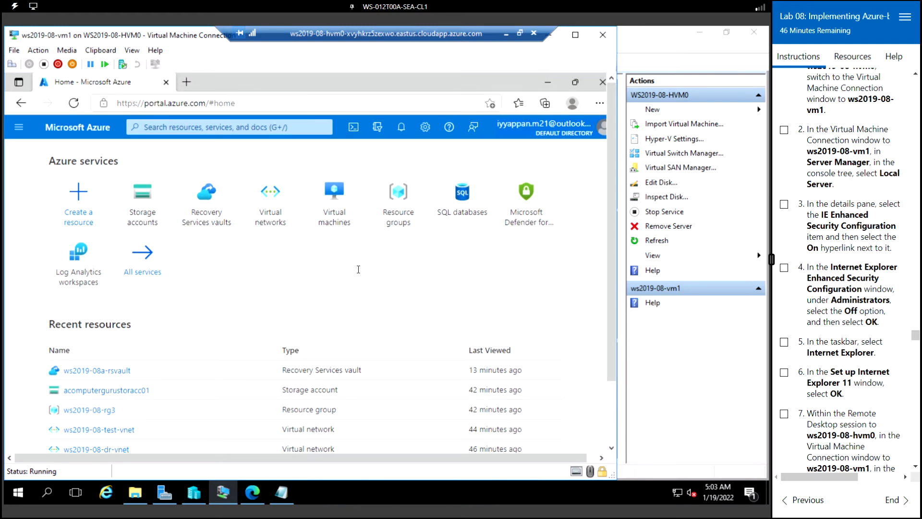
scroll(846, 248, down, 3)
scroll(845, 248, down, 3)
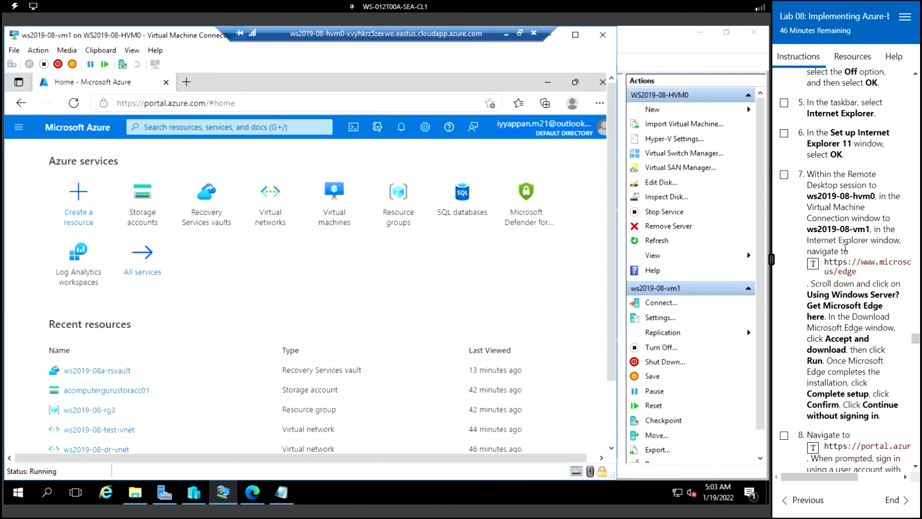
scroll(845, 248, down, 9)
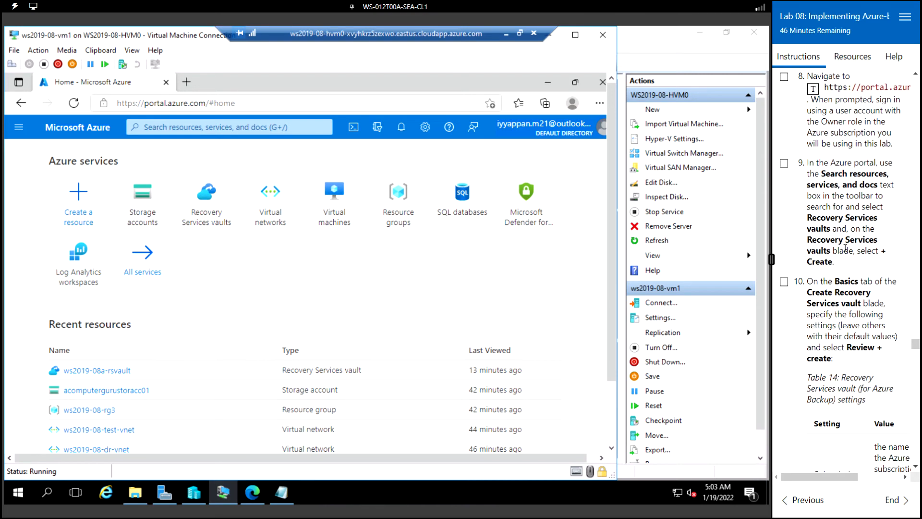
scroll(845, 248, up, 2)
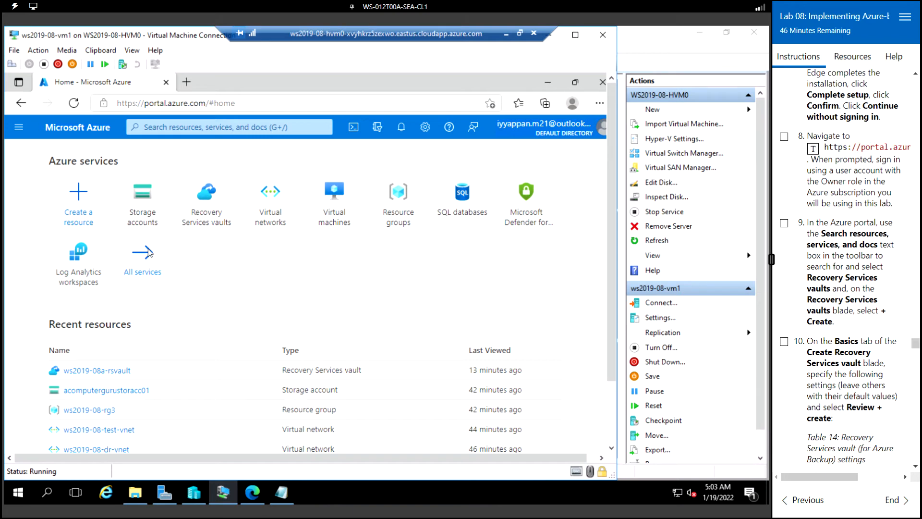
Step: Go to Recovery Services vaults in the Azure portal, check the lab's vault settings, and start creating a new vault
click(169, 127)
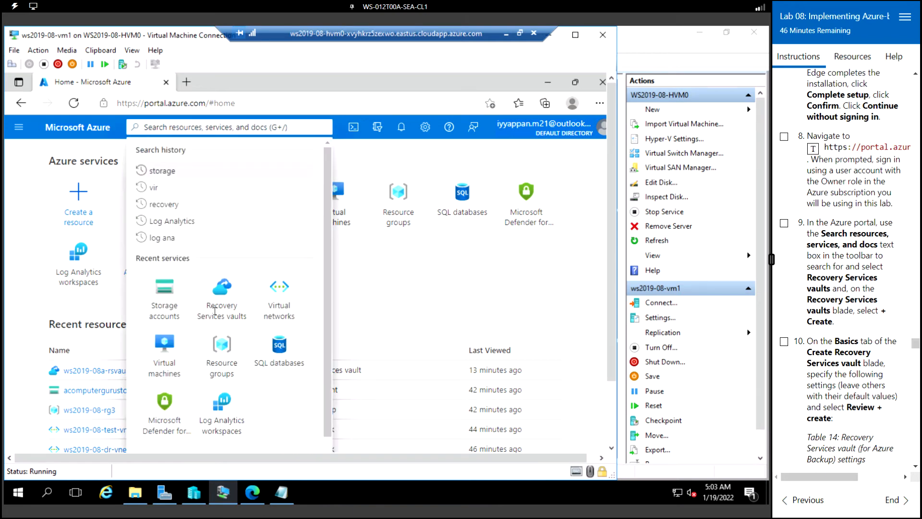
click(227, 308)
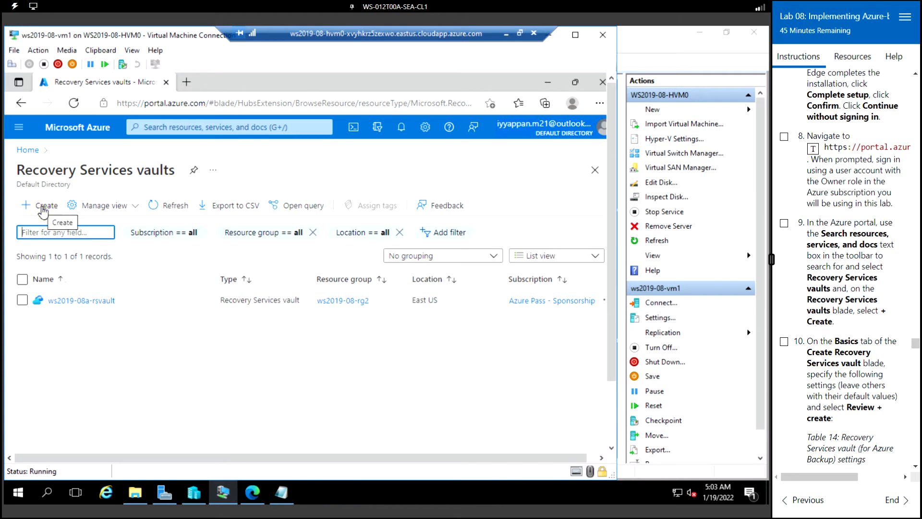
scroll(859, 295, down, 4)
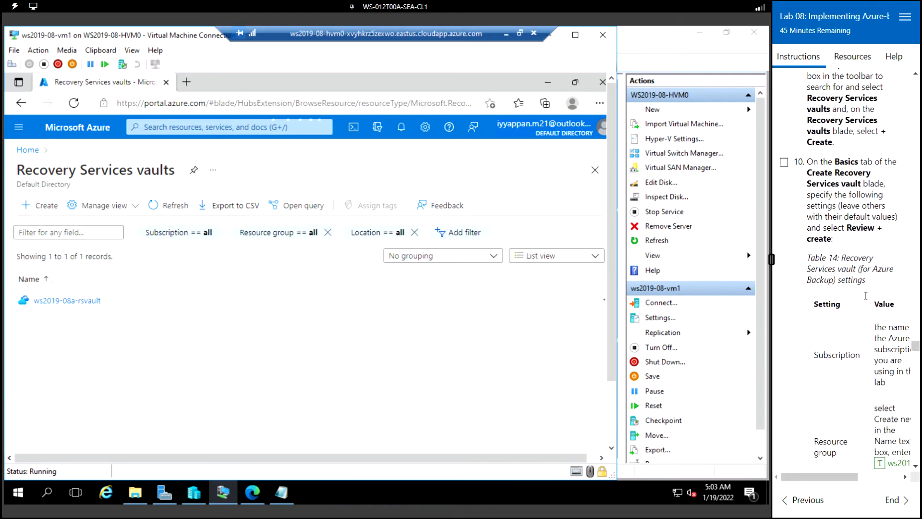
scroll(865, 296, down, 3)
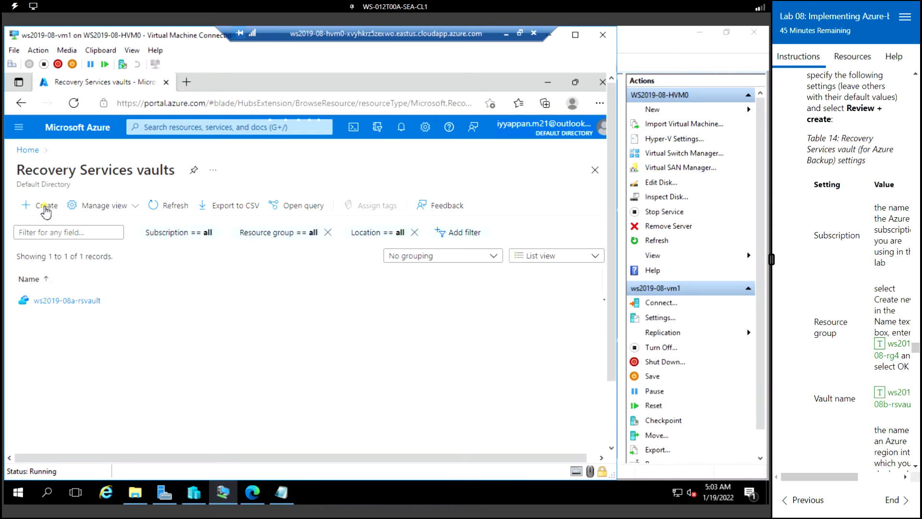
click(46, 207)
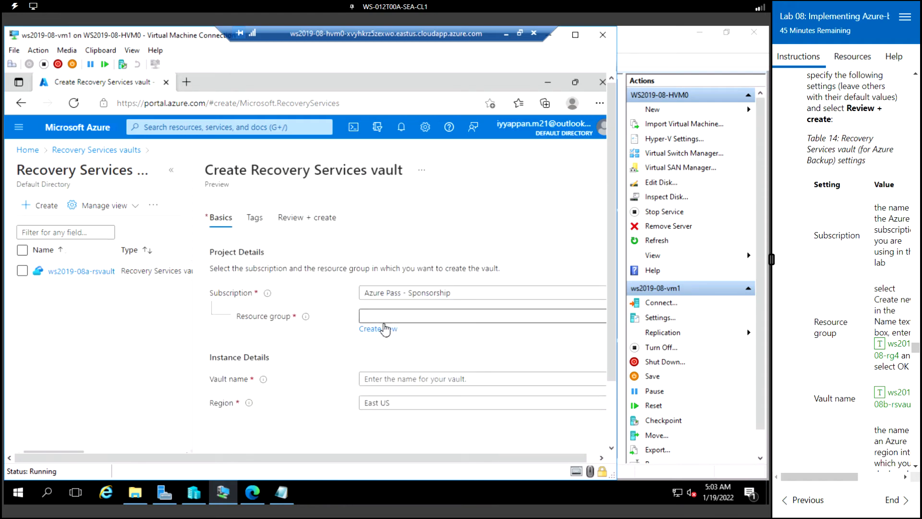
Step: Create the new resource group ws2019-08-rg4 for the vault
click(382, 330)
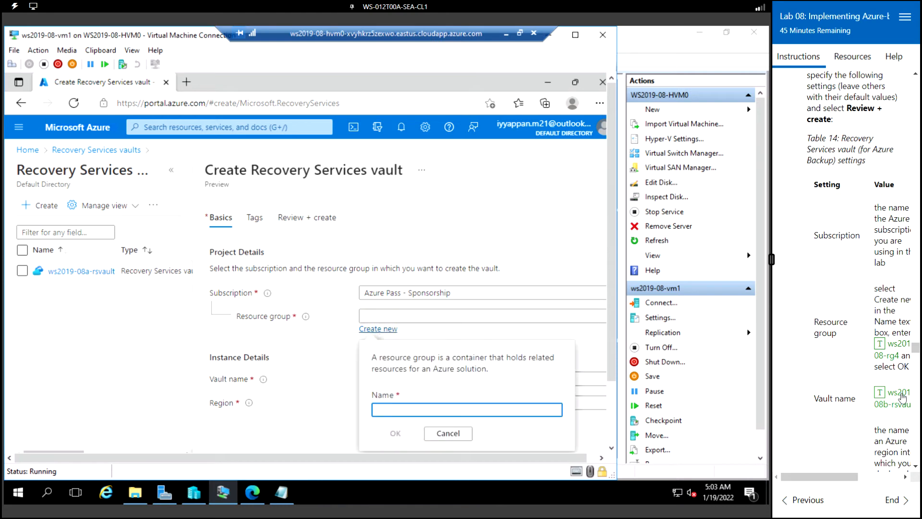
click(881, 344)
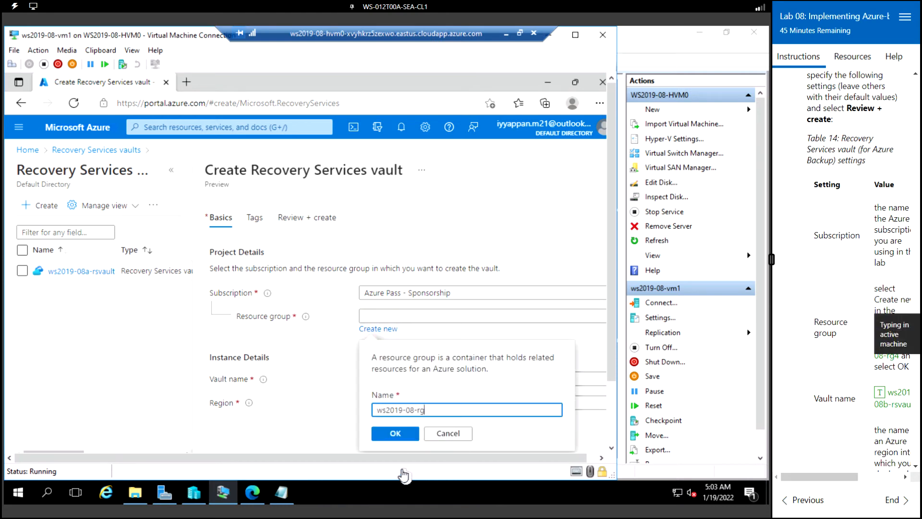
click(397, 434)
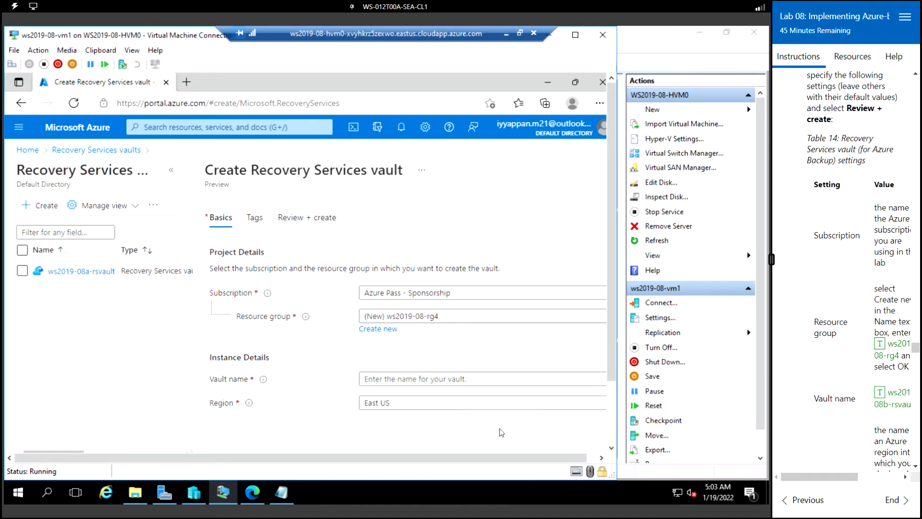
Step: Name the vault ws2019-08b-rsvault, keep the region East US, then review and create it
click(420, 379)
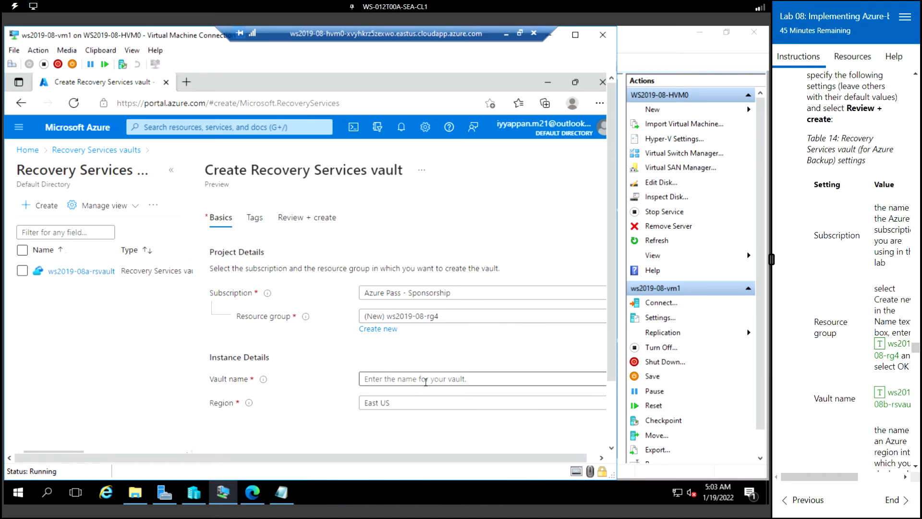
click(880, 392)
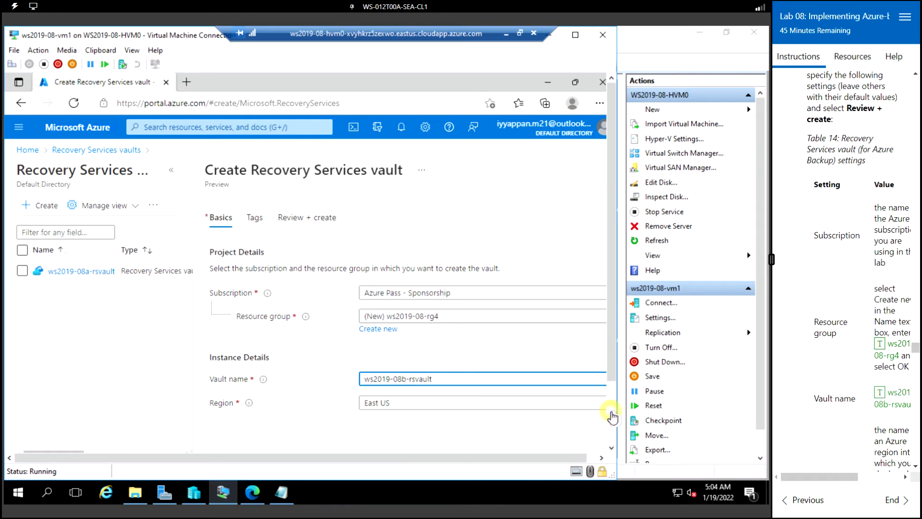
click(611, 414)
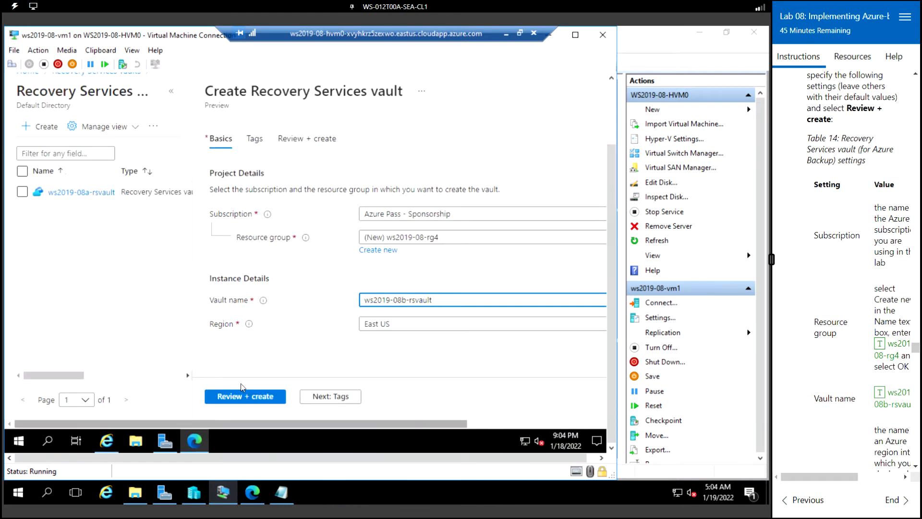
click(258, 402)
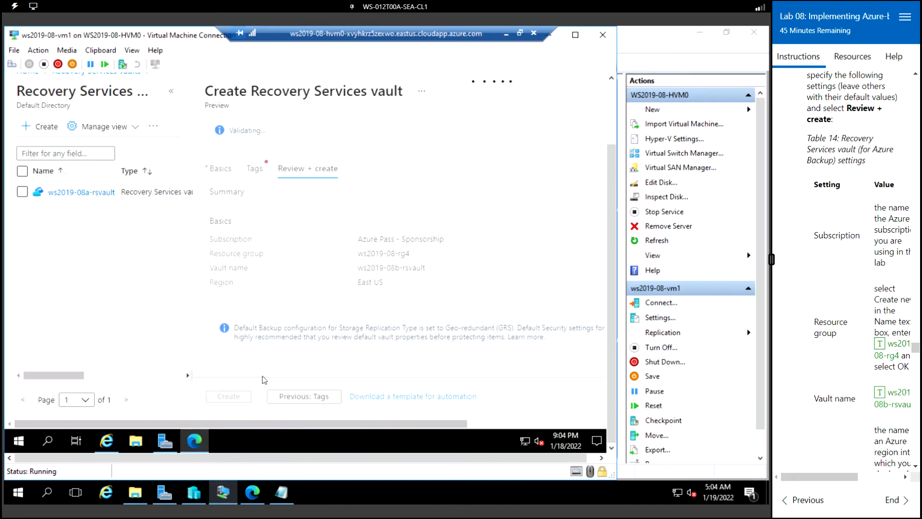
click(243, 397)
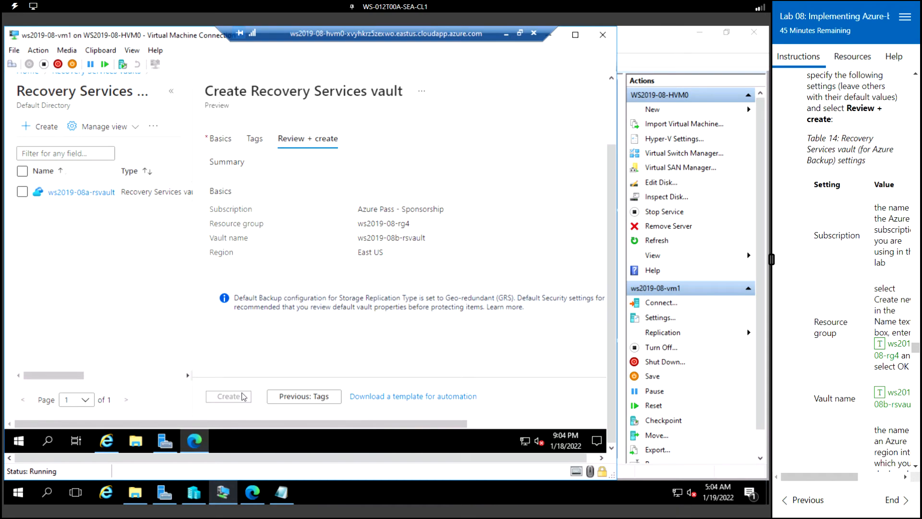
Step: Read the lab instructions on to Task 2 and open the newly deployed ws2019-08b-rsvault vault
scroll(836, 337, down, 3)
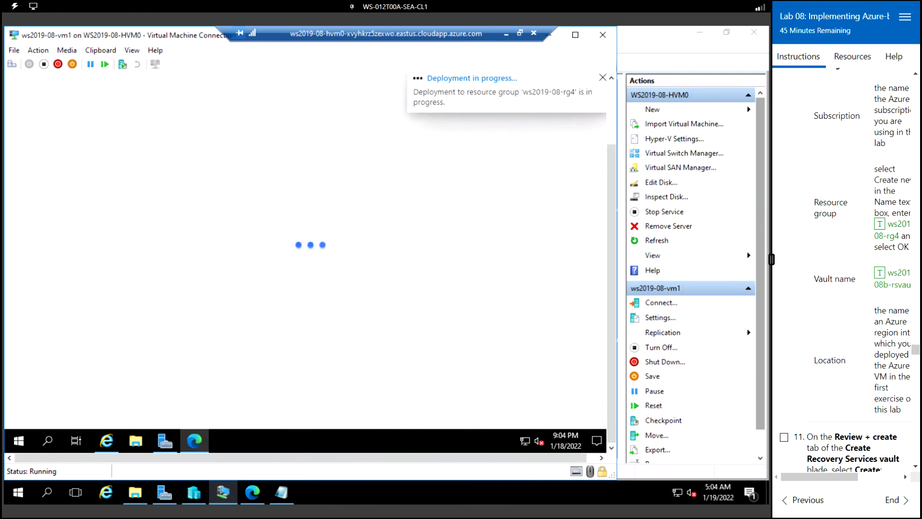
scroll(845, 269, down, 6)
scroll(889, 329, down, 4)
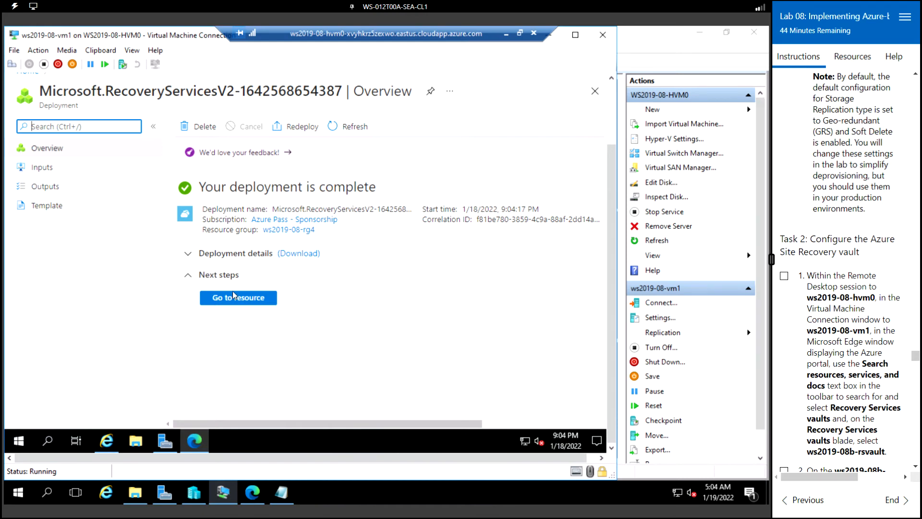
click(248, 302)
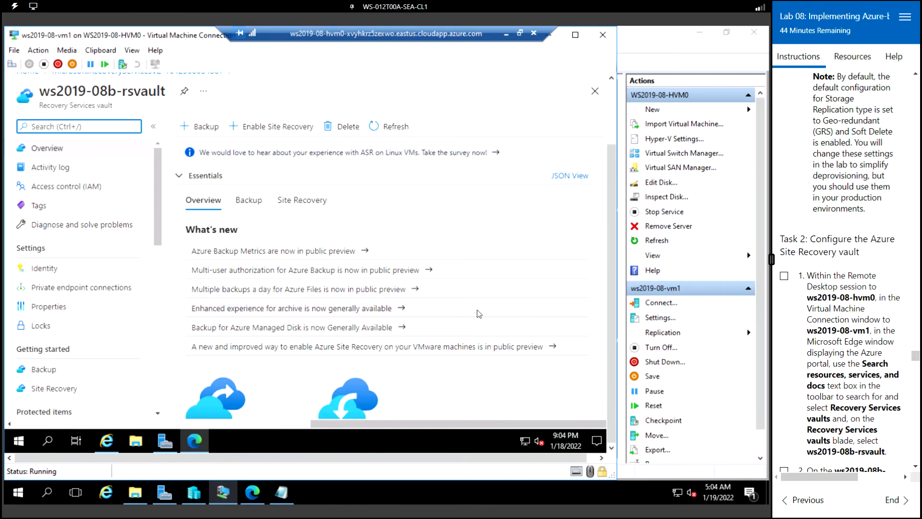
Step: Open the Backup Configuration settings from the properties of ws2019-08b-rsvault
scroll(825, 334, down, 5)
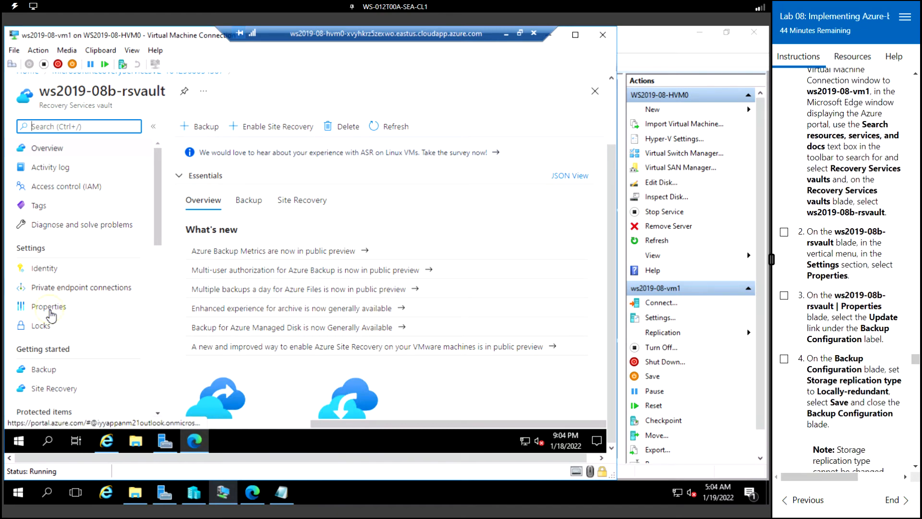
click(50, 311)
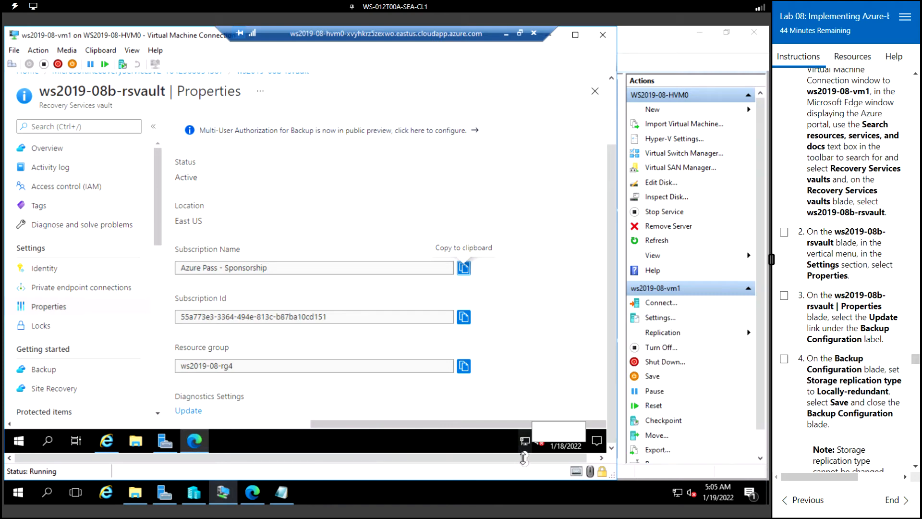
click(601, 457)
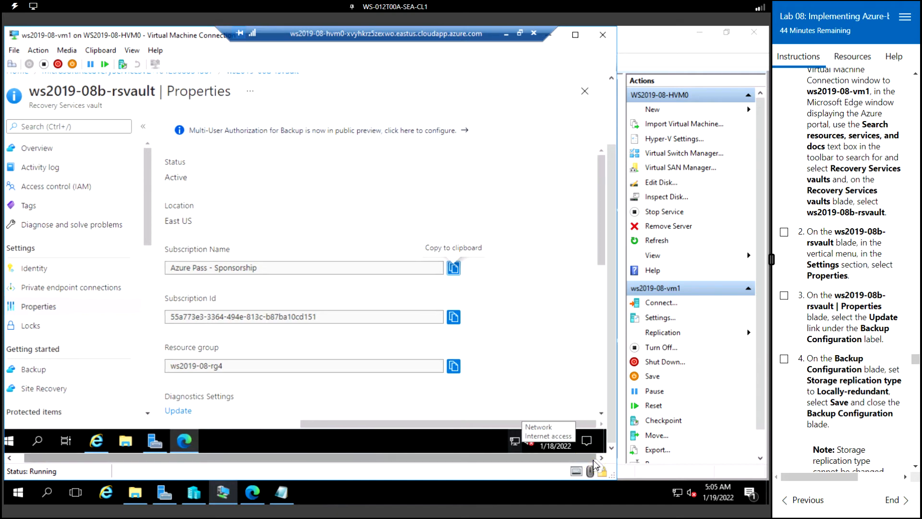
click(601, 412)
click(601, 413)
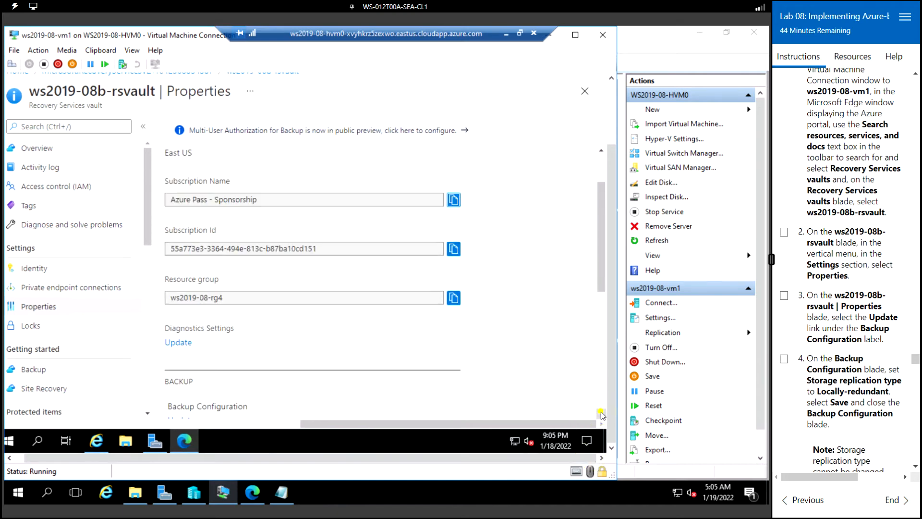
click(601, 413)
click(601, 413)
click(600, 413)
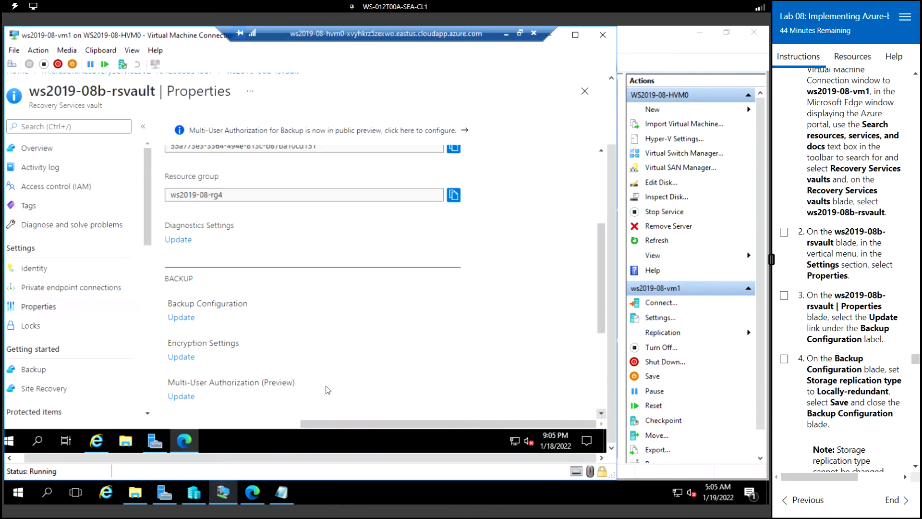
click(190, 318)
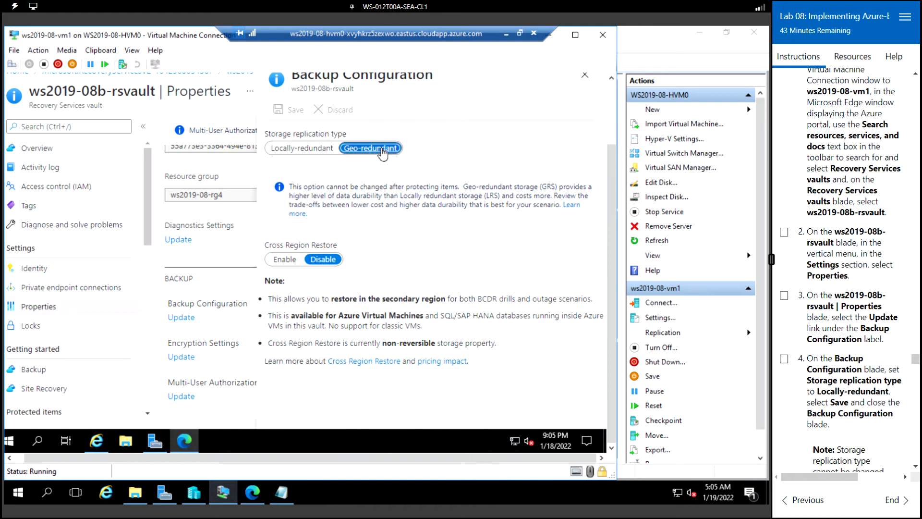
Step: Set the vault's storage replication type to Locally-redundant, save it and close the Backup Configuration blade
click(309, 149)
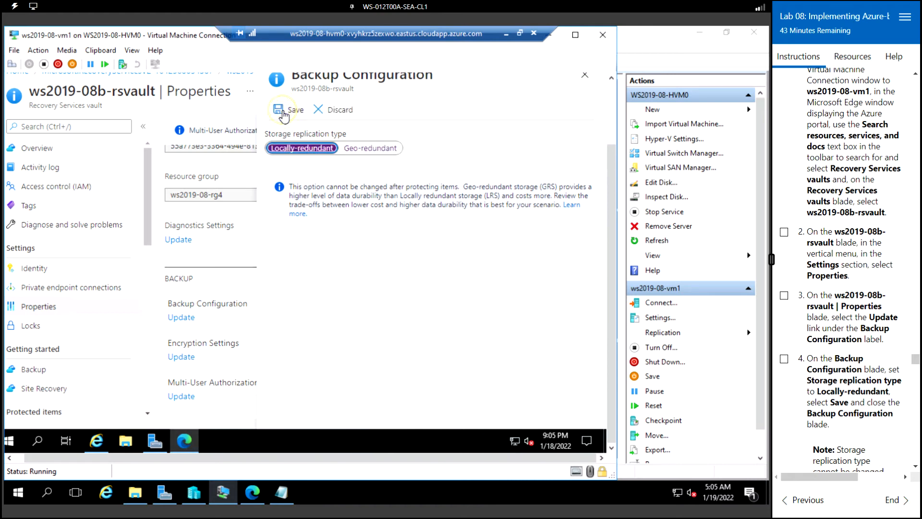
click(284, 112)
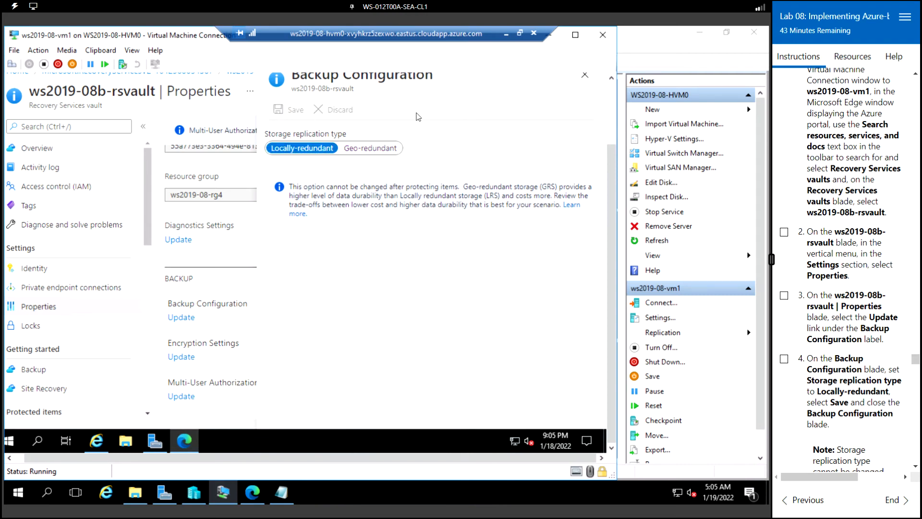
click(613, 102)
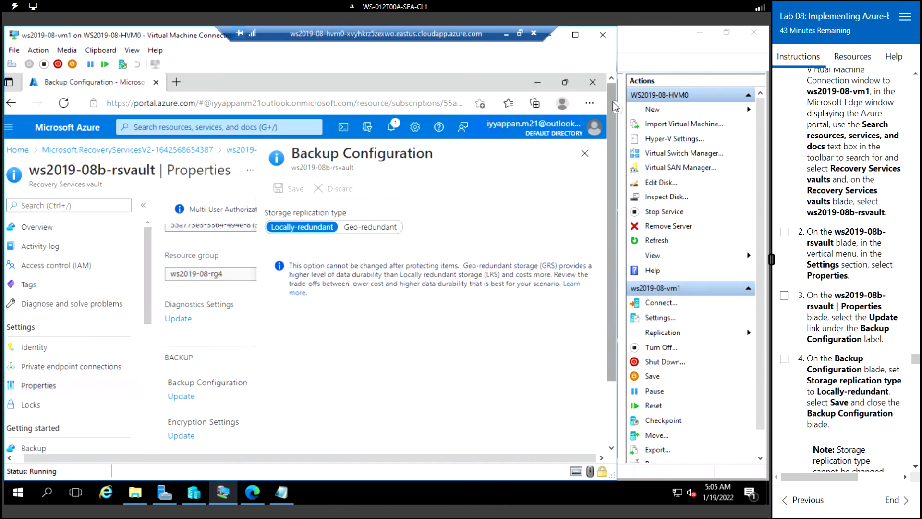
click(587, 160)
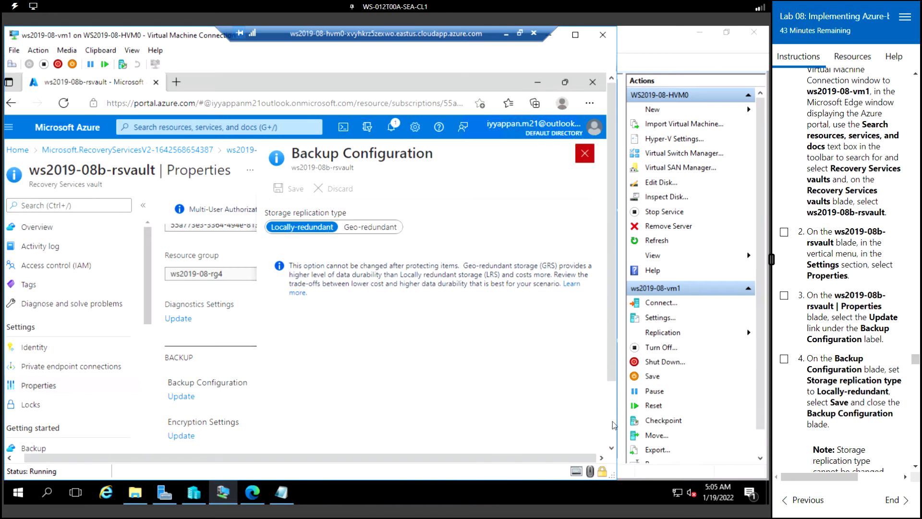
Step: Disable Soft Delete in the Security Settings of ws2019-08b-rsvault, save the change and close the blade
click(612, 422)
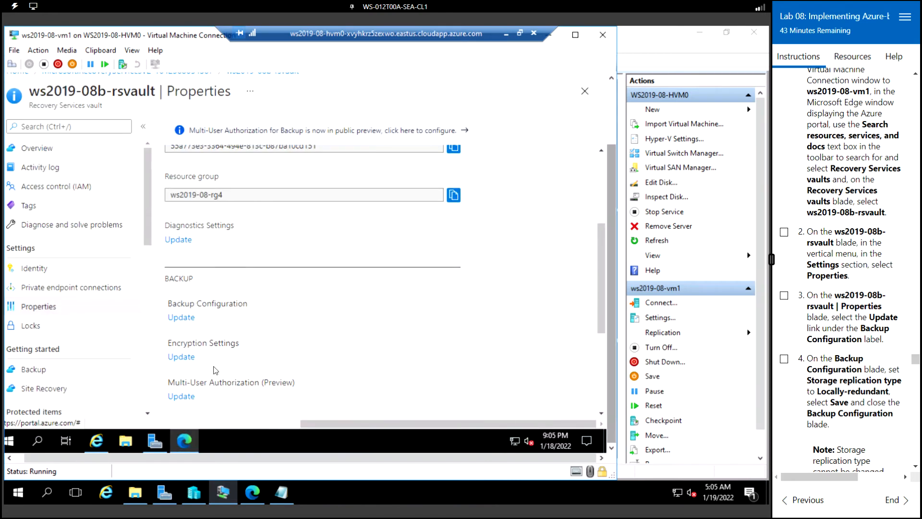
click(602, 413)
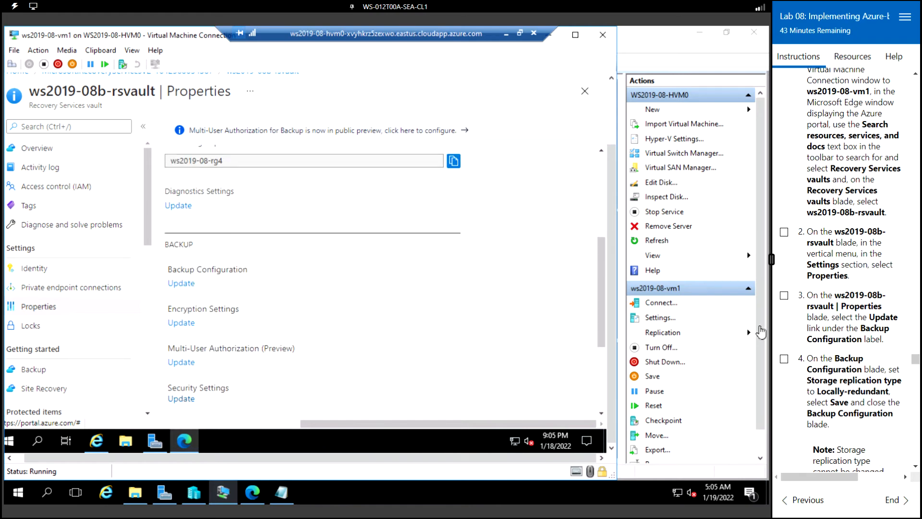
scroll(837, 309, down, 1)
scroll(837, 309, down, 2)
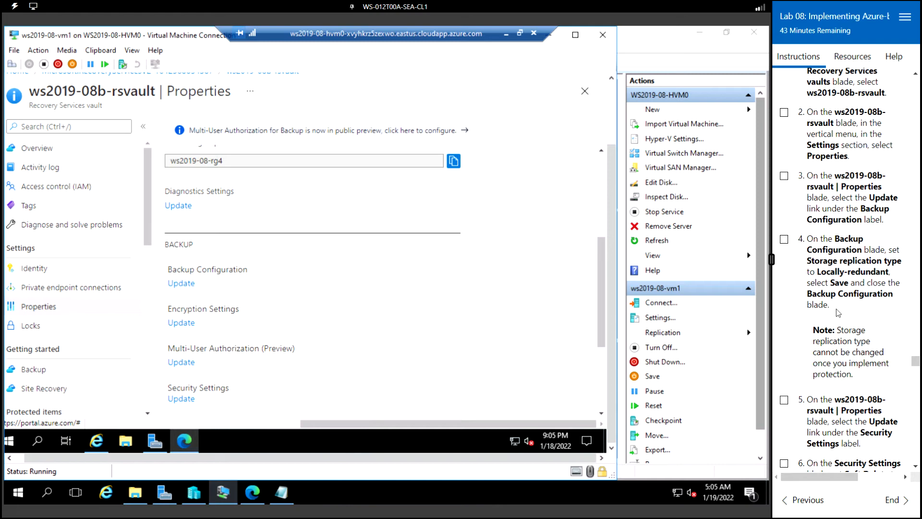
scroll(836, 309, down, 2)
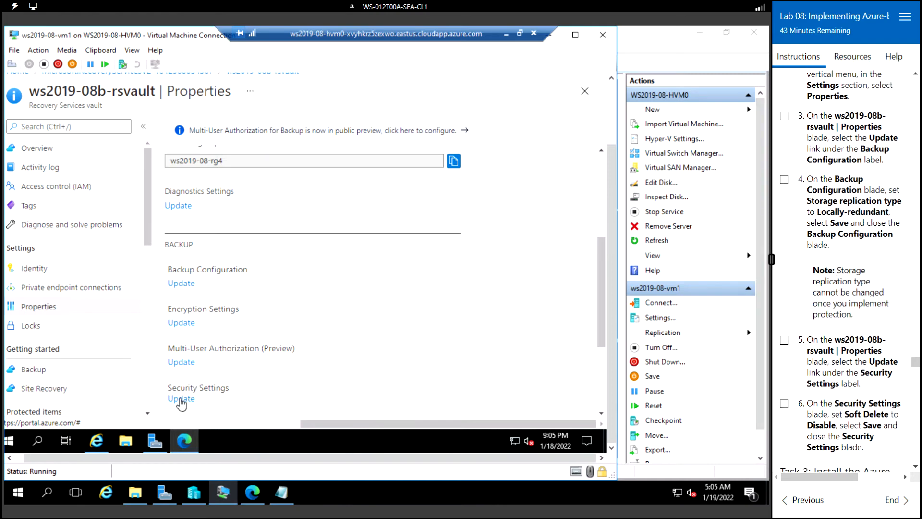
click(180, 401)
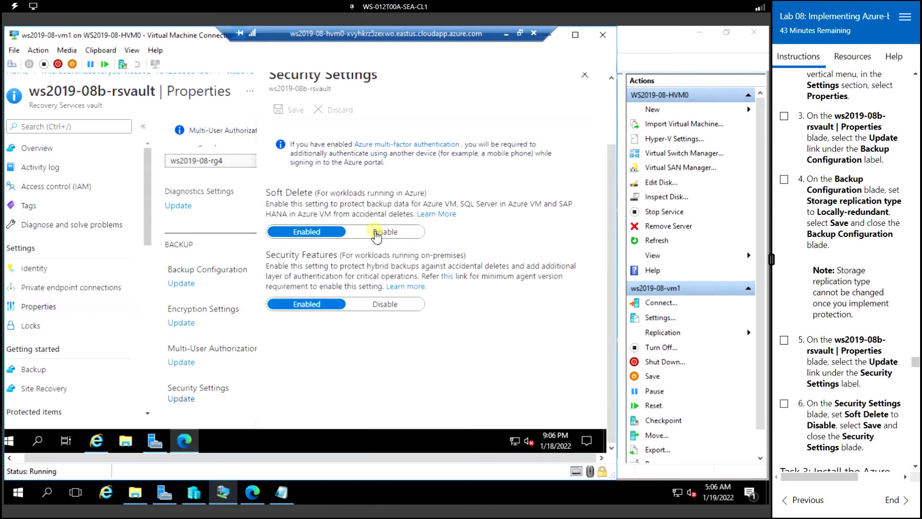
click(376, 234)
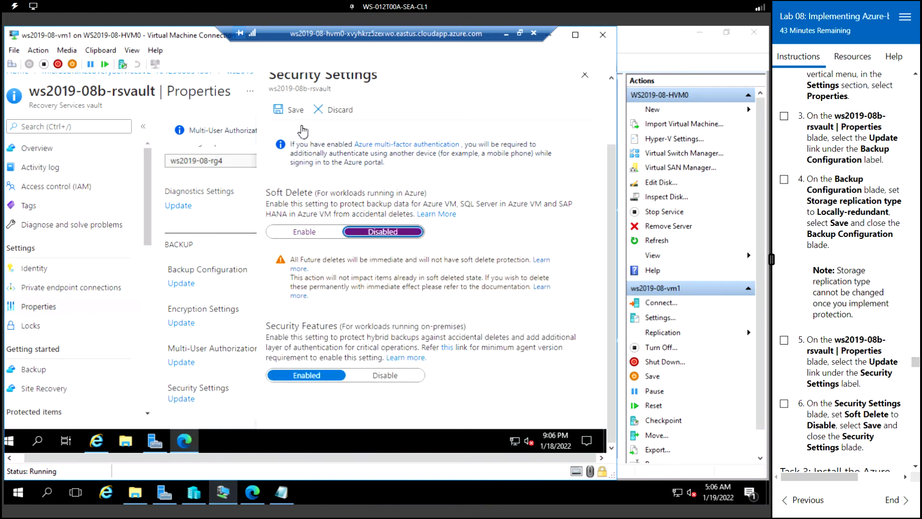
click(291, 111)
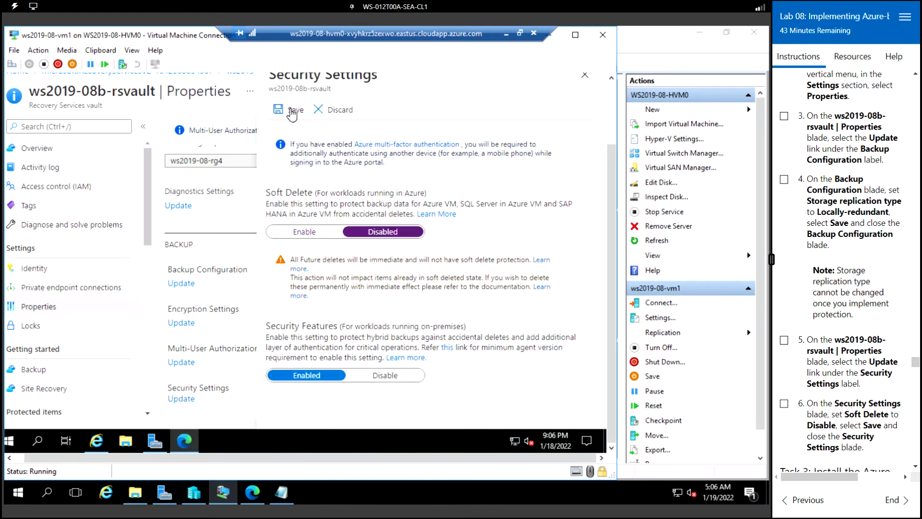
click(593, 78)
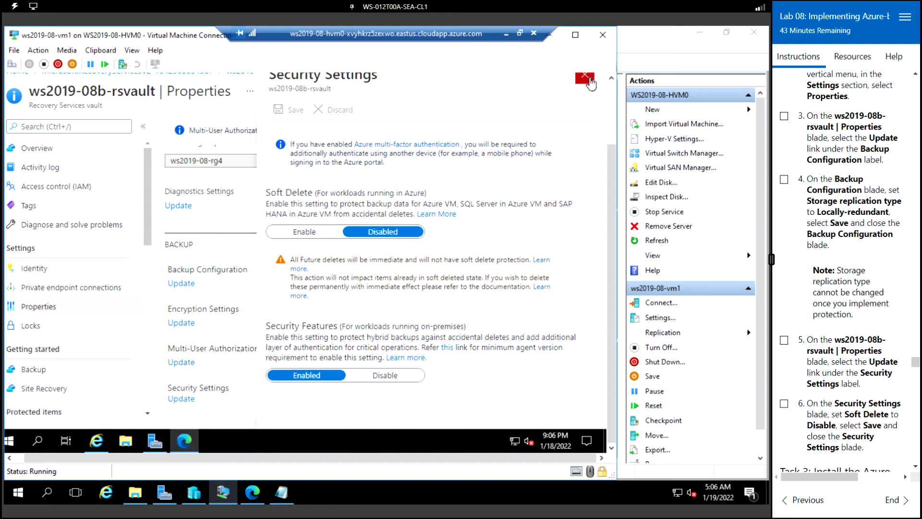
click(588, 78)
Step: Read on to Task 3, open the vault's Backup page and set the workload location to On-Premises
scroll(837, 365, down, 5)
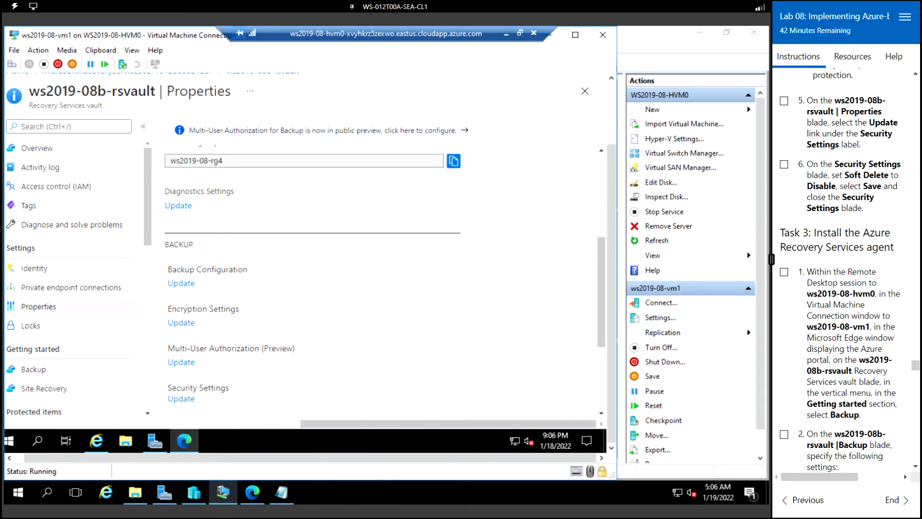
scroll(866, 219, down, 3)
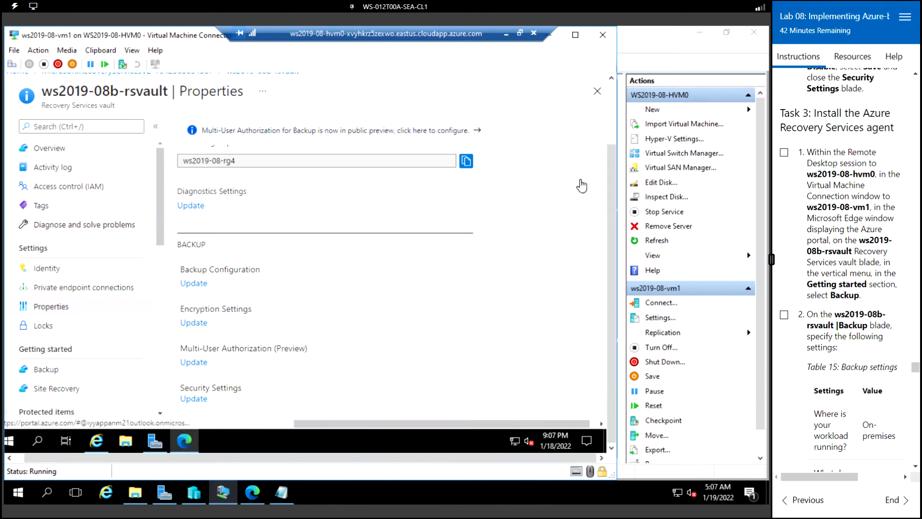
click(54, 369)
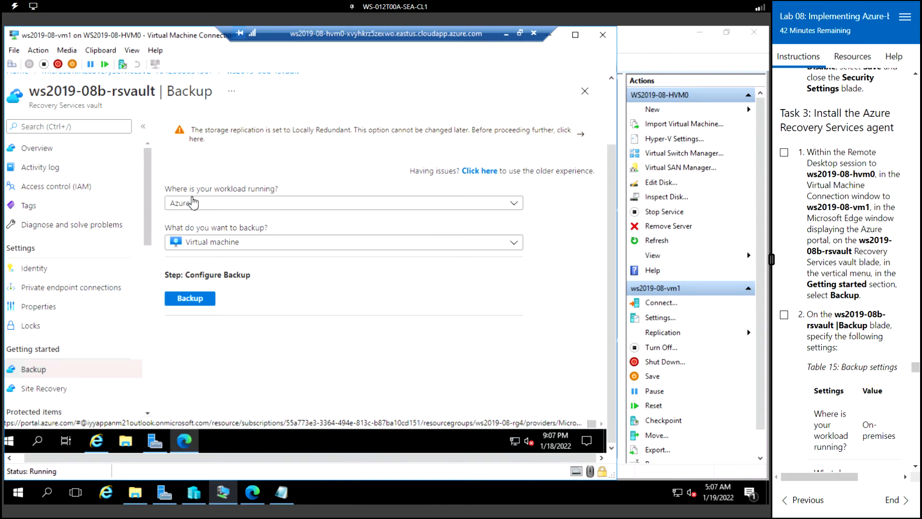
click(264, 205)
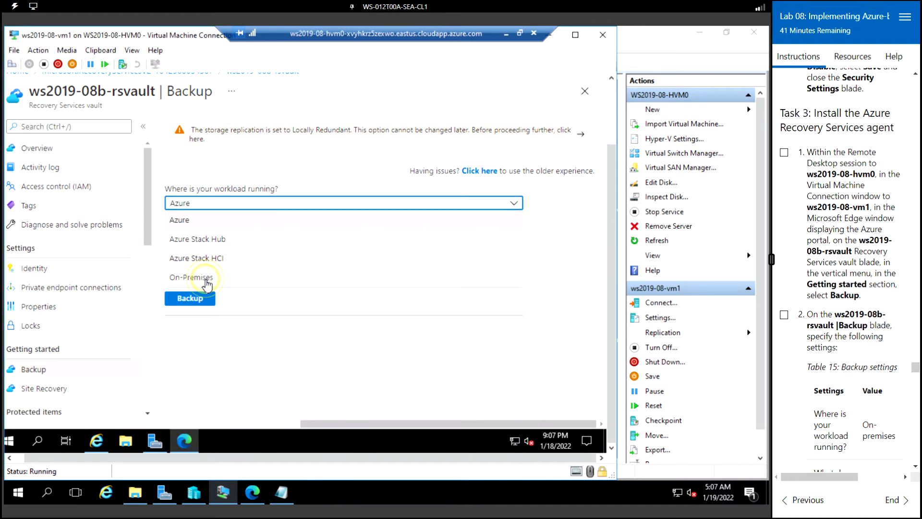
click(206, 282)
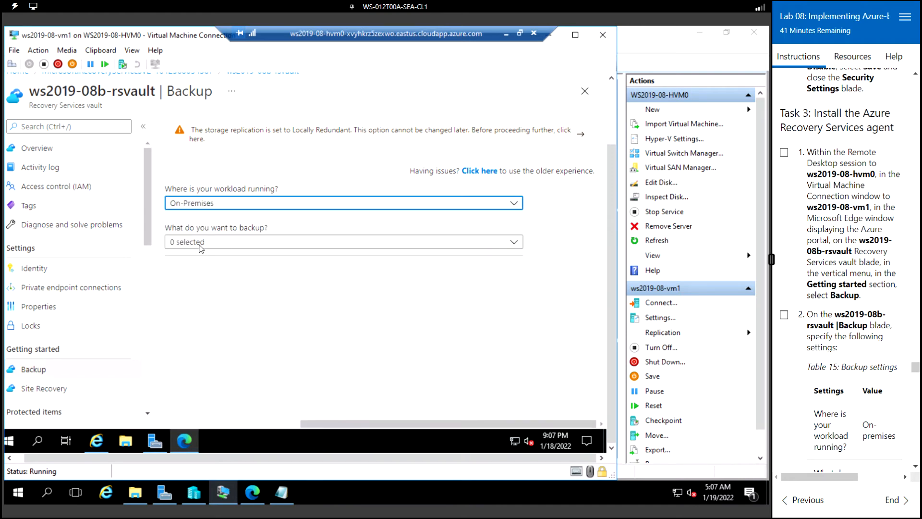
Step: Choose Files and folders as the only workload type to back up
click(267, 244)
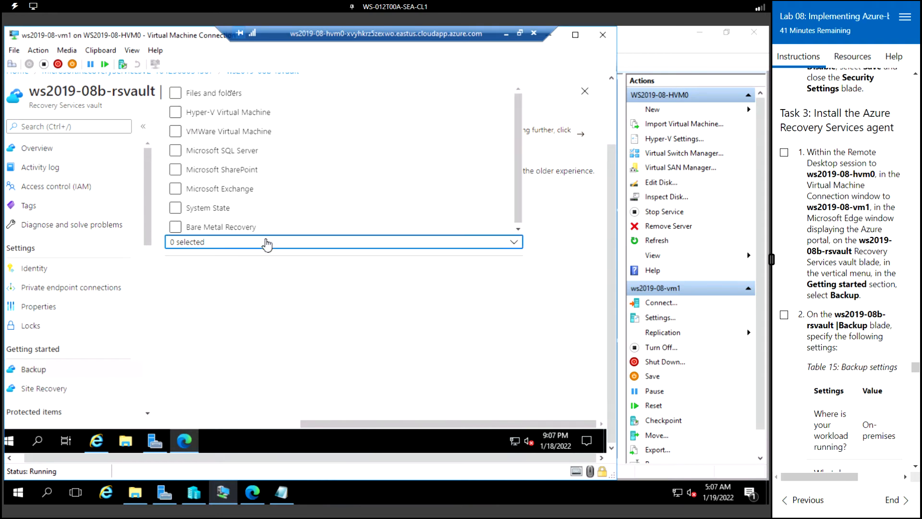
scroll(821, 294, down, 4)
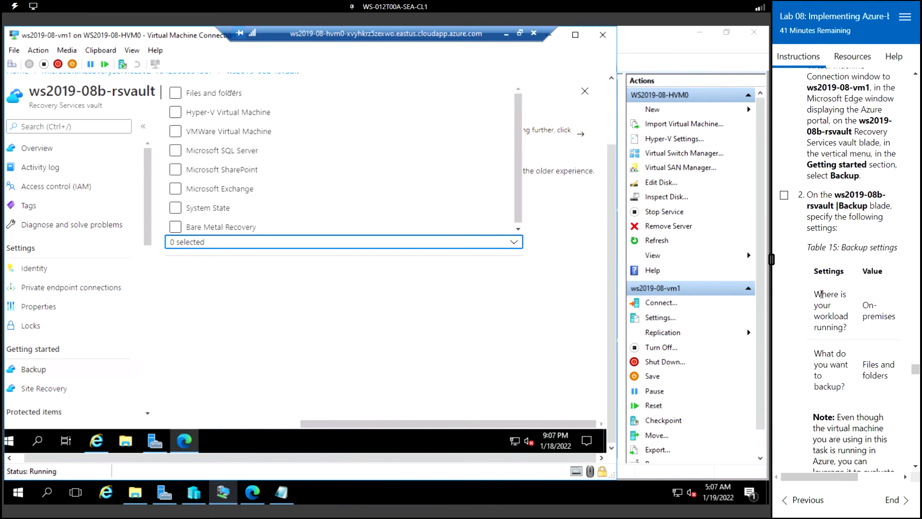
click(230, 225)
click(487, 316)
click(234, 245)
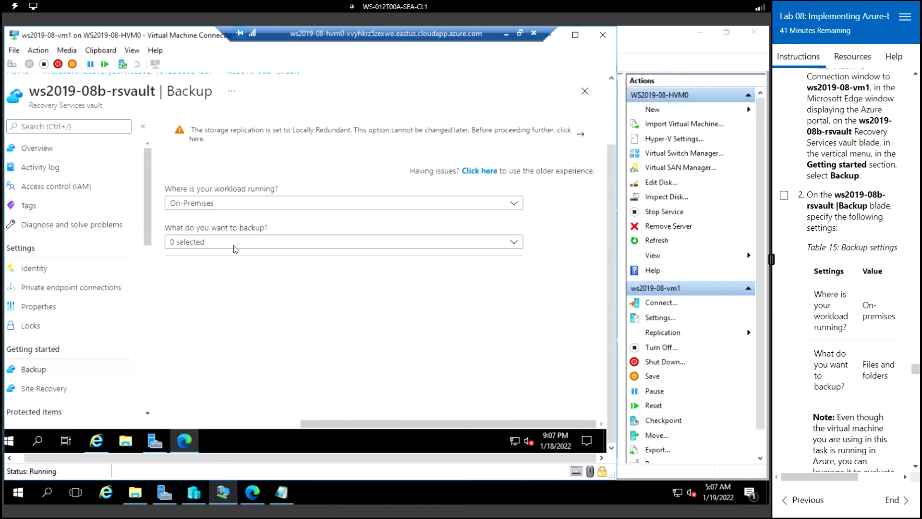
click(234, 245)
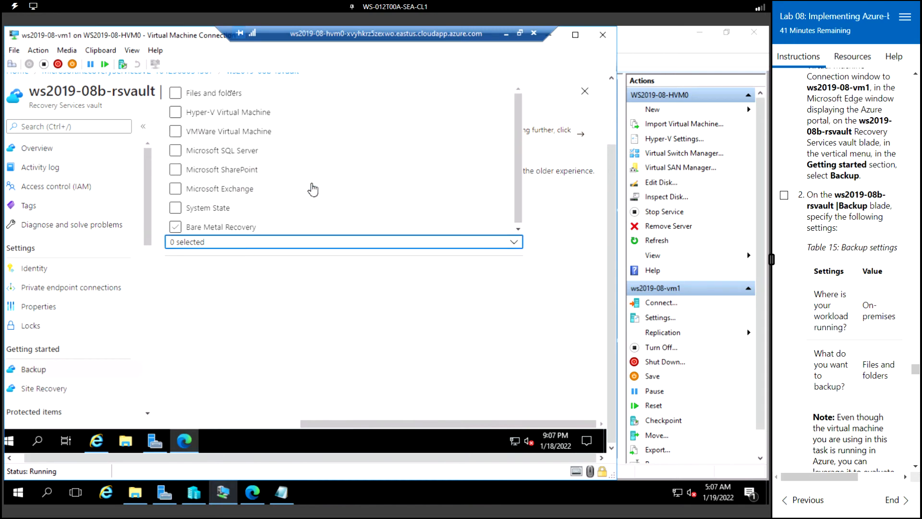
click(176, 93)
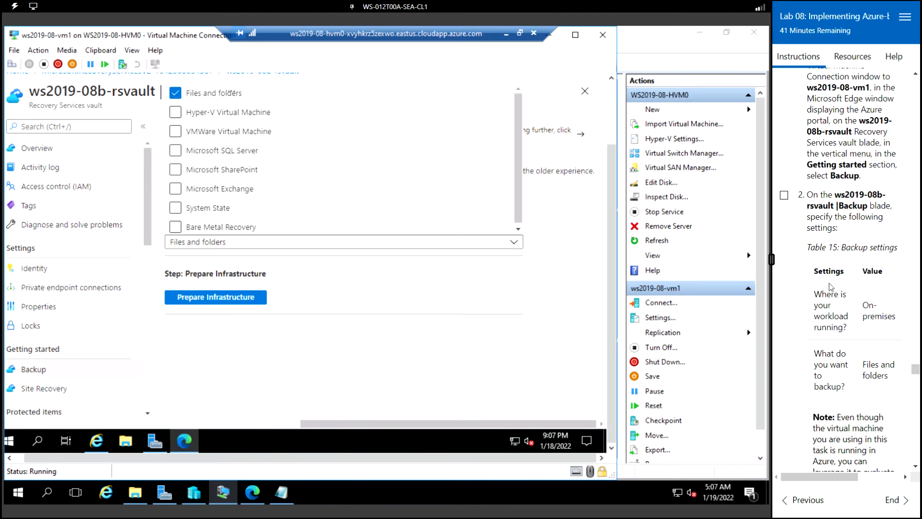
Step: Open Prepare Infrastructure for the files and folders backup and download the Recovery Services agent for Windows Server or Windows Client
scroll(830, 286, down, 3)
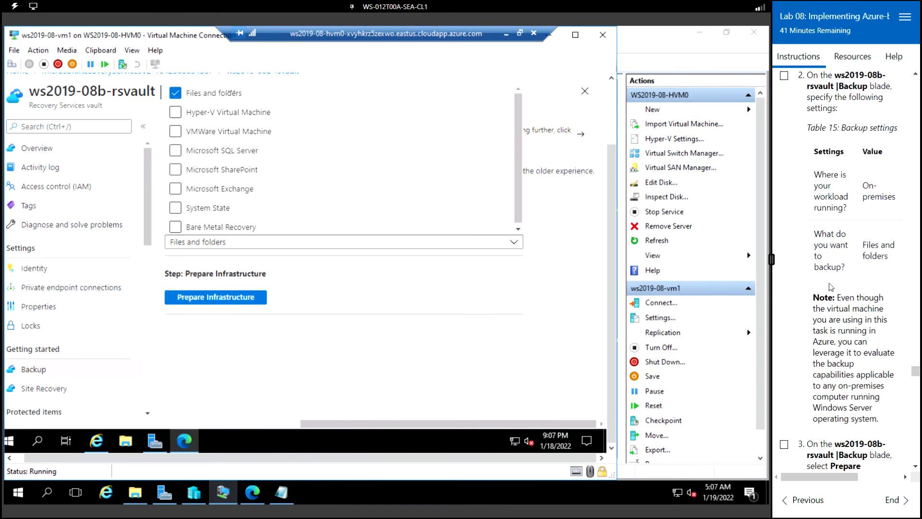
scroll(830, 286, down, 2)
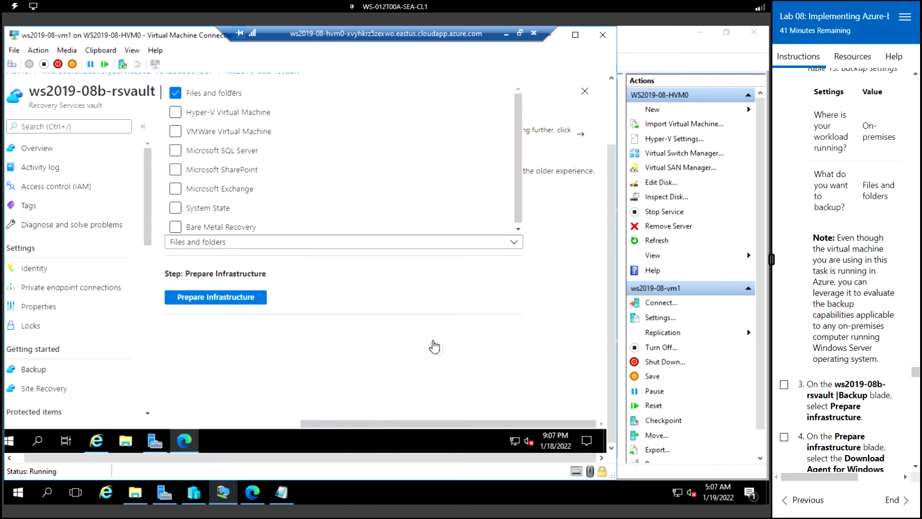
click(246, 299)
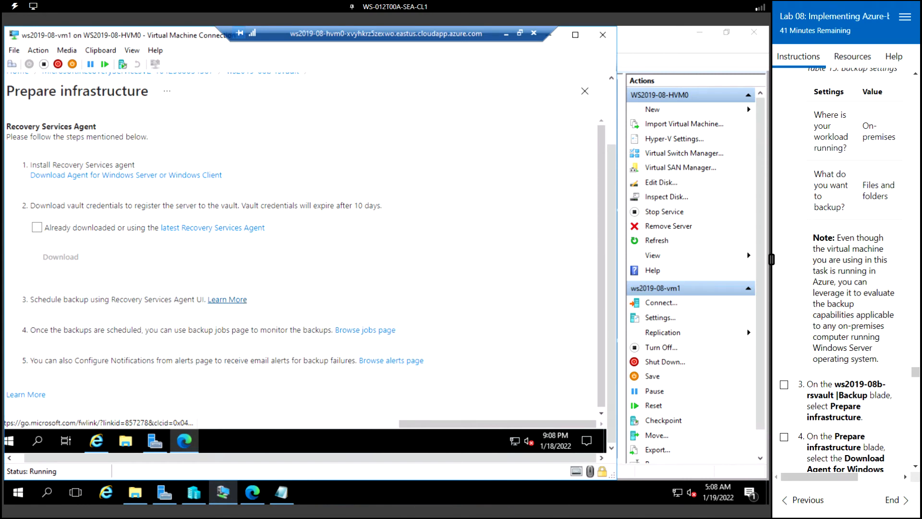
scroll(842, 269, down, 1)
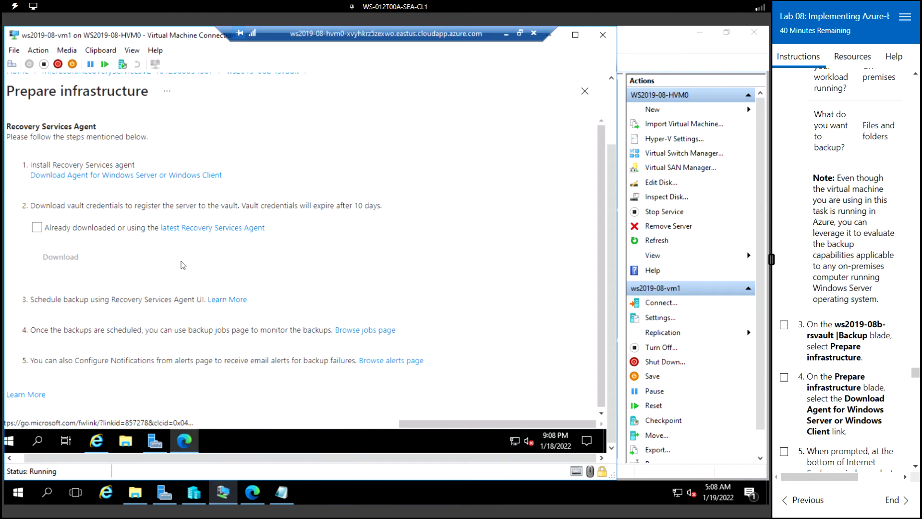
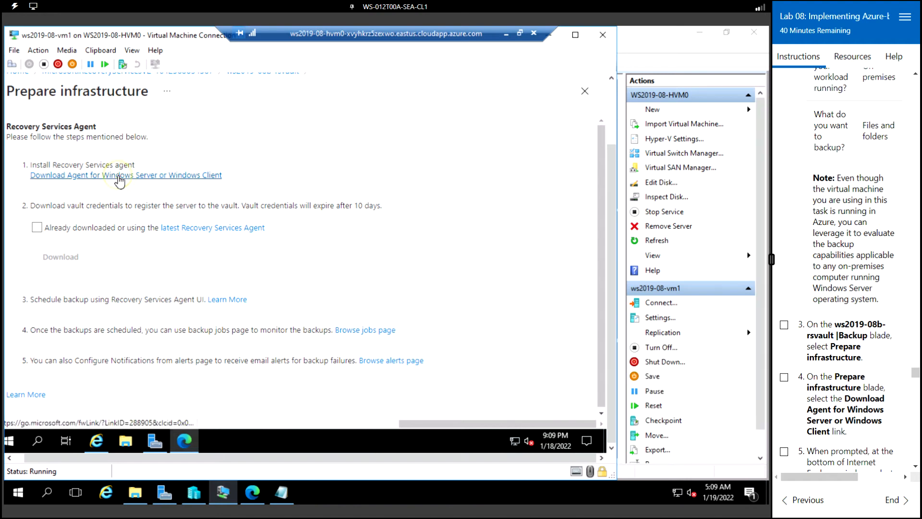
click(118, 175)
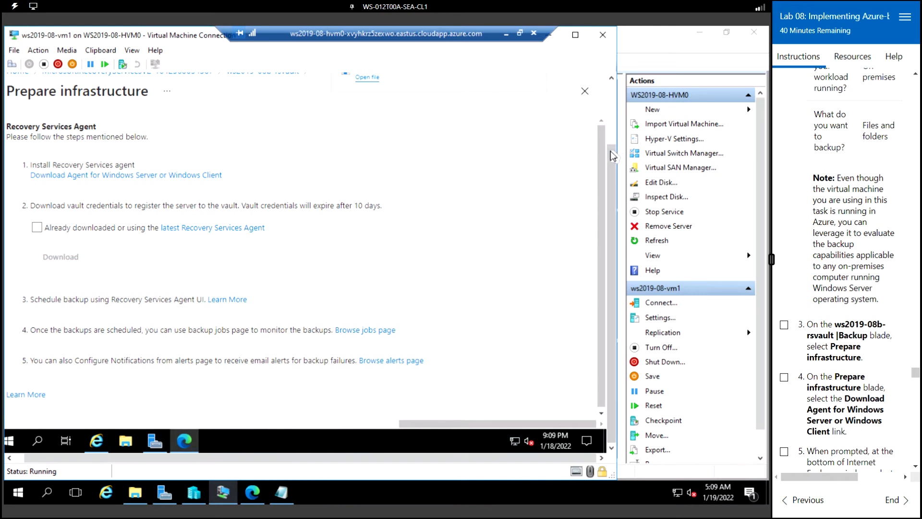
Step: Run the downloaded MARSAgentInstaller.exe to start the Recovery Services Agent setup
scroll(612, 135, up, 1)
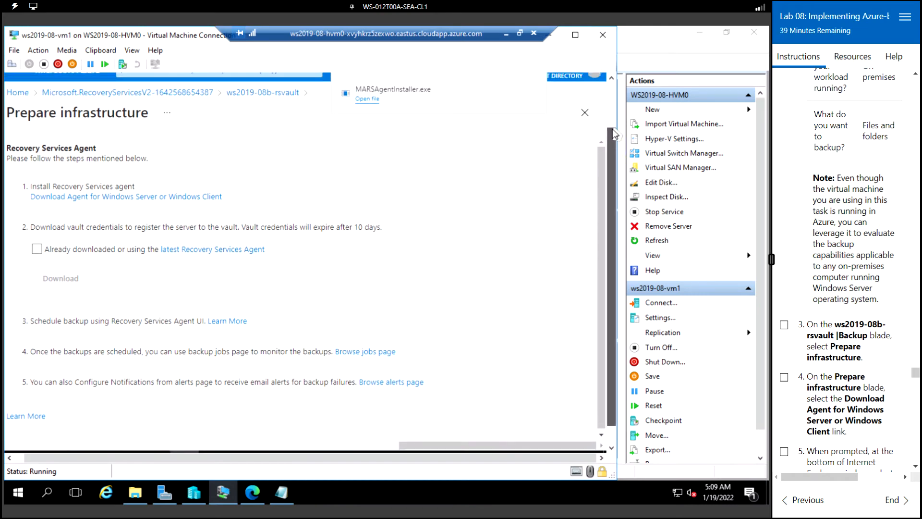
scroll(867, 260, down, 4)
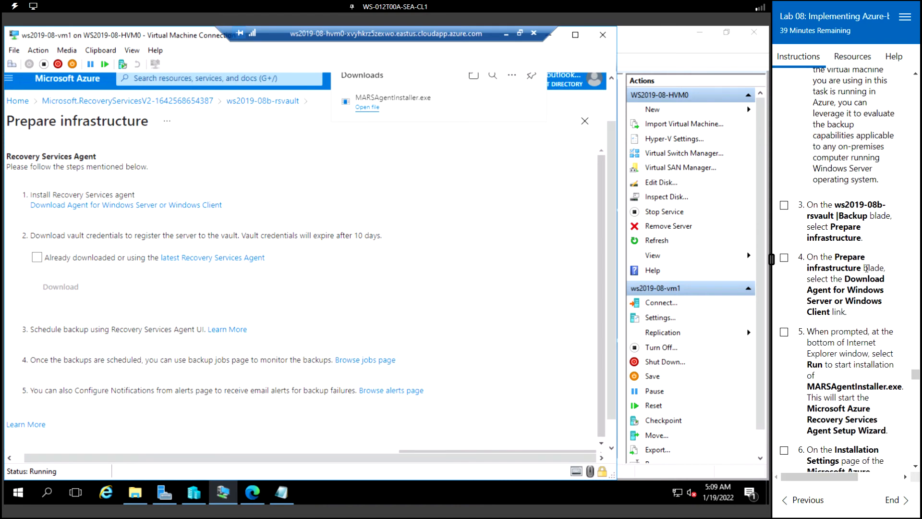
click(374, 106)
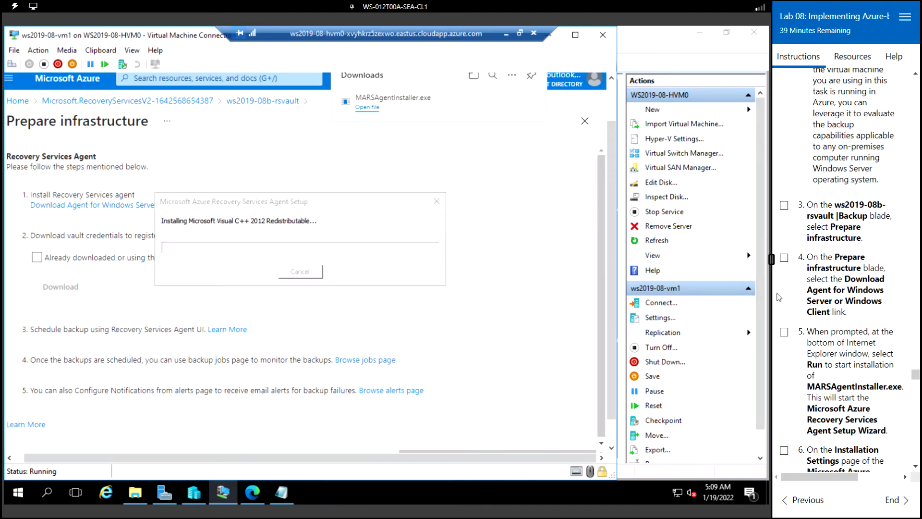
Step: Follow the lab instructions to accept the default installation settings and default proxy configuration in the agent setup wizard
scroll(864, 363, down, 2)
scroll(864, 362, down, 4)
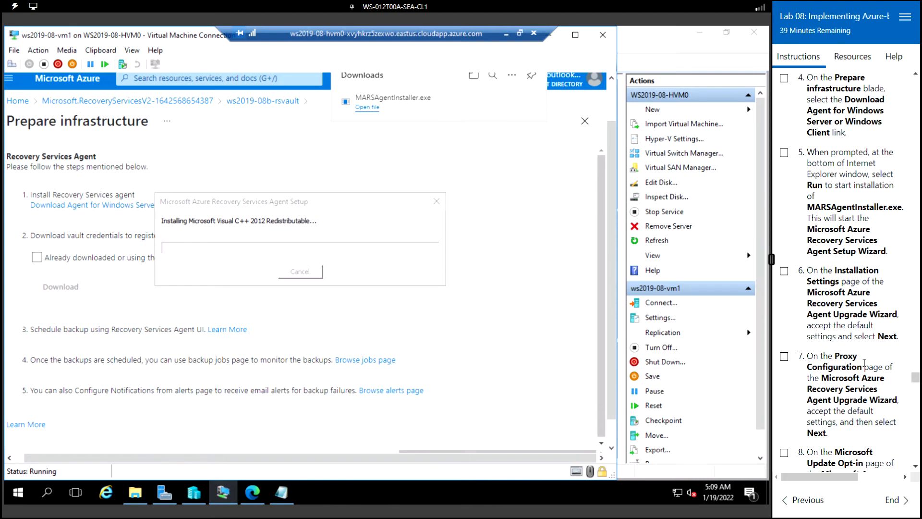
scroll(864, 362, down, 3)
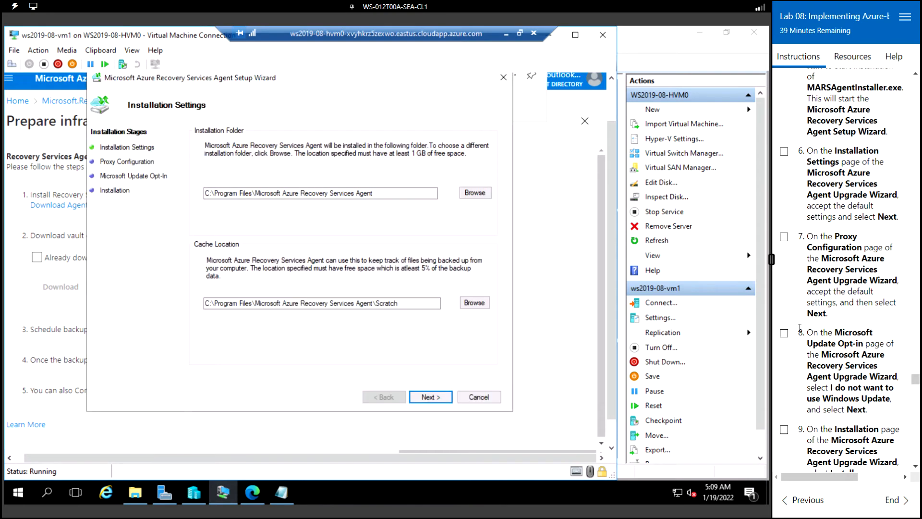
click(437, 397)
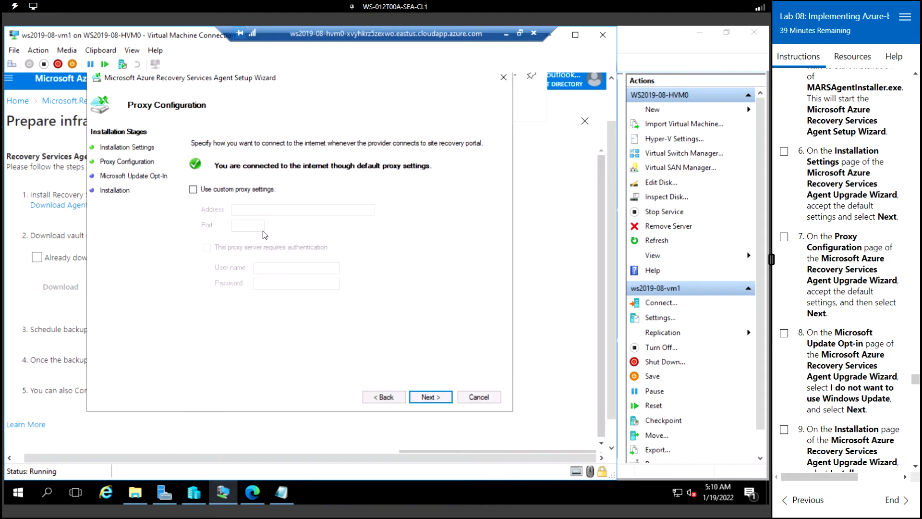
click(437, 398)
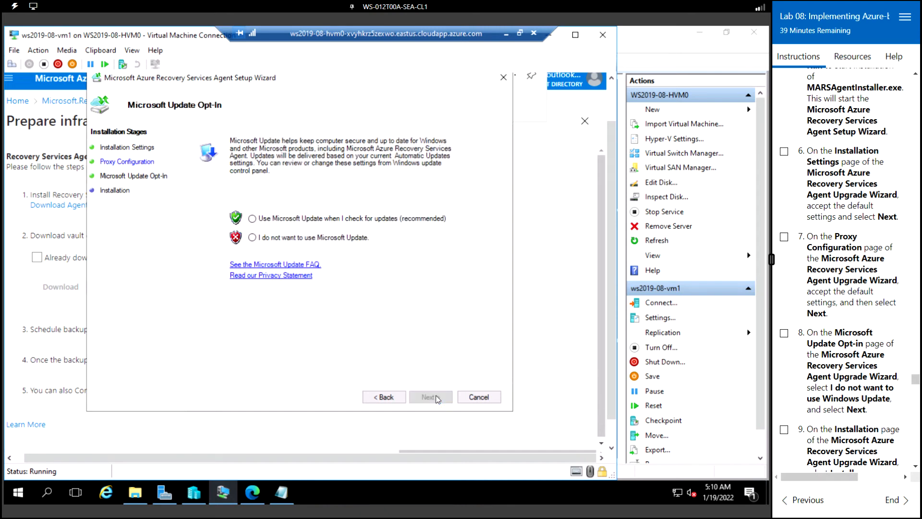
Step: Opt out of Microsoft Update and install the Microsoft Azure Recovery Services Agent
click(252, 238)
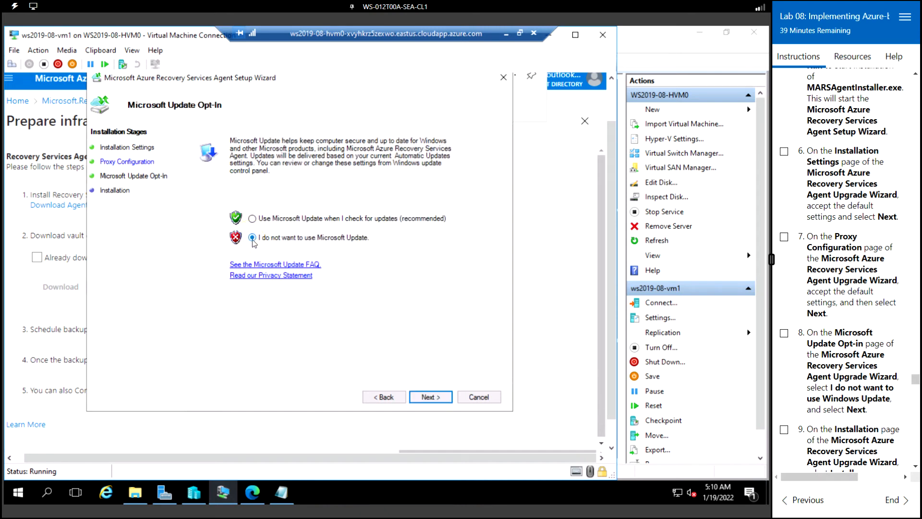
click(441, 400)
scroll(861, 328, down, 2)
scroll(861, 328, down, 2)
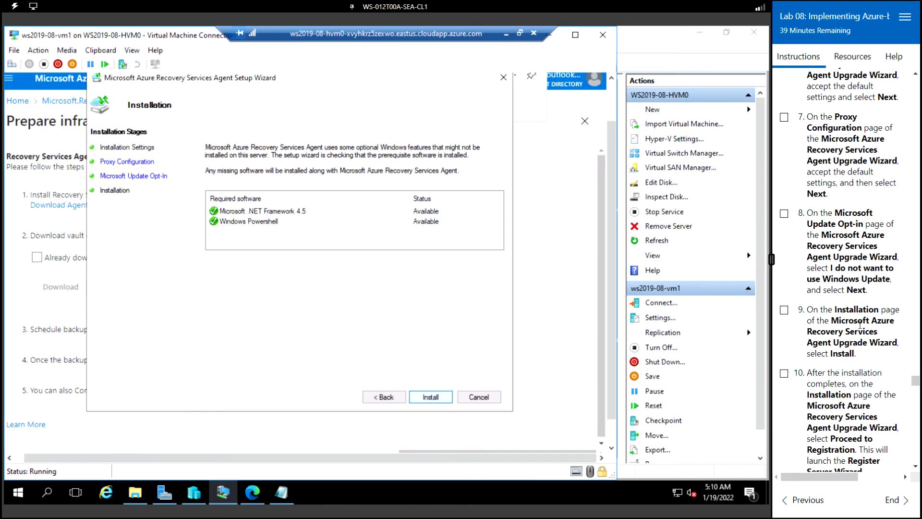
click(436, 398)
scroll(807, 230, down, 4)
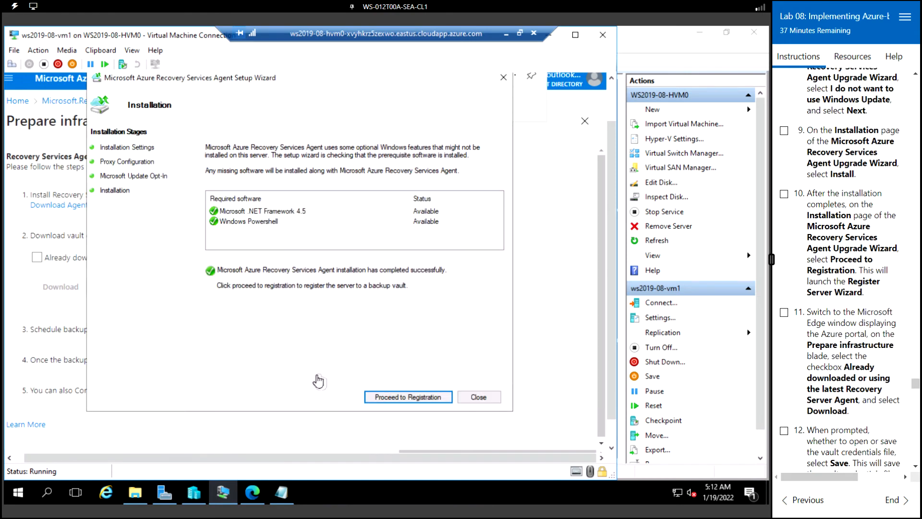
Step: Proceed to server registration, then confirm the latest agent is already downloaded on Prepare infrastructure and download the vault credentials
click(411, 400)
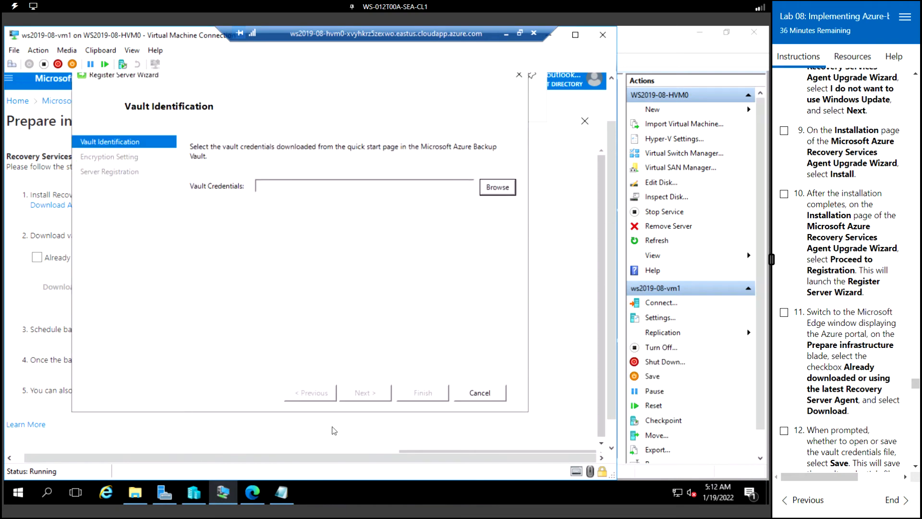
click(512, 433)
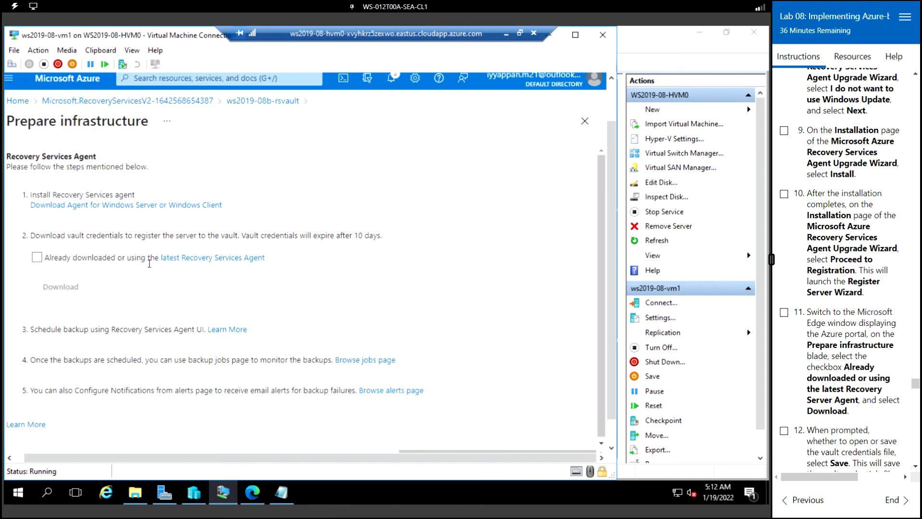
click(37, 258)
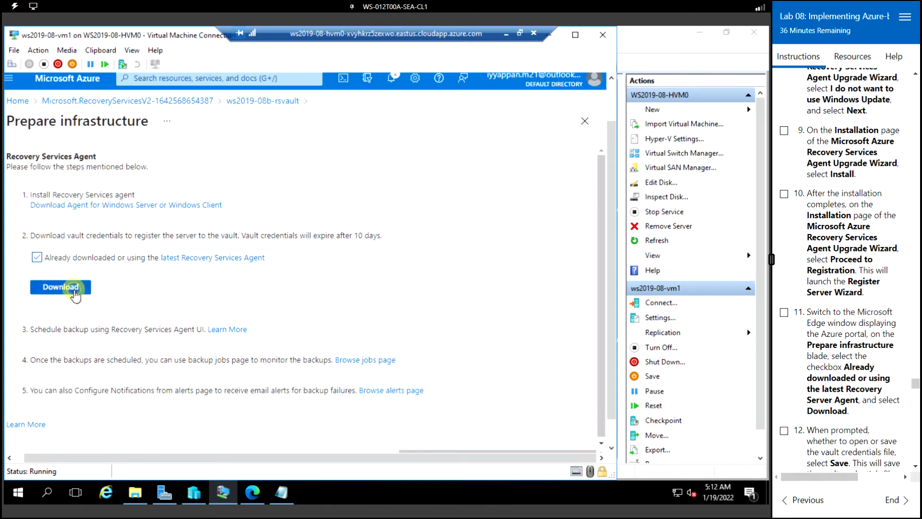
click(76, 291)
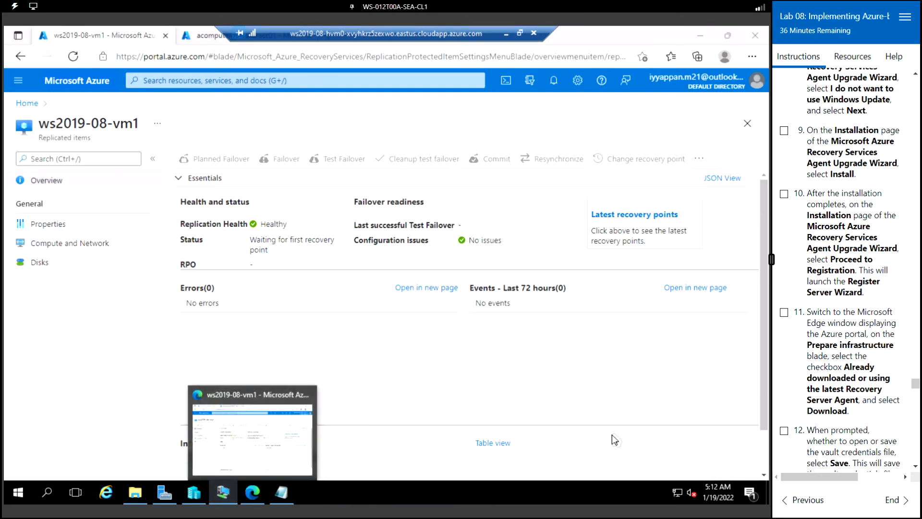
scroll(612, 438, down, 1)
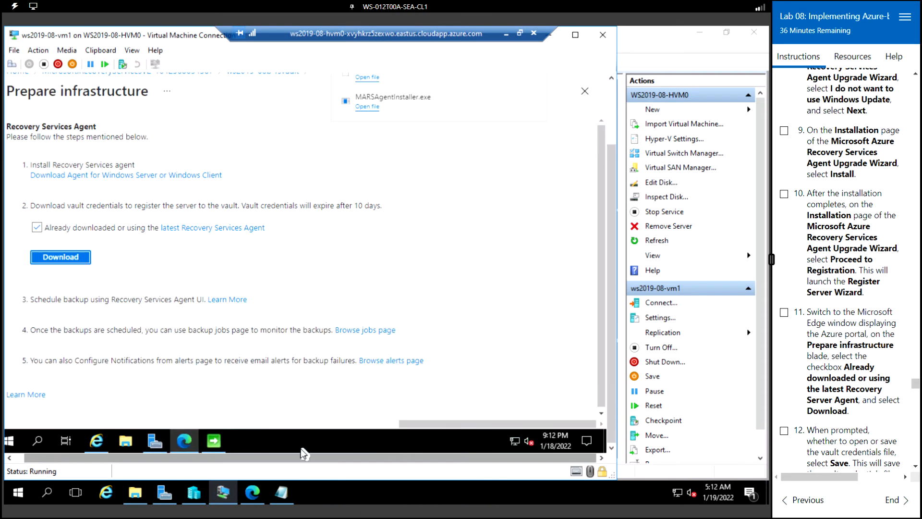
Step: Load the downloaded ws2019-08b-rsvault credentials file from the Downloads folder into the Register Server Wizard
click(213, 445)
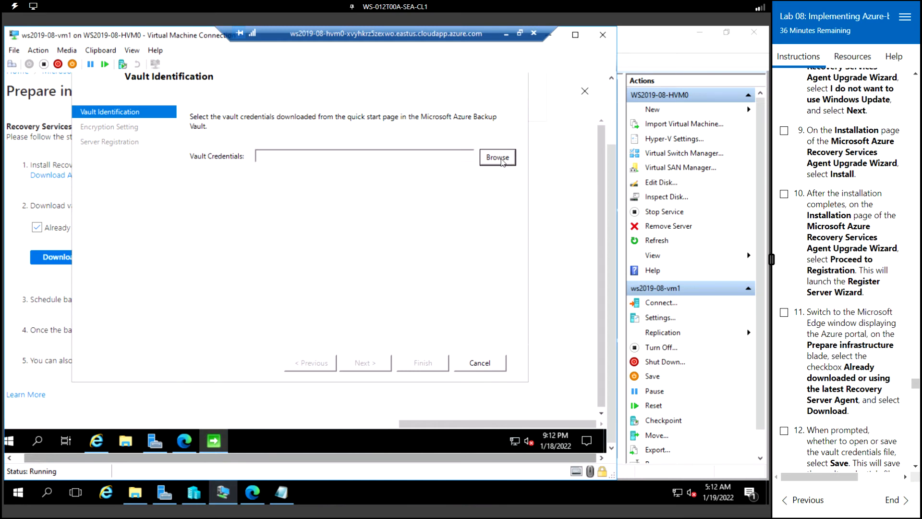
click(502, 162)
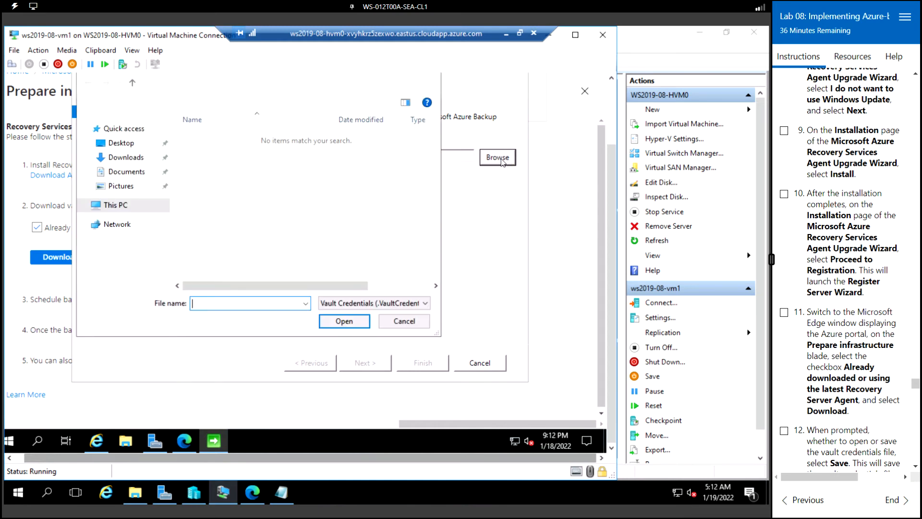
click(126, 159)
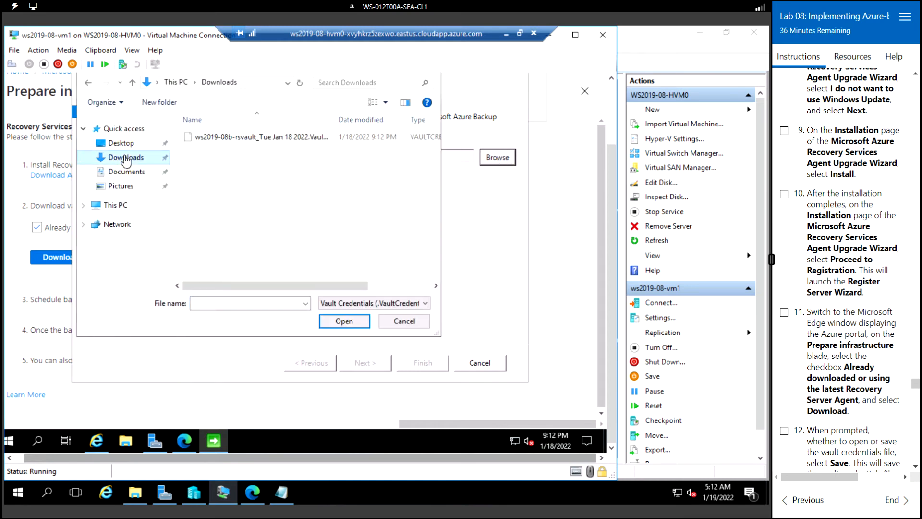
click(255, 137)
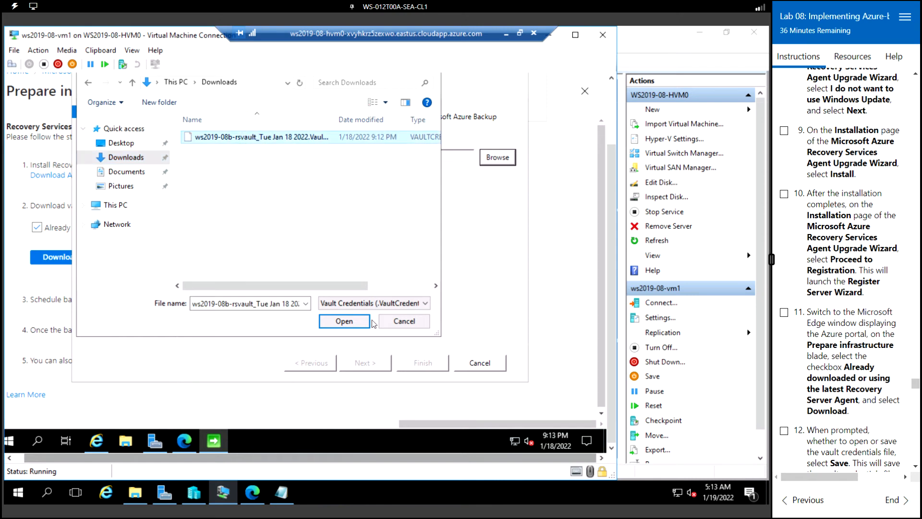
click(354, 325)
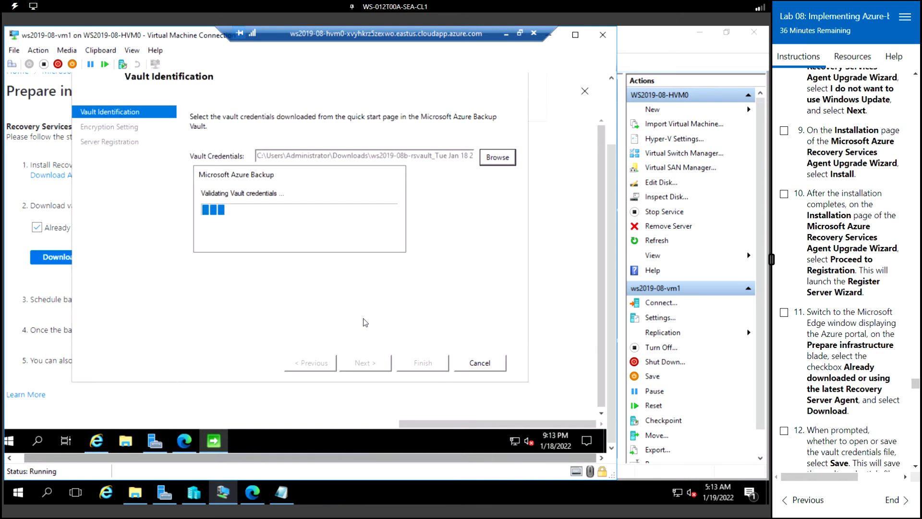
Step: Follow the lab instructions to continue to Encryption Setting and generate a backup encryption passphrase
scroll(832, 270, down, 5)
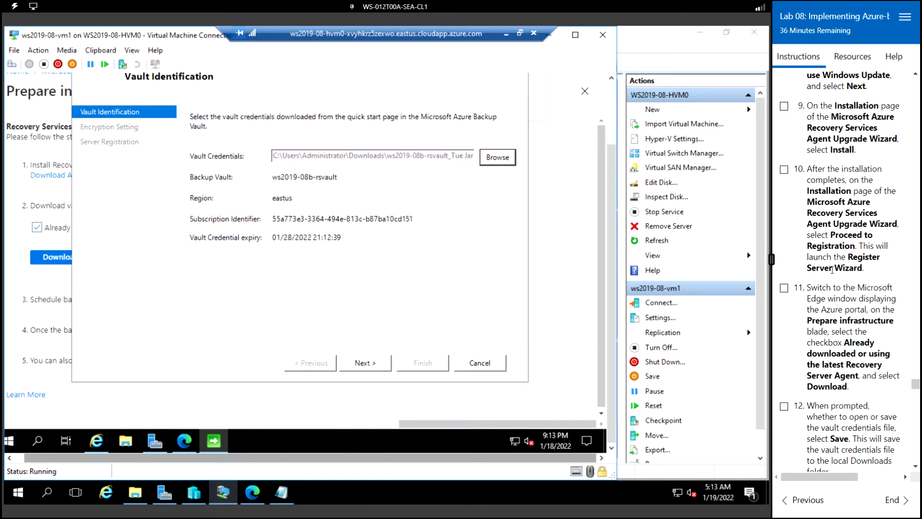
scroll(837, 260, down, 5)
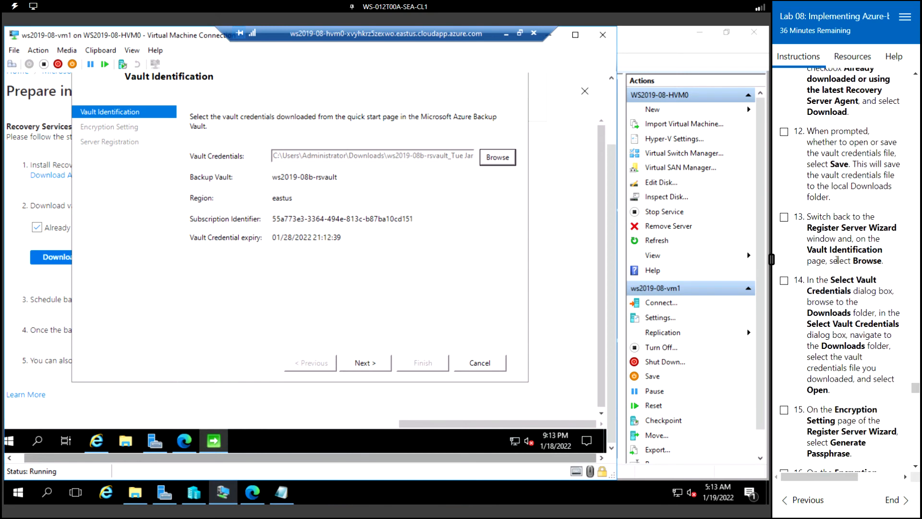
scroll(837, 259, down, 3)
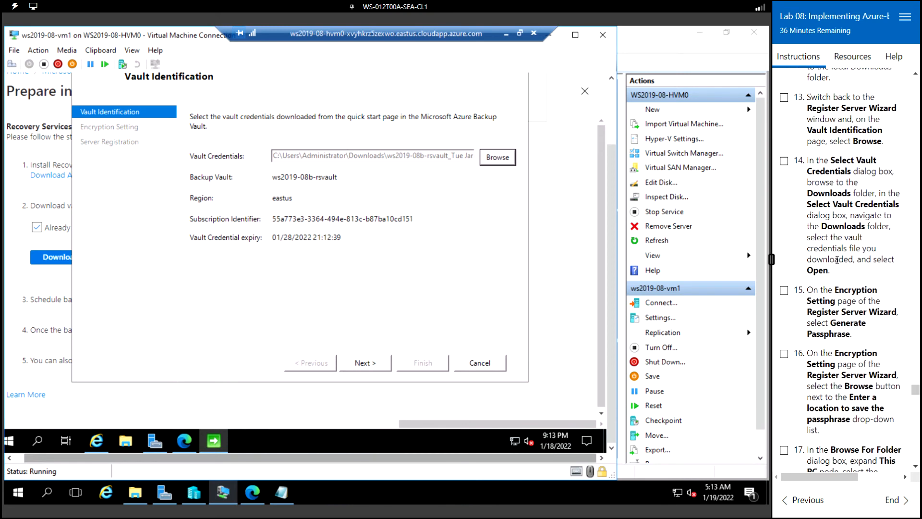
scroll(836, 260, down, 3)
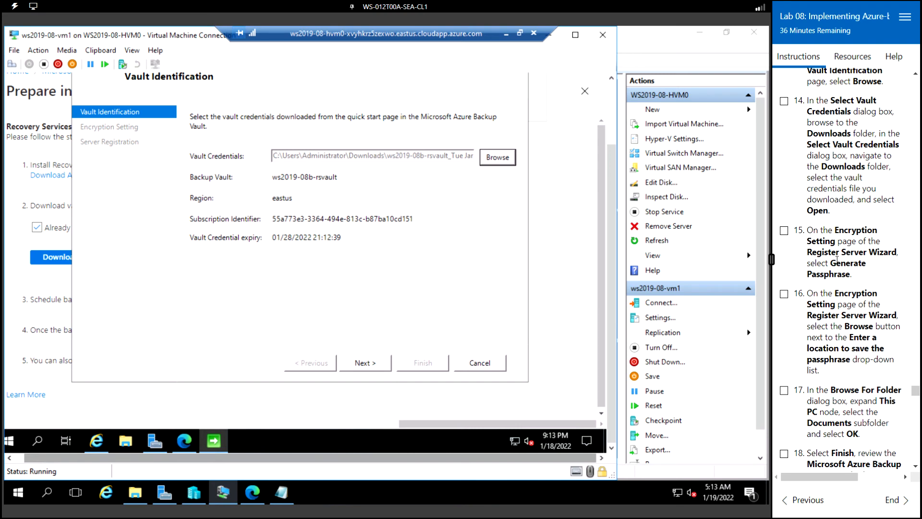
click(374, 368)
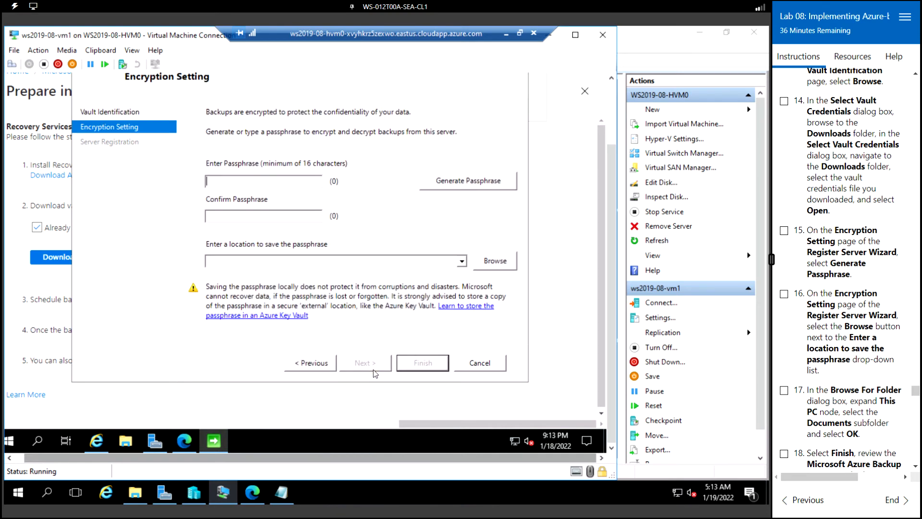
click(468, 180)
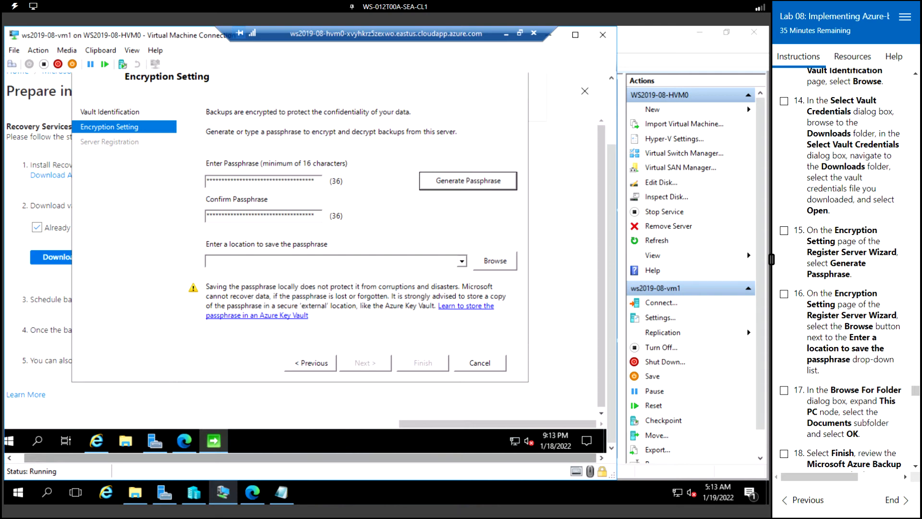
scroll(845, 269, down, 3)
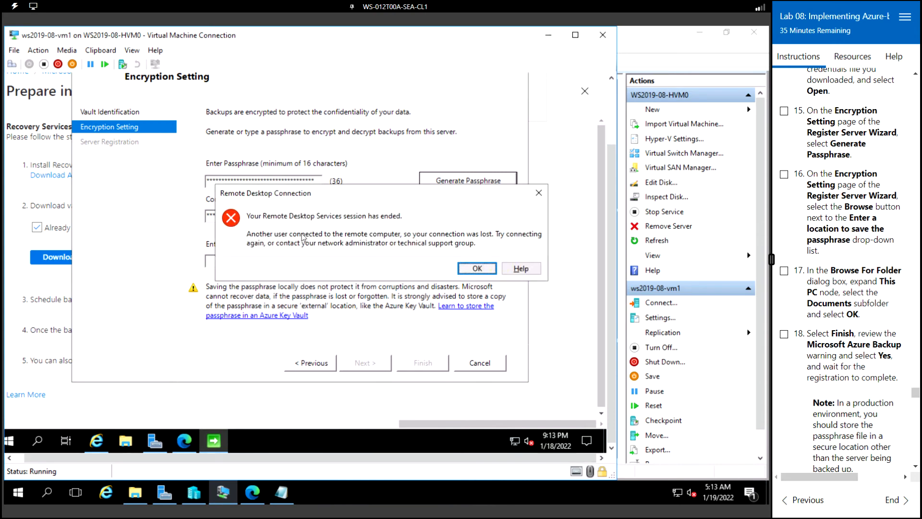
Step: Reconnect to ws2019-08-hvm0 using ws2019-08-hvm0.rdp, enter the account password, and accept the certificate without being asked again for this computer
click(476, 269)
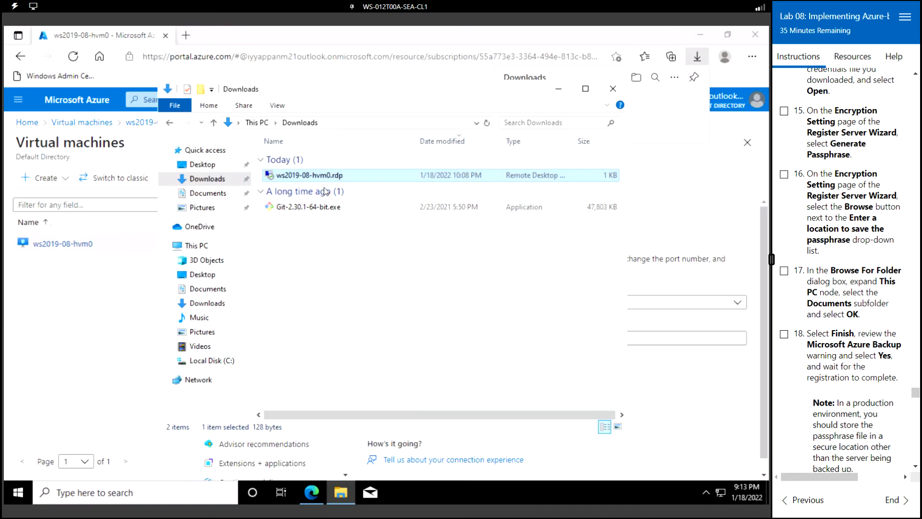
double_click(322, 176)
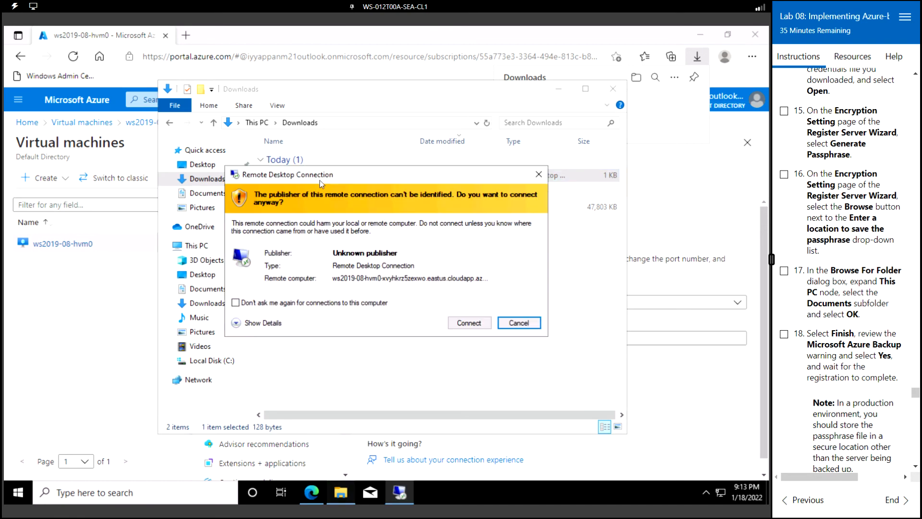
click(470, 328)
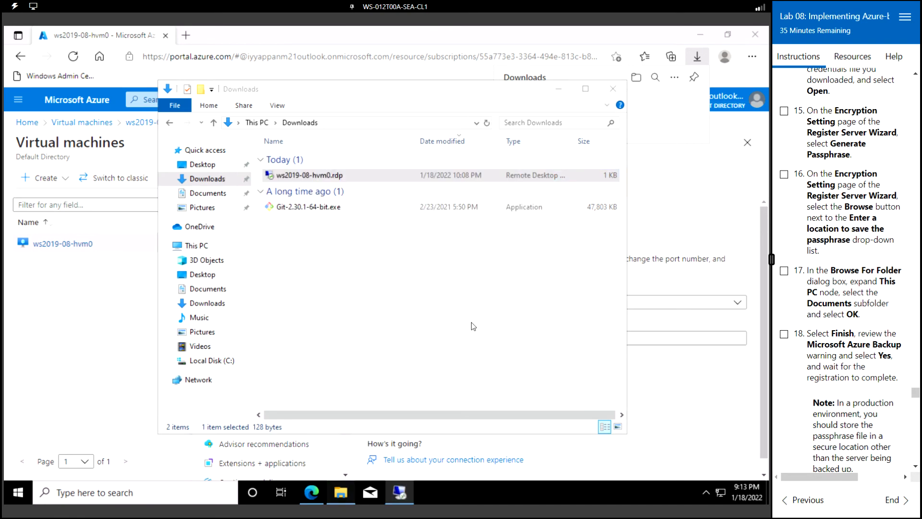
click(851, 57)
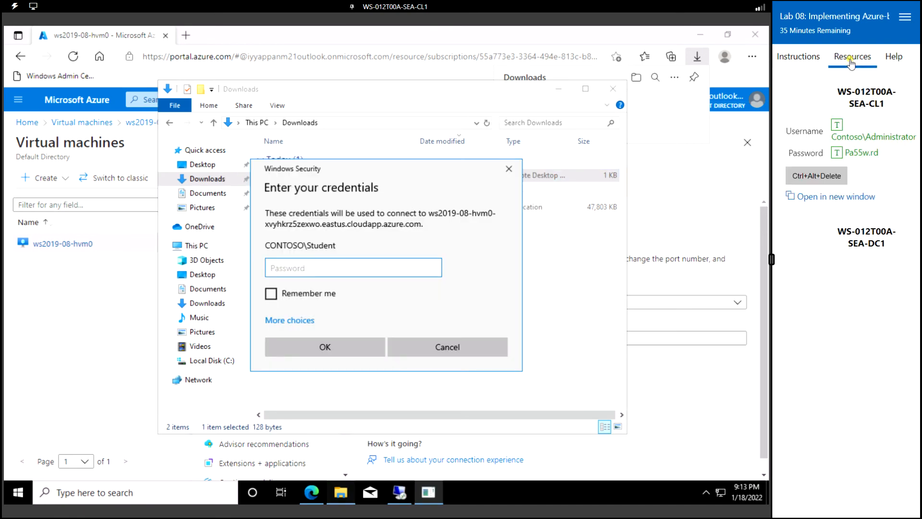
click(836, 153)
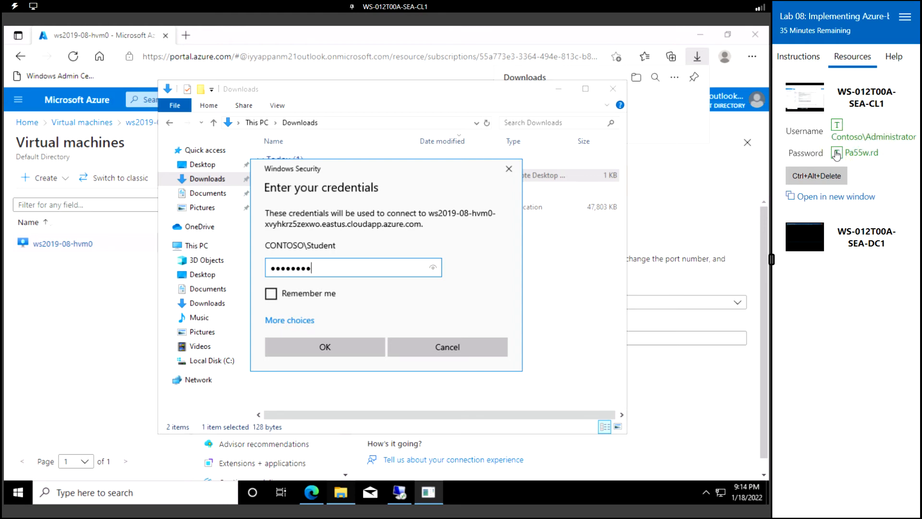
key(Return)
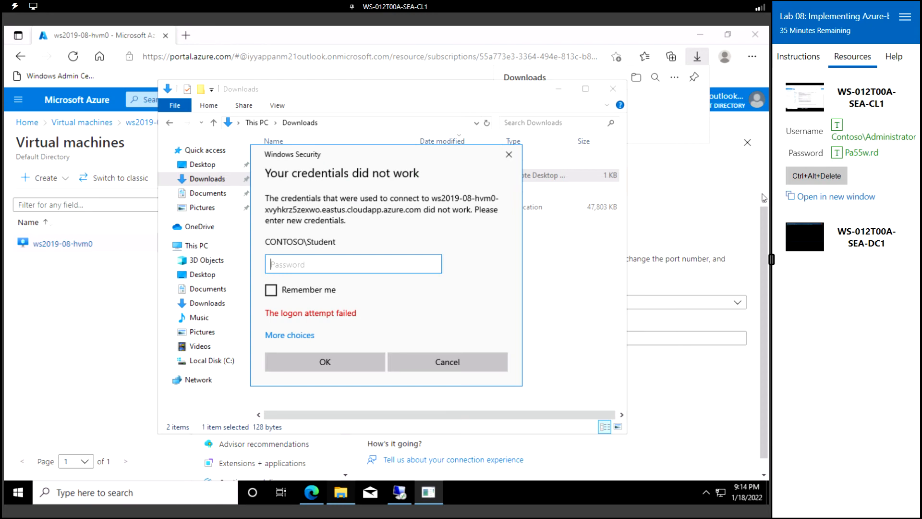
click(837, 153)
key(Return)
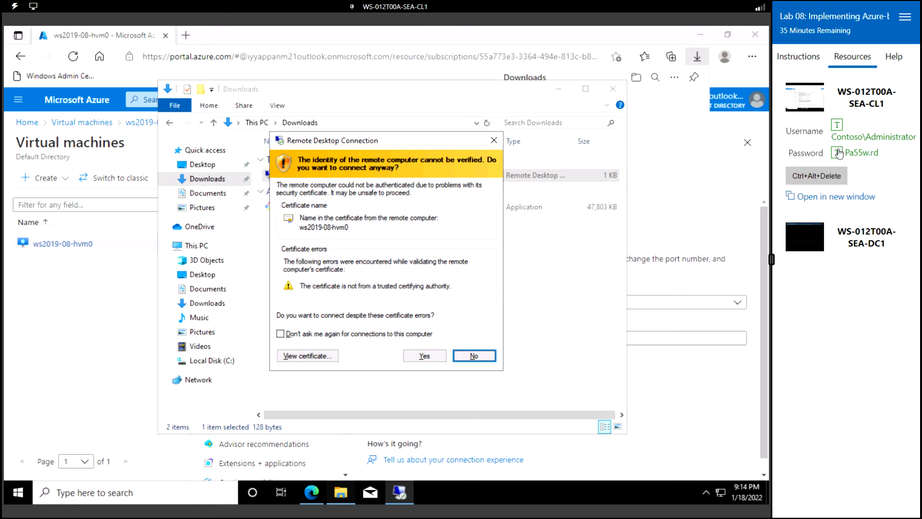
click(321, 333)
click(422, 356)
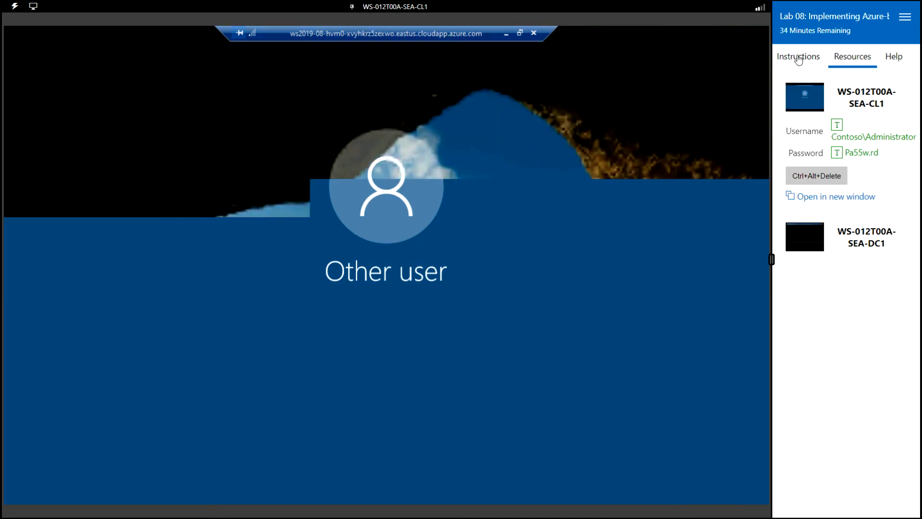
Step: Return to the lab instructions, close Task Manager on the host, and try to bring back the ws2019-08-vm1 connection window
click(798, 59)
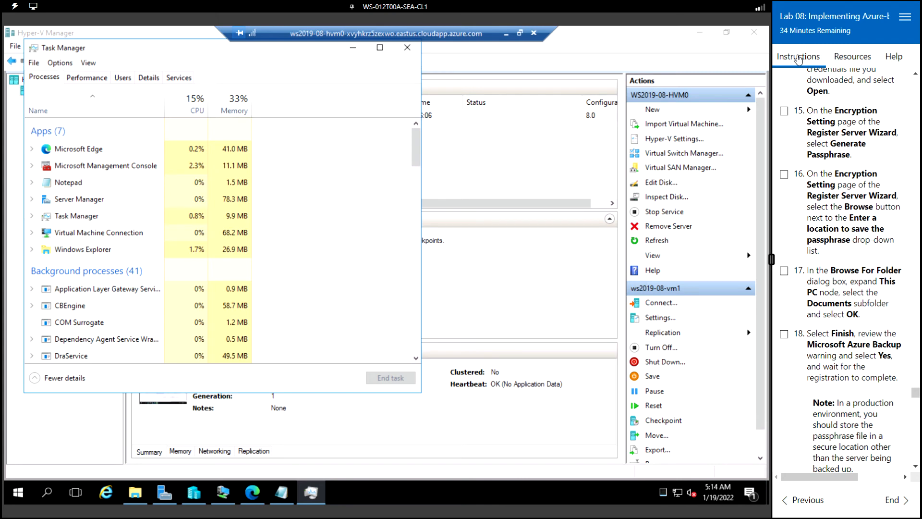
click(406, 52)
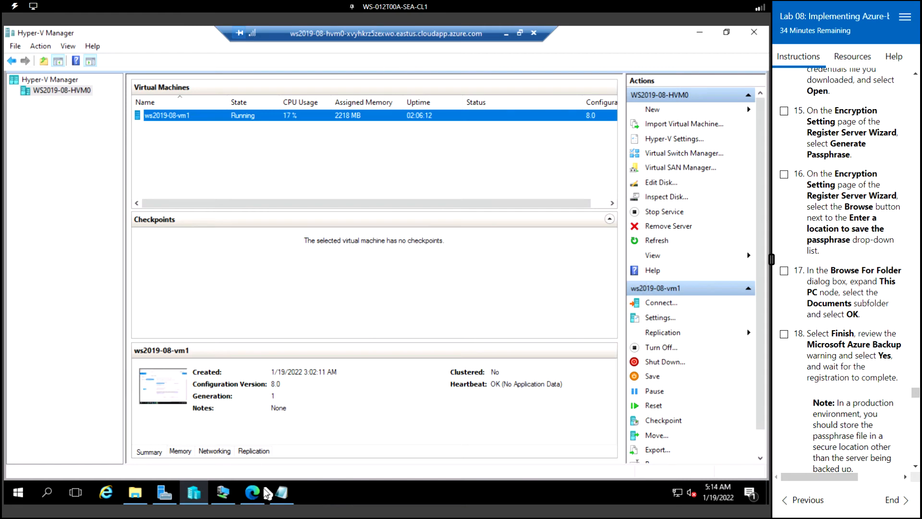
click(762, 447)
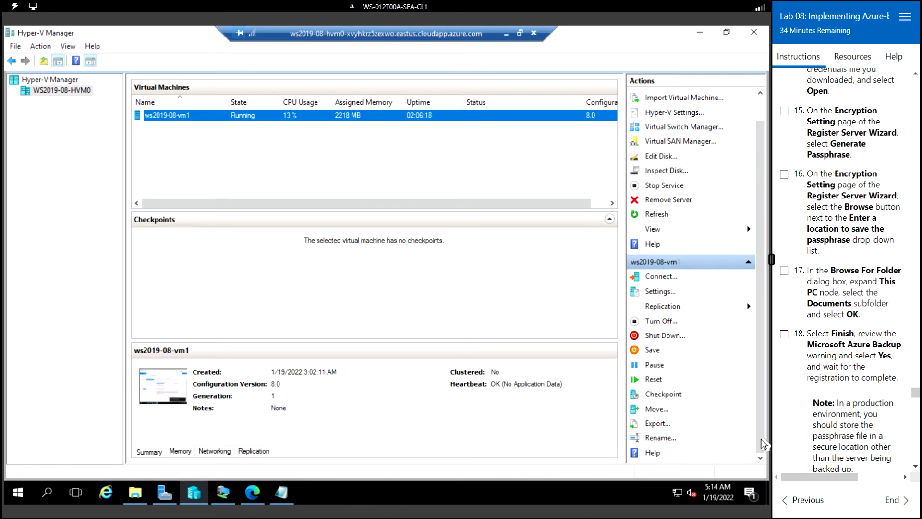
click(226, 497)
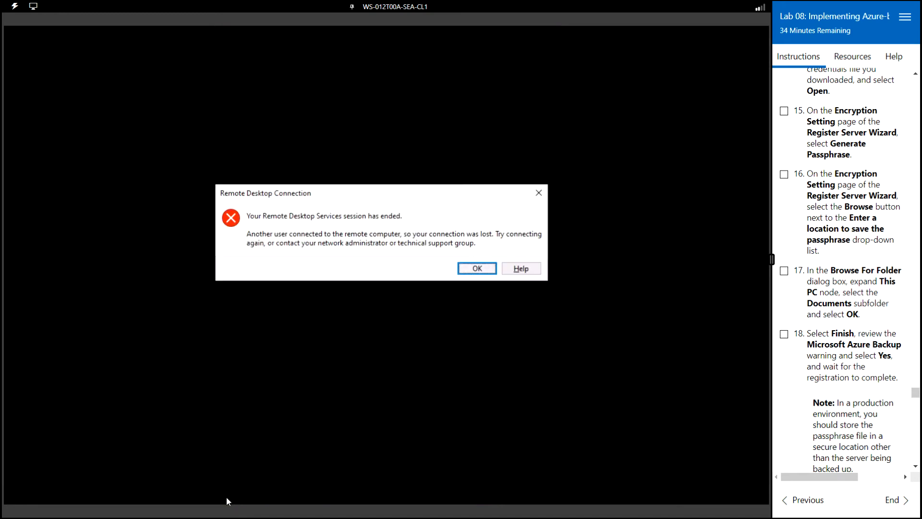
Step: Dismiss the ended-session notice and reconnect to the host using ws2019-08-hvm0.rdp, entering the account password
click(471, 269)
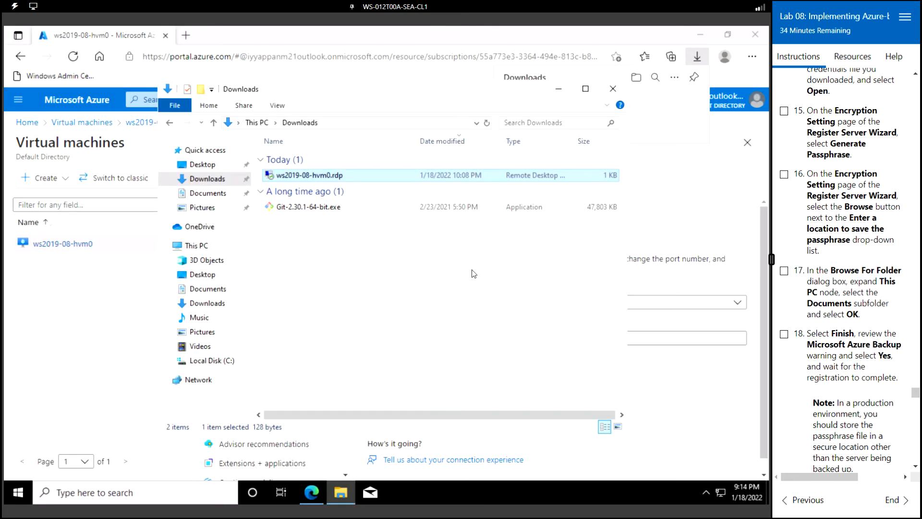
double_click(323, 178)
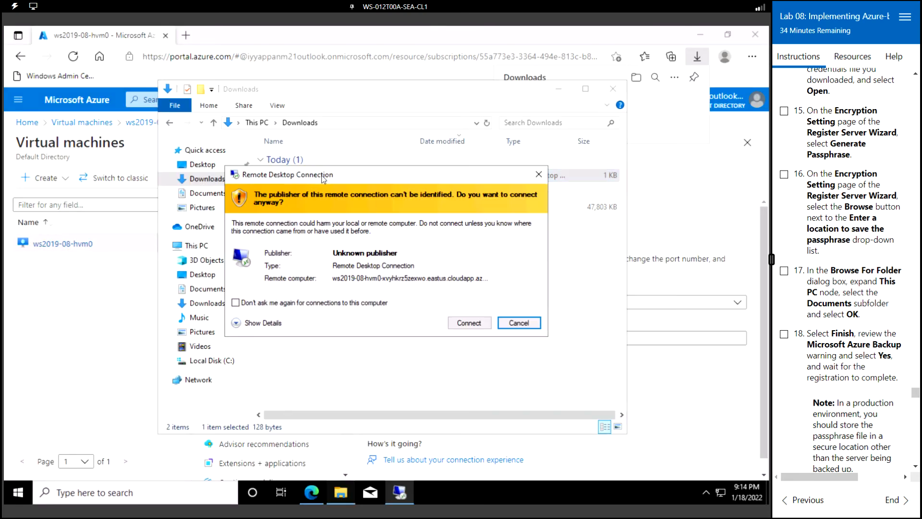
click(475, 319)
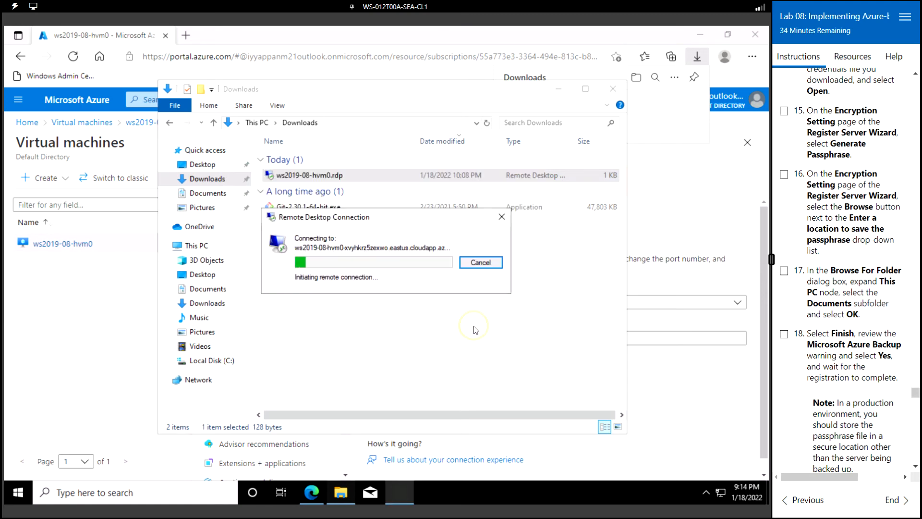
click(852, 56)
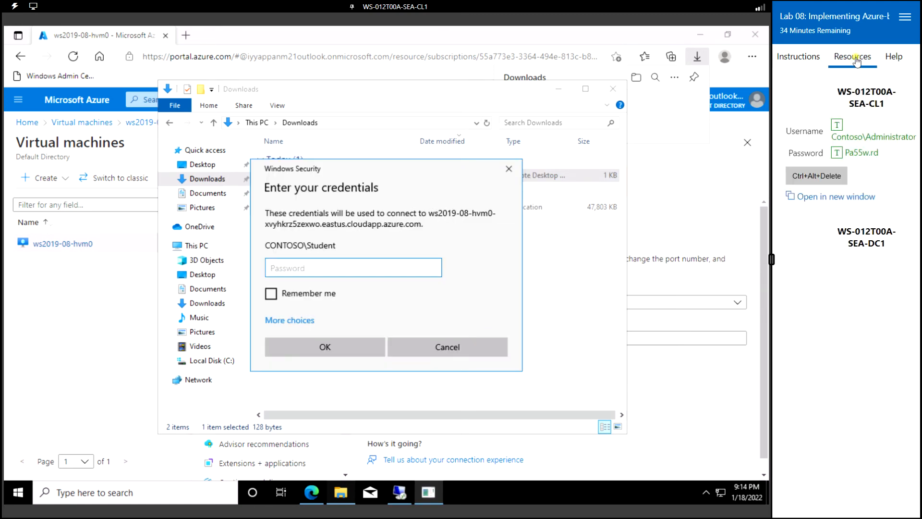
click(836, 152)
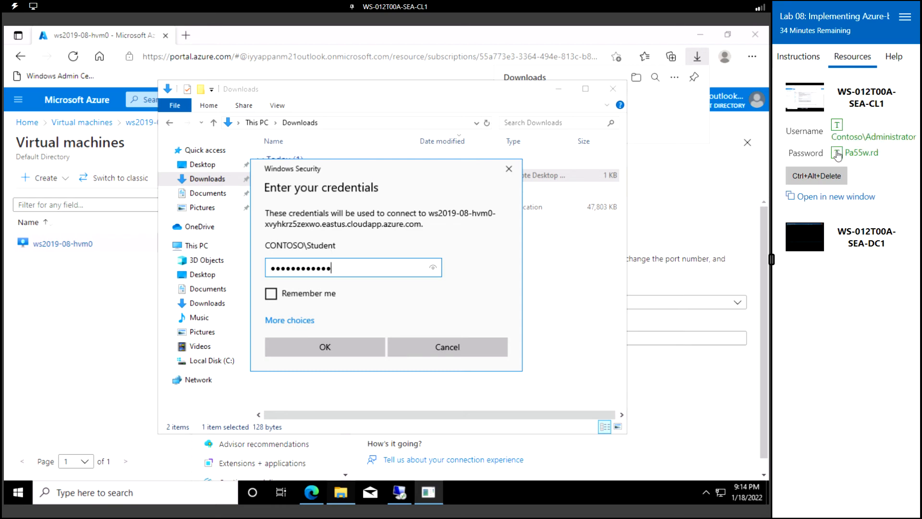
key(Return)
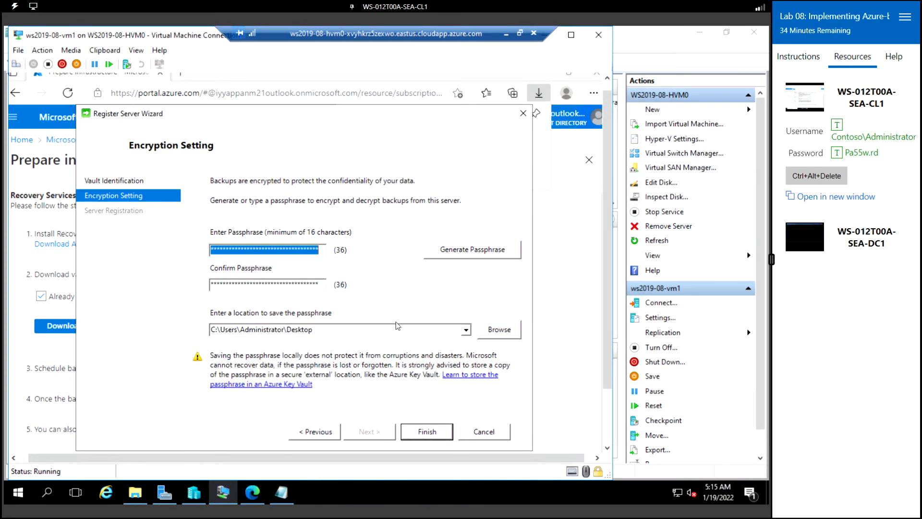
Step: Keep the Administrator's Desktop as the passphrase location, complete the server registration despite the local-storage warning, and launch the Microsoft Azure Recovery Services Agent
click(498, 331)
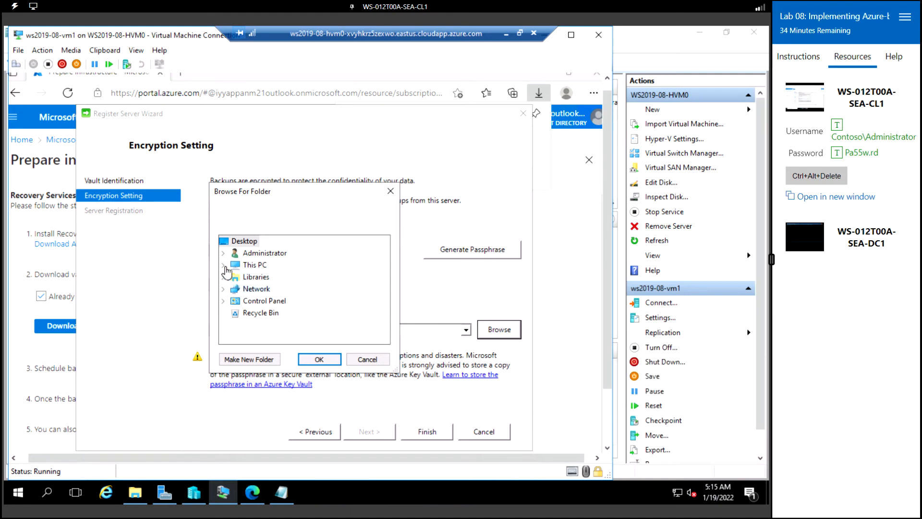
click(324, 360)
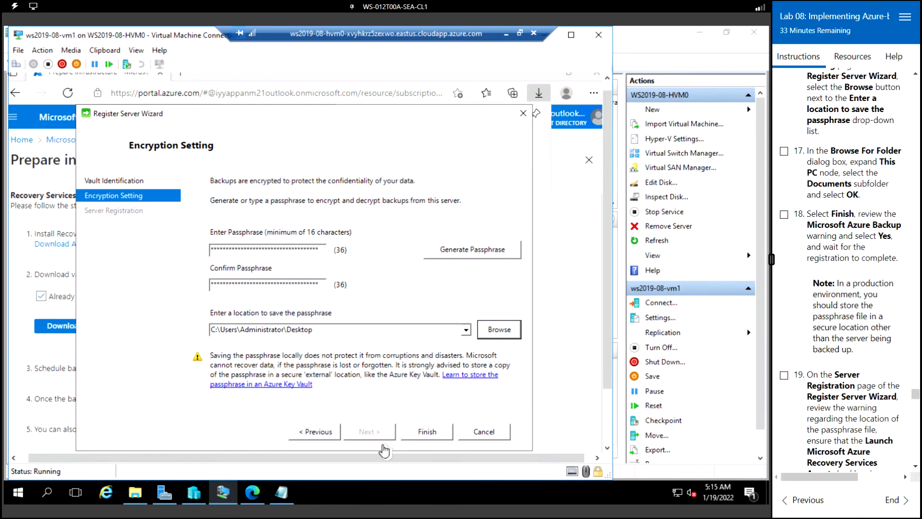
click(431, 432)
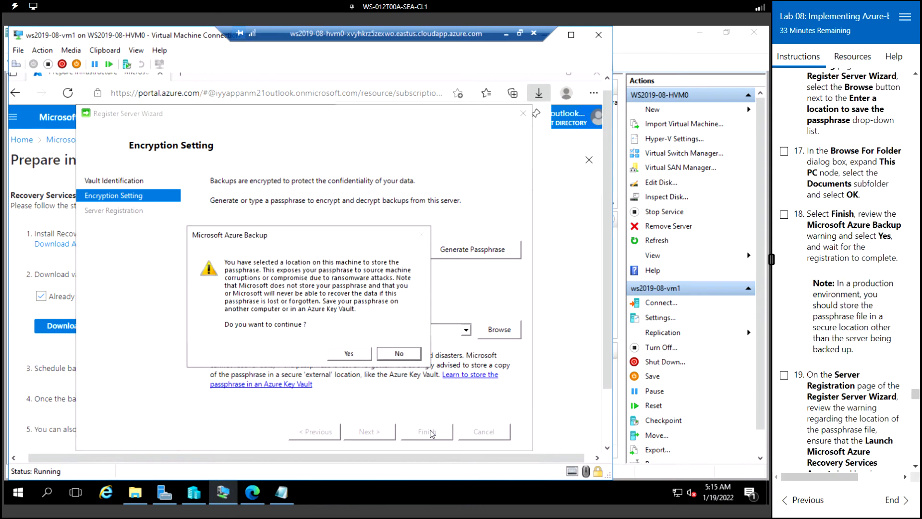
click(350, 354)
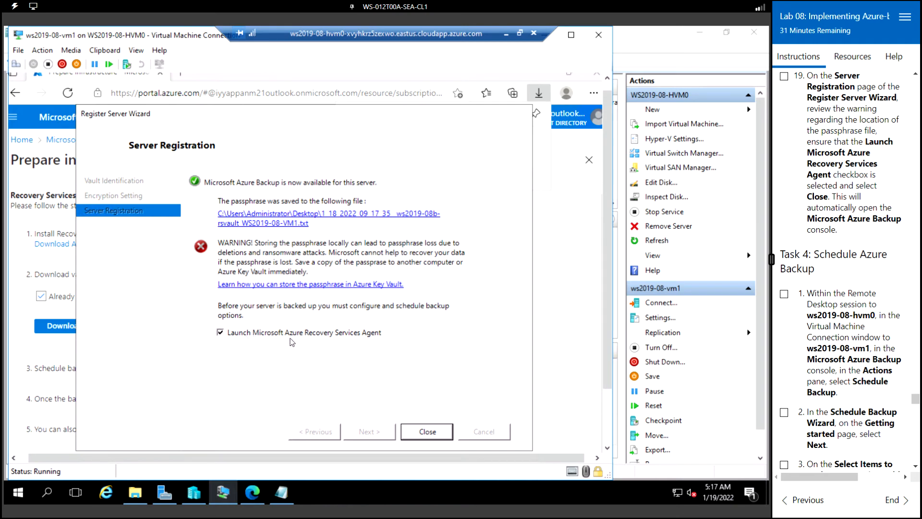
click(427, 432)
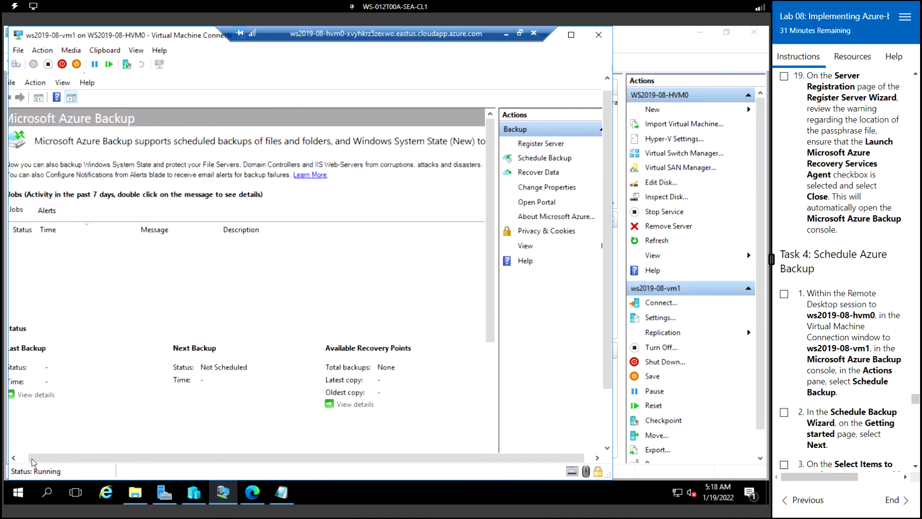
Step: Start the Schedule Backup Wizard in the Microsoft Azure Backup console and continue to Select Items to Backup
click(14, 457)
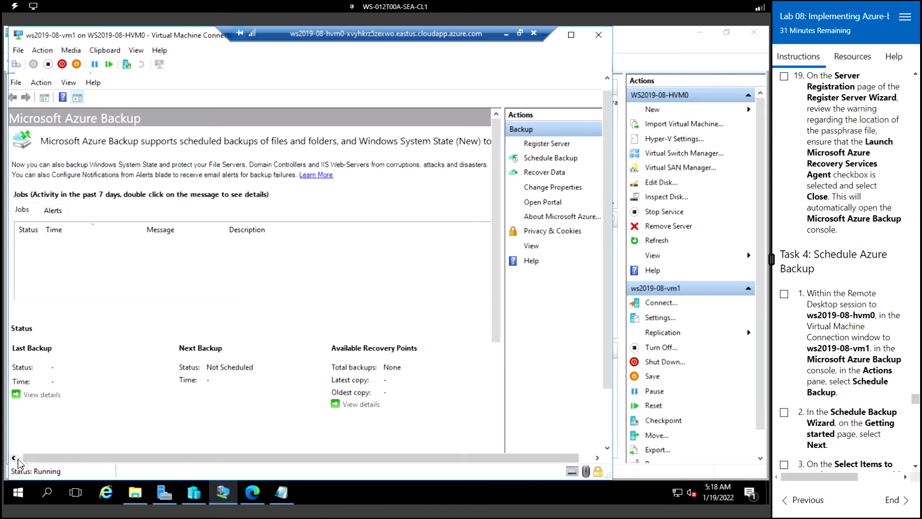
scroll(815, 318, down, 3)
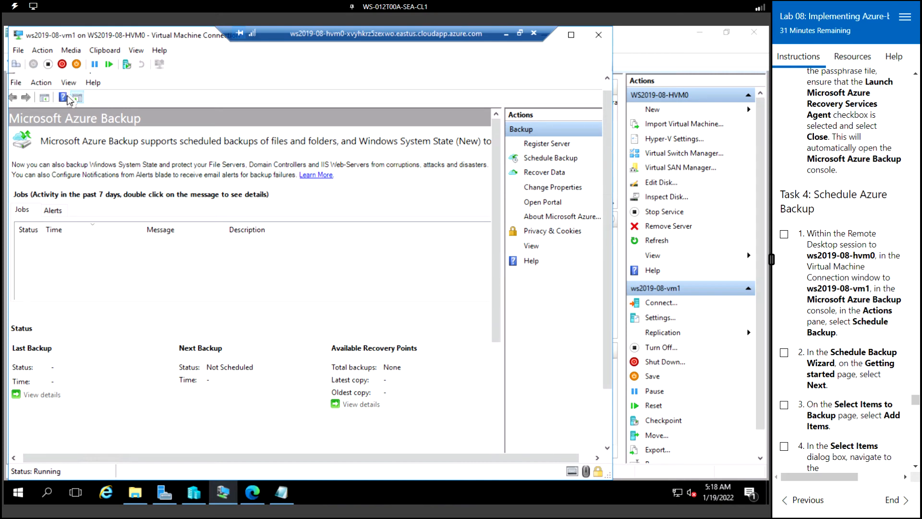
click(41, 84)
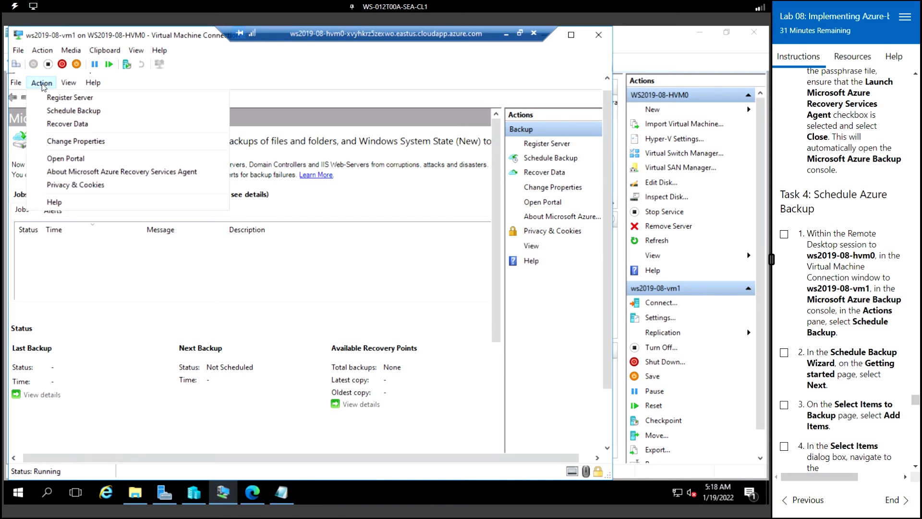
click(93, 112)
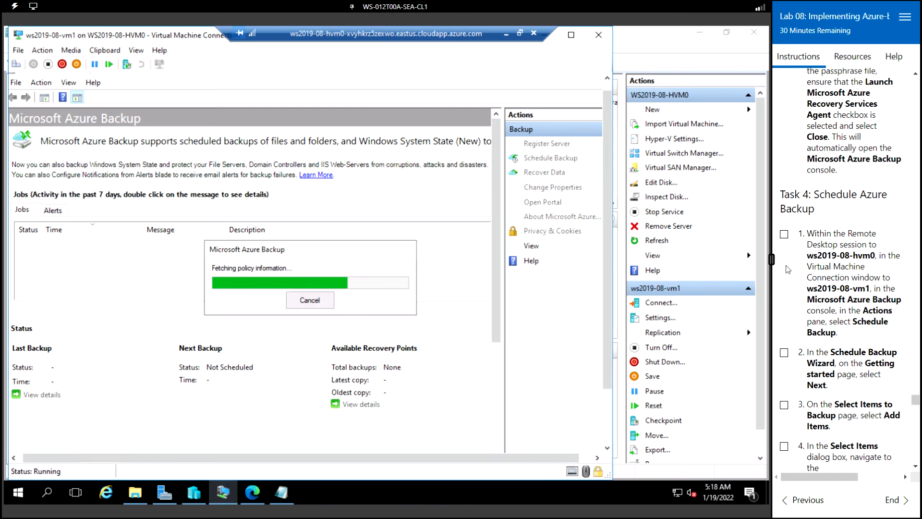
scroll(810, 263, down, 1)
scroll(810, 263, down, 6)
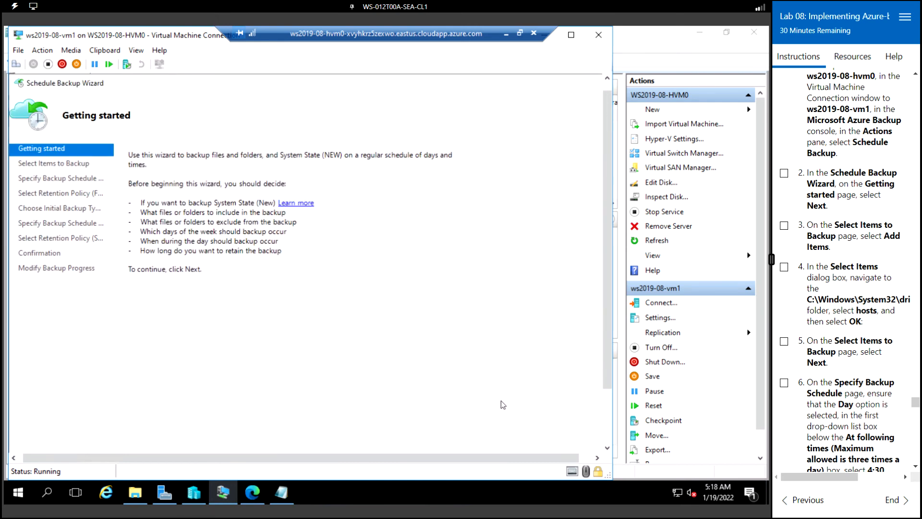
click(608, 416)
click(472, 395)
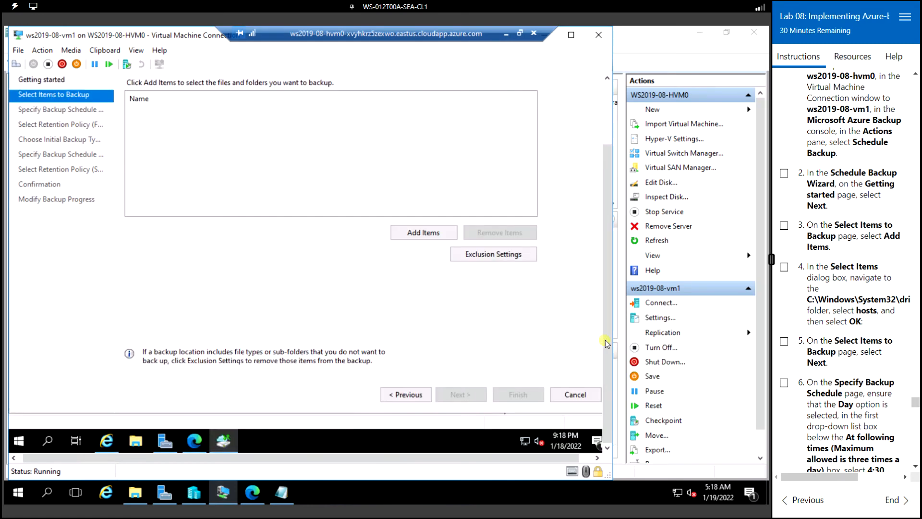
Step: Start adding backup items and expand C:\Windows\System32 in the Select Items tree
drag(606, 339, 552, 293)
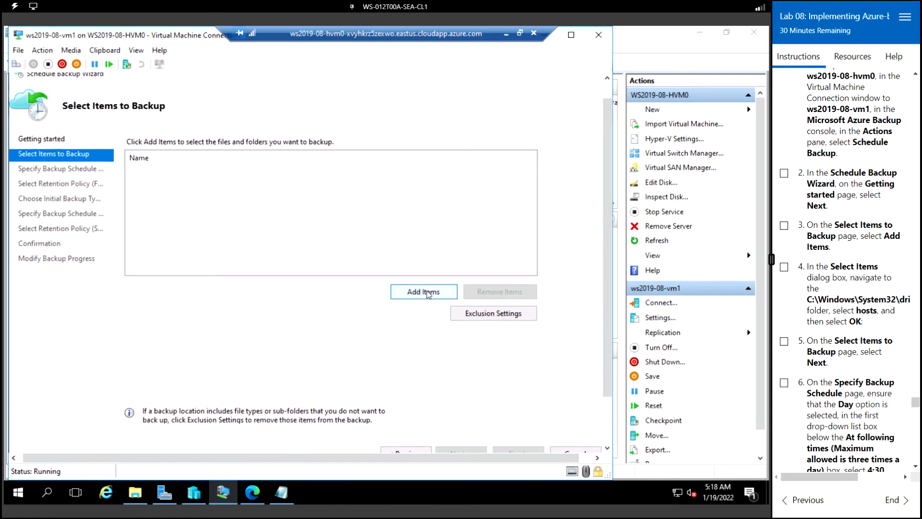
click(429, 293)
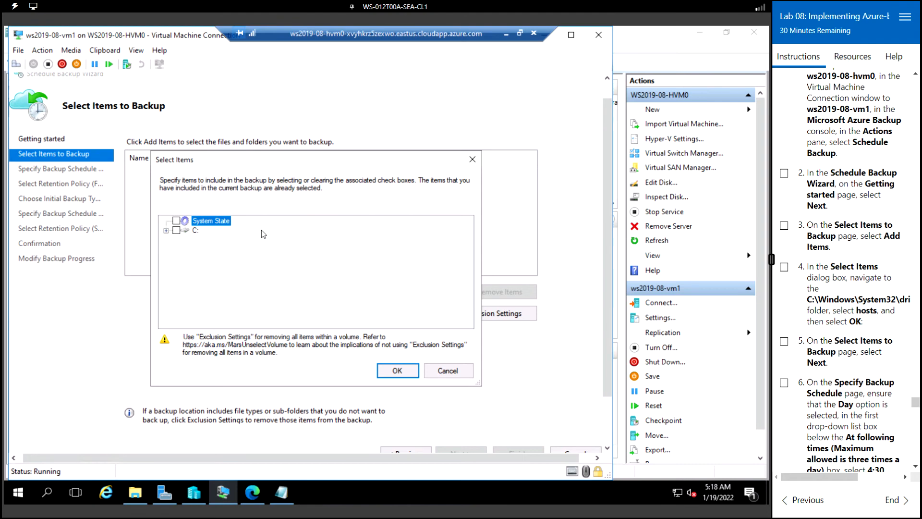
click(165, 230)
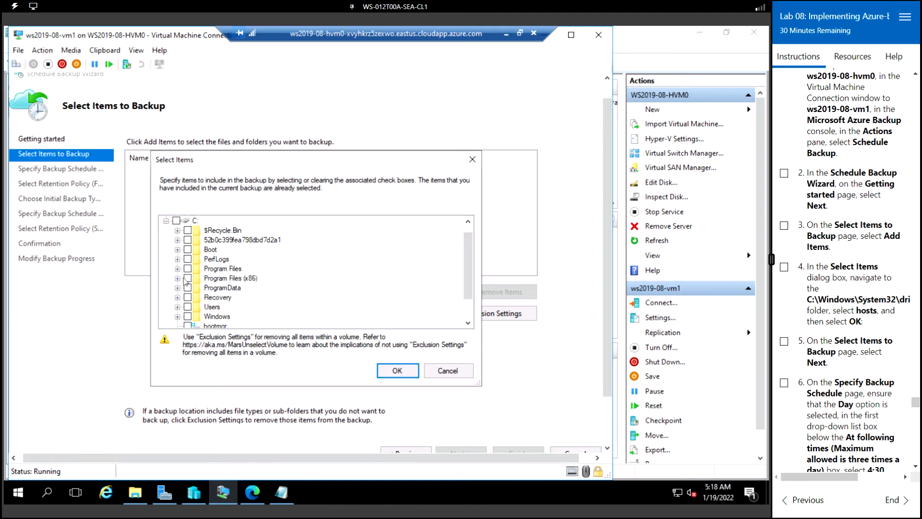
click(178, 317)
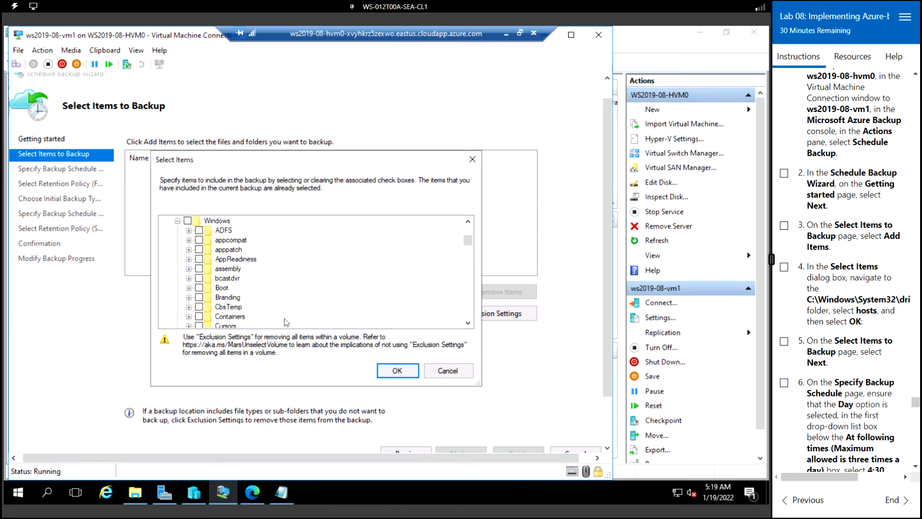
click(468, 323)
click(467, 322)
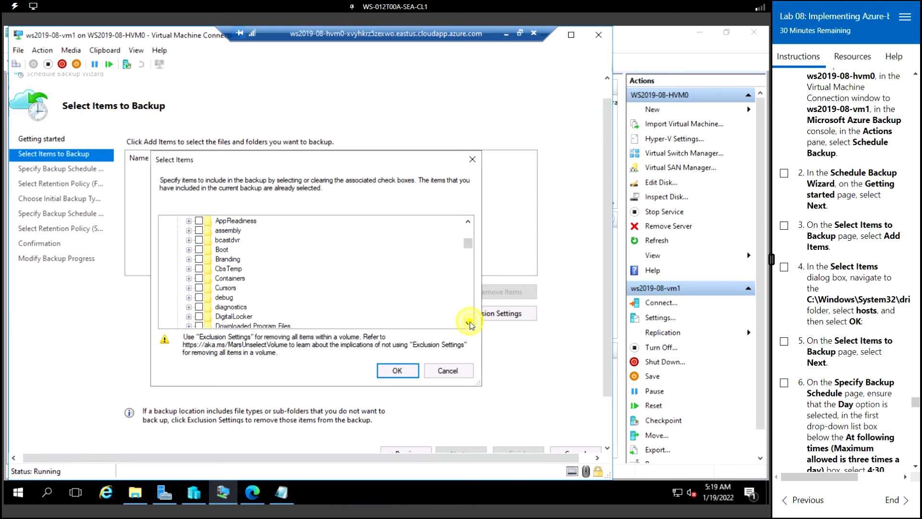
click(468, 323)
drag(469, 249, 469, 283)
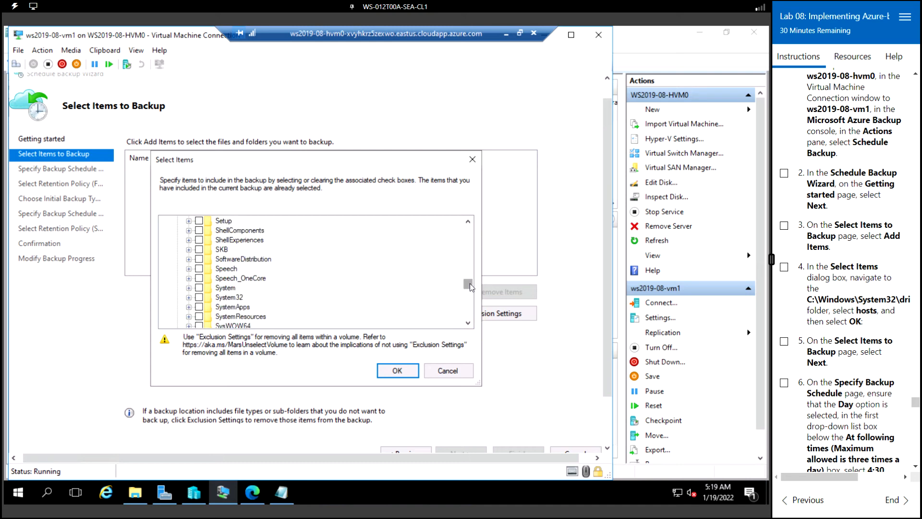
click(189, 297)
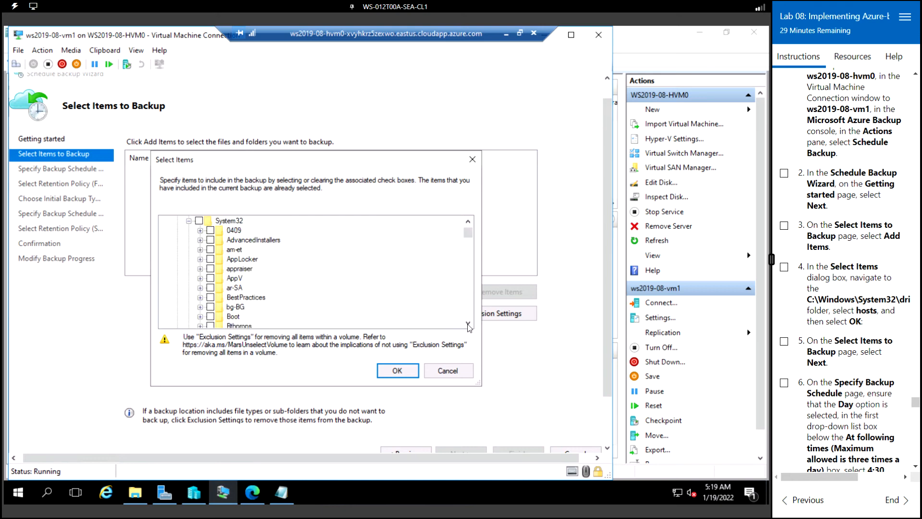
Step: Find and expand the drivers folder within System32 in the Select Items tree
drag(468, 324, 468, 325)
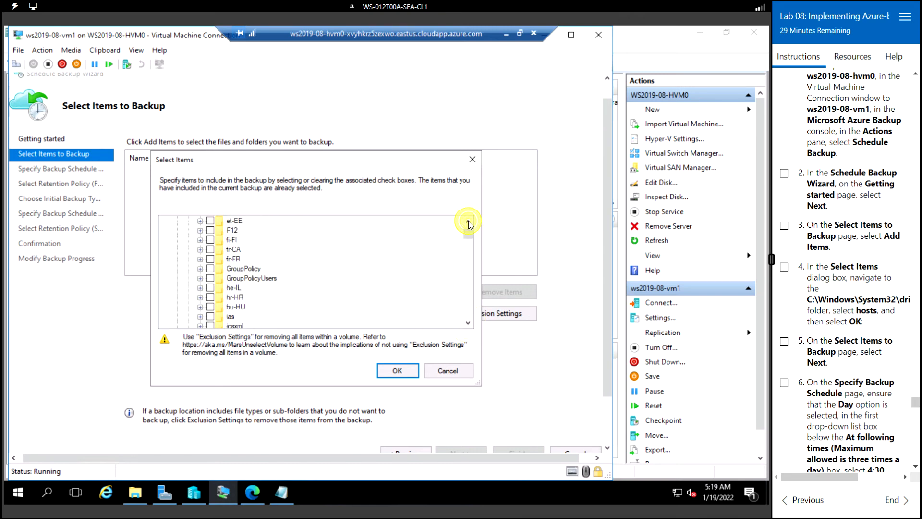
drag(468, 222, 468, 221)
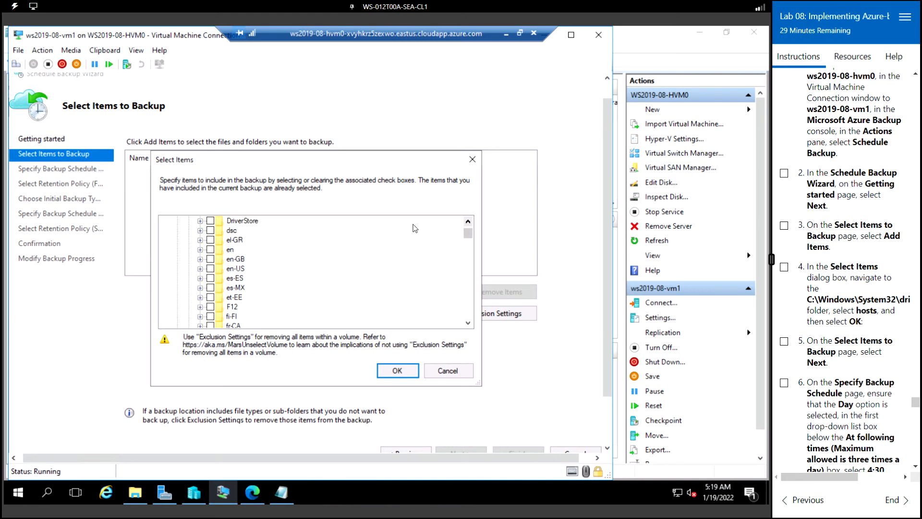
click(468, 221)
click(468, 221)
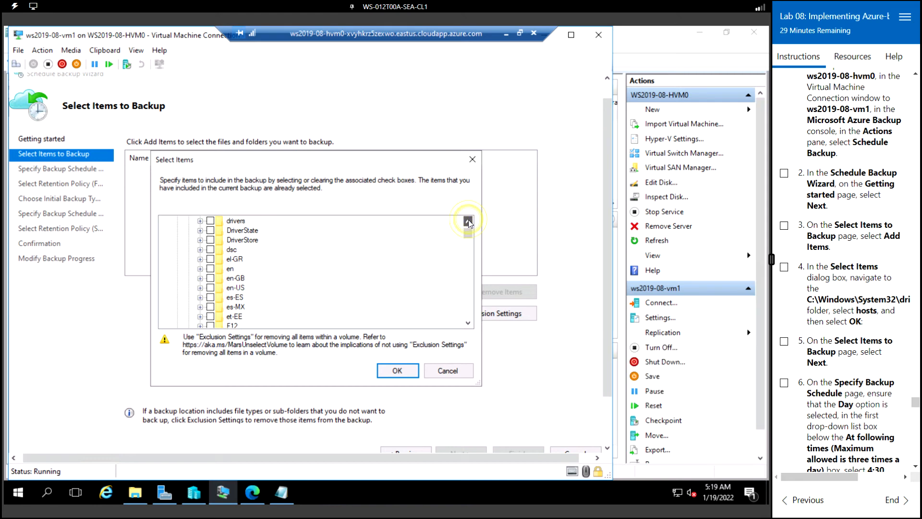
click(468, 221)
click(200, 230)
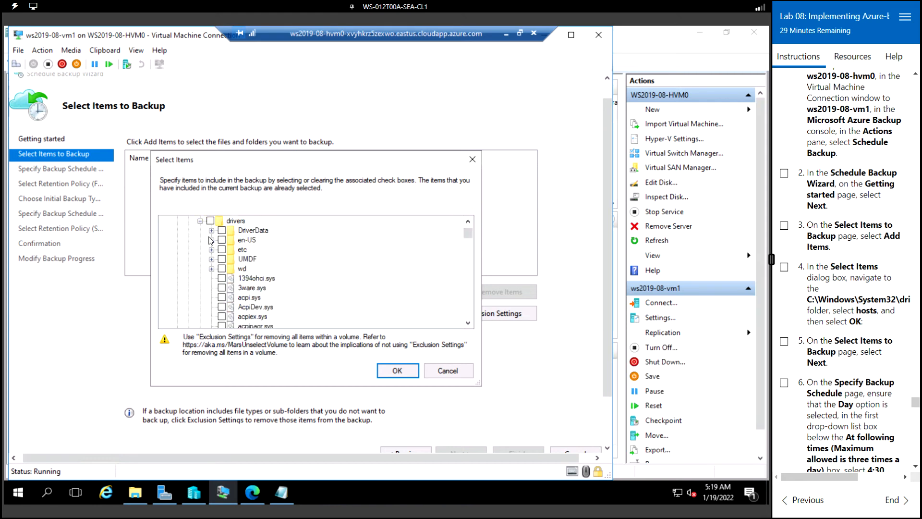
Step: Search the drivers folder's contents in the Select Items tree for the hosts file
click(469, 323)
click(468, 324)
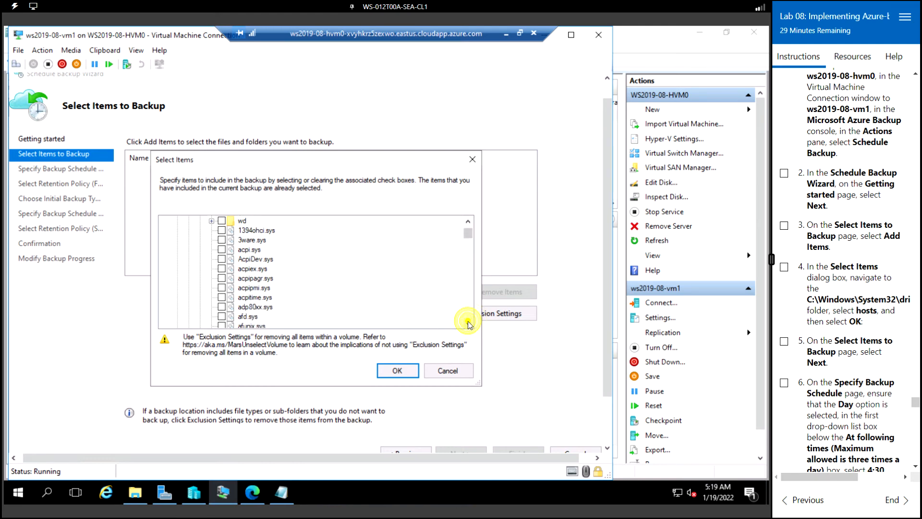
click(469, 323)
click(469, 323)
click(468, 323)
click(468, 323)
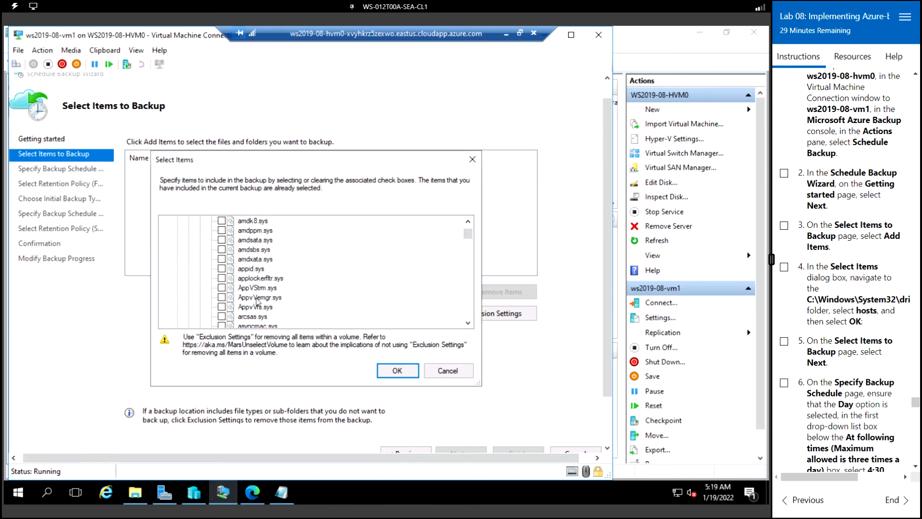
click(257, 298)
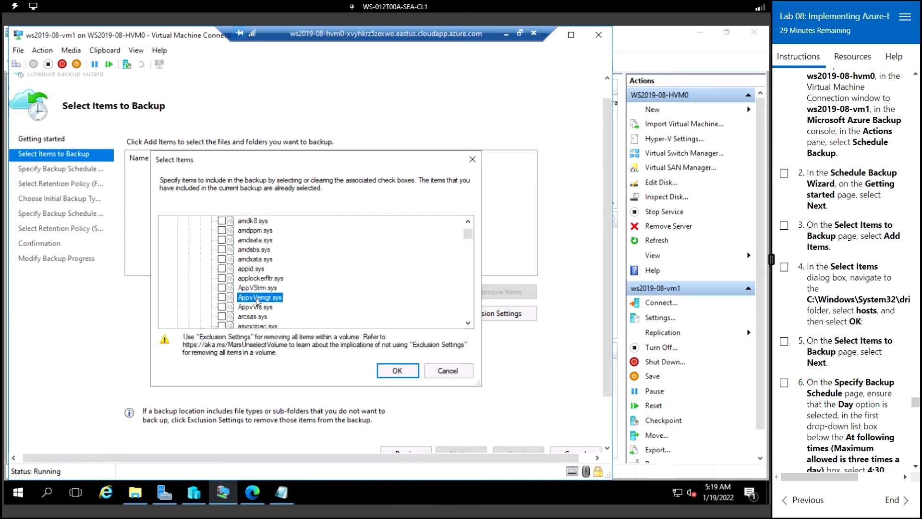
key(h)
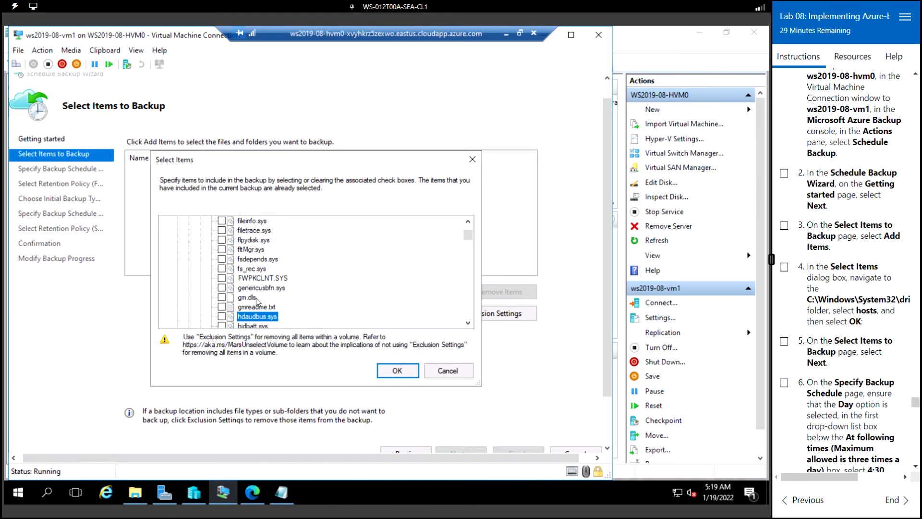
key(h)
key(h)
key(h)
key(h)
key(h)
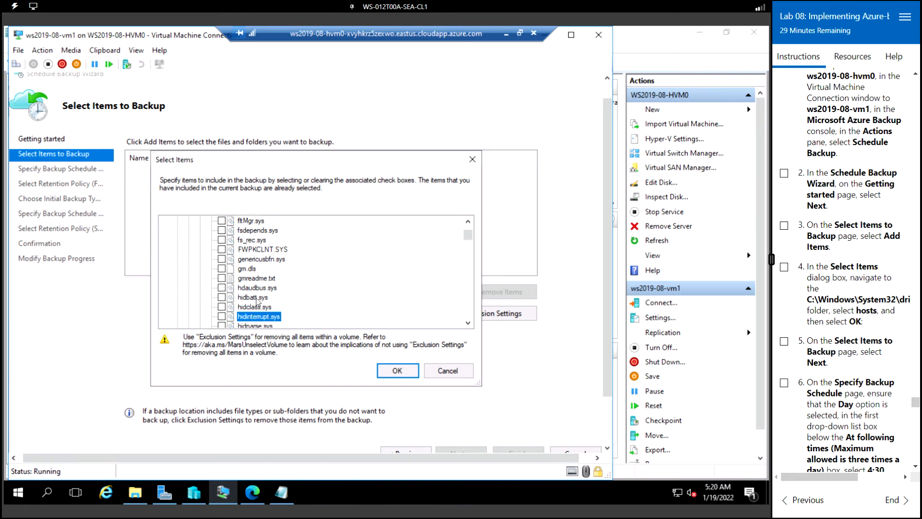
key(h)
key(h)
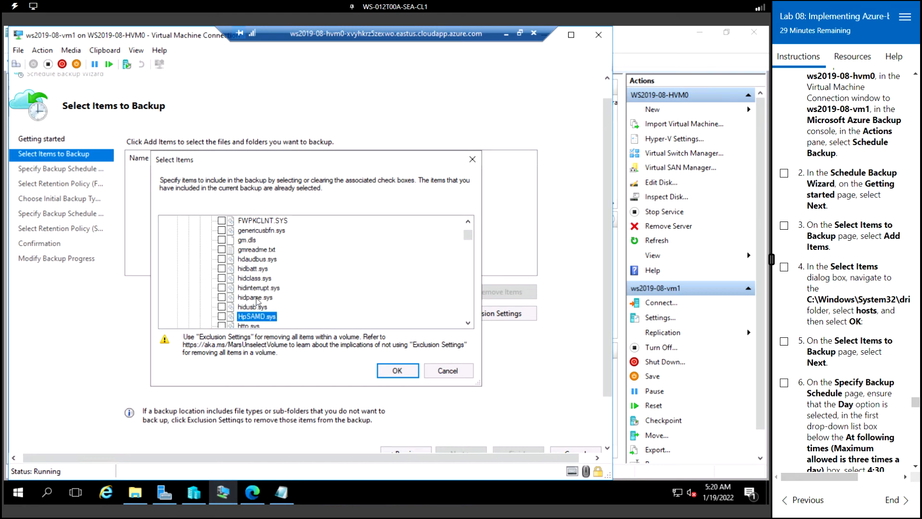
key(h)
key(h)
key(h)
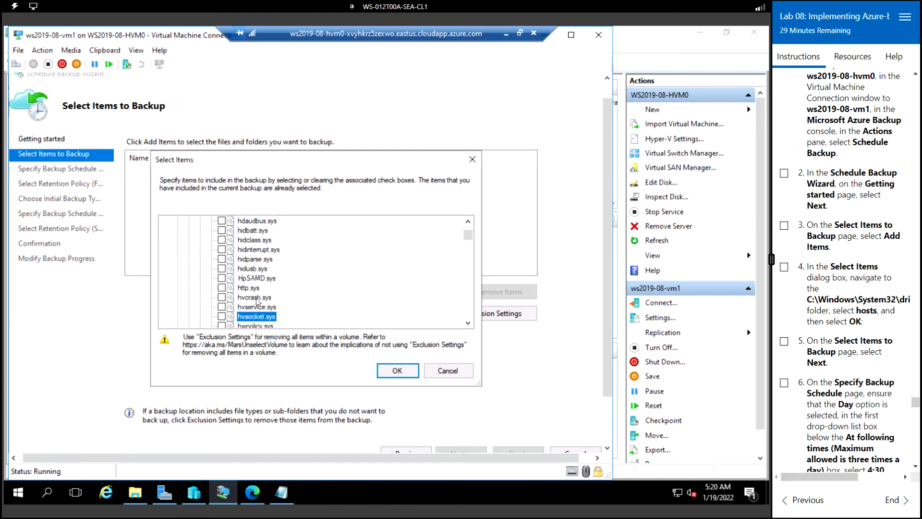
key(h)
key(h)
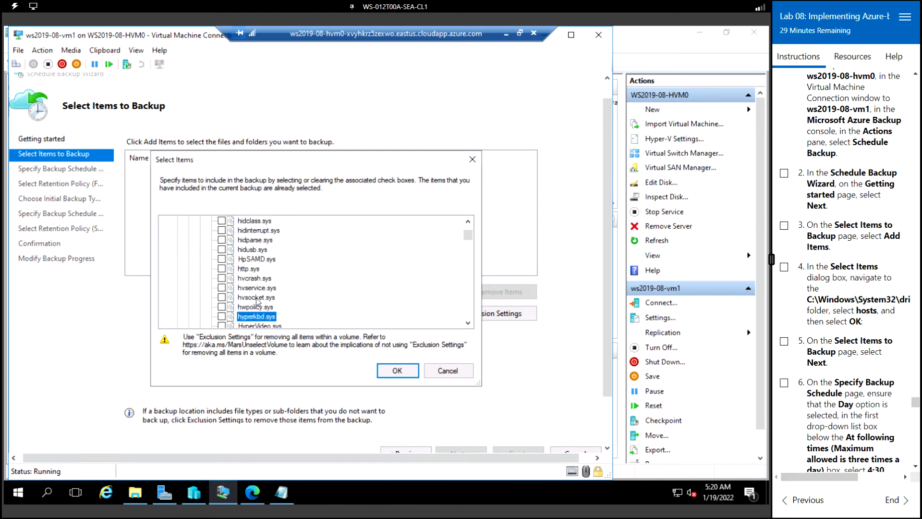
key(h)
key(o)
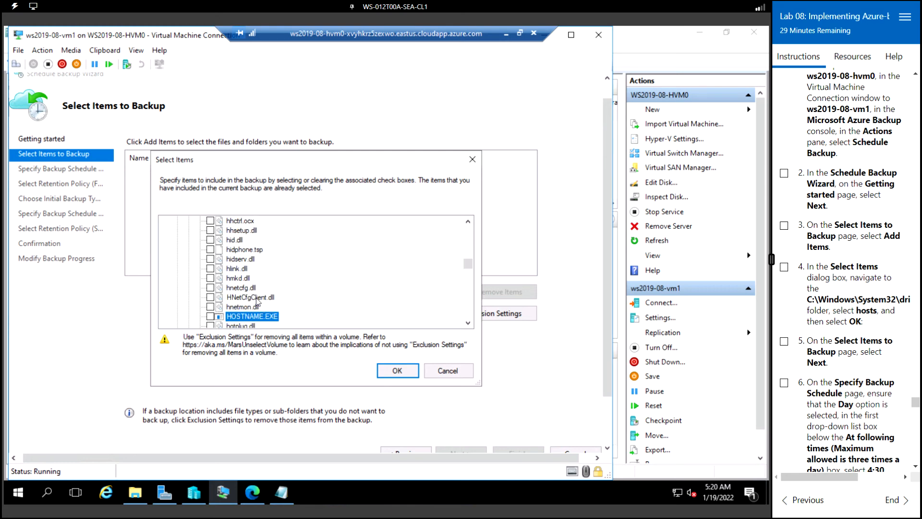
click(467, 324)
double_click(467, 324)
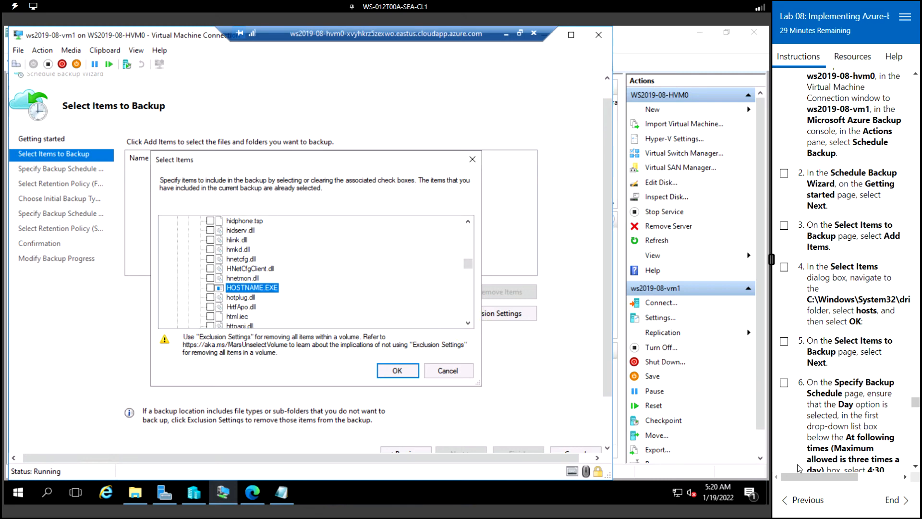
Step: Return to the drivers folder, highlight hosts in its etc subfolder, and try to add it to the backup items
mouse_move(805, 476)
mouse_down()
mouse_move(839, 476)
mouse_move(806, 477)
mouse_up()
drag(468, 260, 470, 224)
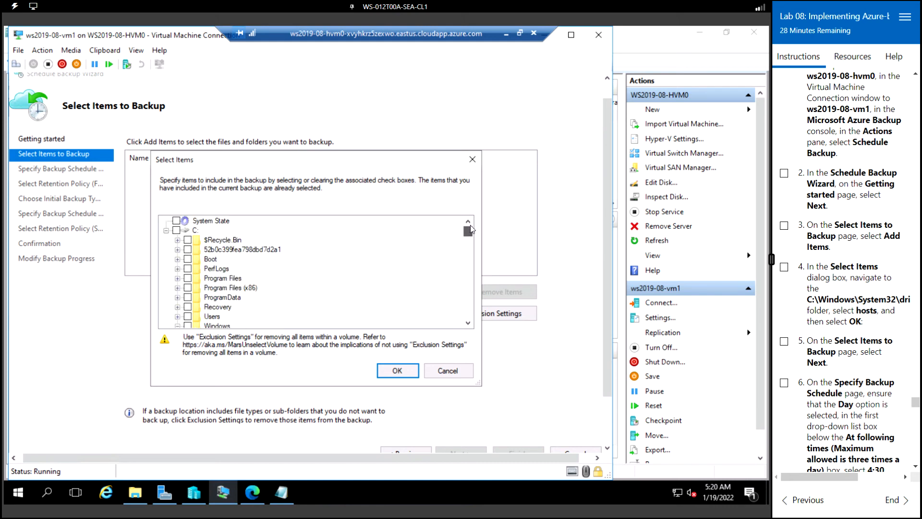
click(467, 323)
click(467, 322)
click(468, 322)
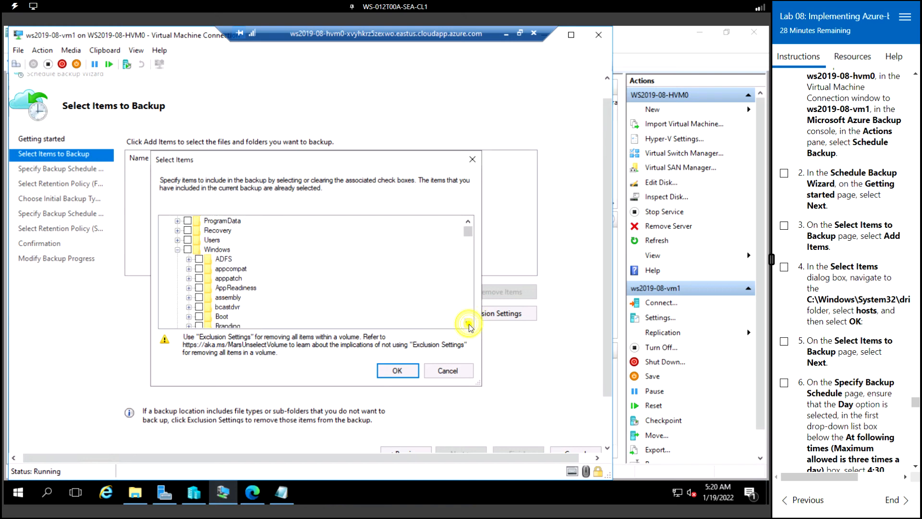
click(467, 322)
click(467, 322)
click(467, 322)
drag(469, 324, 469, 324)
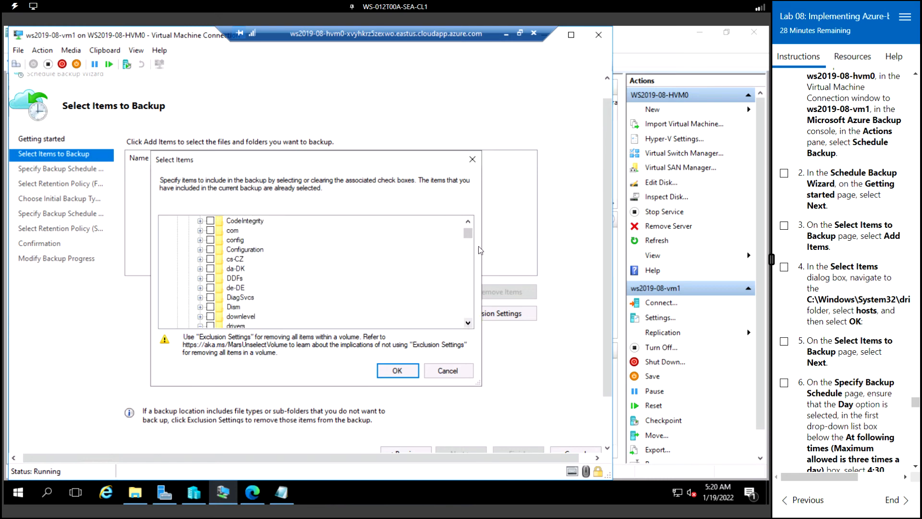
click(469, 221)
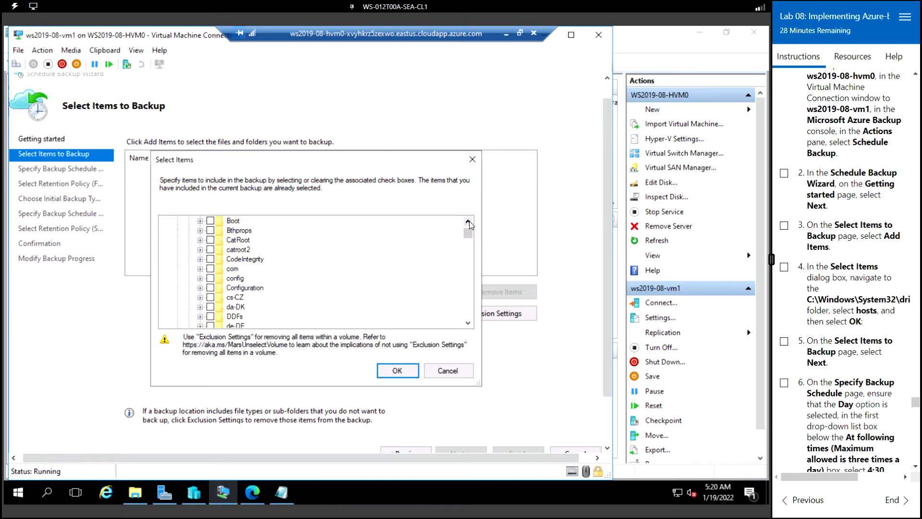
click(469, 221)
click(470, 221)
click(469, 221)
click(469, 221)
click(469, 221)
click(469, 221)
click(469, 221)
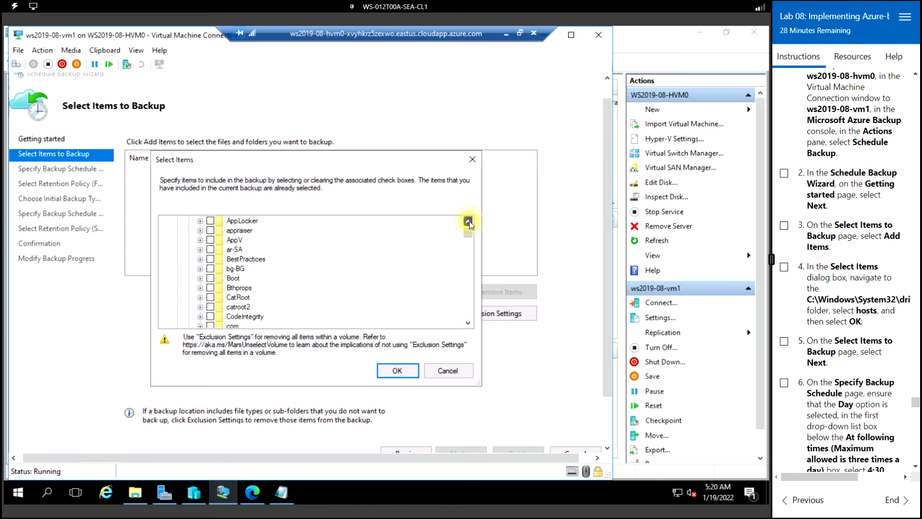
click(469, 221)
click(469, 221)
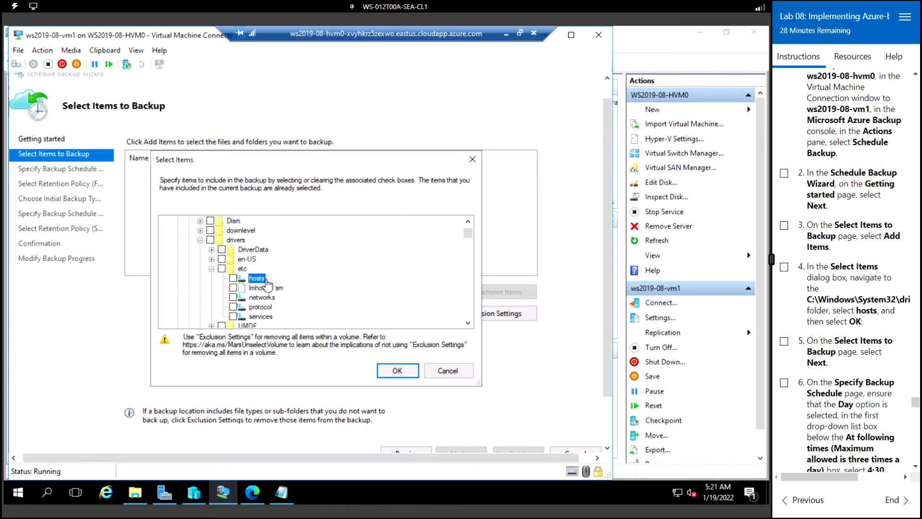
click(397, 372)
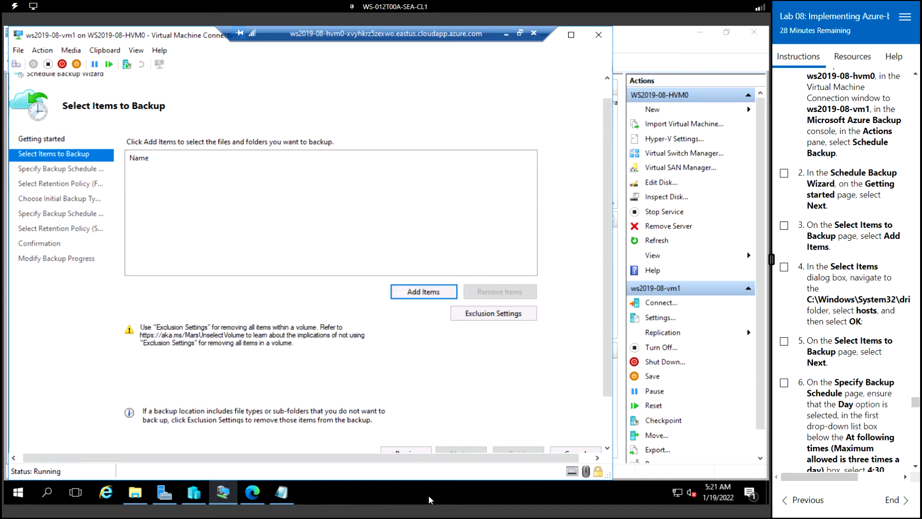
Step: Reopen the Select Items dialog and expand the C:\Windows folder
click(607, 413)
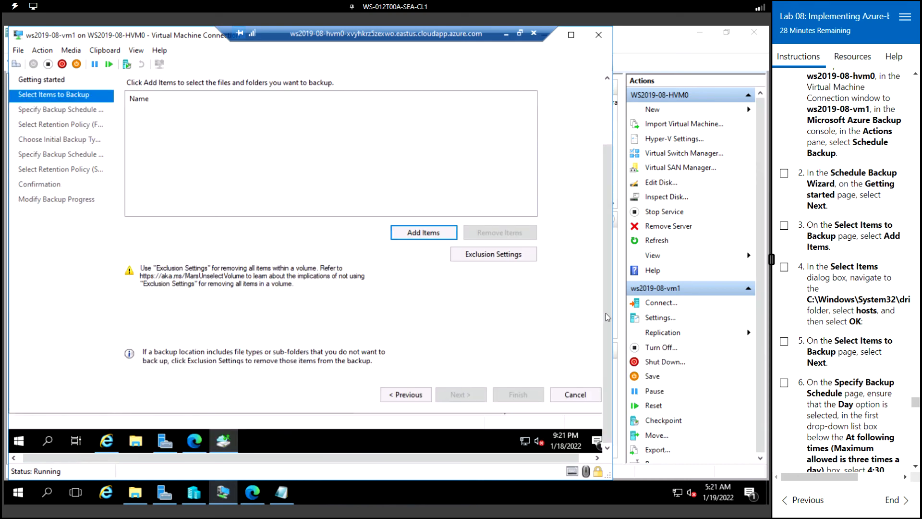
drag(604, 297, 601, 247)
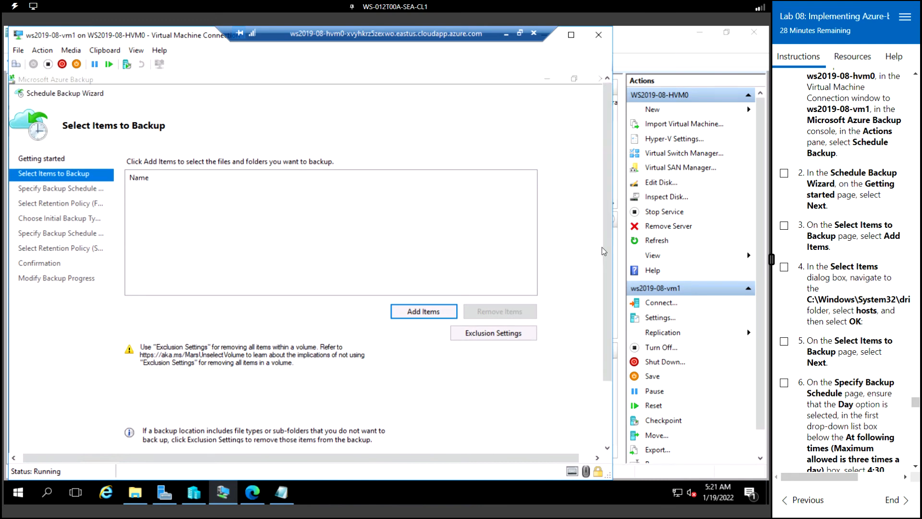
click(425, 311)
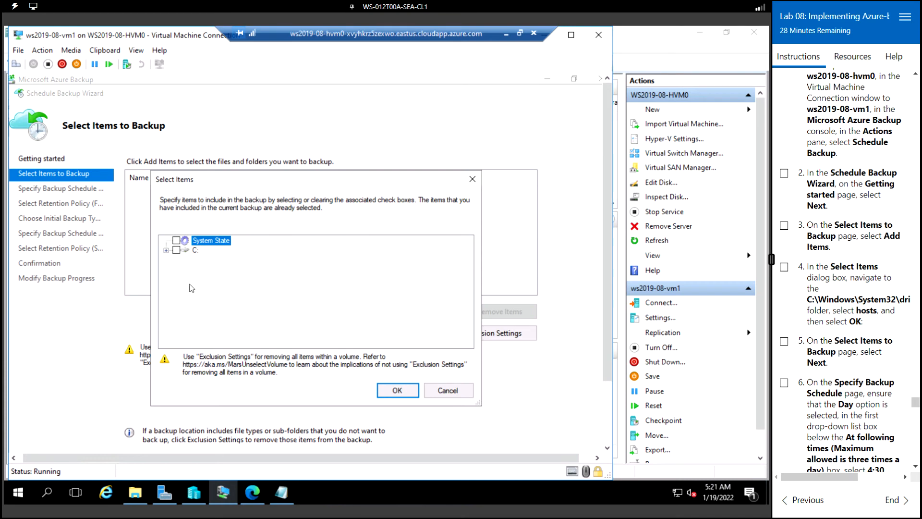
click(166, 250)
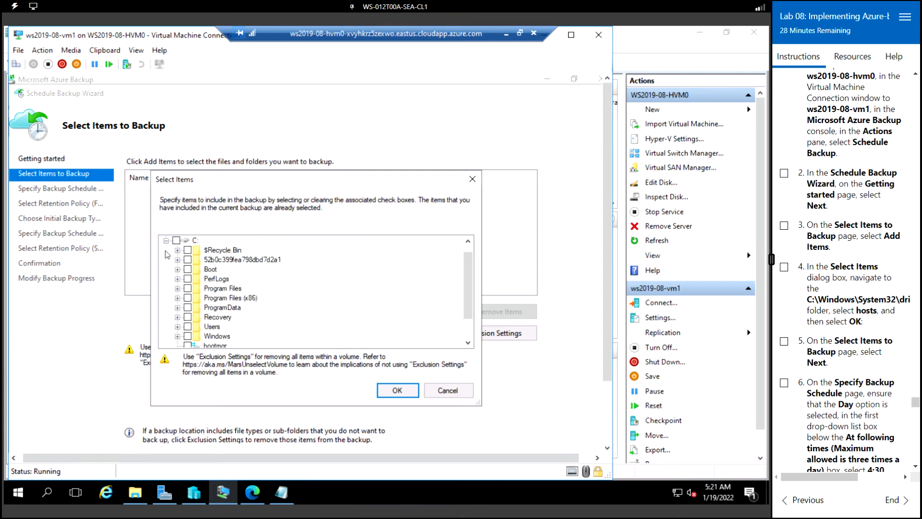
click(215, 337)
double_click(215, 337)
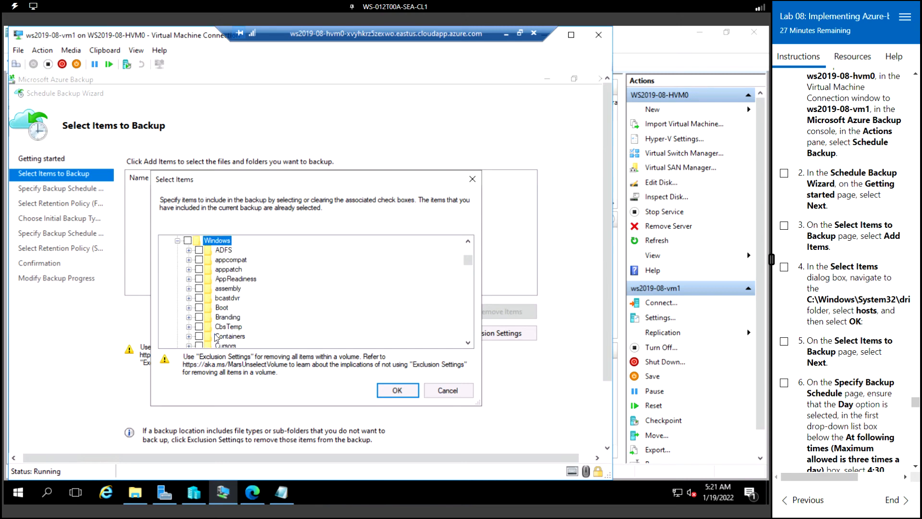
Step: Add C:\Windows\System32\drivers\etc\hosts to the backup items and continue to Specify Backup Schedule
key(Down)
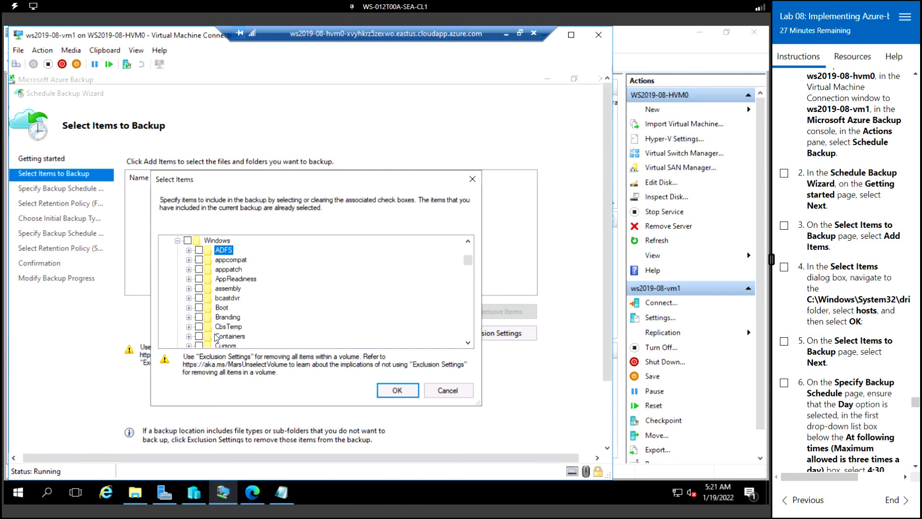
text(sy)
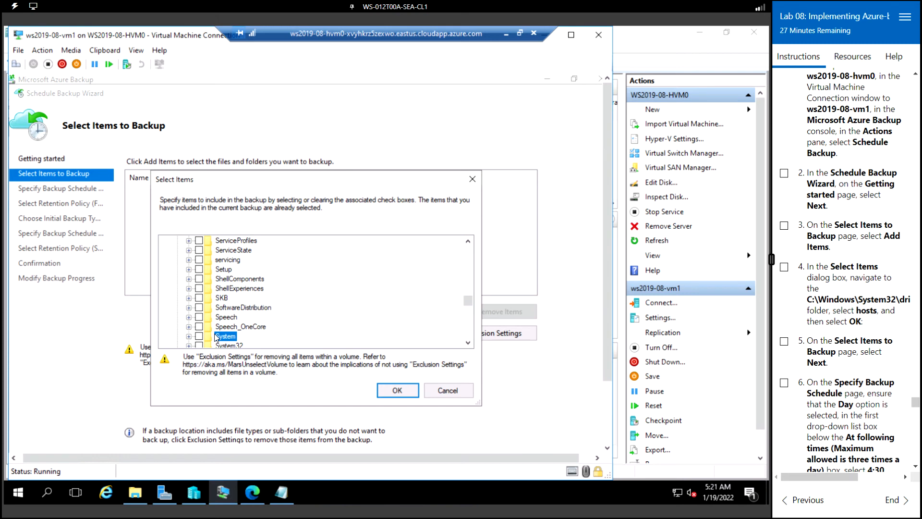
key(Down)
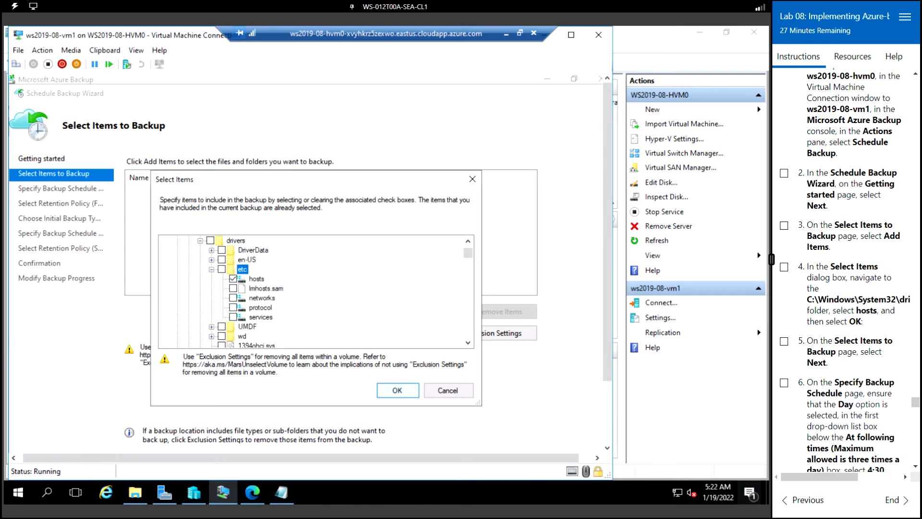
click(408, 396)
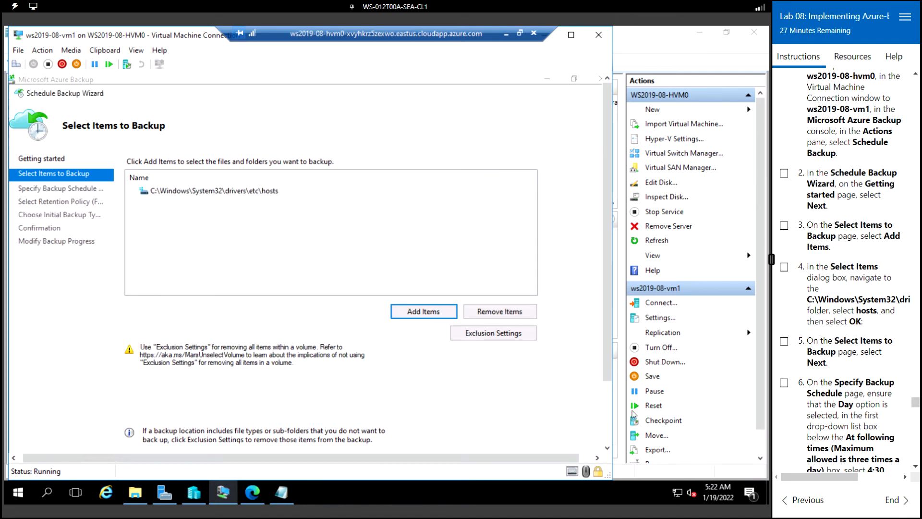
click(606, 403)
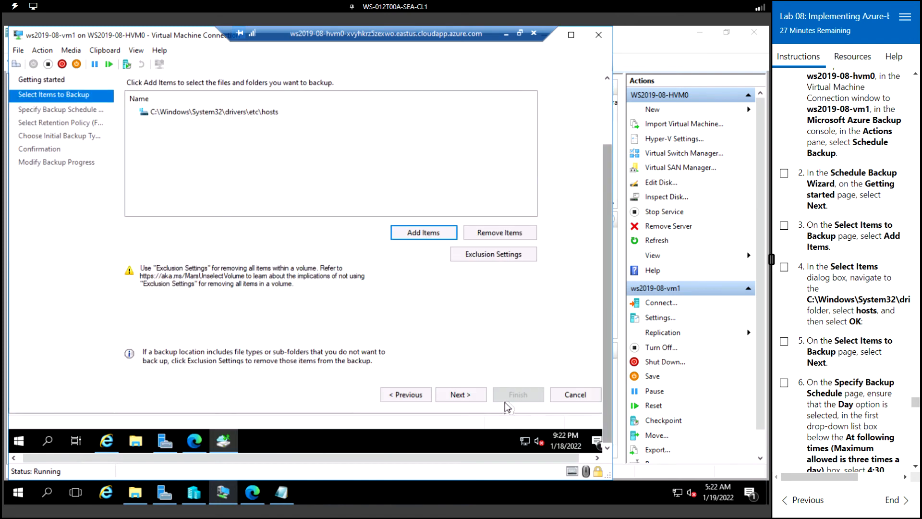
click(468, 394)
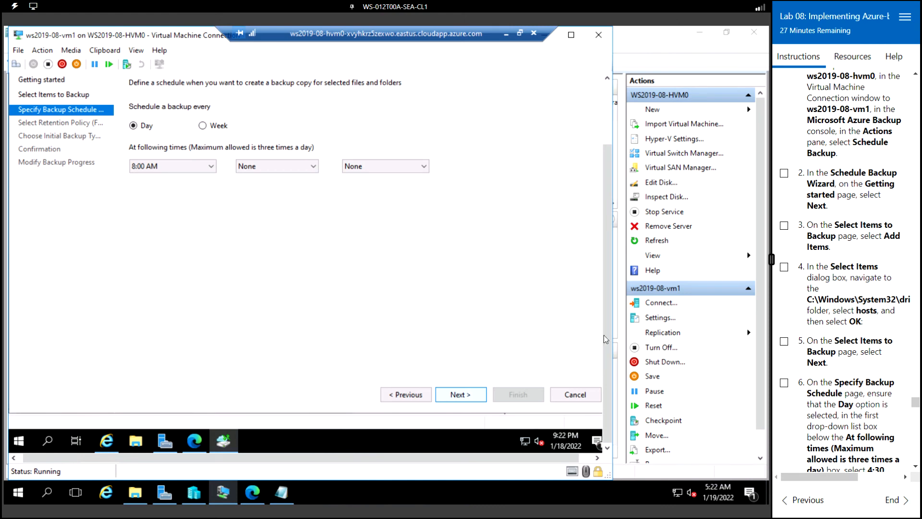
Step: Set the first daily backup time to 4:30 AM and accept the default retention policy, continuing to Choose Initial Backup Type
drag(608, 327, 607, 295)
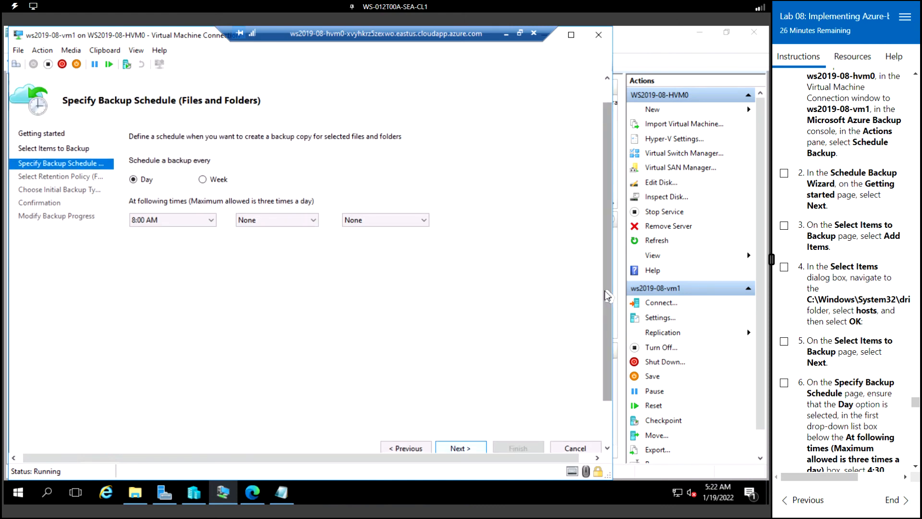
scroll(871, 374, down, 3)
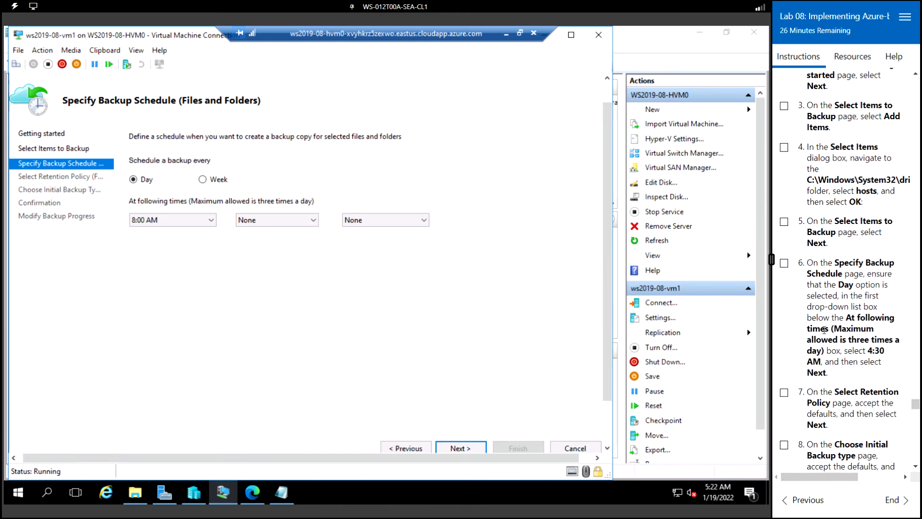
click(170, 220)
click(212, 232)
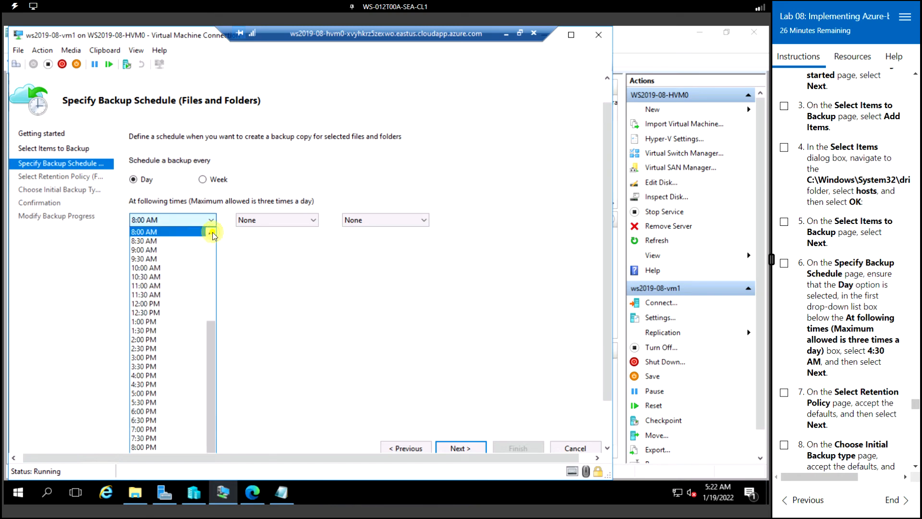
click(212, 233)
click(212, 233)
click(211, 233)
click(211, 233)
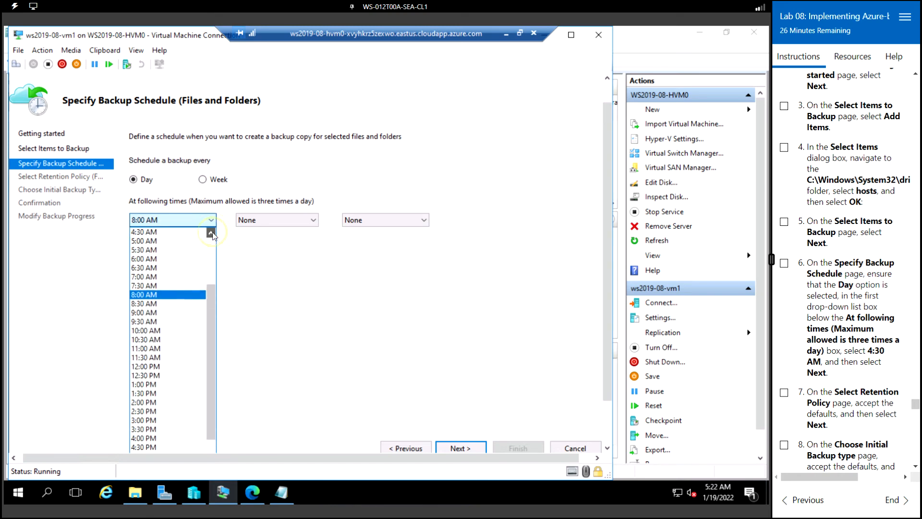
click(161, 233)
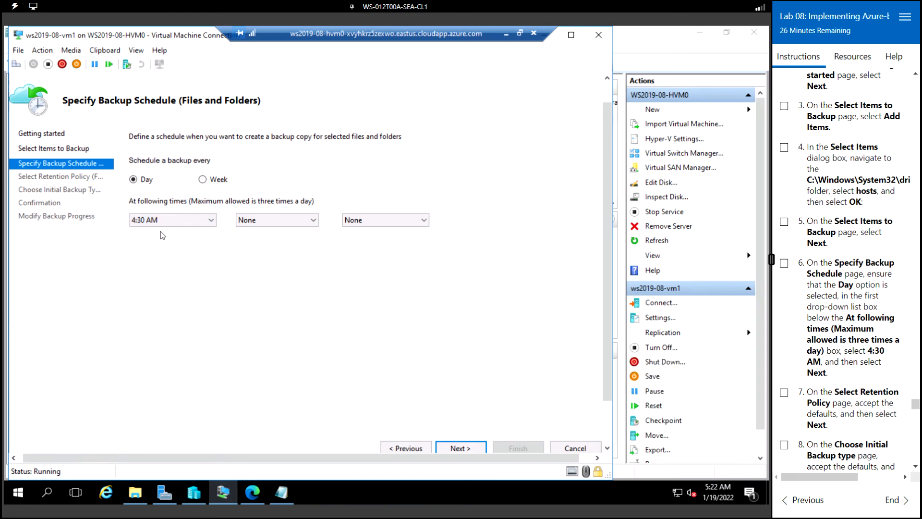
click(474, 448)
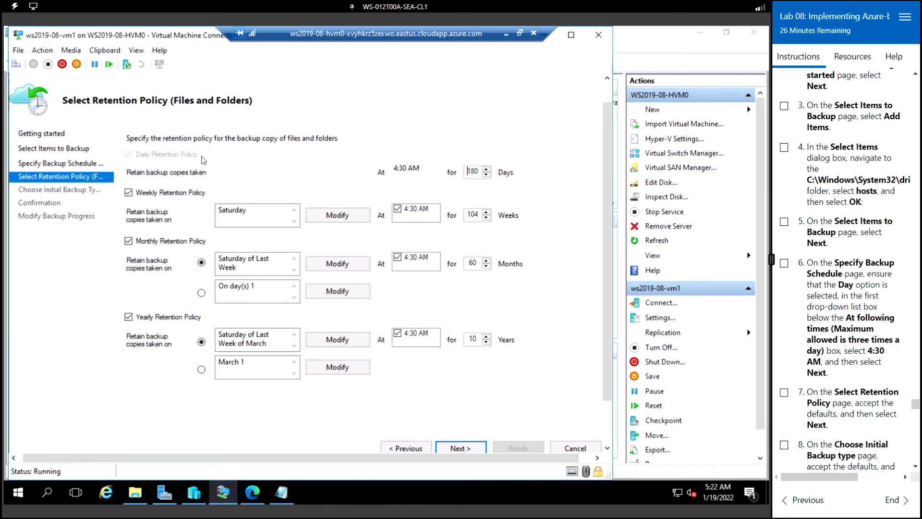
click(462, 445)
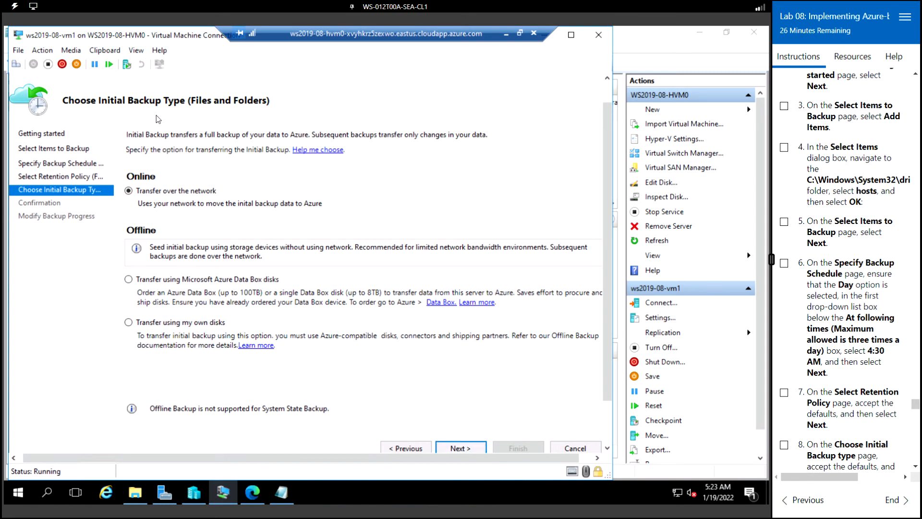
Step: Keep the initial backup transfer over the network, finish creating the backup schedule, and close the wizard
scroll(851, 314, down, 3)
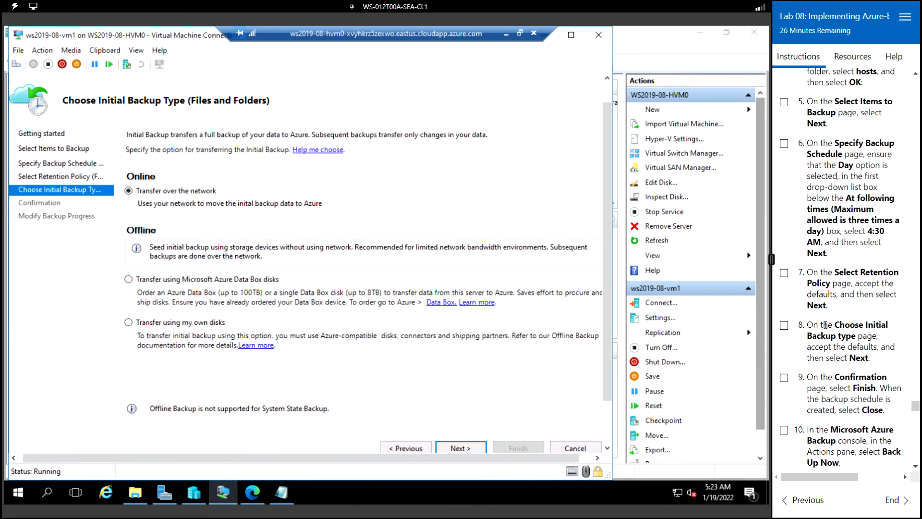
click(470, 448)
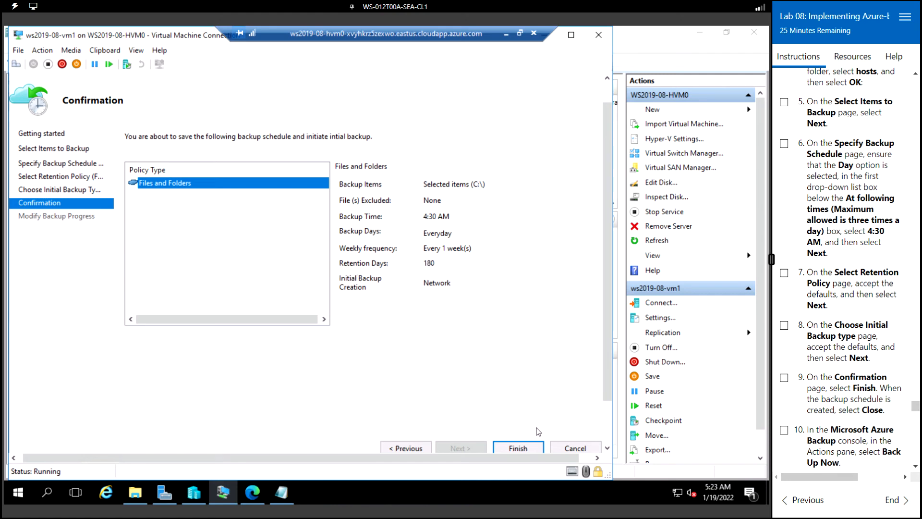
click(521, 448)
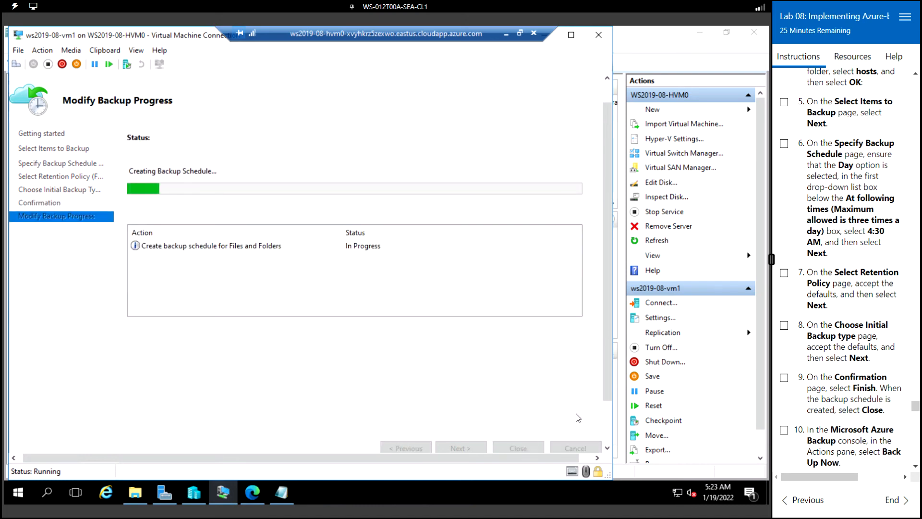
scroll(832, 265, down, 5)
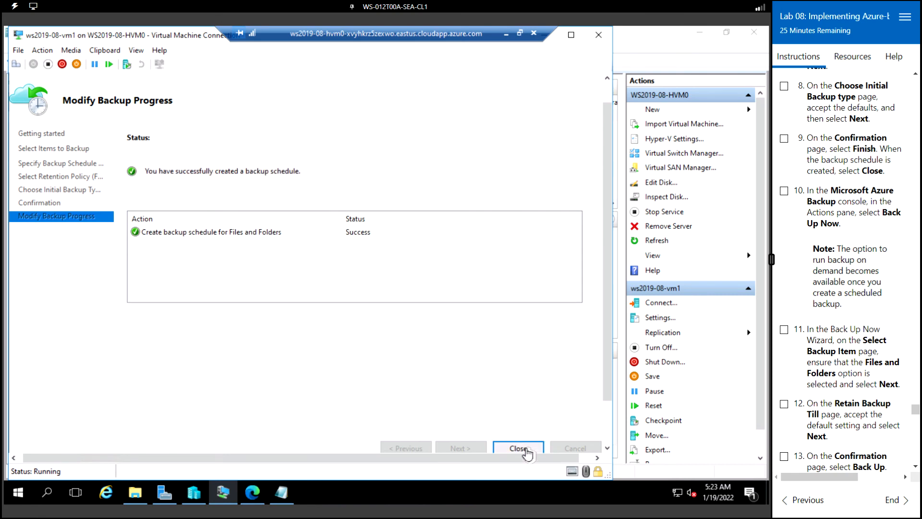
click(518, 447)
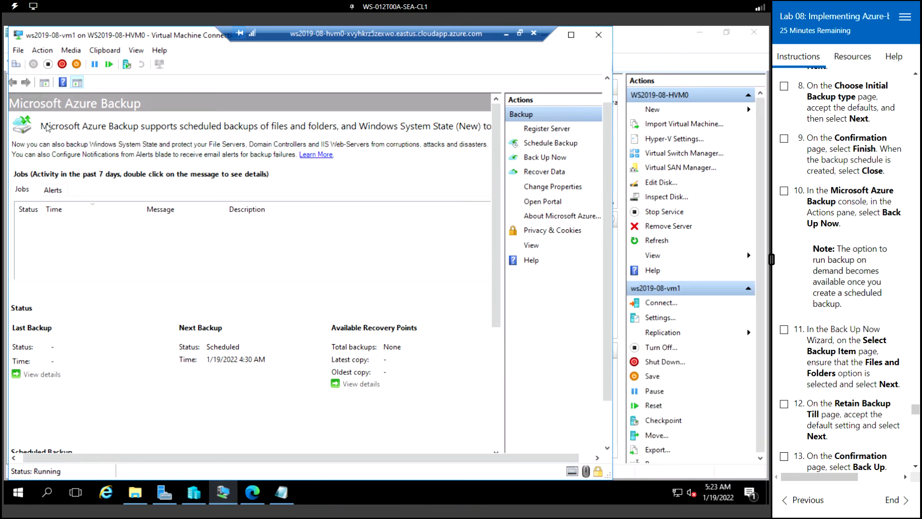
click(43, 50)
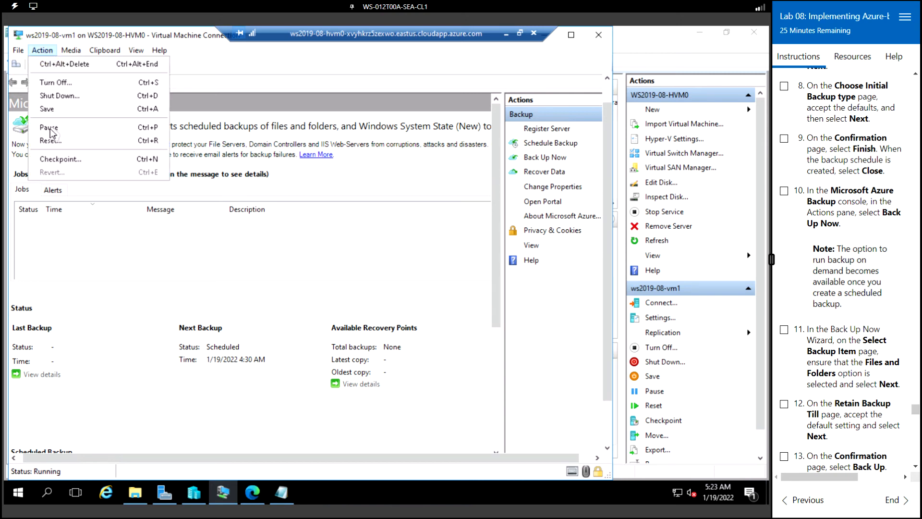
key(Right)
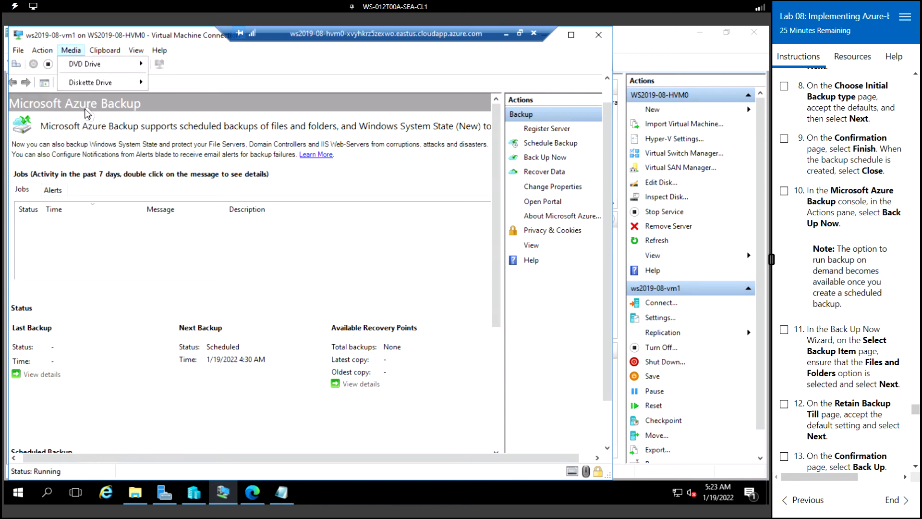
click(124, 113)
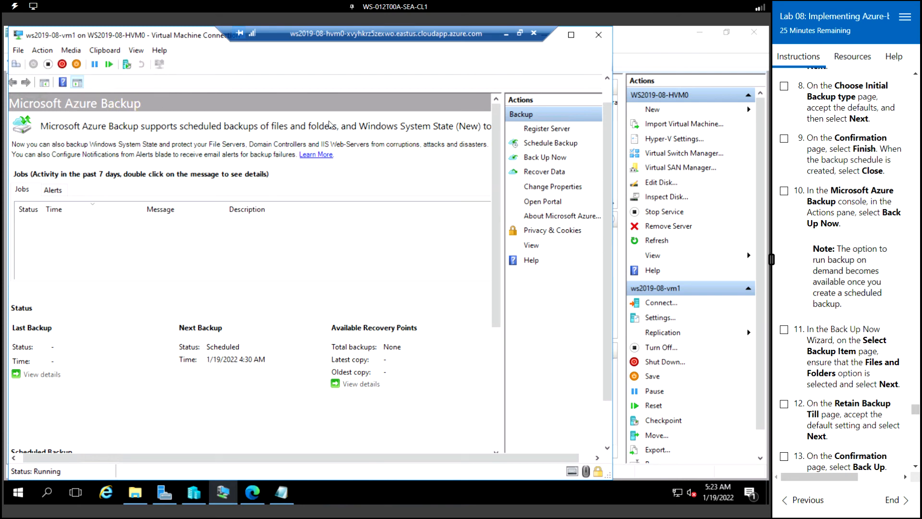
Step: Run an on-demand Files and Folders backup retained till 2/17/2022, and close the Back Up Now Wizard while it runs
click(609, 98)
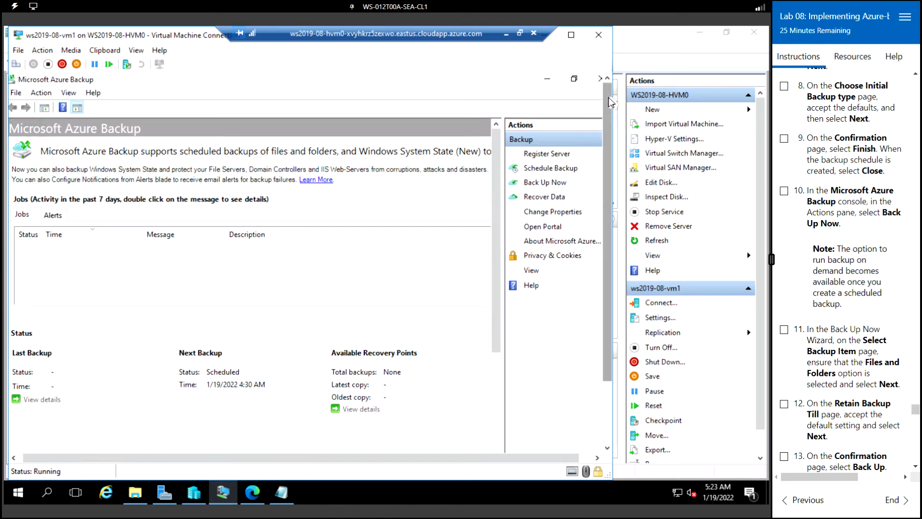
click(41, 93)
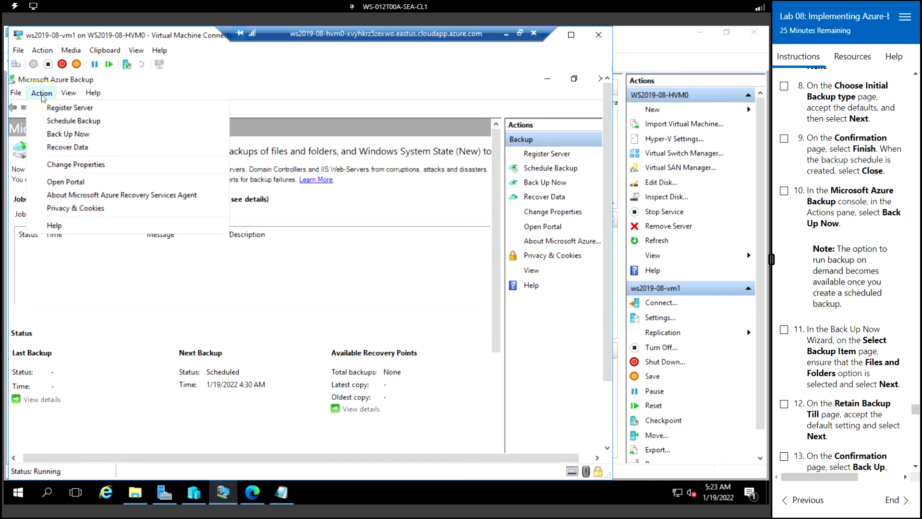
click(72, 135)
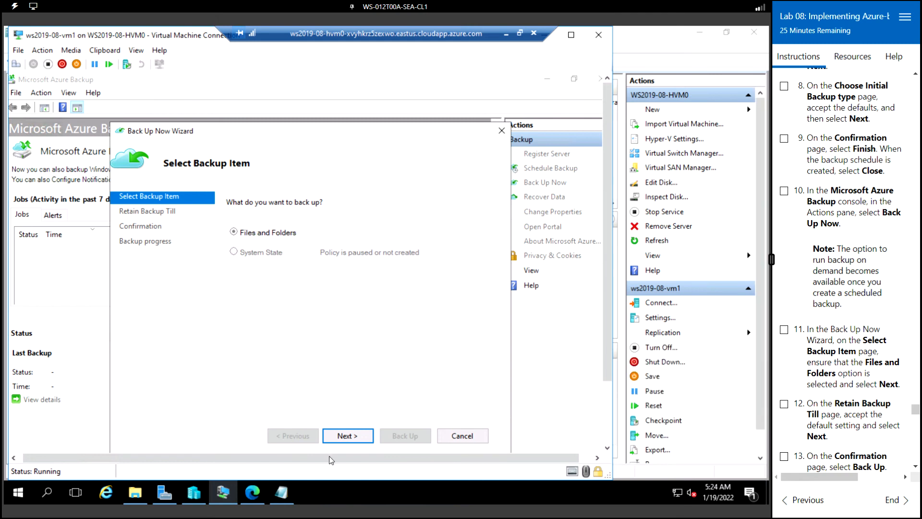
click(358, 442)
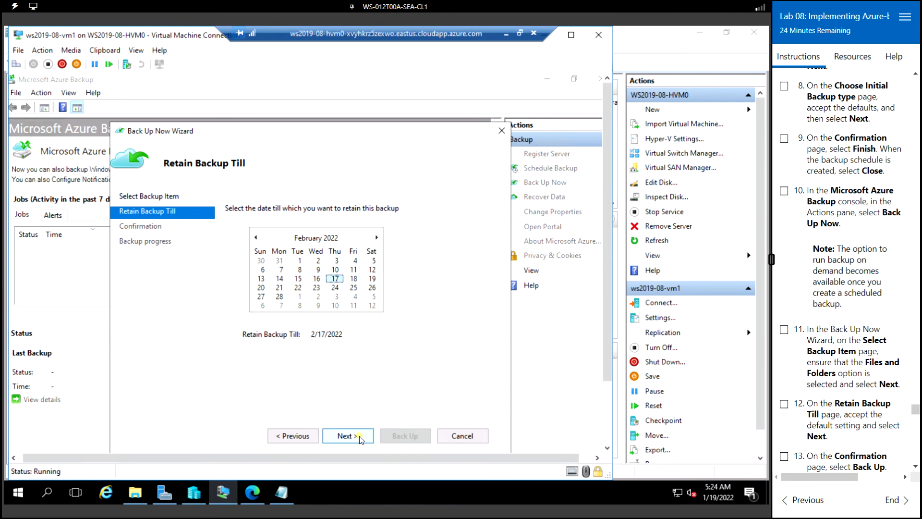
click(347, 436)
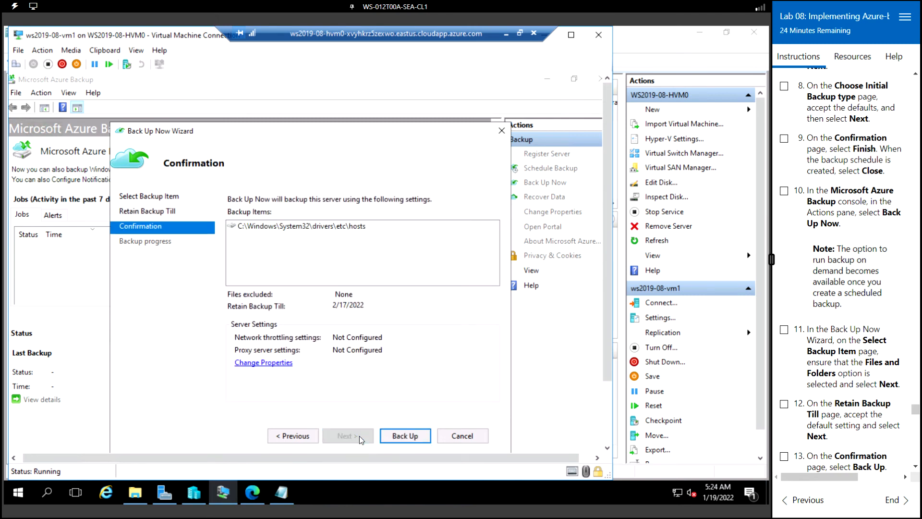
click(409, 436)
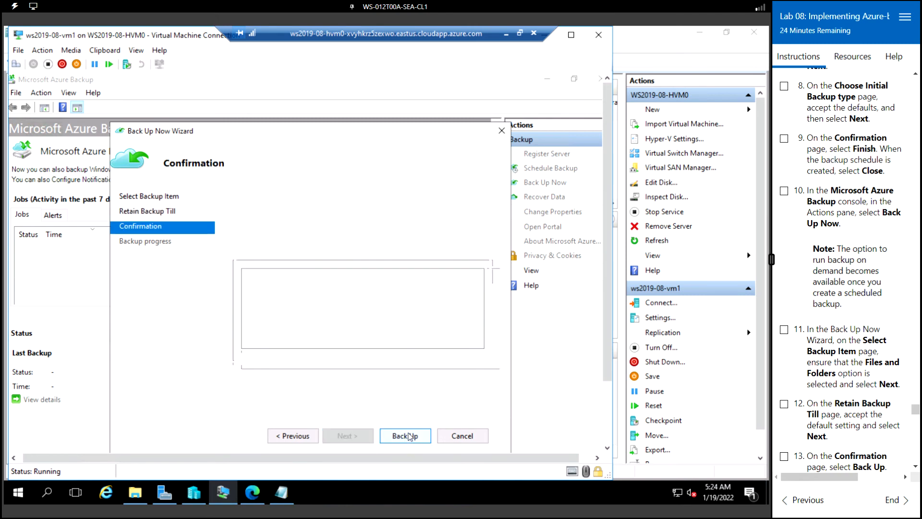
scroll(852, 373, down, 3)
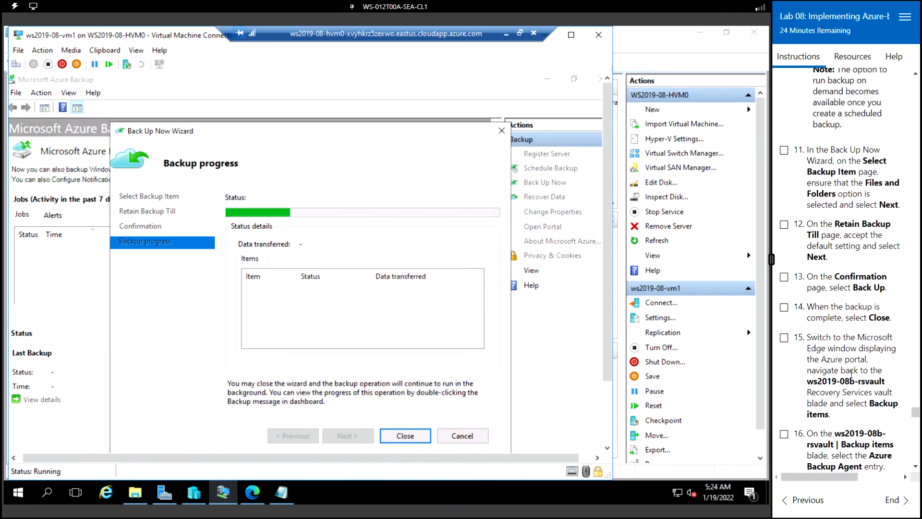
scroll(851, 373, down, 1)
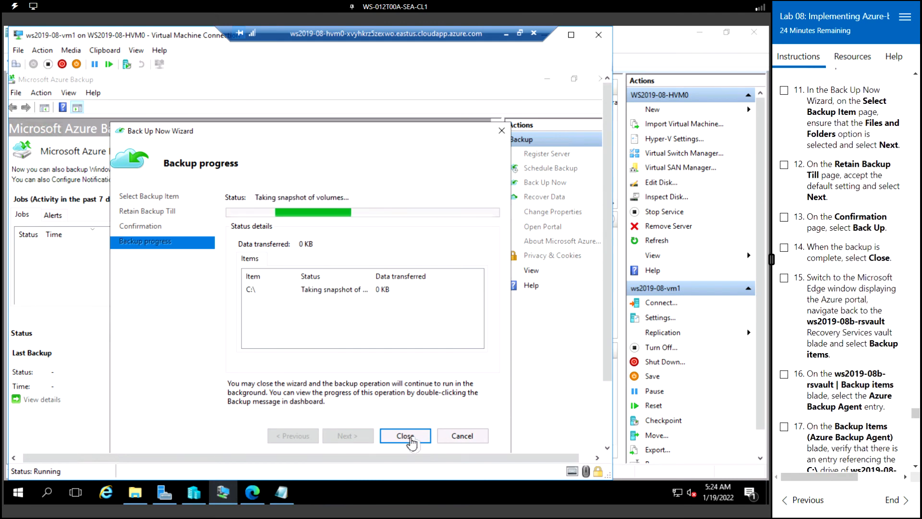
click(405, 436)
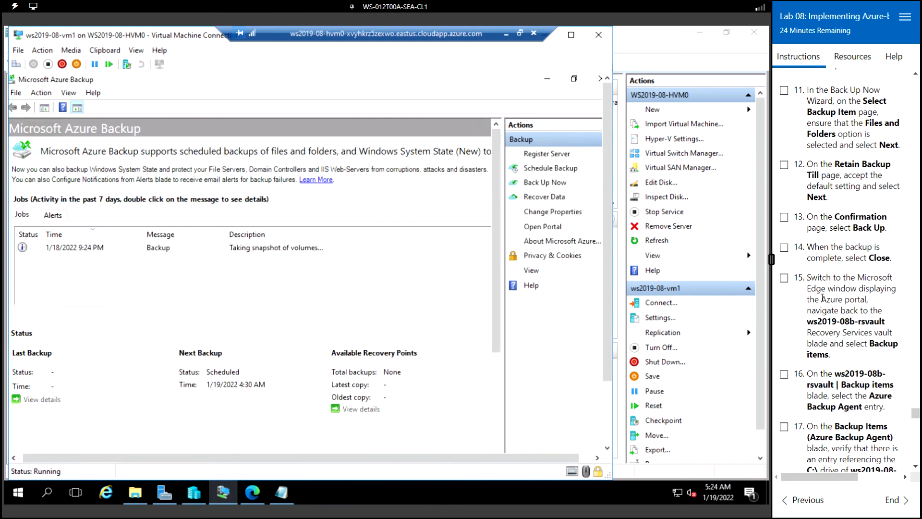
Step: Switch to the Azure portal in Microsoft Edge and open the ws2019-08b-rsvault Recovery Services vault
scroll(823, 298, down, 3)
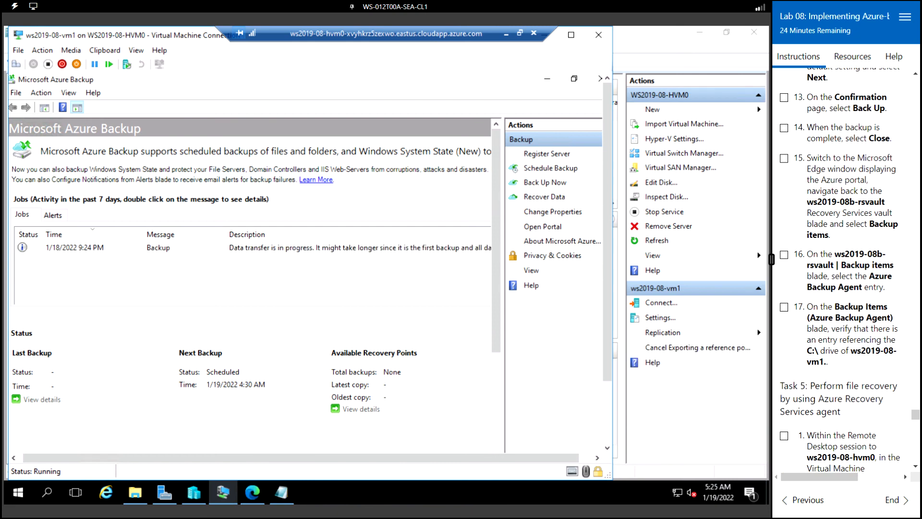
click(253, 493)
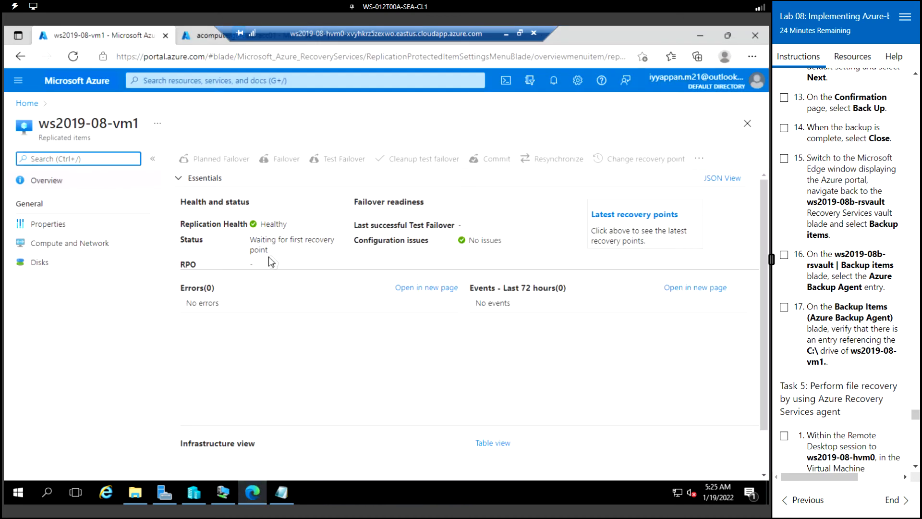
click(89, 87)
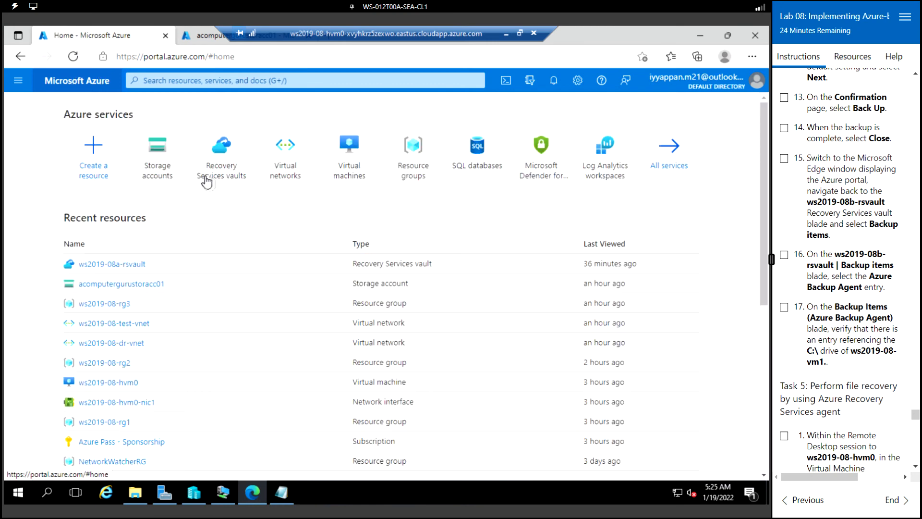
click(221, 165)
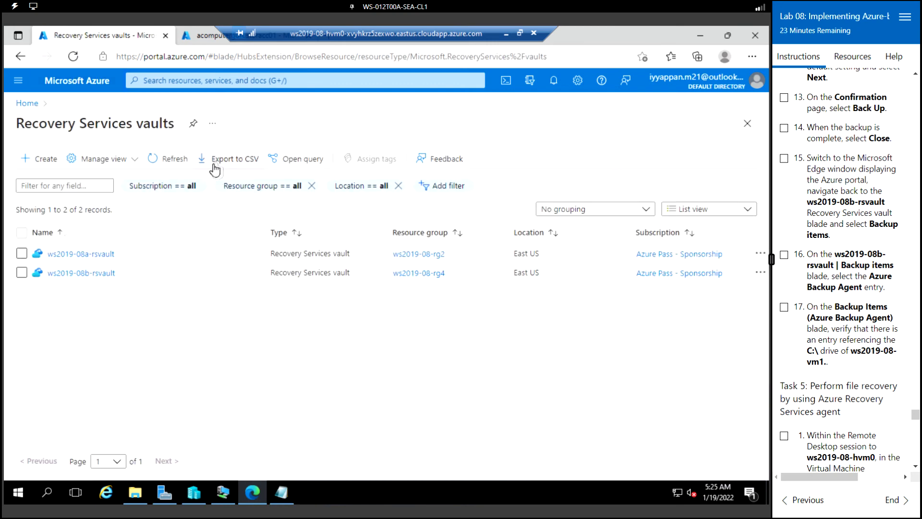
click(88, 274)
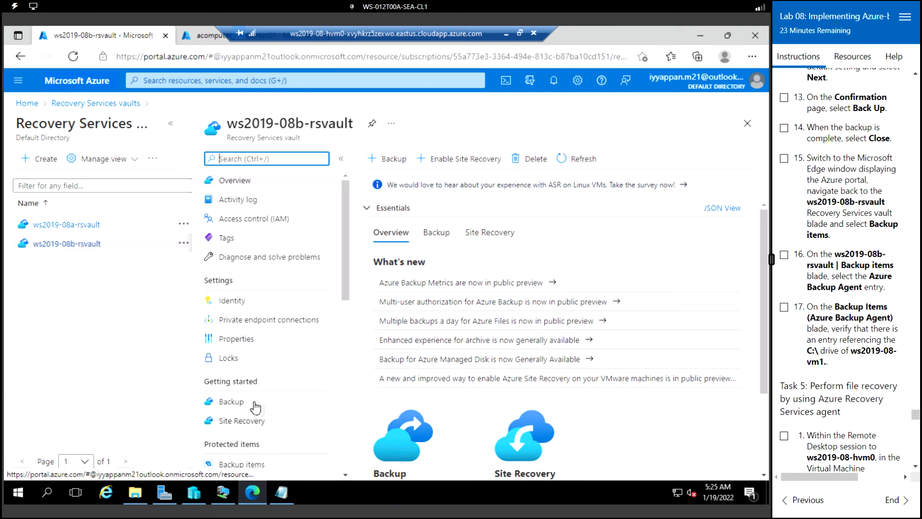
Step: Check the vault's Azure Backup Agent backup items and open the C:\ entry for ws2019-08-vm1
mouse_move(252, 492)
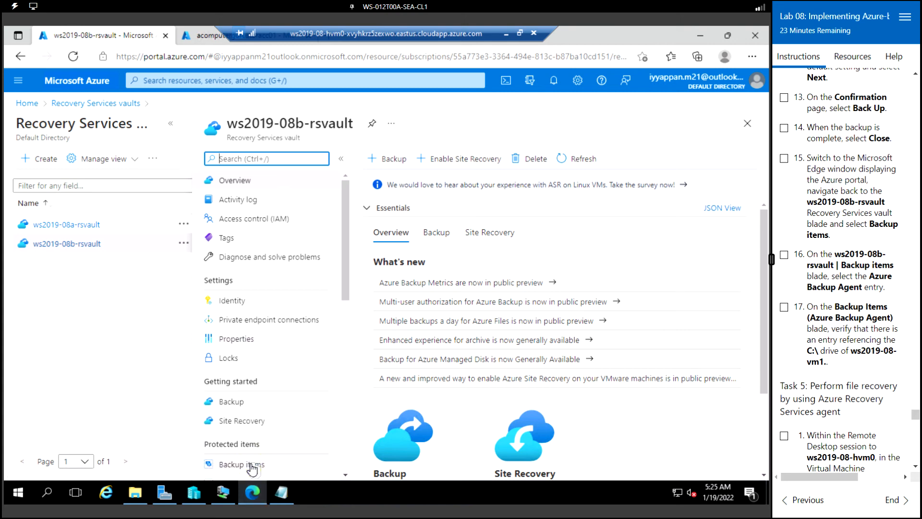
click(250, 464)
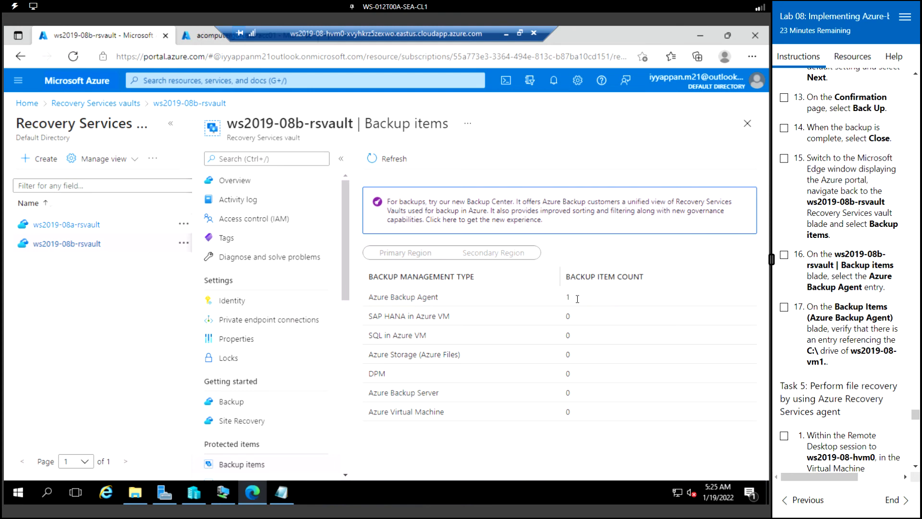
click(409, 296)
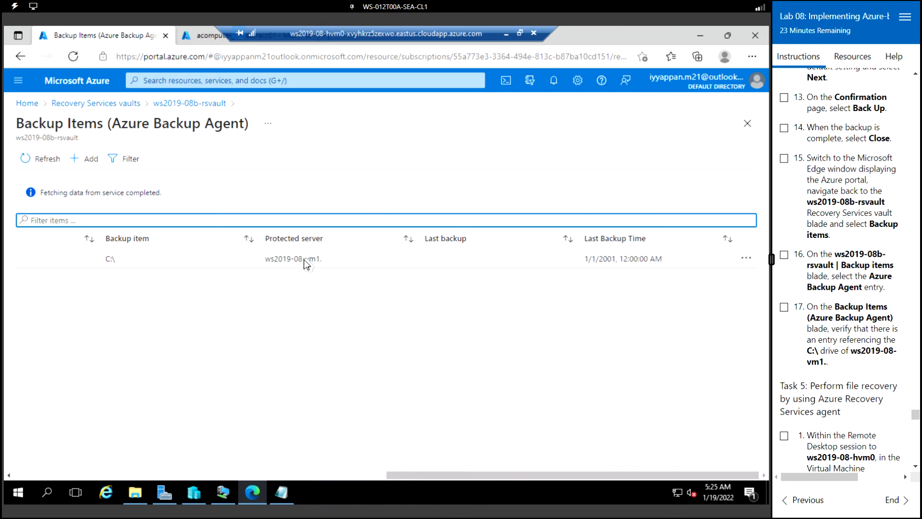
click(304, 261)
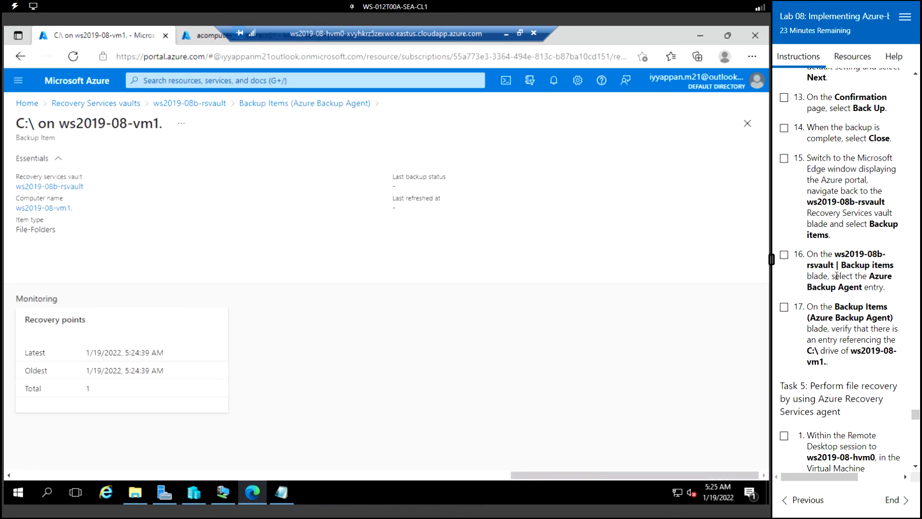
Step: Switch to the Virtual Machine Connection window for ws2019-08-vm1 and open File Explorer there at This PC
scroll(833, 352, down, 3)
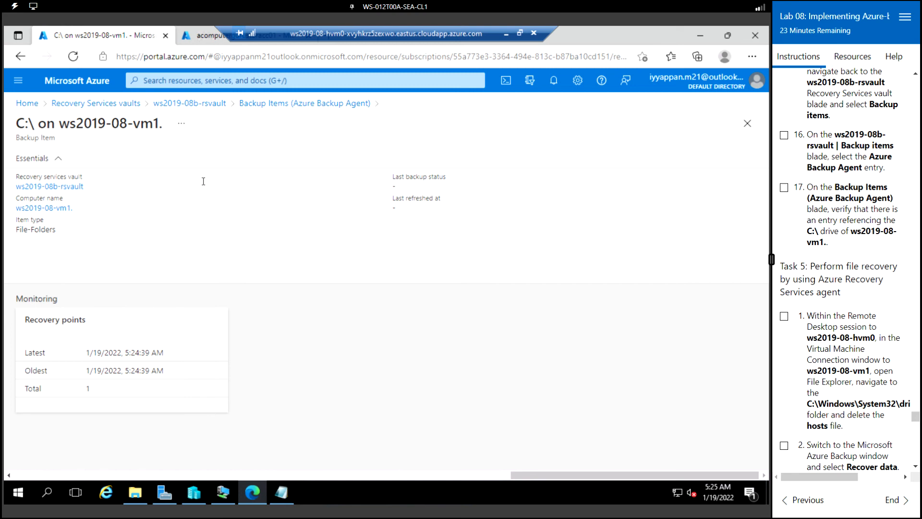
scroll(834, 278, down, 2)
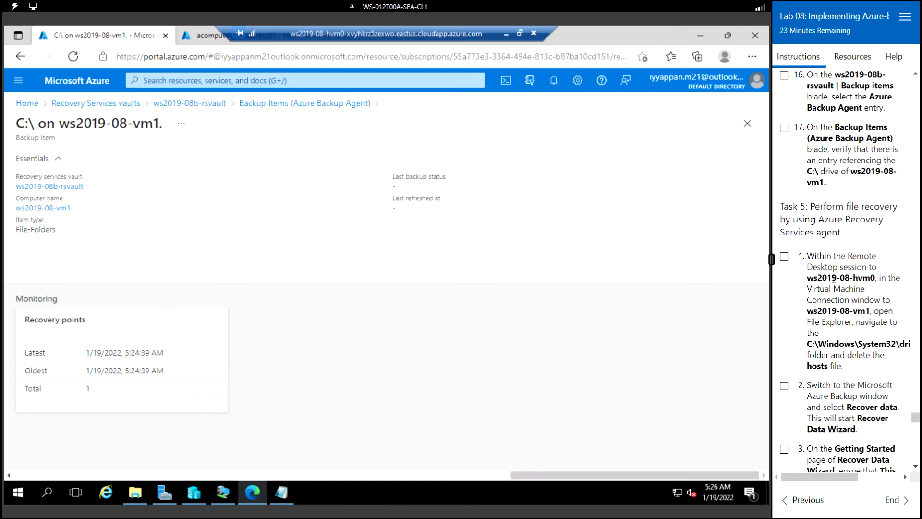
scroll(834, 278, down, 2)
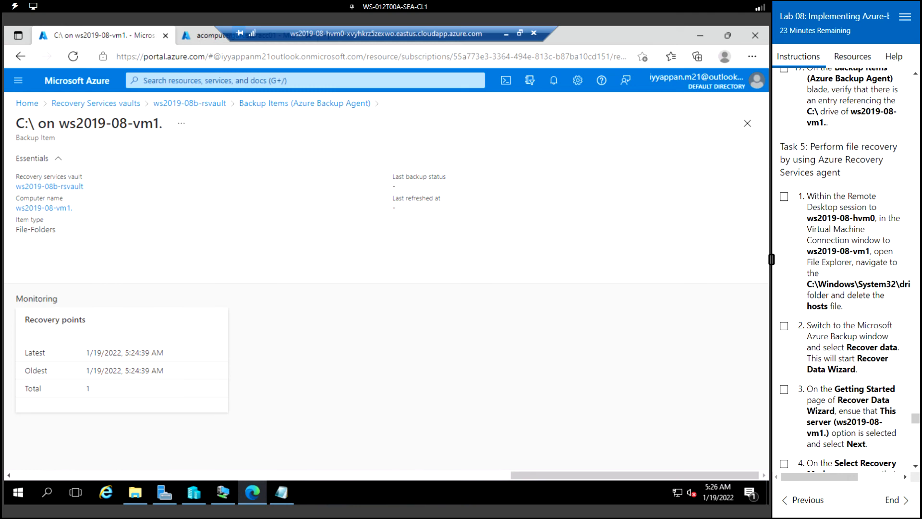
scroll(871, 224, down, 2)
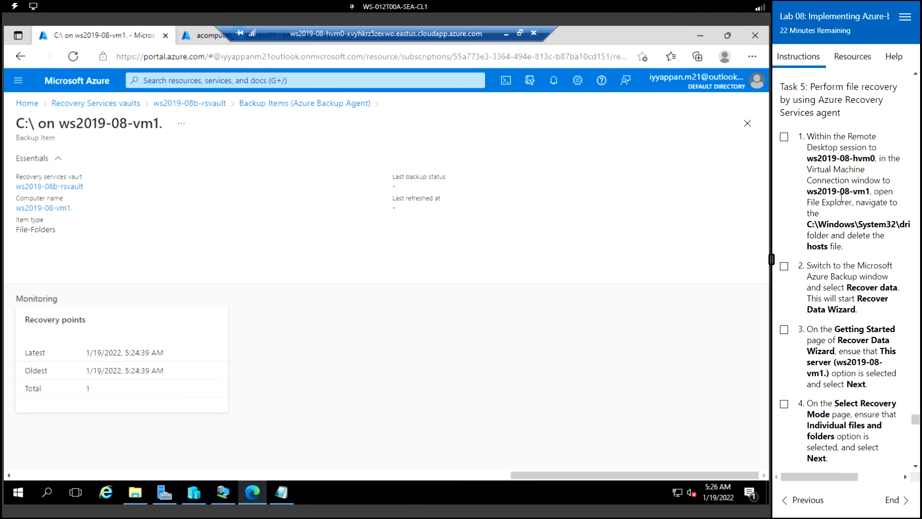
click(224, 492)
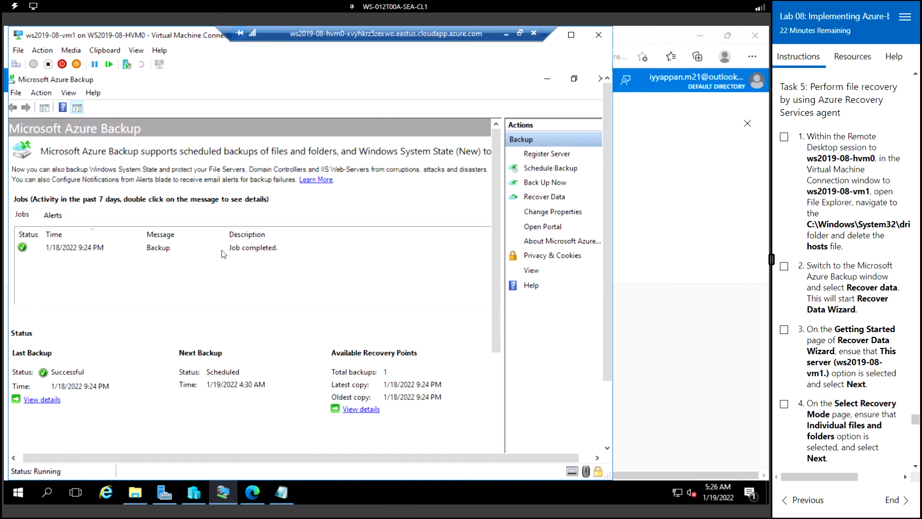
click(608, 413)
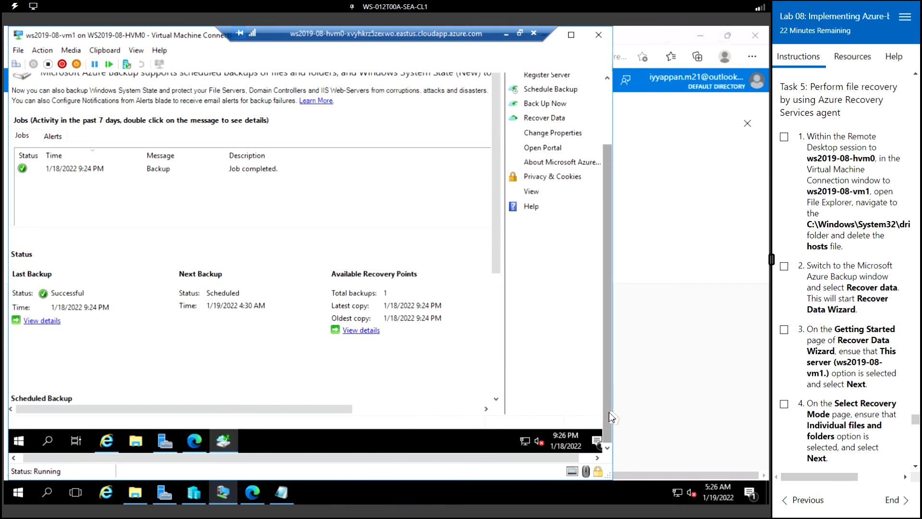
click(141, 445)
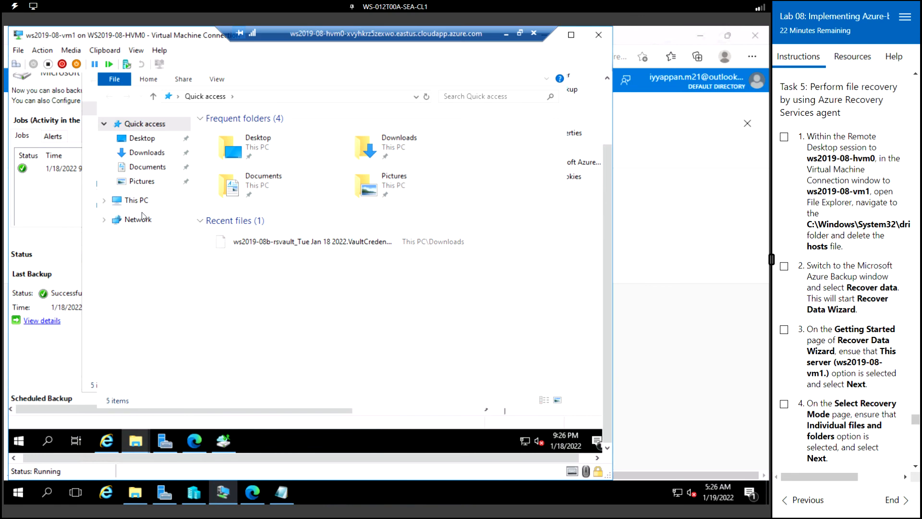
click(180, 202)
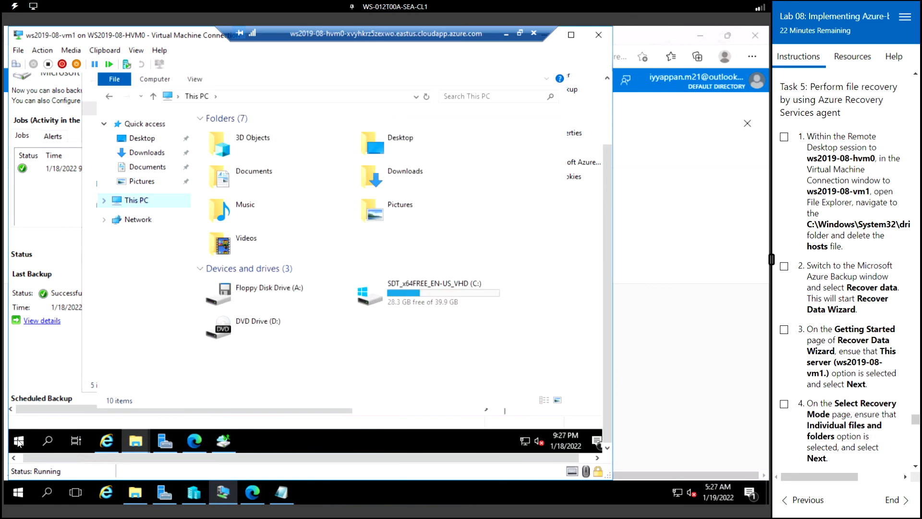
Step: Open the Windows\System32\drivers folder on ws2019-08-vm1 by entering drivers in the Run dialog
click(18, 441)
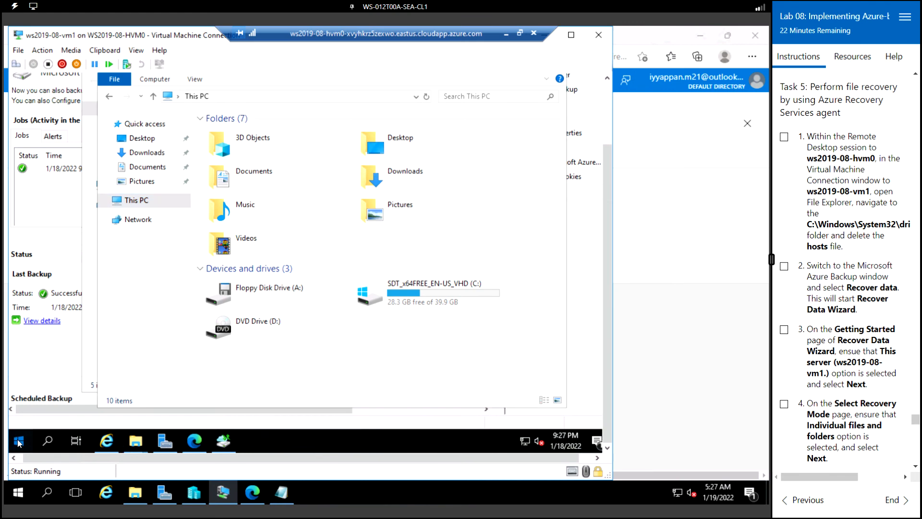
text(vers)
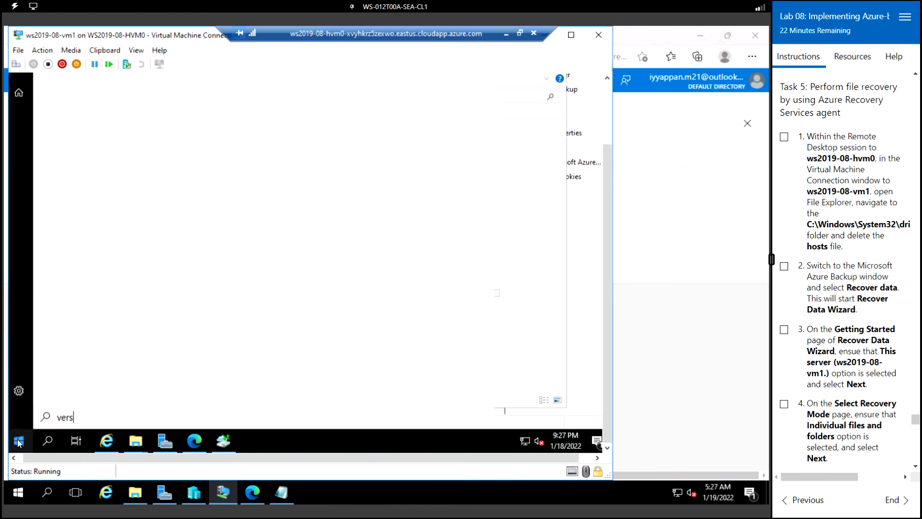
text(dd)
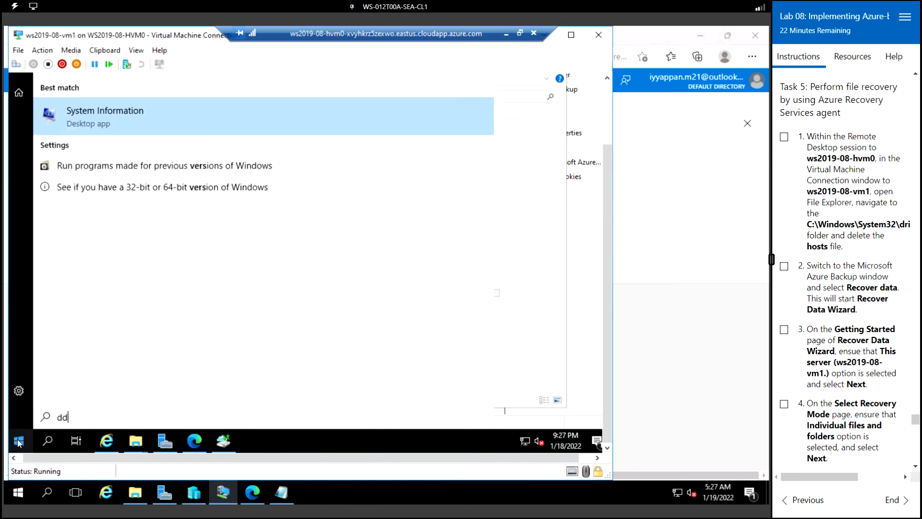
key(BackSpace)
text(rivers)
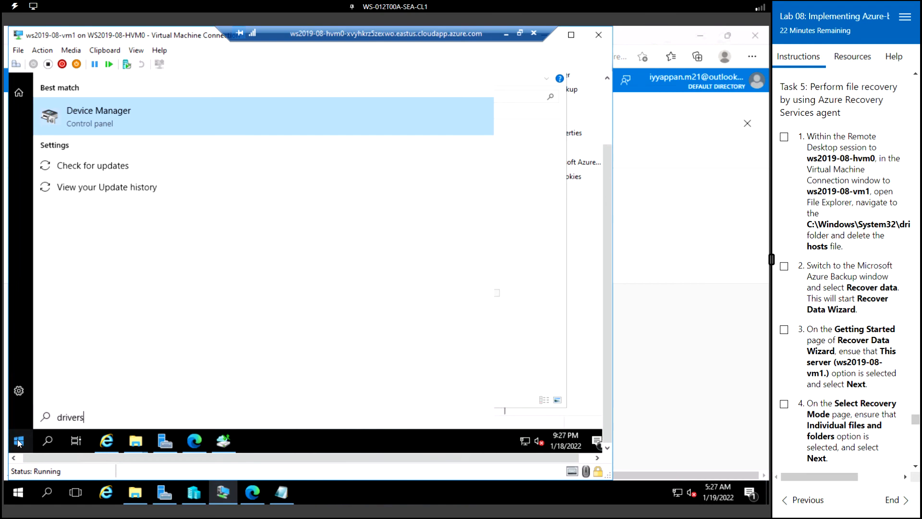
key(ctrl+a)
text(run)
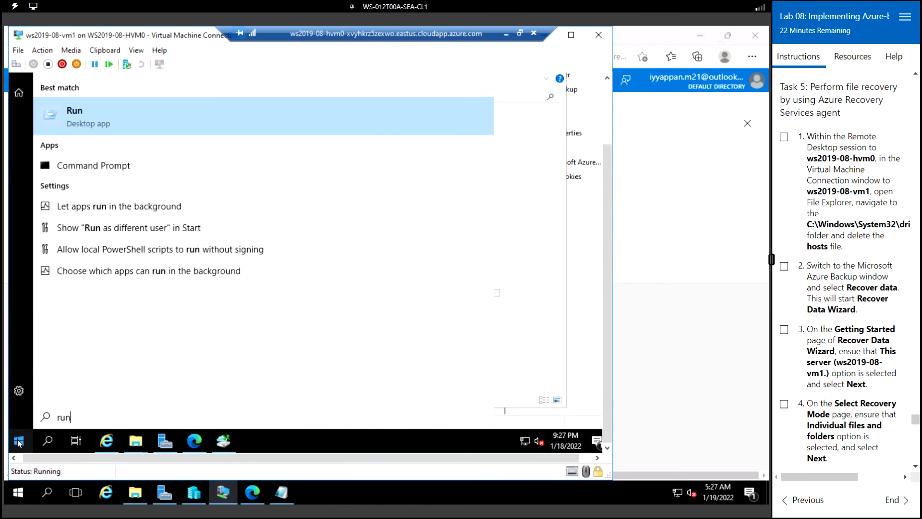
key(Return)
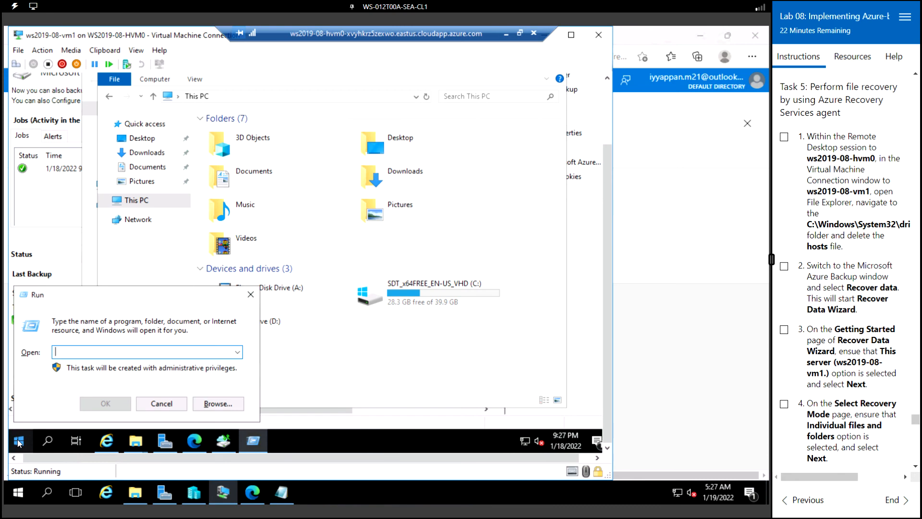
text(drivers)
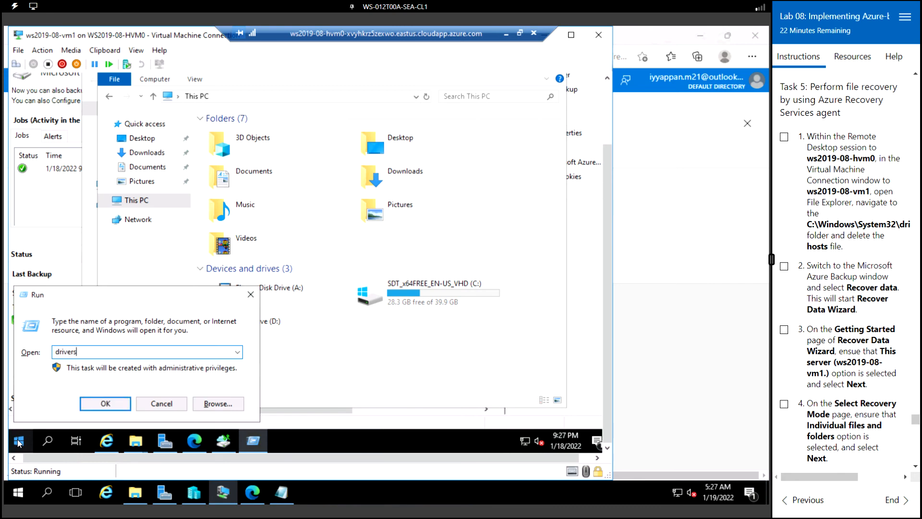
click(120, 404)
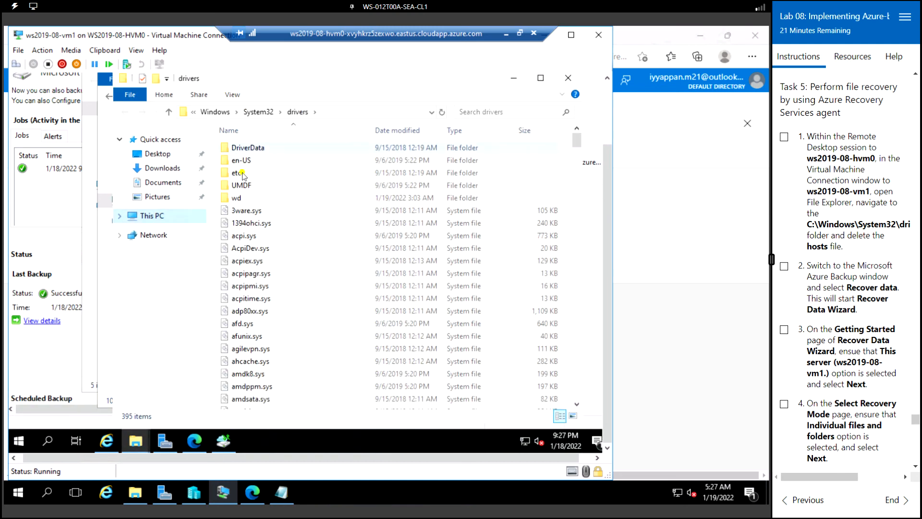
Step: Open the etc folder inside drivers and permanently delete the hosts file
click(241, 174)
double_click(242, 174)
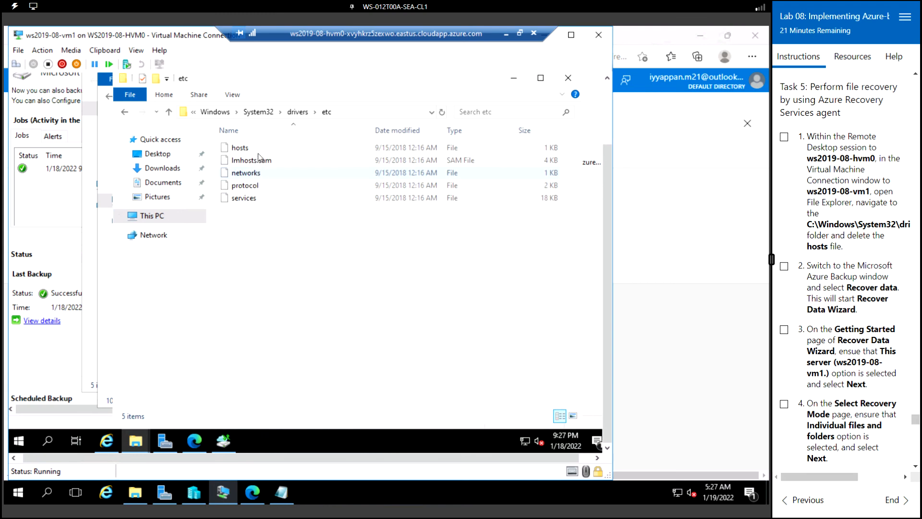
click(254, 147)
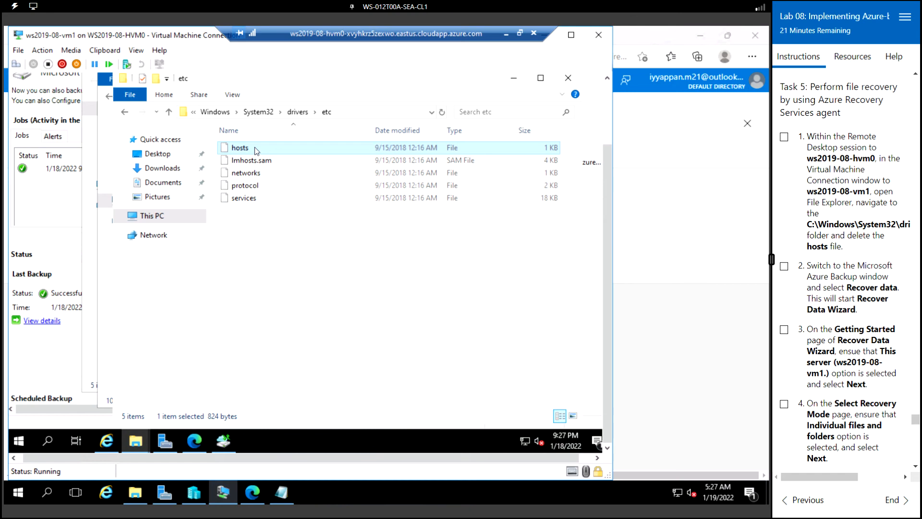
key(Delete)
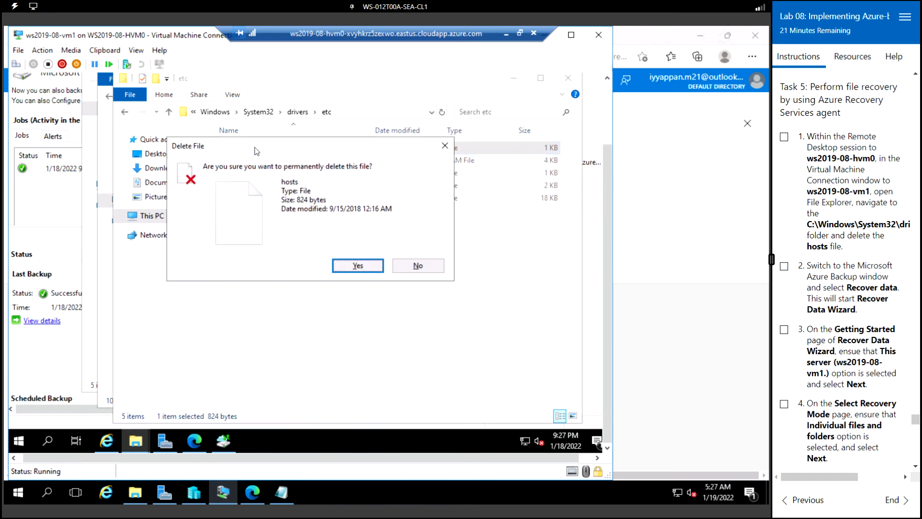
key(Return)
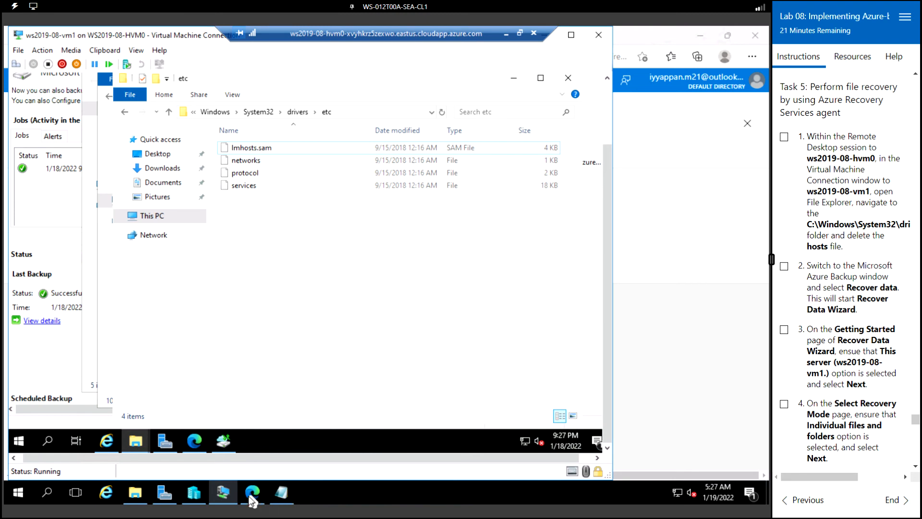
Step: Switch to Microsoft Azure Backup and start Recover Data for this server (ws2019-08-vm1.), keeping the Individual files and folders recovery mode
click(224, 440)
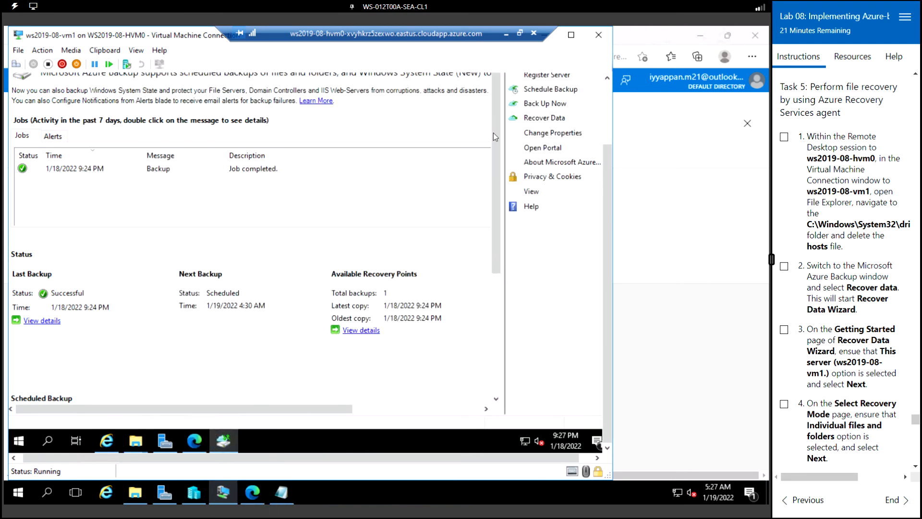
drag(606, 147, 609, 106)
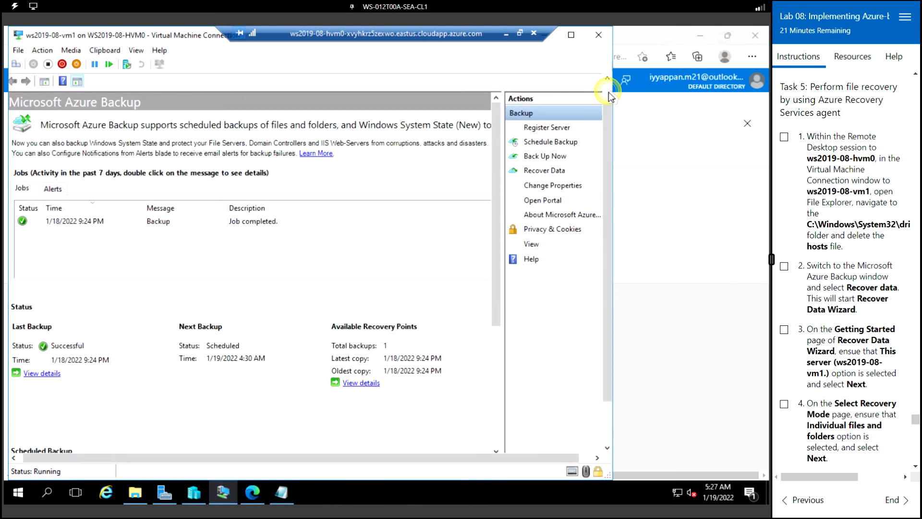
scroll(609, 91, up, 1)
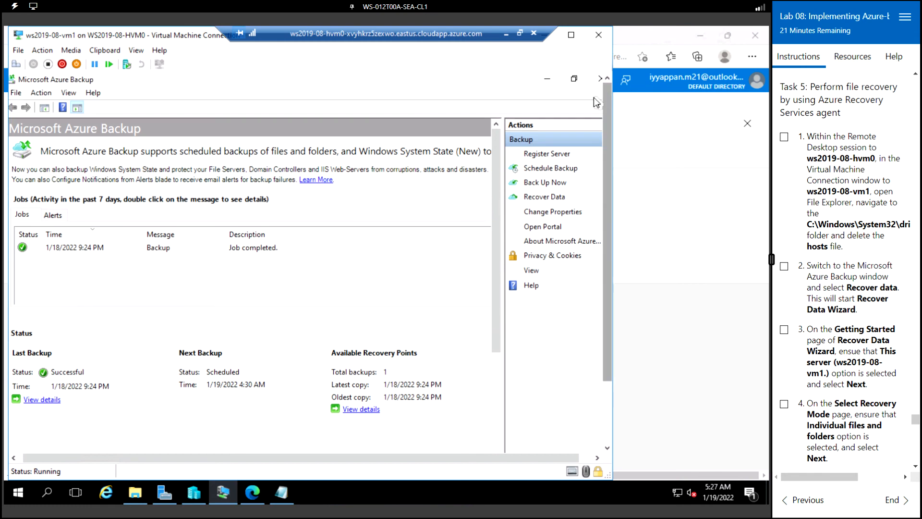
click(42, 93)
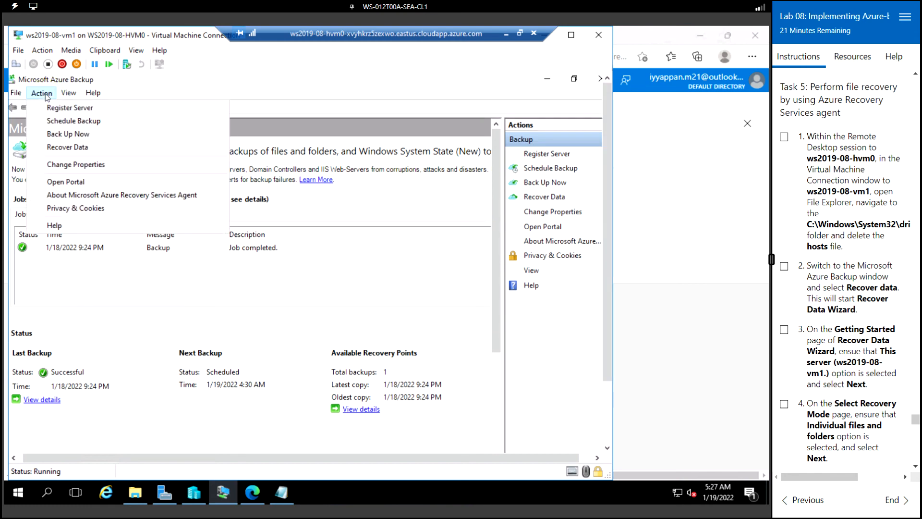
click(85, 151)
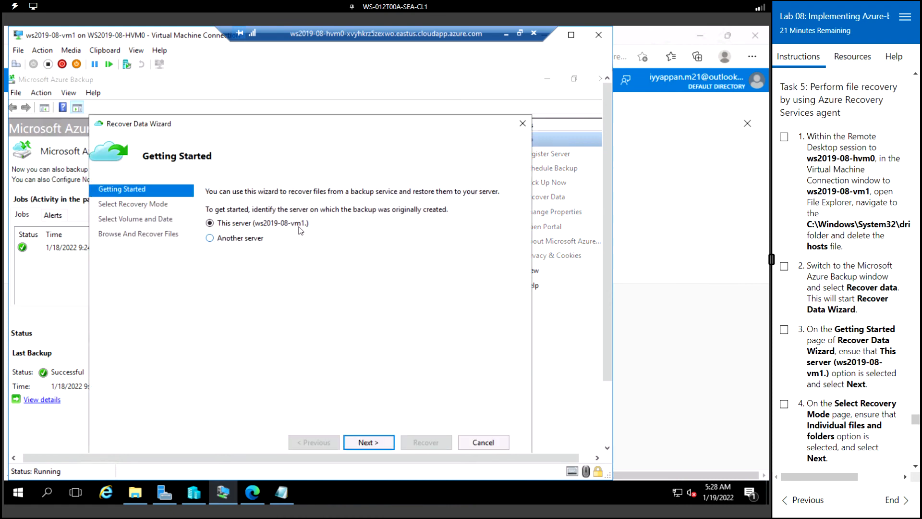
click(368, 442)
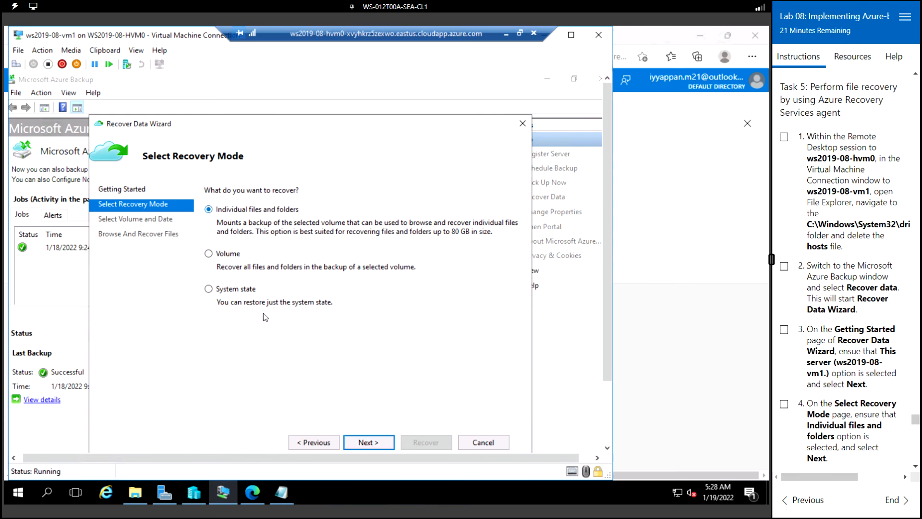
click(366, 440)
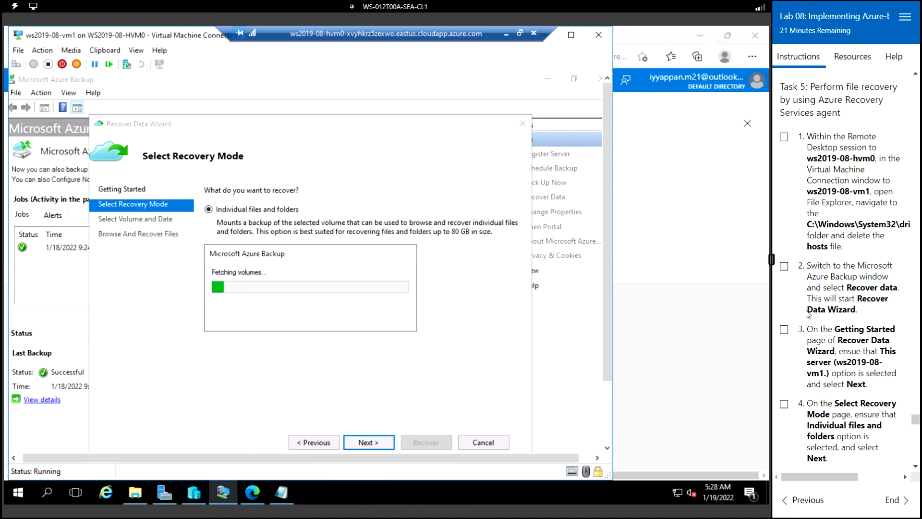
Step: Select the C:\ volume, keep the default backup of 1/18/2022 9:24 PM, and mount it as a recovery volume
scroll(808, 315, down, 5)
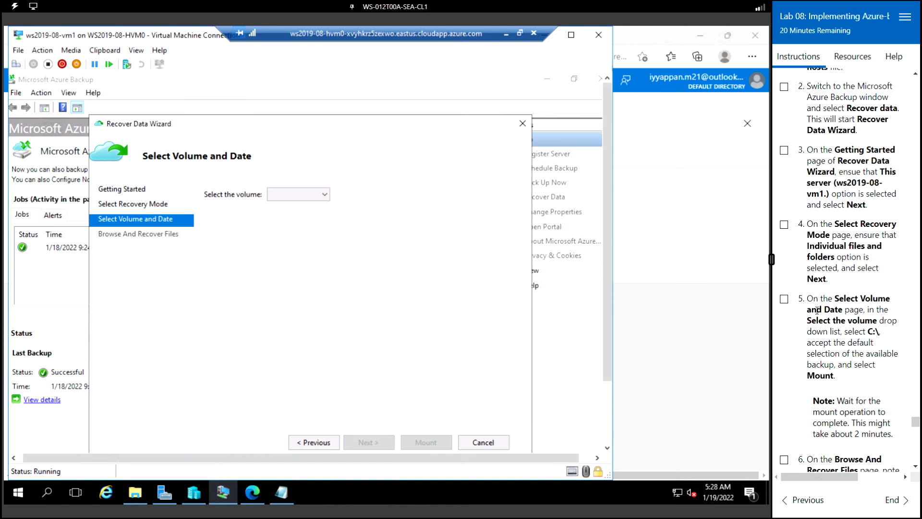
click(319, 195)
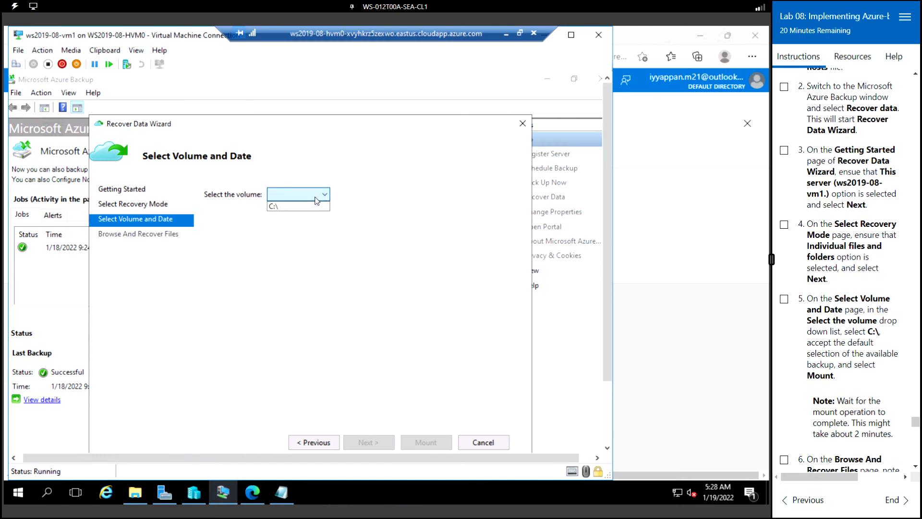
click(308, 207)
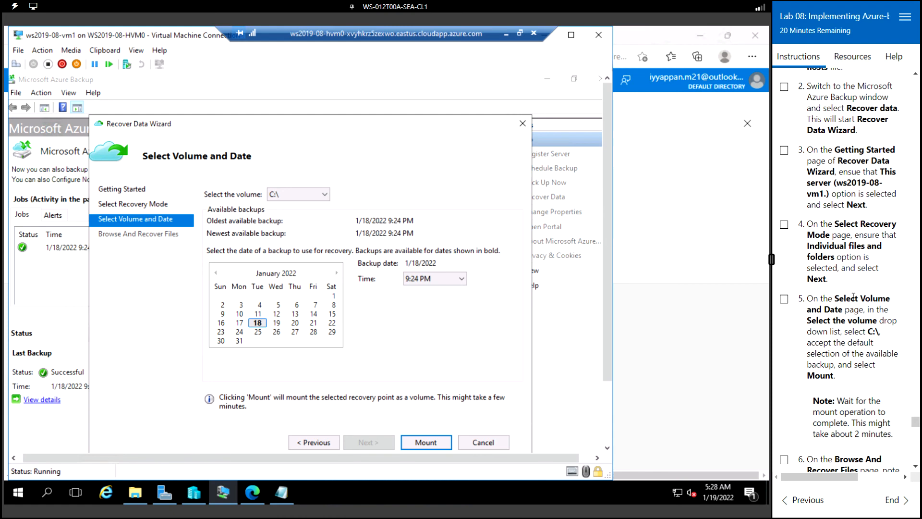
scroll(847, 301, down, 1)
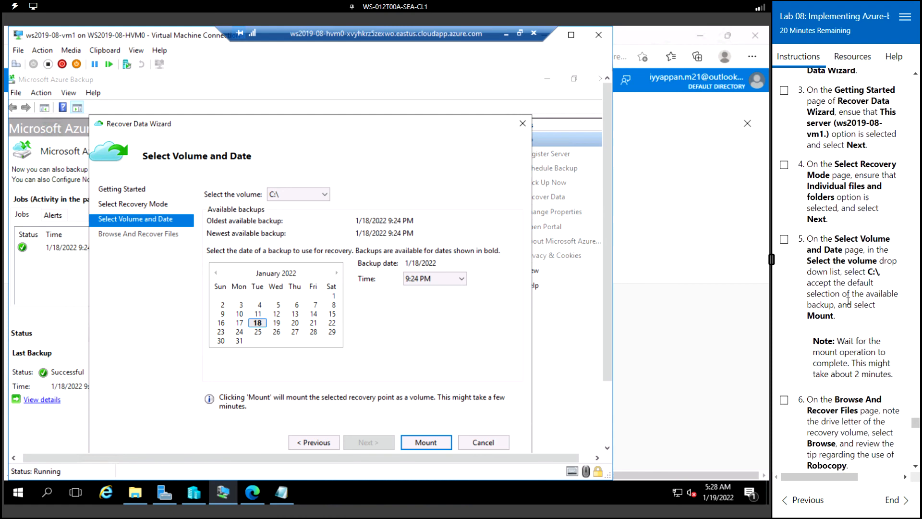
click(429, 439)
click(424, 444)
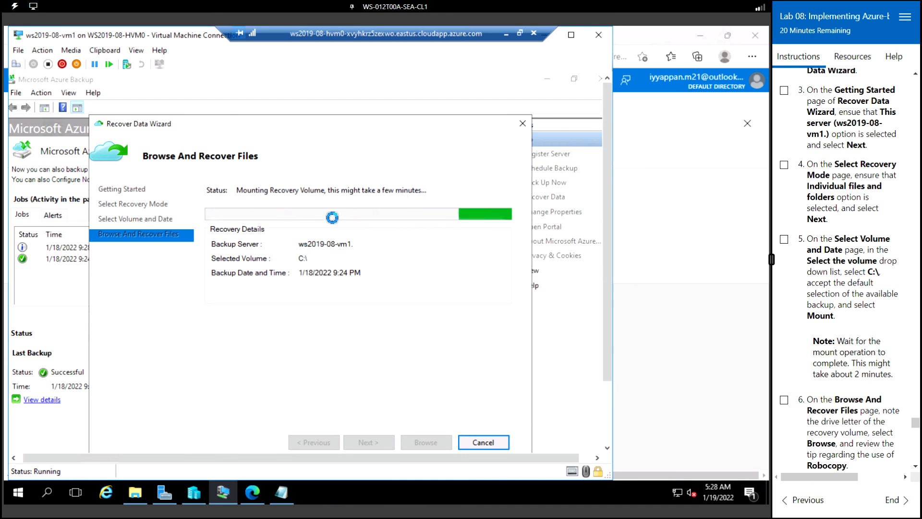
Step: Browse the mounted recovery volume E:\ in File Explorer and dismiss the Robocopy tip
scroll(819, 285, down, 3)
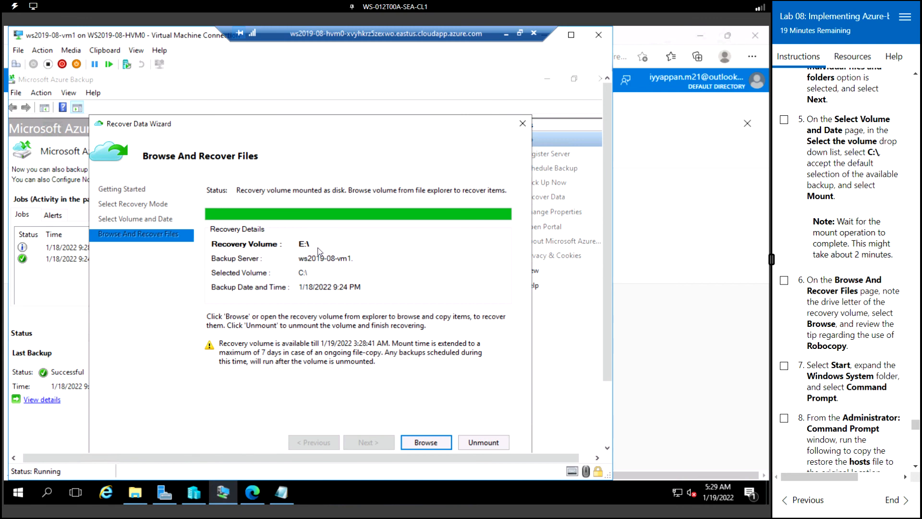
click(428, 442)
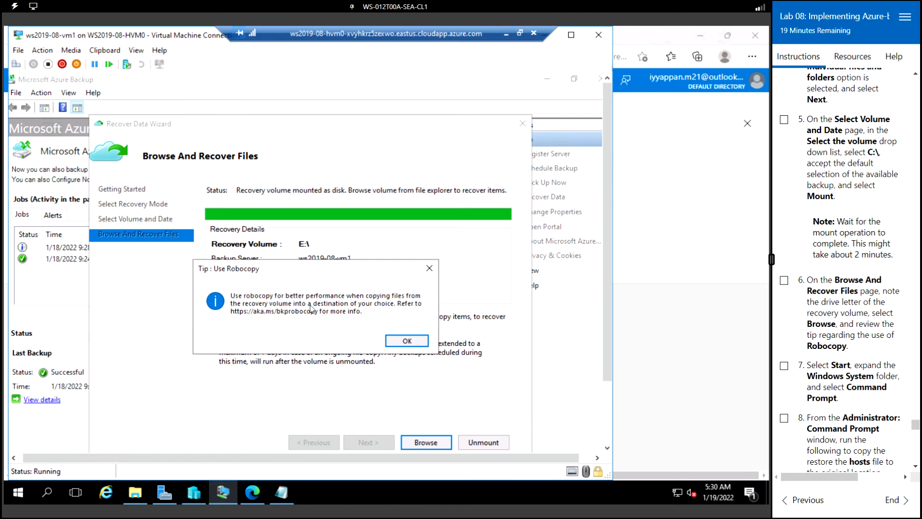
click(407, 341)
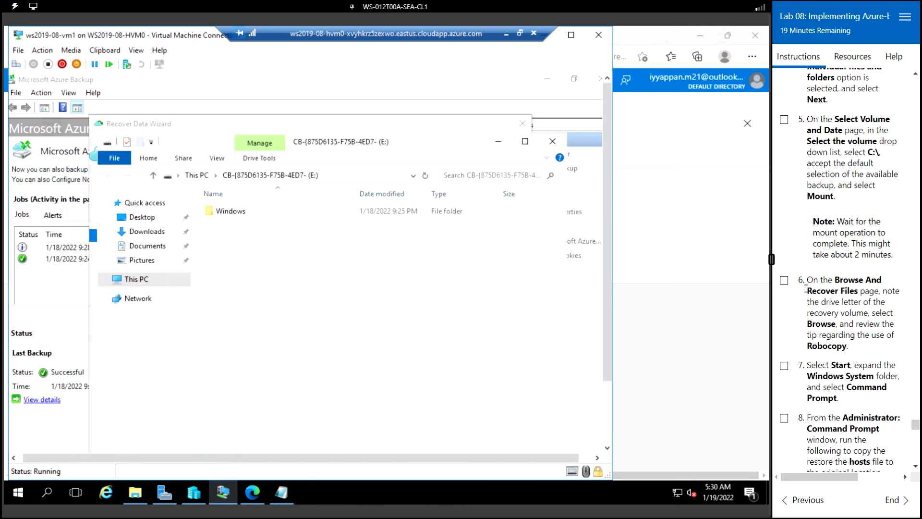
click(22, 495)
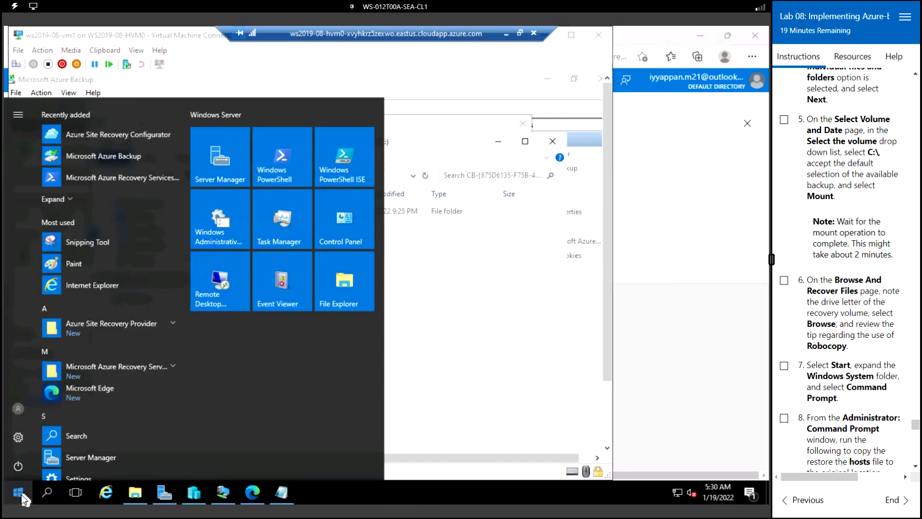
click(20, 487)
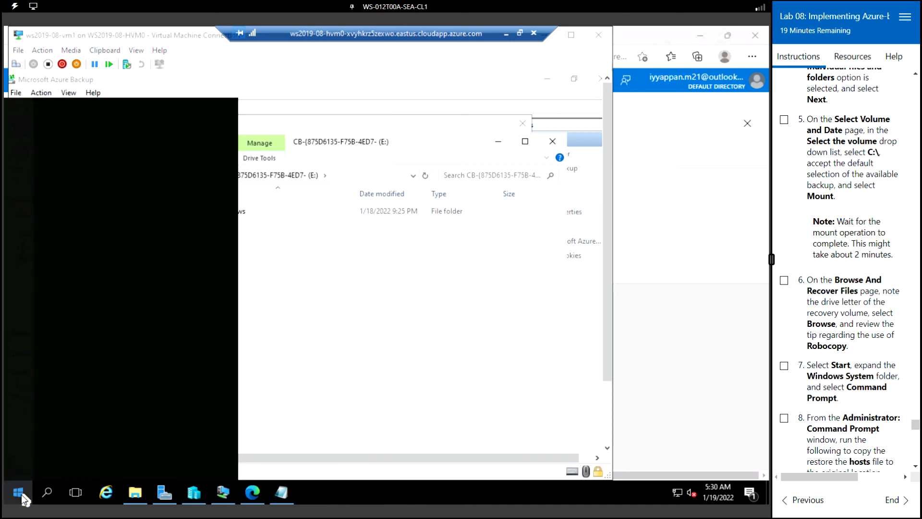
text(cmd)
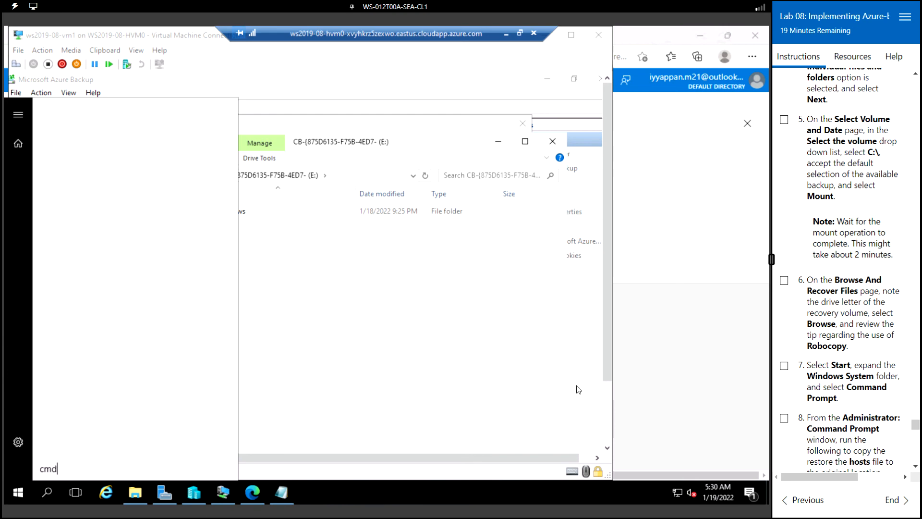
Step: Open Command Prompt inside the ws2019-08-vm1 virtual machine by searching for cmd
click(608, 411)
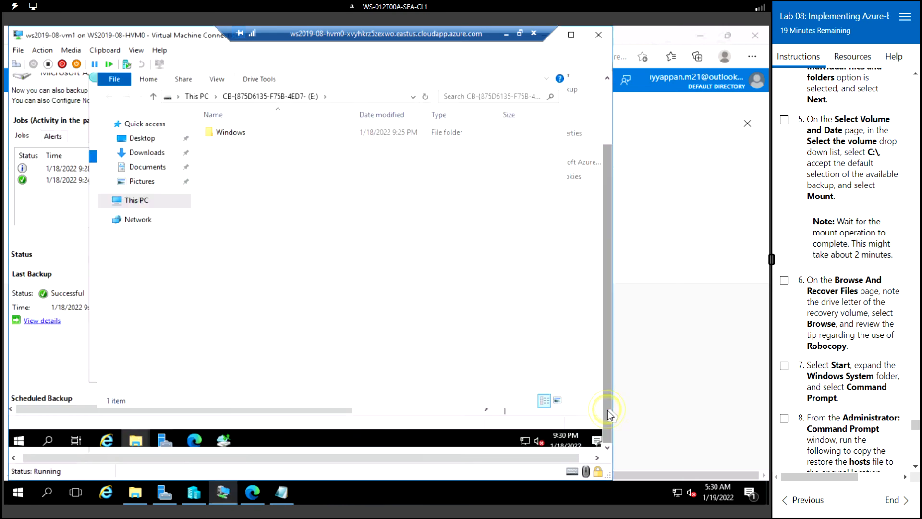
click(21, 446)
text(cmd)
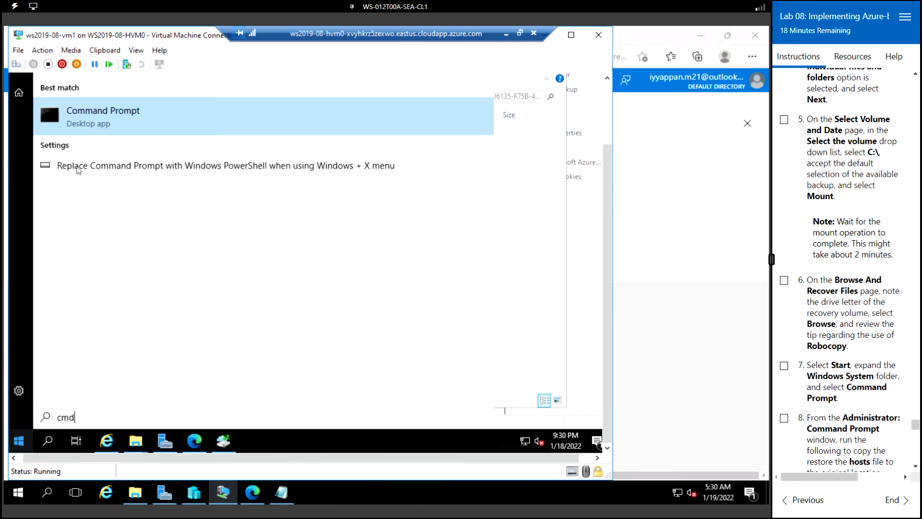
click(124, 124)
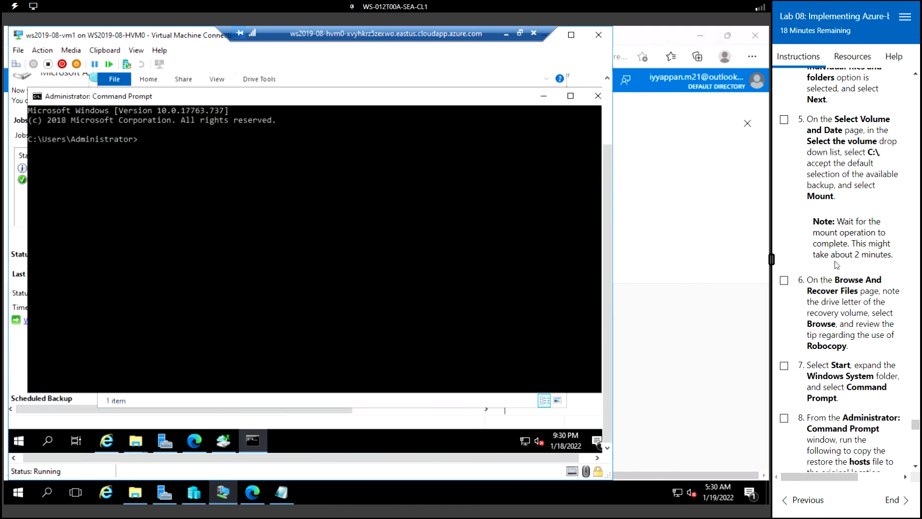
Step: Change the Command Prompt's current drive to the recovery volume E:
scroll(836, 265, down, 2)
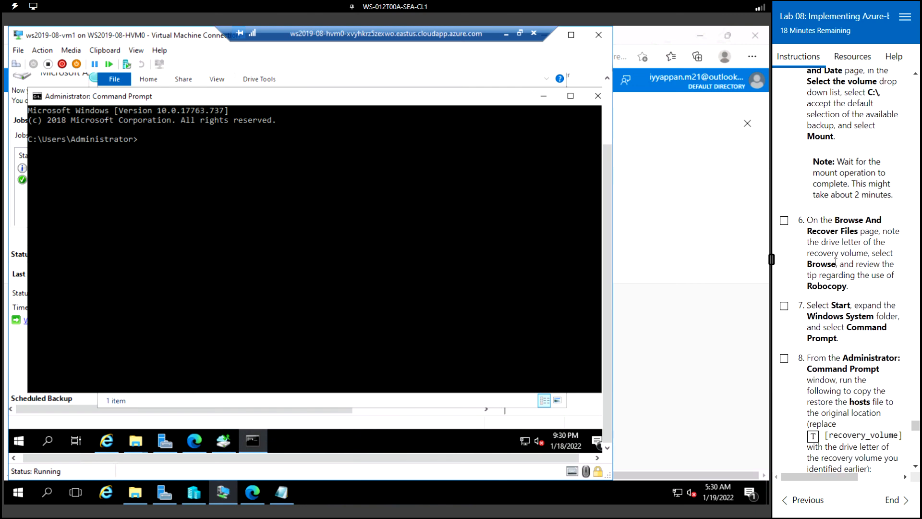
scroll(836, 262, down, 3)
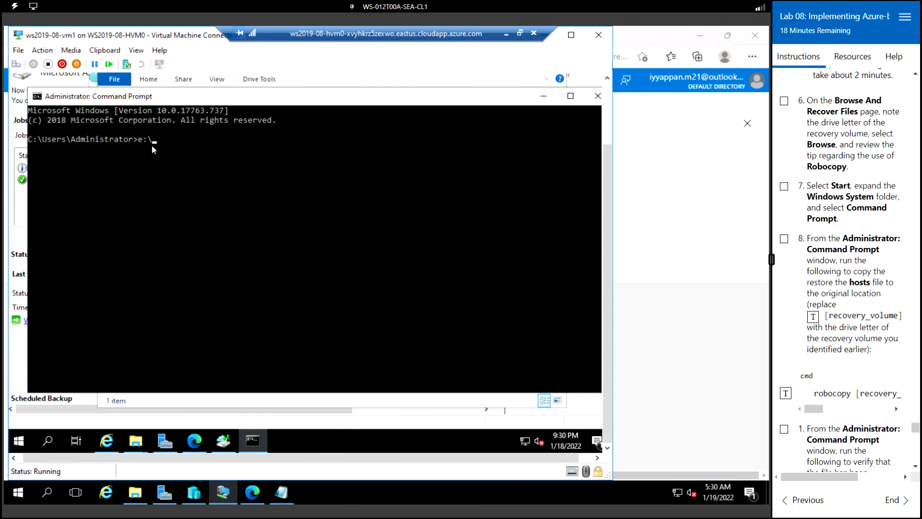
key(Return)
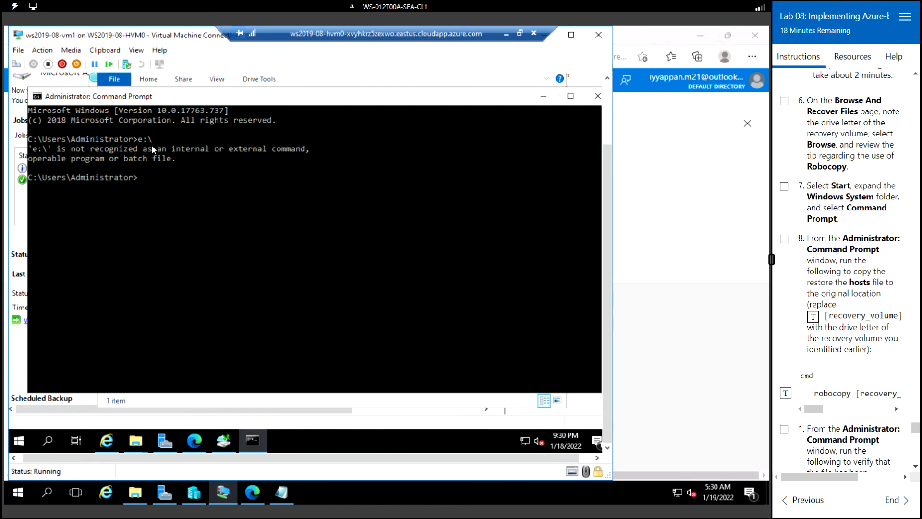
text(e:)
key(Return)
Step: Insert the robocopy command from step 8 of the lab instructions into the Command Prompt
scroll(818, 411, down, 2)
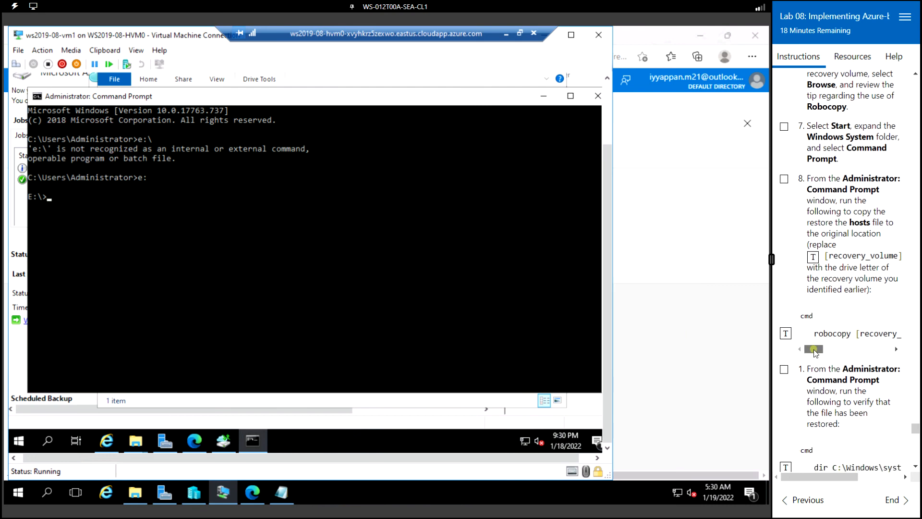
mouse_move(813, 351)
mouse_down()
mouse_move(843, 357)
mouse_move(814, 357)
mouse_up()
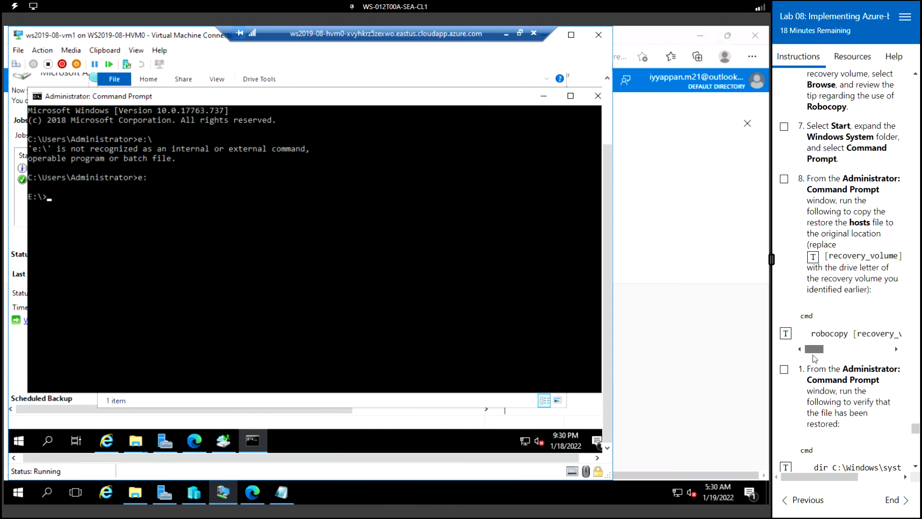
click(786, 336)
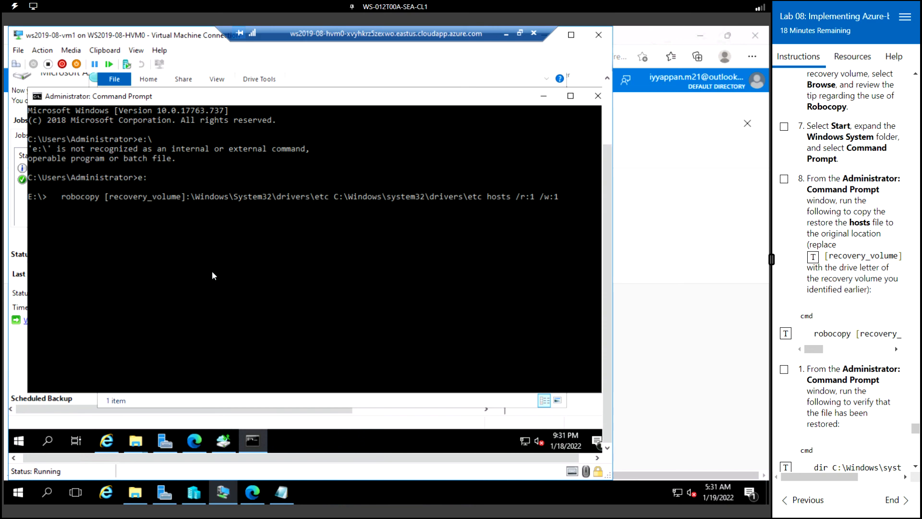
Step: Replace the [recovery_volume] placeholder with e and run robocopy e:\Windows\System32\drivers\etc C:\Windows\system32\drivers\etc hosts /r:1 /w:1
key(Right)
key(Right)
key(Right)
key(Right)
key(Right)
key(Delete)
key(Delete)
key(Delete)
key(Delete)
key(Delete)
key(Delete)
key(Delete)
key(Delete)
key(Delete)
key(Delete)
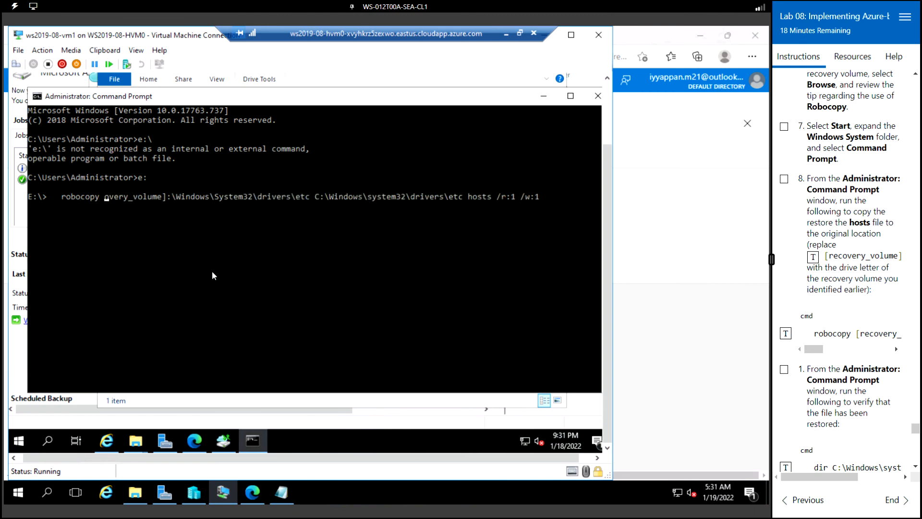
key(Delete)
key(Delete)
key(Delete)
key(Delete)
key(Delete)
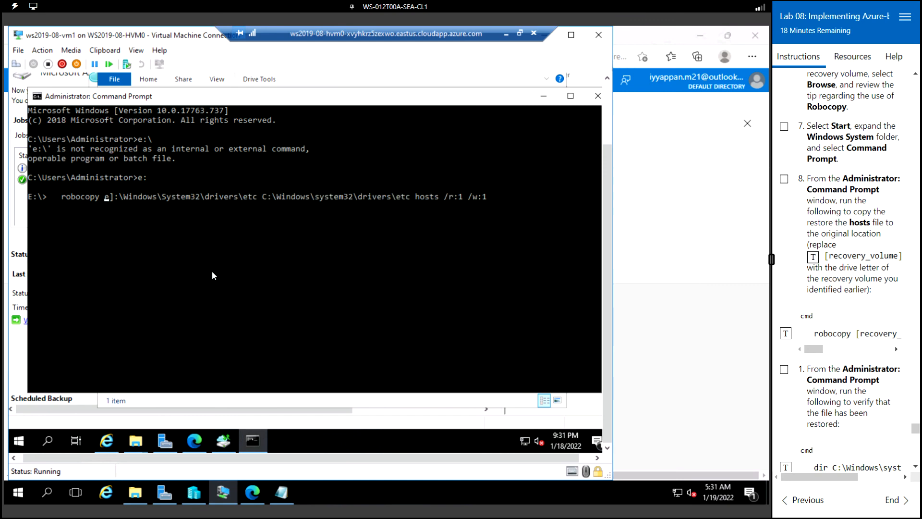
key(Delete)
key(Delete)
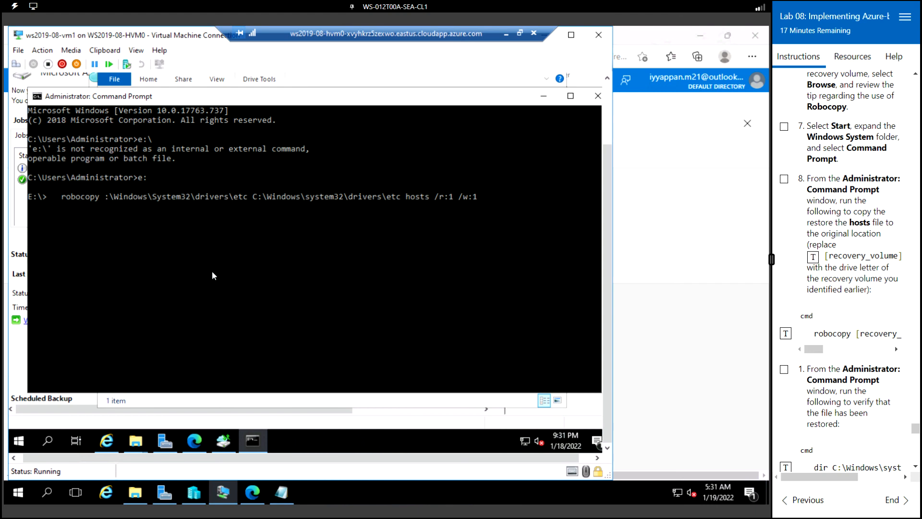
text(e)
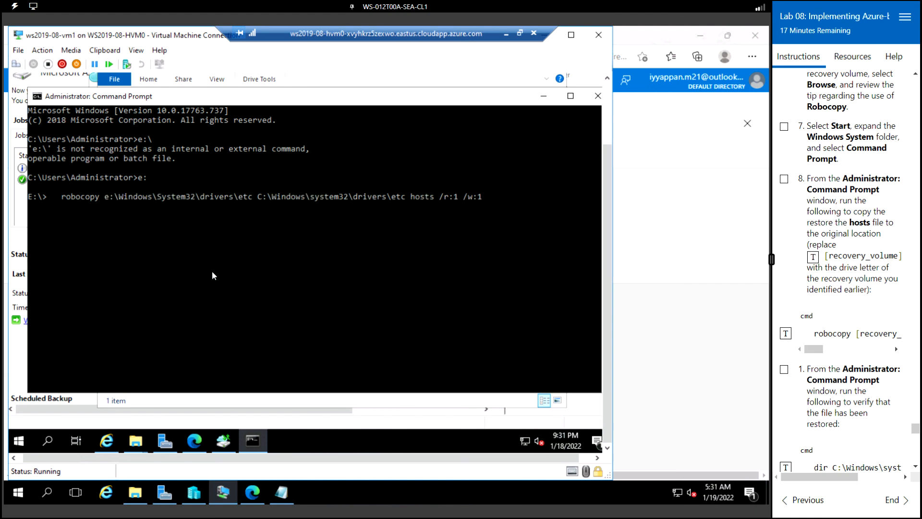
key(Return)
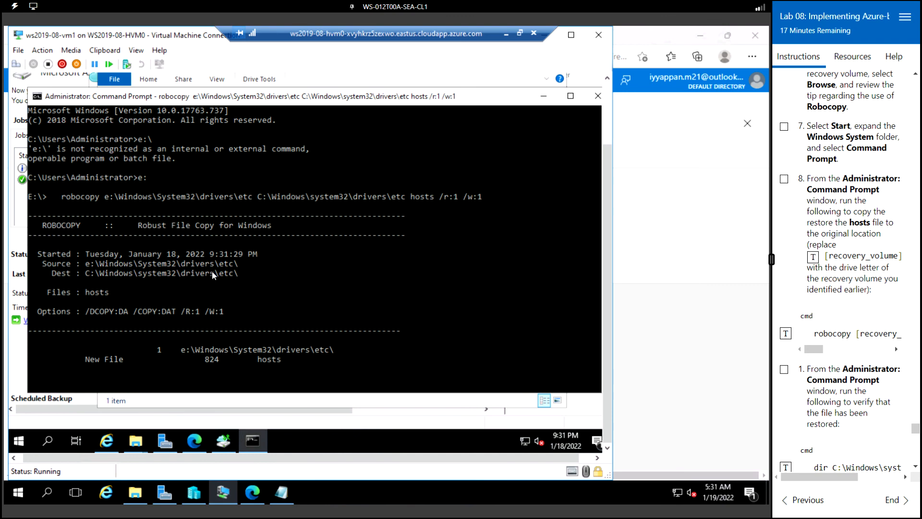
Step: Run the lab's dir C:\Windows\system32\drivers\etc\hosts command to check for the restored file
scroll(822, 393, down, 1)
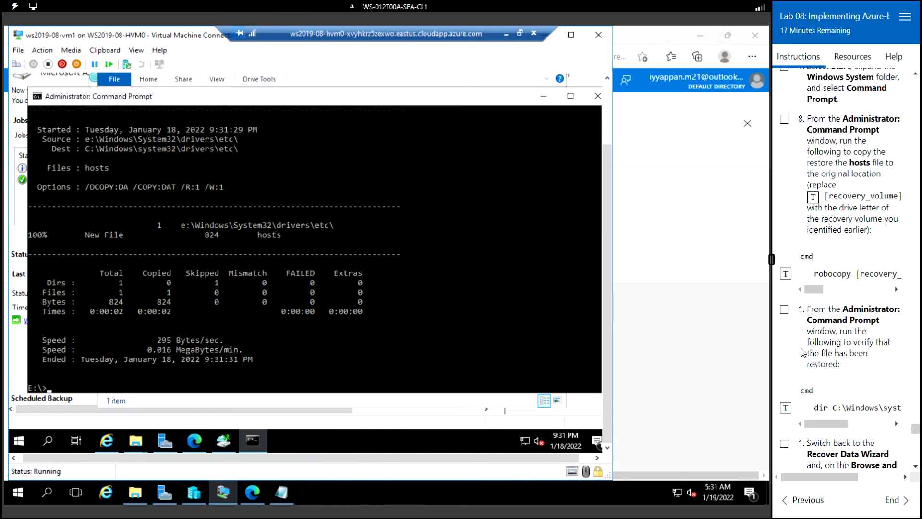
click(786, 409)
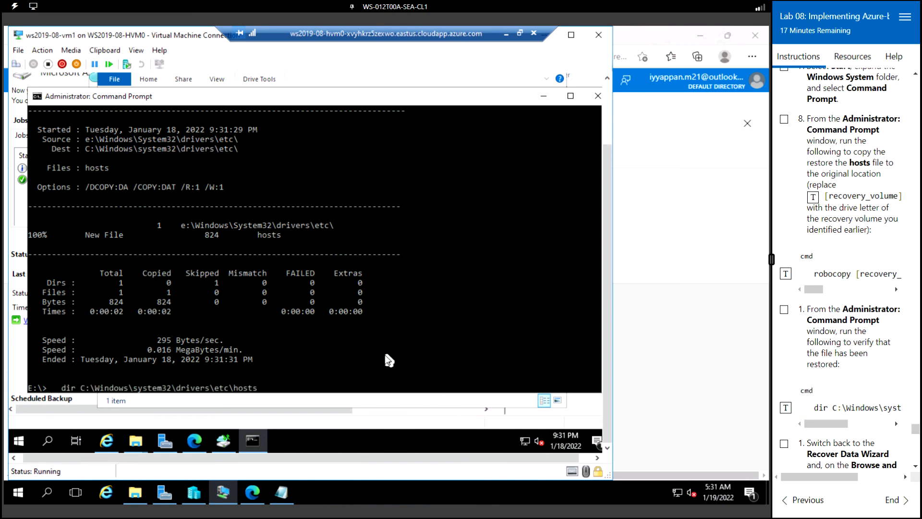
key(Return)
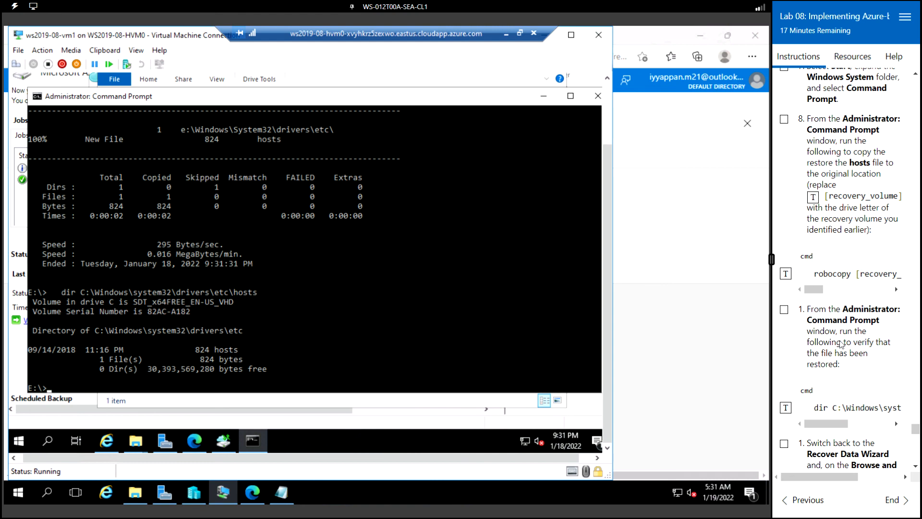
Step: Check the etc folder in File Explorer for the hosts file and refresh the listing
scroll(840, 391, down, 4)
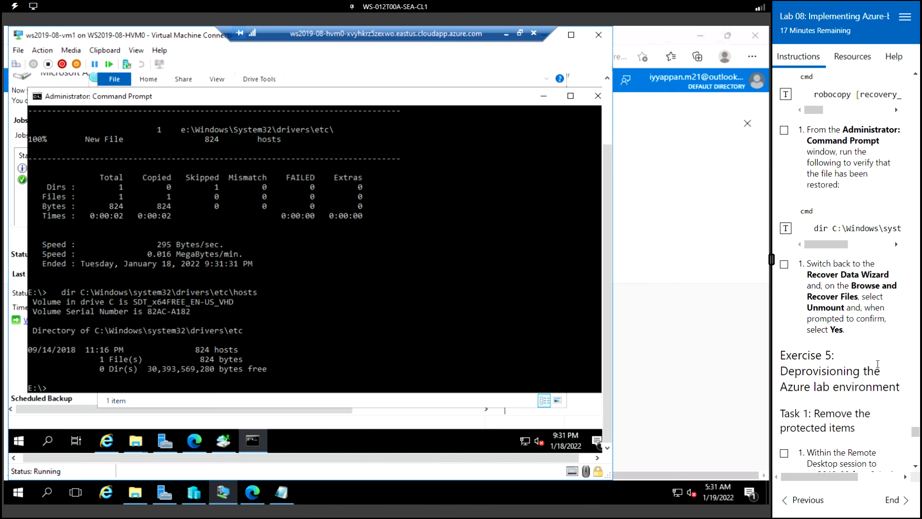
click(138, 445)
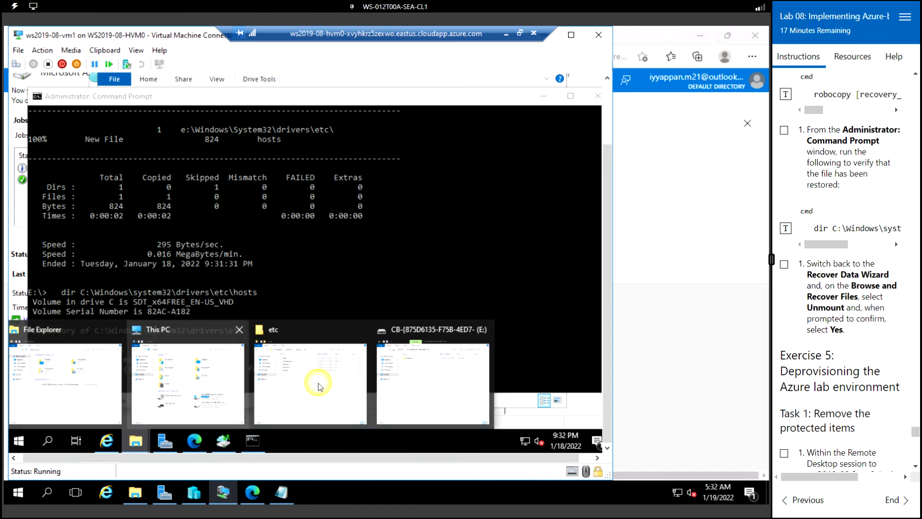
click(318, 387)
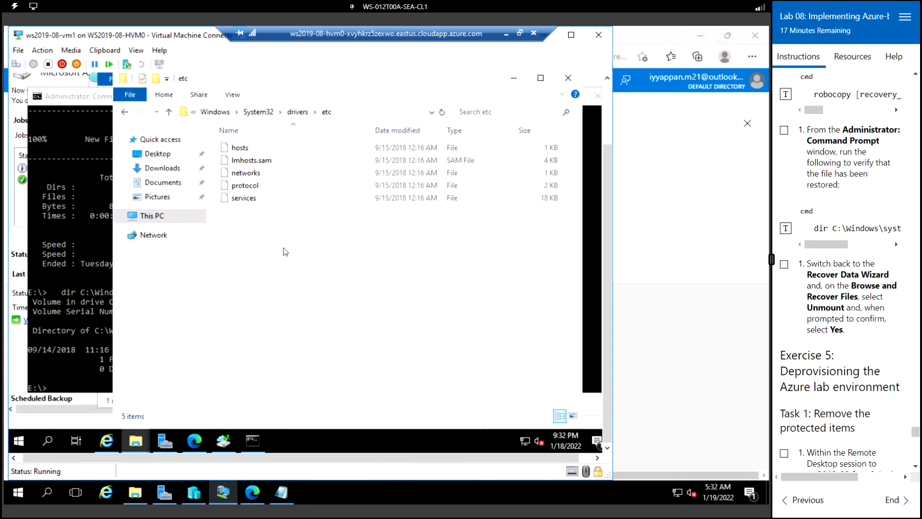
click(238, 148)
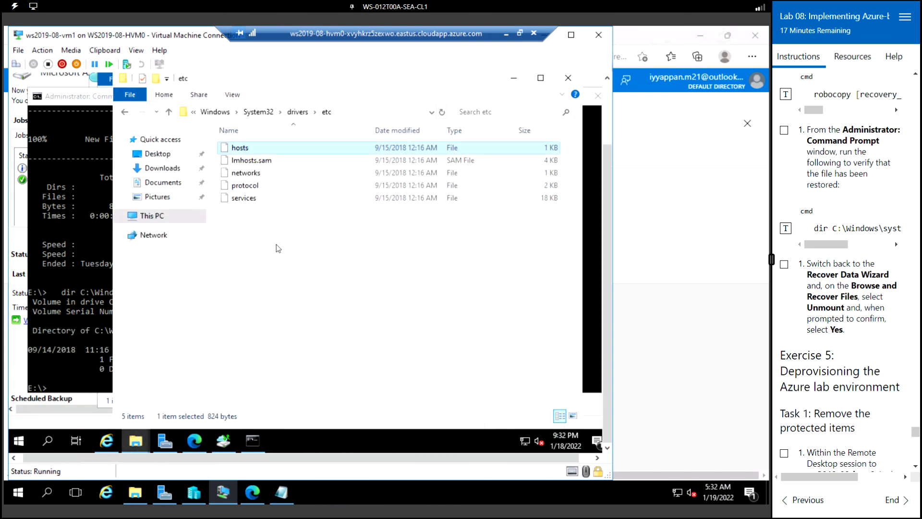
right_click(276, 245)
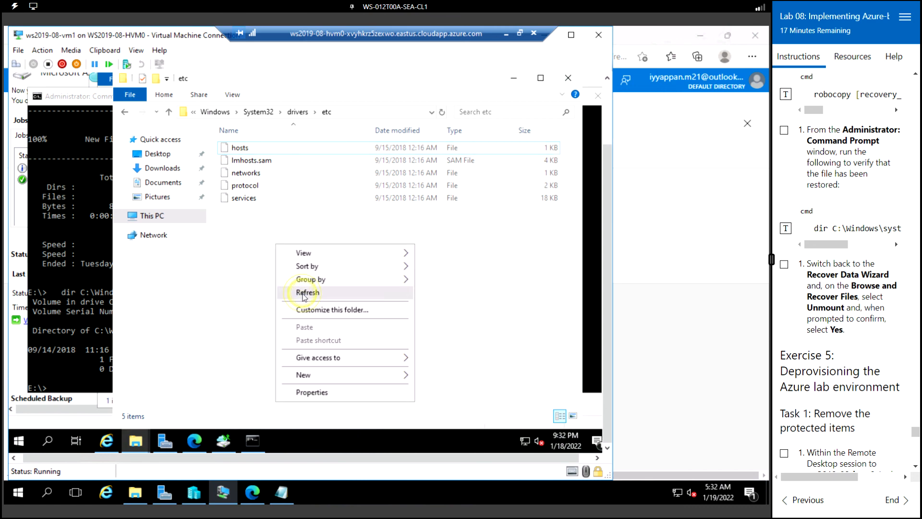
click(302, 294)
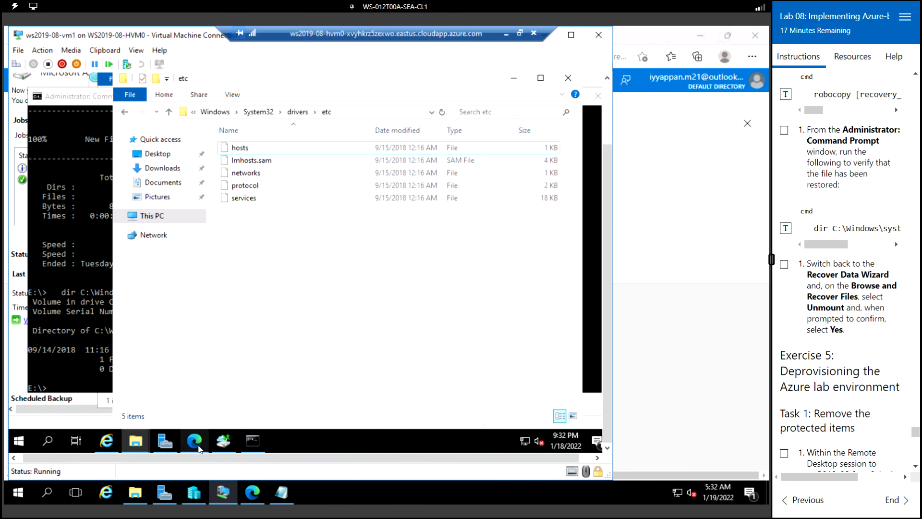
Step: Switch to the Microsoft Azure Backup Recover Data Wizard and unmount the recovery volume, ending the current recovery
click(224, 444)
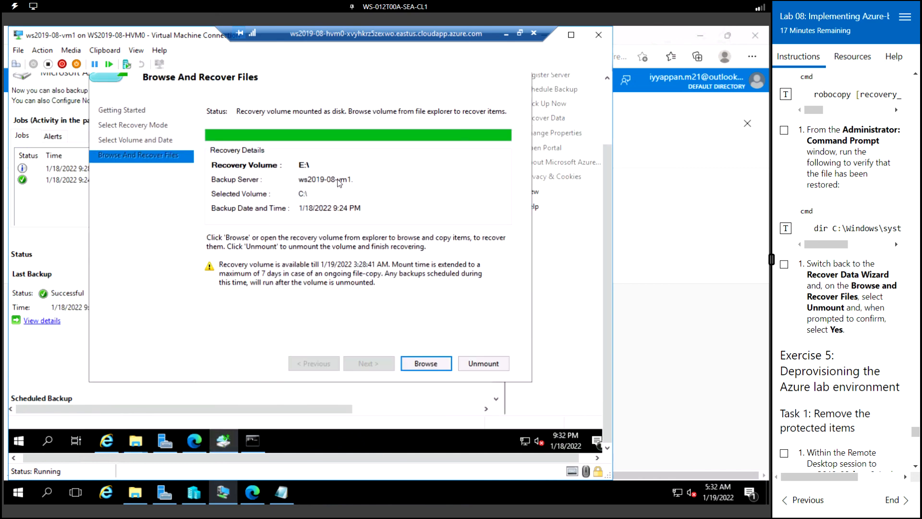
click(482, 366)
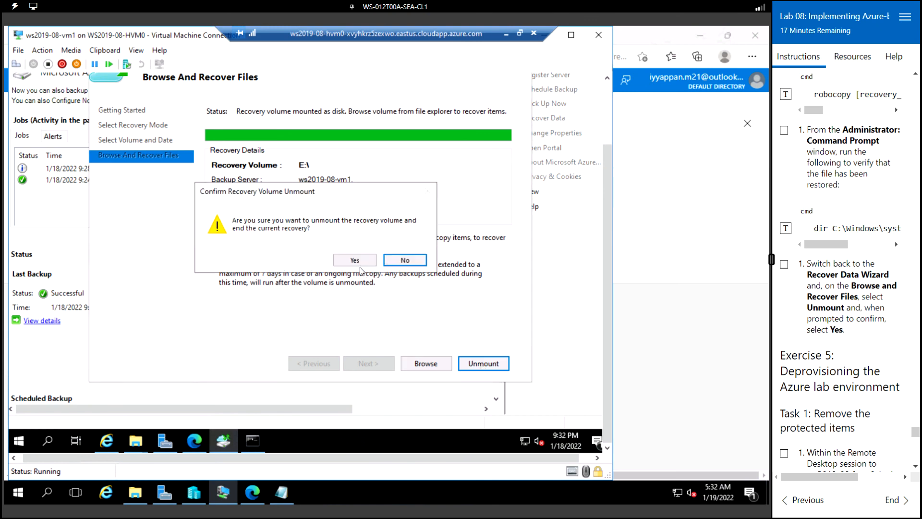
click(363, 262)
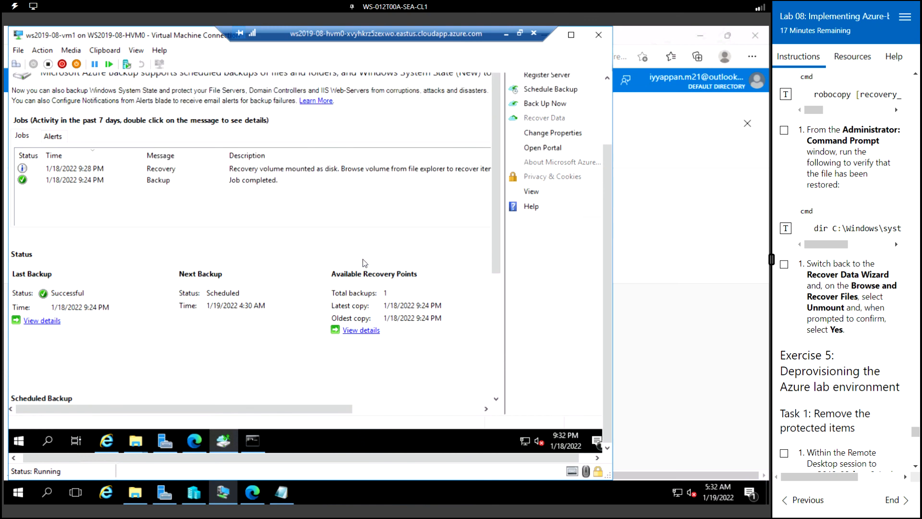
Step: Open the ws2019-08a-rsvault Recovery Services vault and show its replicated items
scroll(821, 293, down, 1)
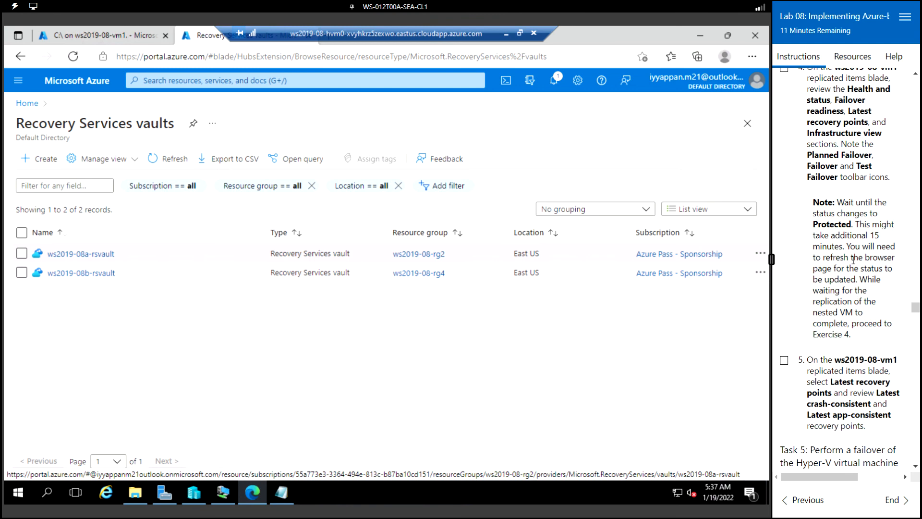
scroll(851, 259, down, 2)
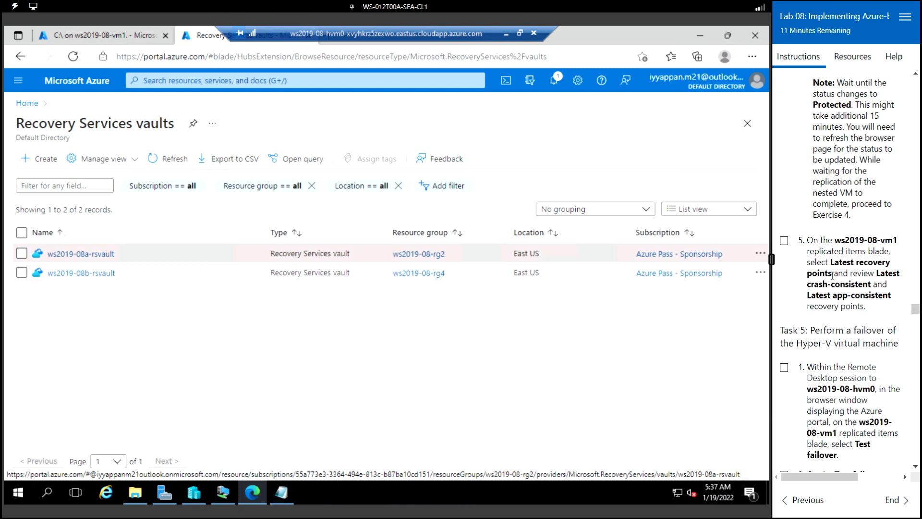
click(89, 255)
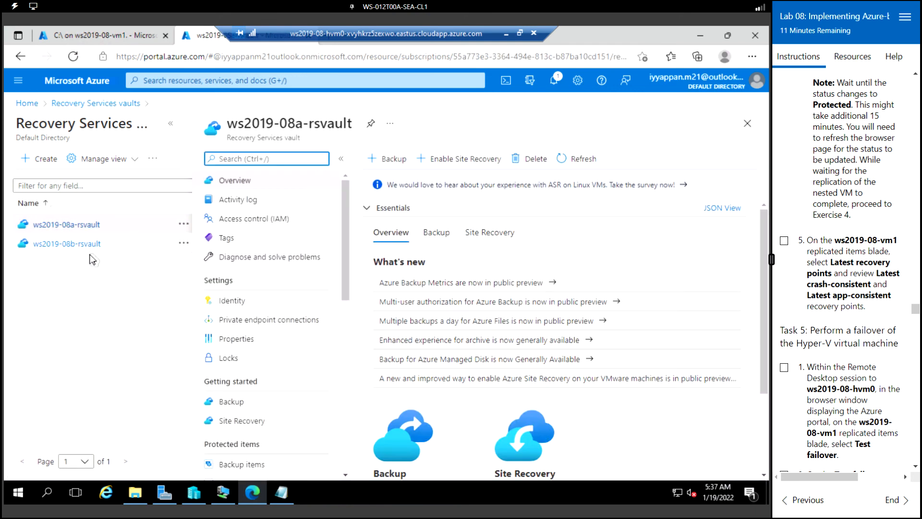
click(104, 105)
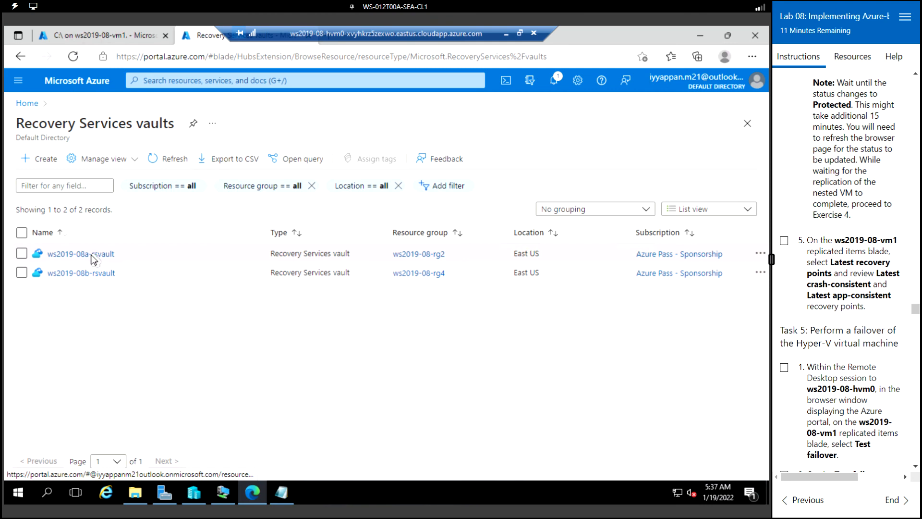
click(92, 255)
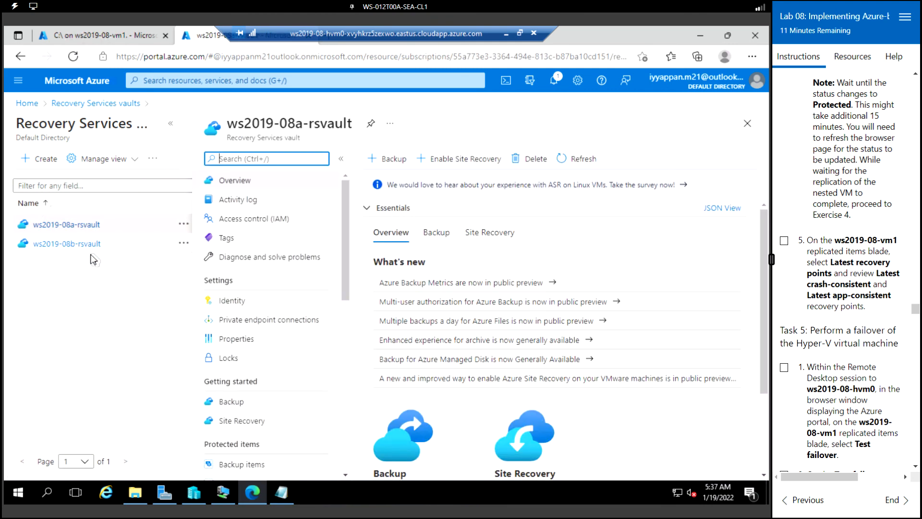
click(345, 475)
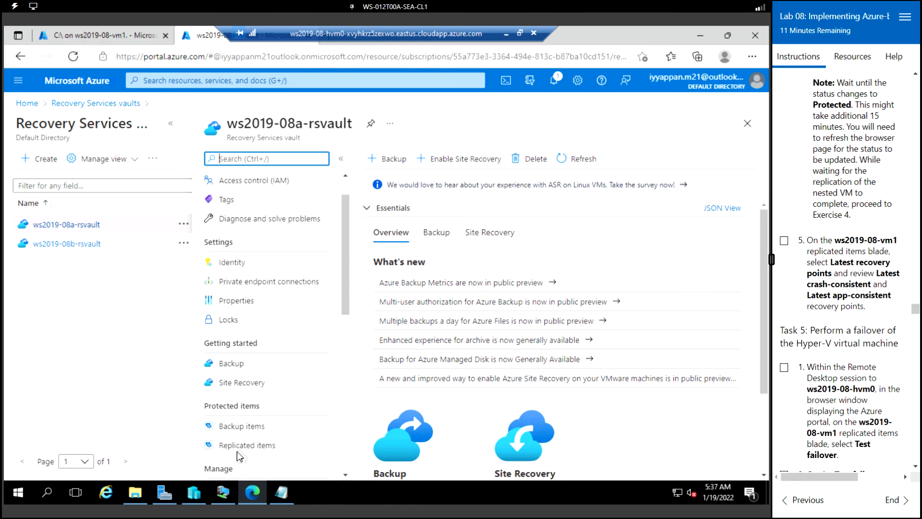
click(247, 446)
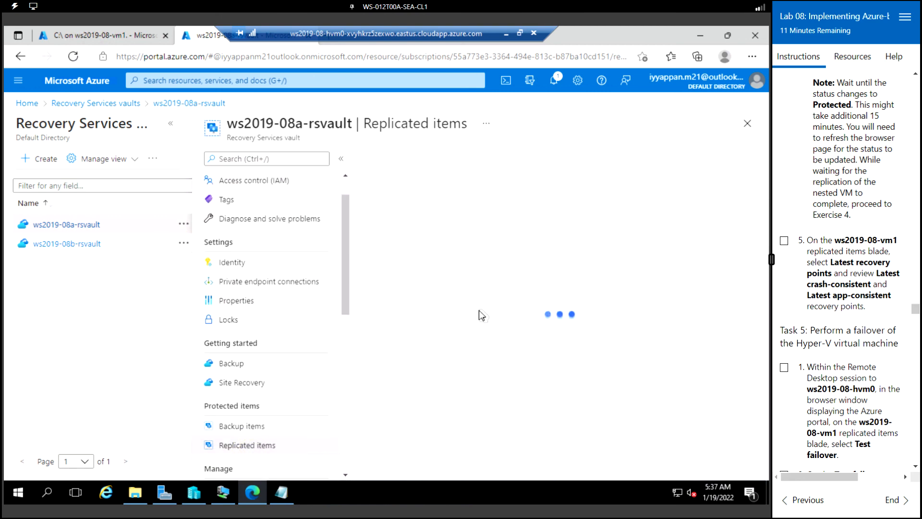
Step: Review the lab's Task 5 failover instructions and open the ws2019-08-vm1 replicated item
scroll(827, 237, down, 3)
scroll(827, 238, down, 1)
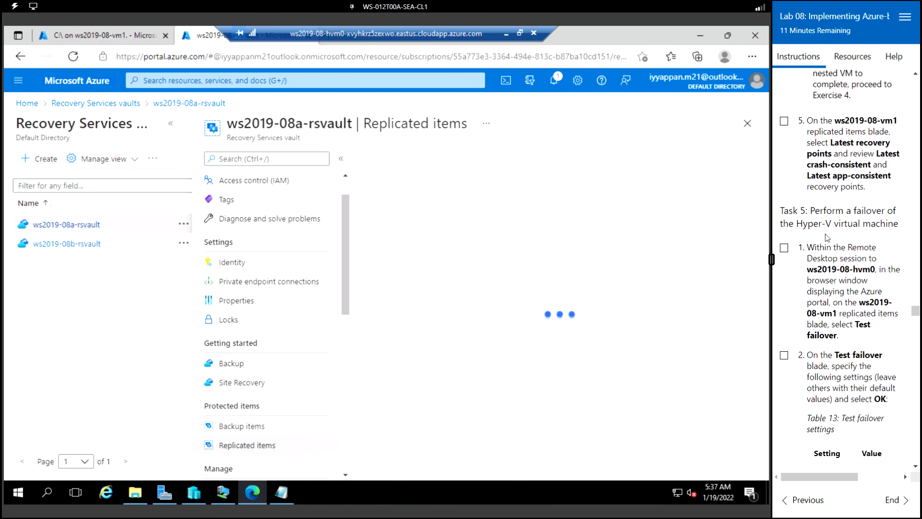
scroll(827, 238, down, 2)
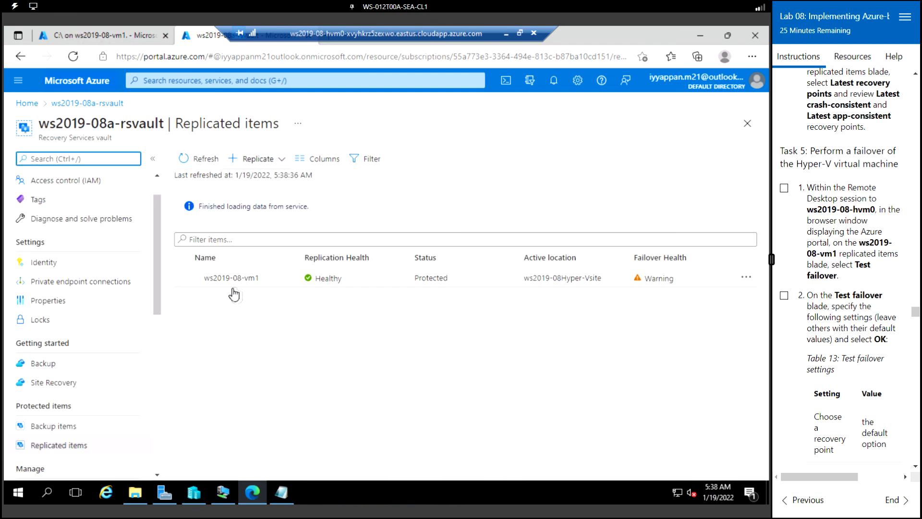
click(227, 278)
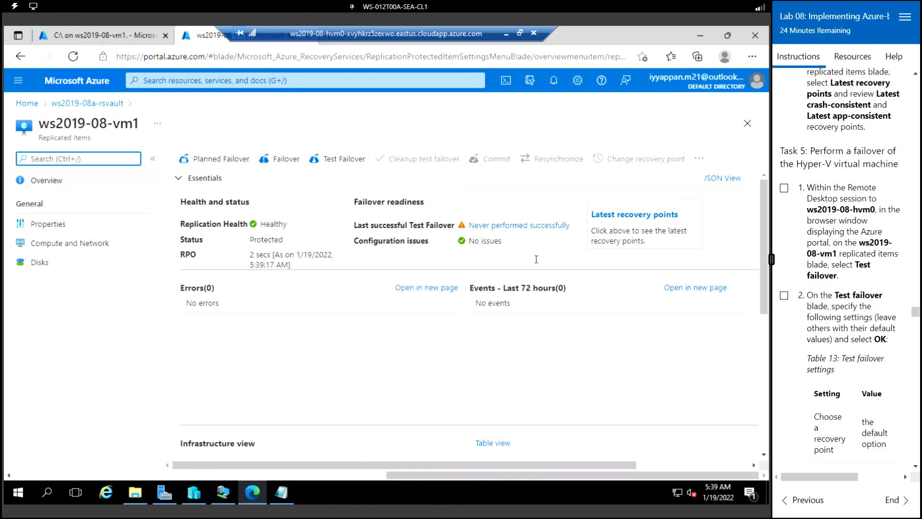
Step: Start a test failover of ws2019-08-vm1 with the default recovery point and ws2019-08-test-vnet as the Azure virtual network
click(338, 164)
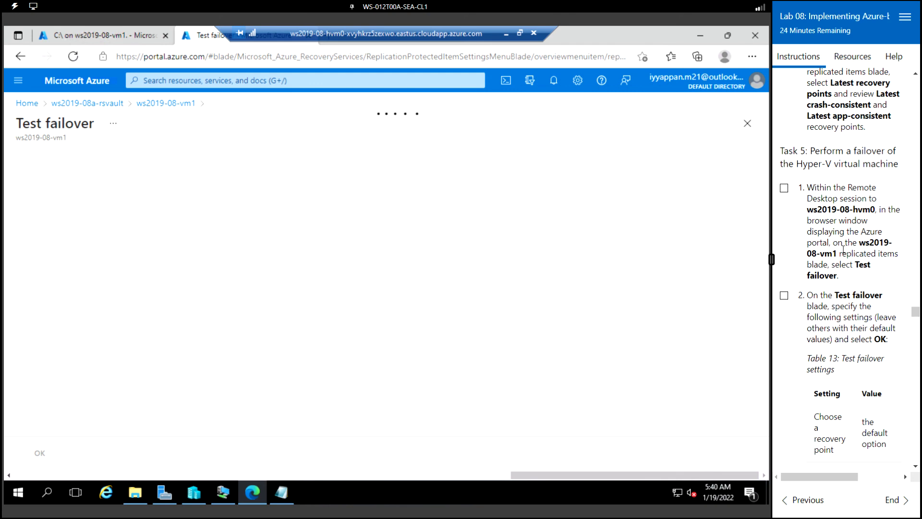
scroll(843, 249, down, 3)
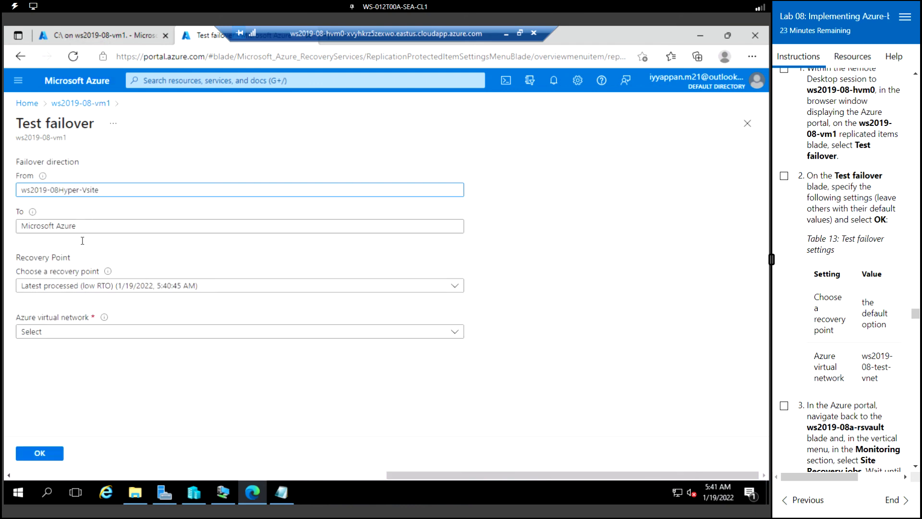
click(107, 331)
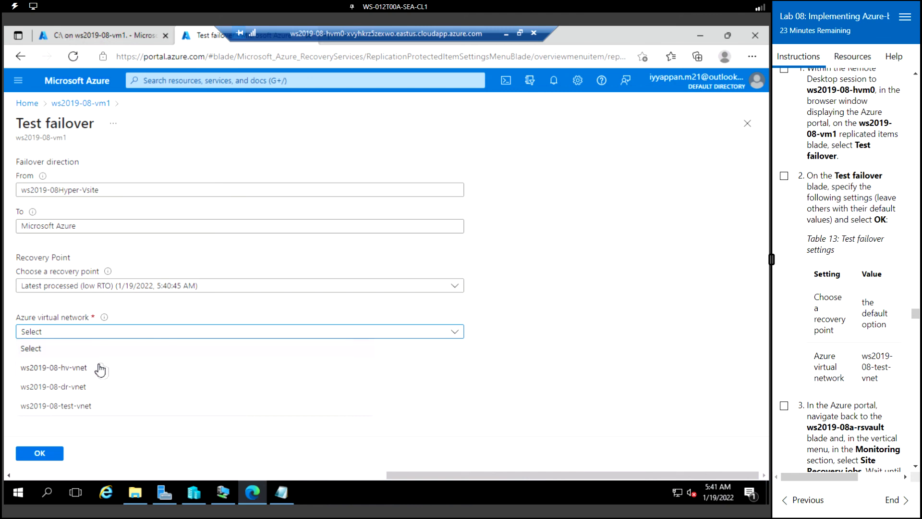
click(98, 407)
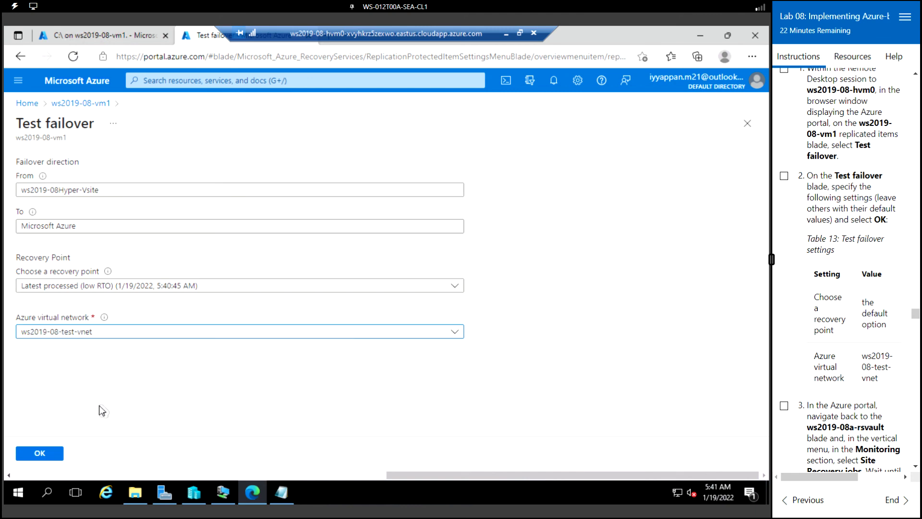
click(46, 456)
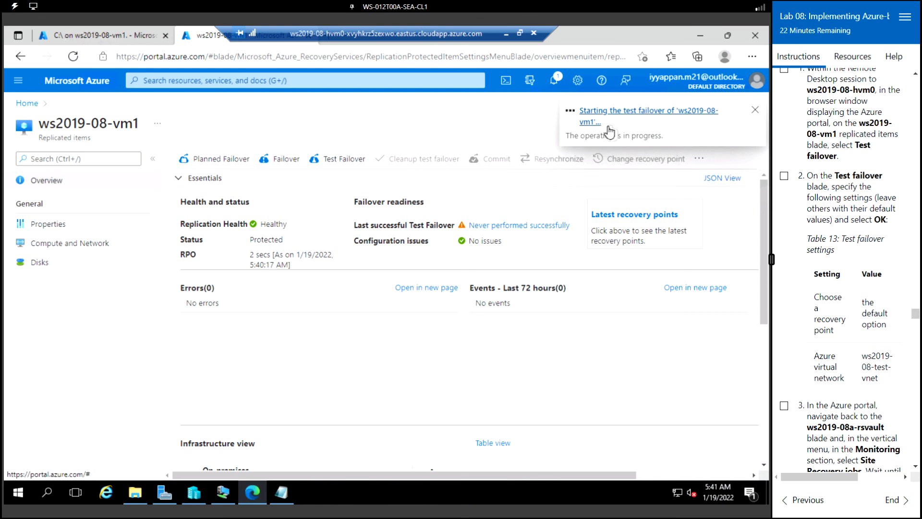
Step: Go back to the ws2019-08a-rsvault vault and open its Site Recovery jobs to check the test failover
scroll(825, 322, down, 4)
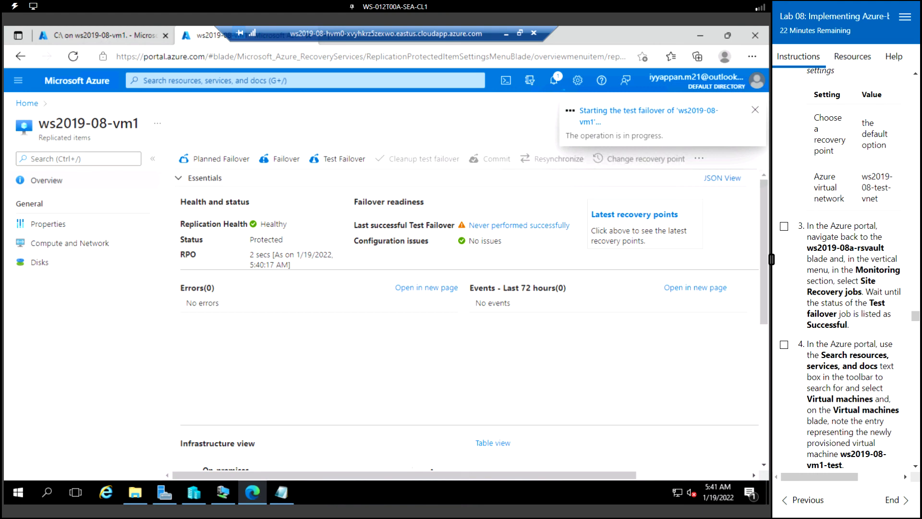
scroll(840, 270, up, 1)
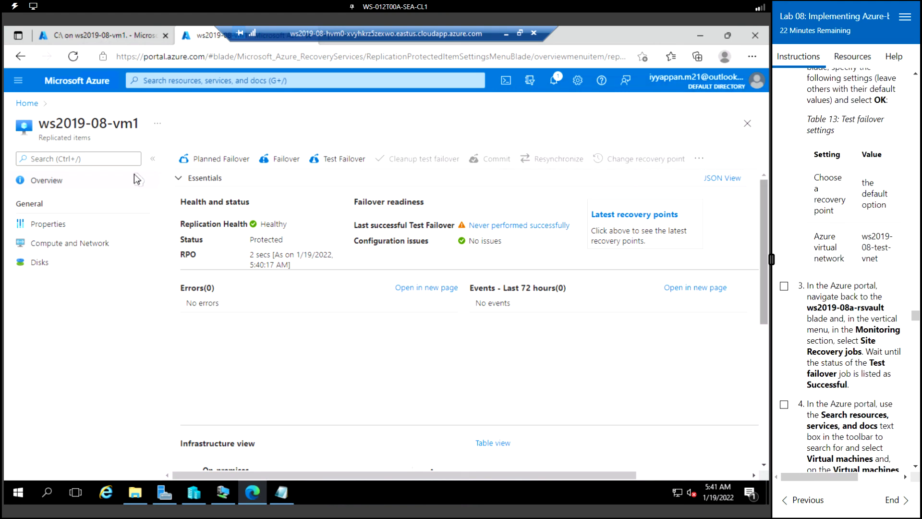
click(18, 58)
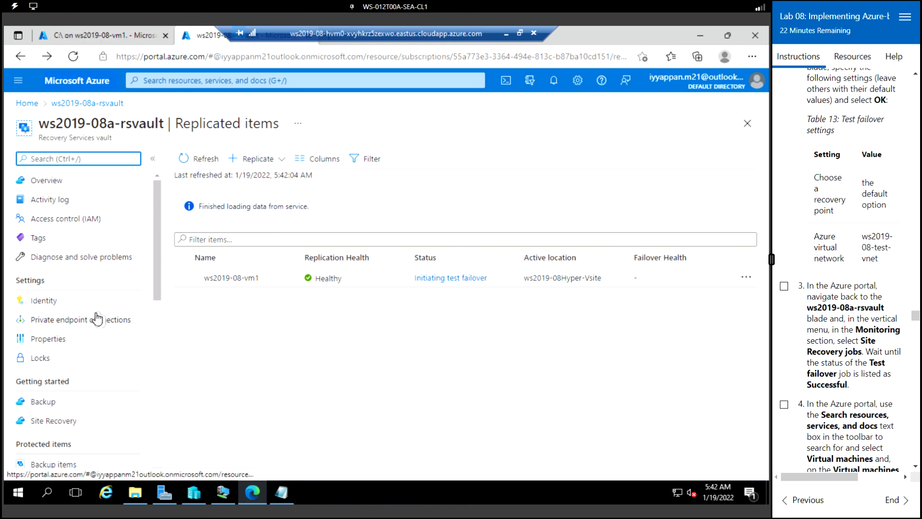
scroll(98, 319, down, 7)
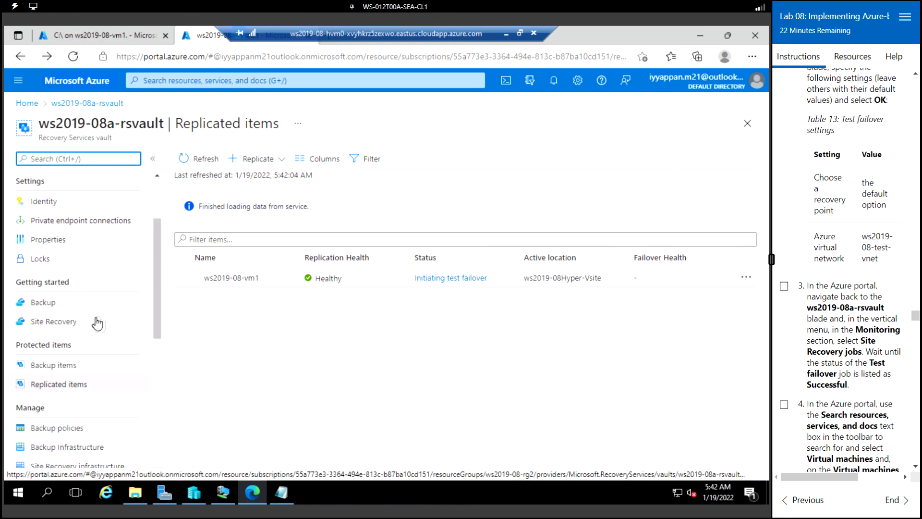
scroll(98, 323, down, 2)
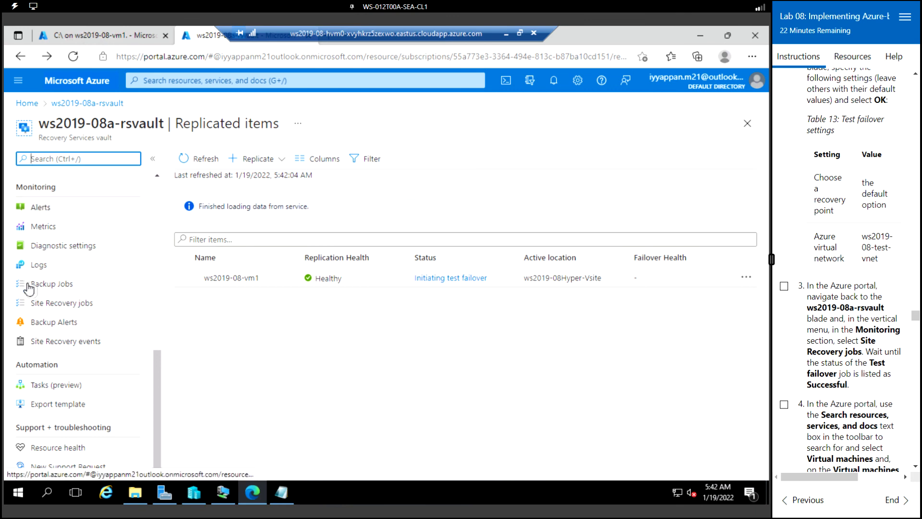
click(75, 307)
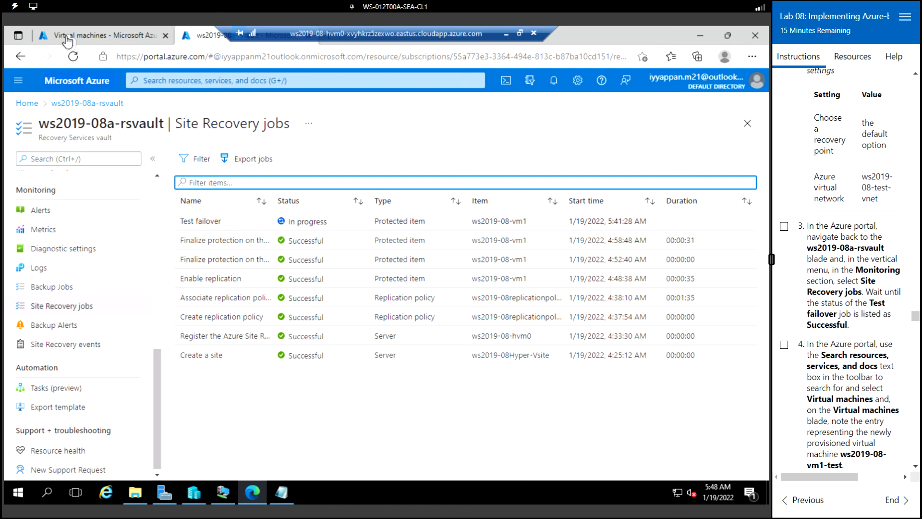
Step: Refresh the virtual machines list to look for the test VM, and reload the vault's Site Recovery jobs to check the failover status
click(102, 38)
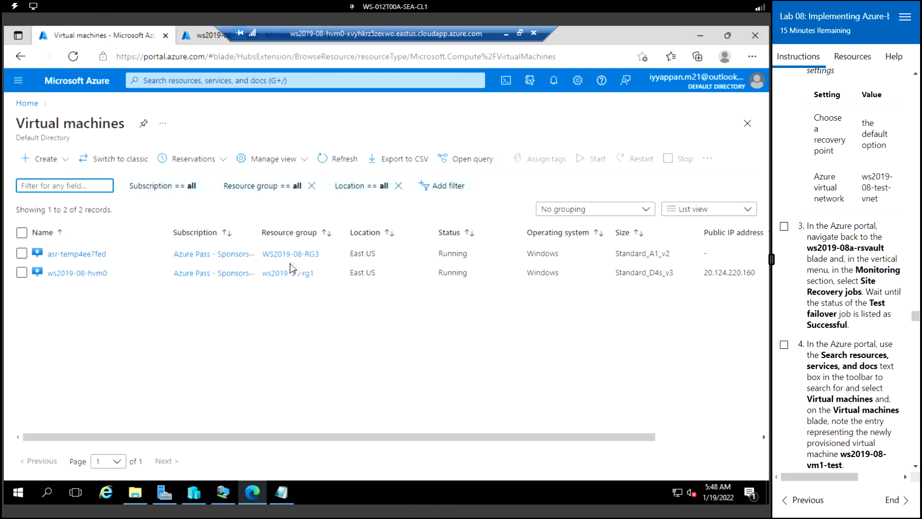
click(338, 161)
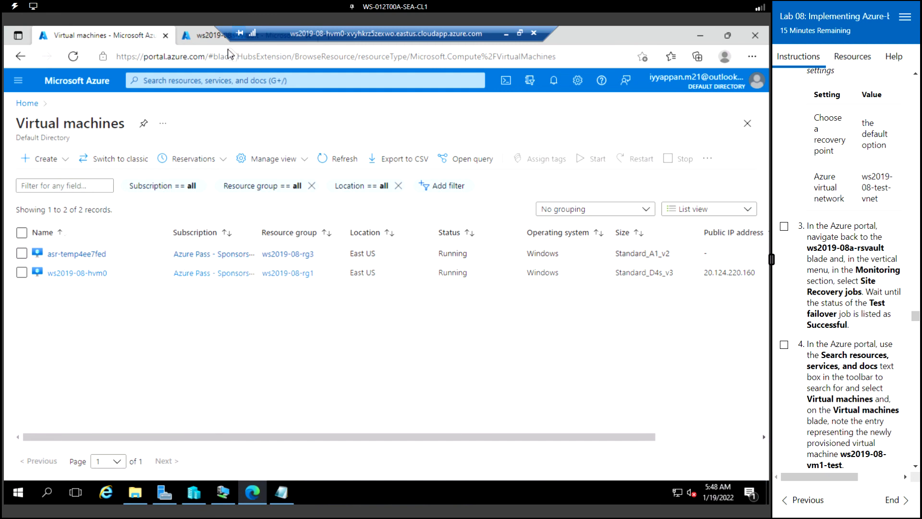
click(199, 38)
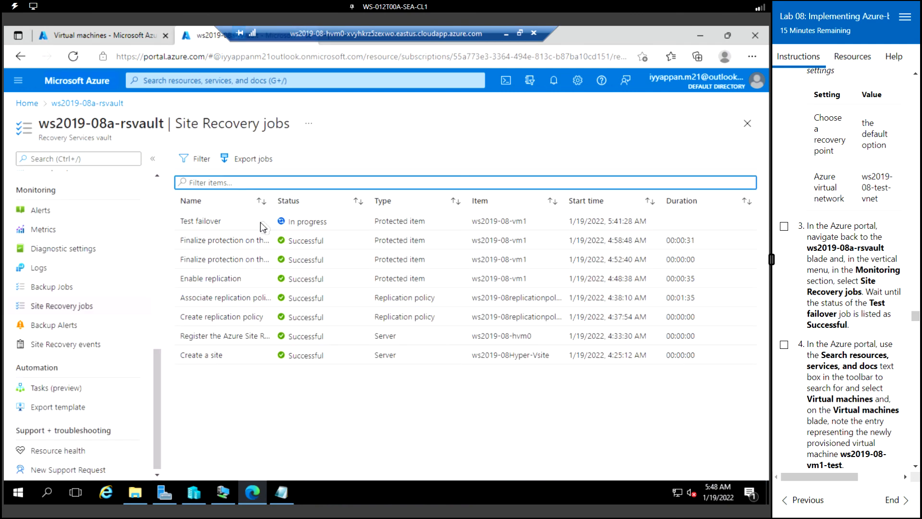
click(73, 57)
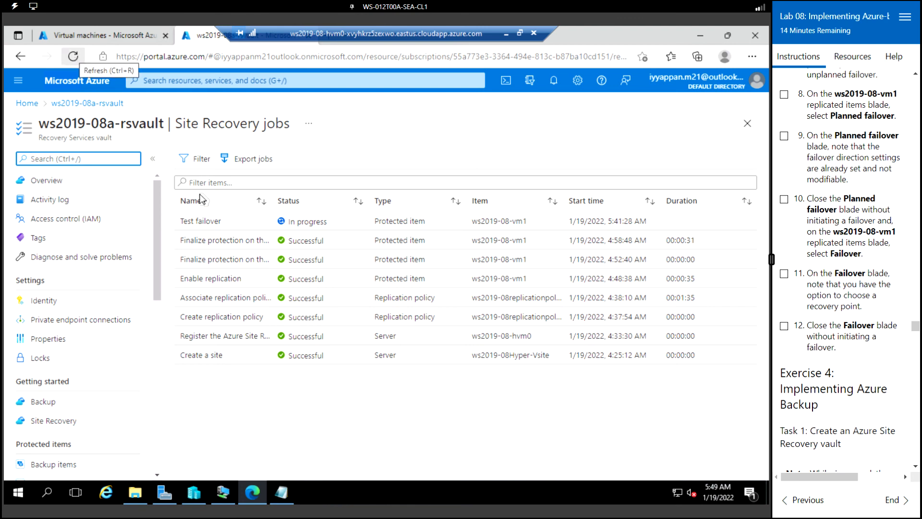
click(72, 58)
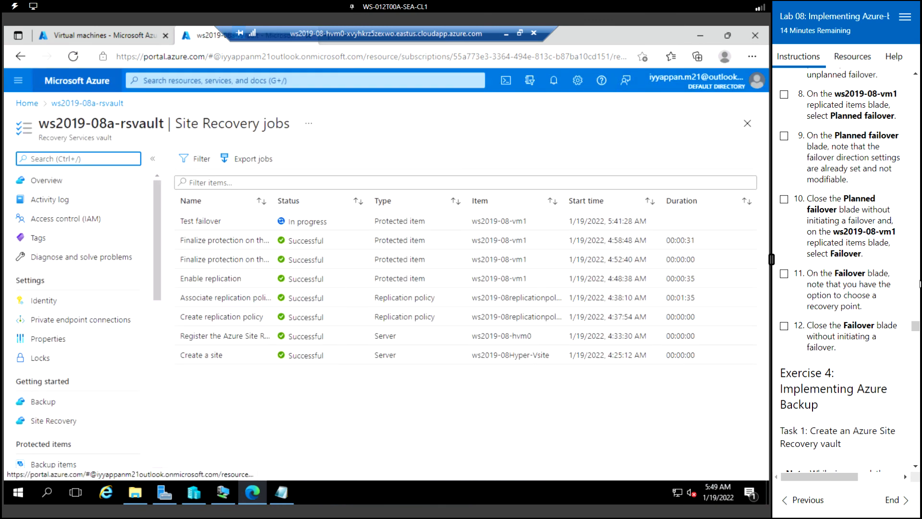
Step: Read through the lab instructions up to Exercise 5 on removing the protected items, and return to the Azure portal home page
scroll(801, 231, down, 4)
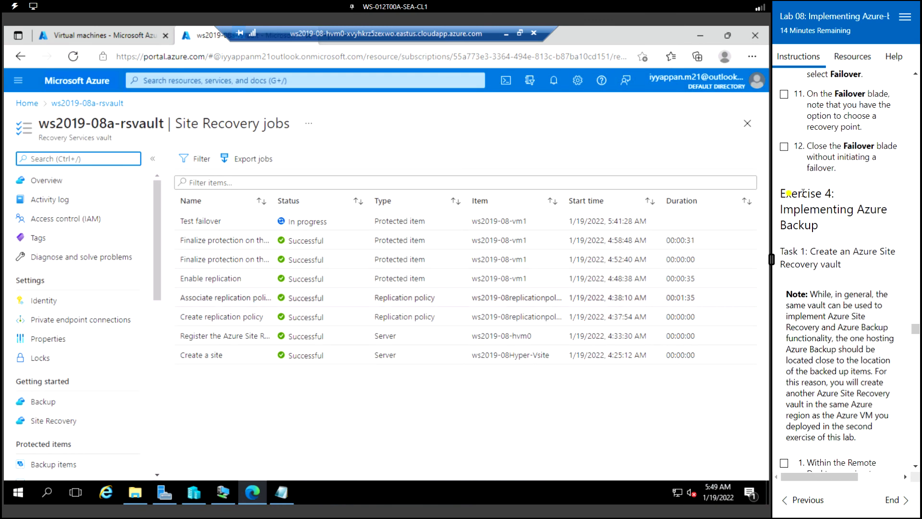
drag(802, 192, 835, 193)
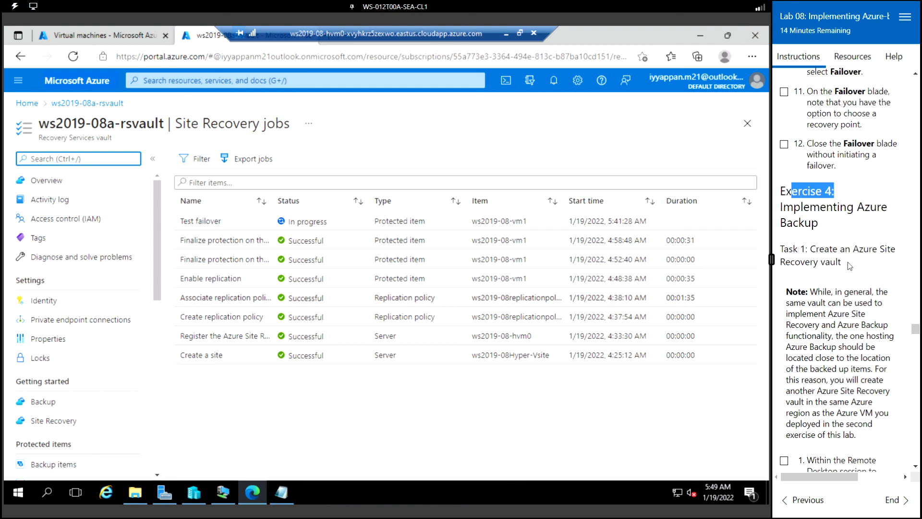
scroll(816, 249, down, 10)
scroll(849, 271, down, 12)
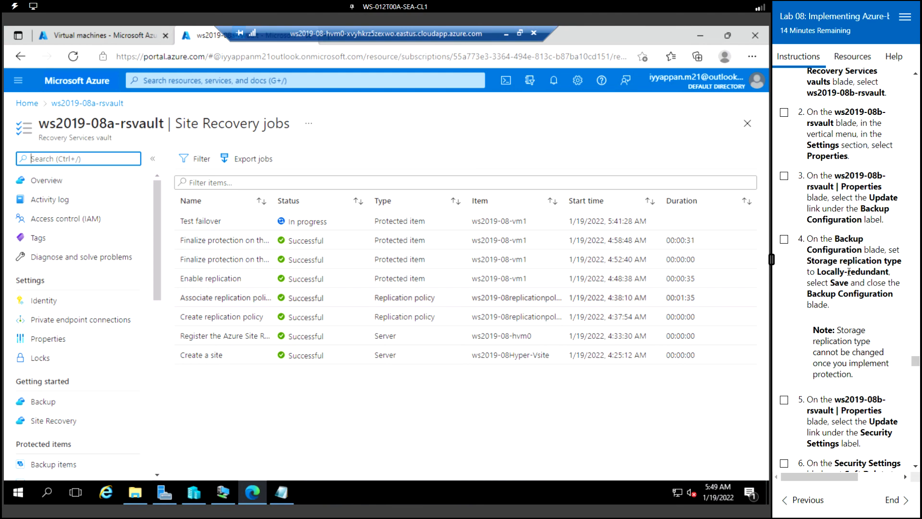
scroll(849, 272, up, 7)
scroll(797, 224, down, 10)
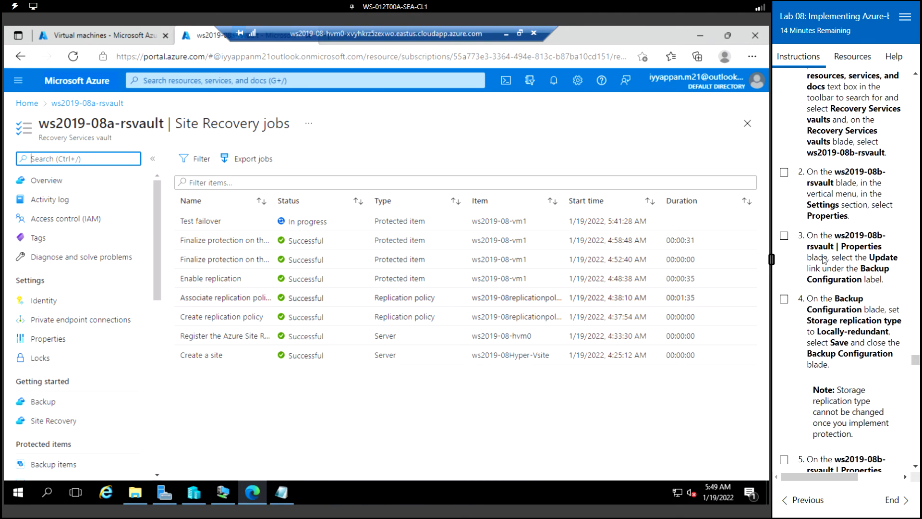
scroll(800, 243, down, 15)
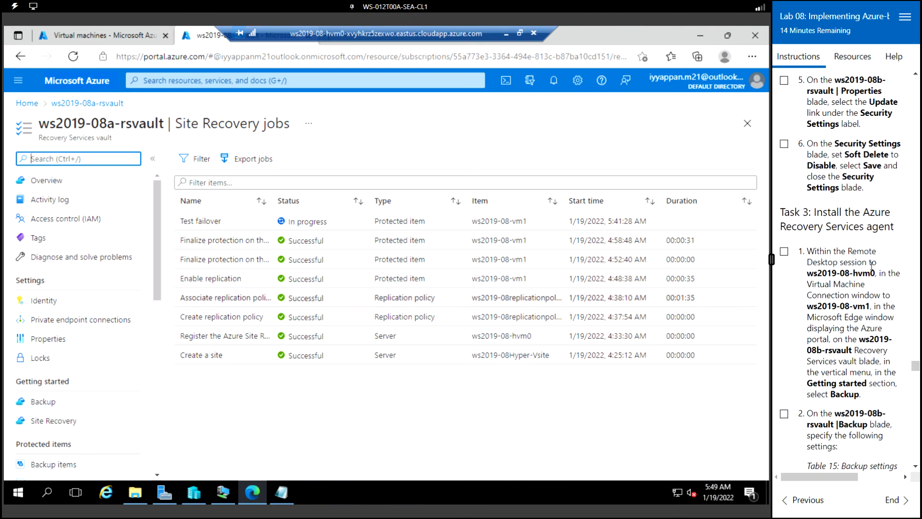
scroll(871, 265, down, 20)
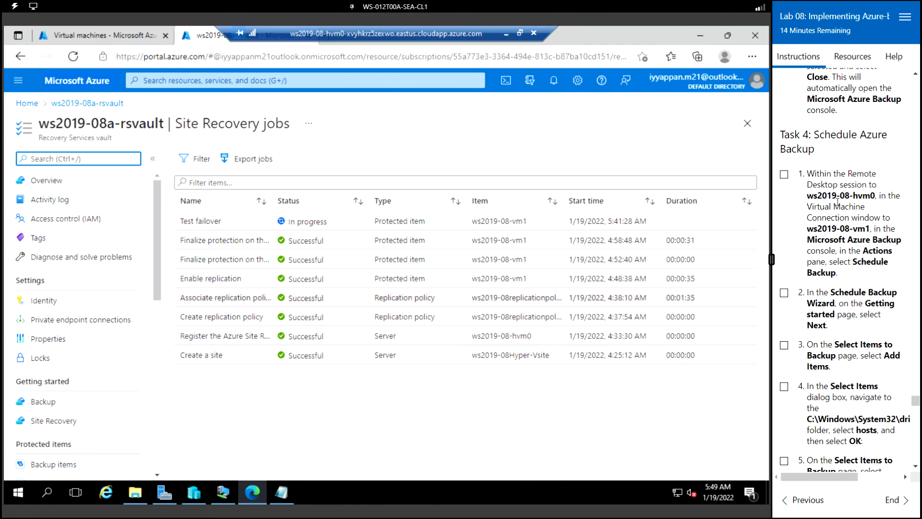
scroll(837, 202, down, 20)
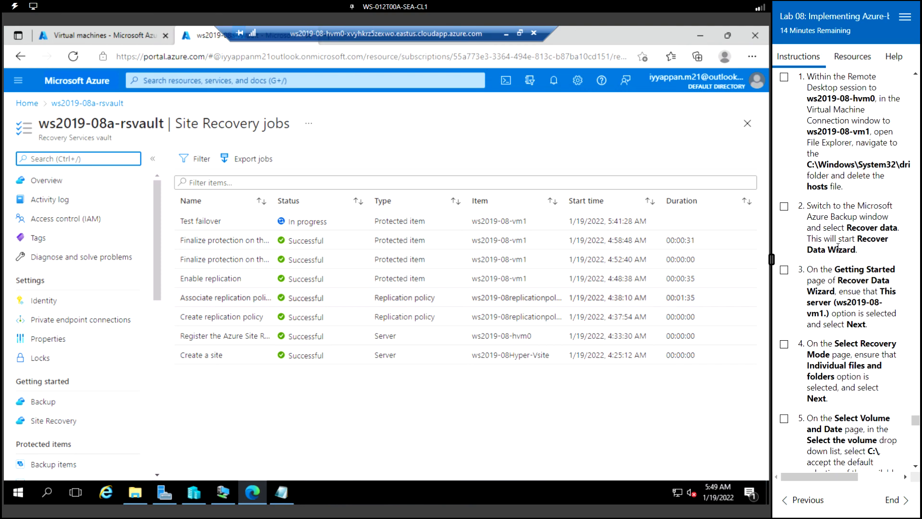
scroll(837, 247, down, 20)
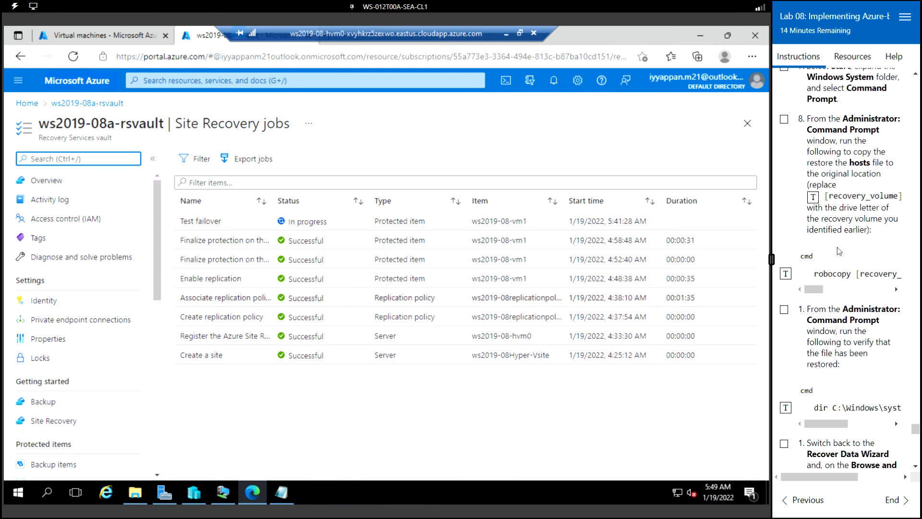
scroll(819, 224, down, 10)
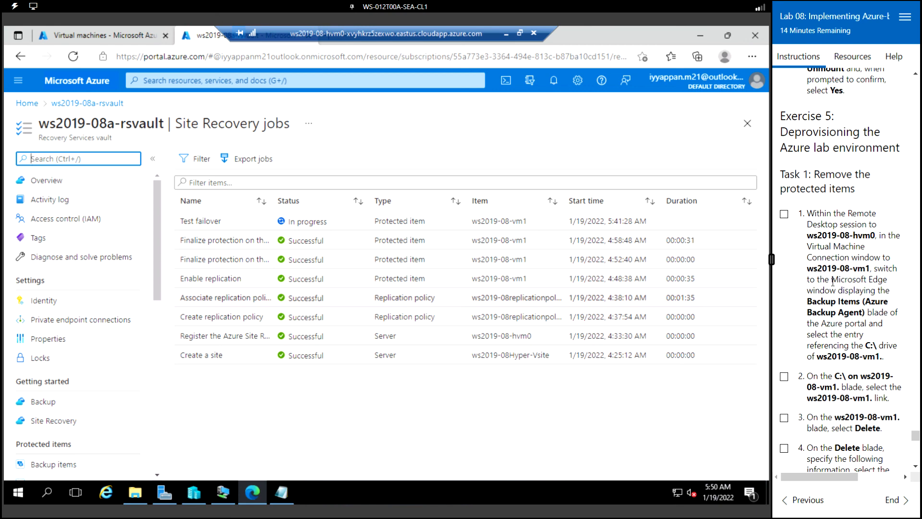
scroll(832, 282, up, 1)
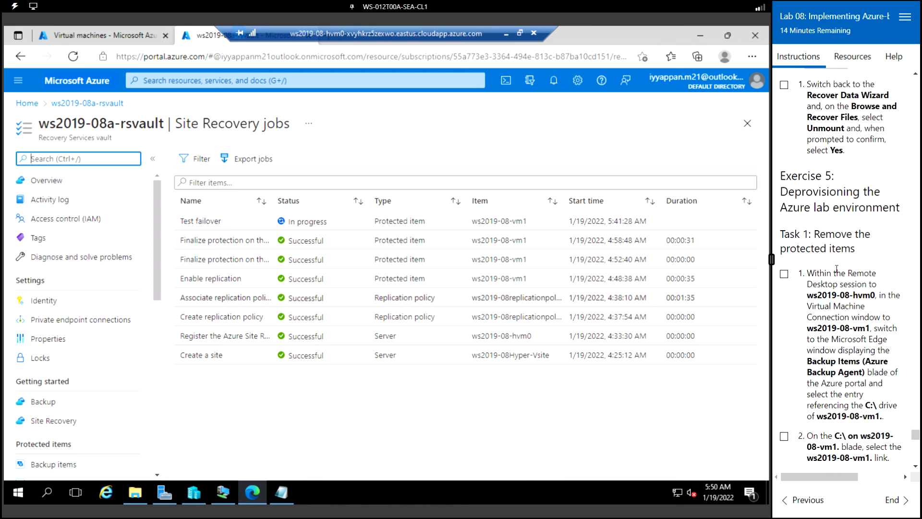
click(76, 81)
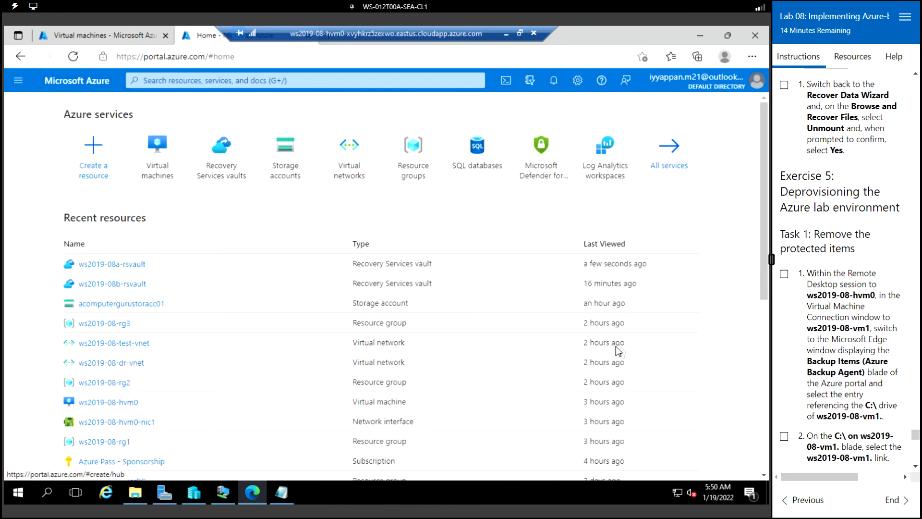